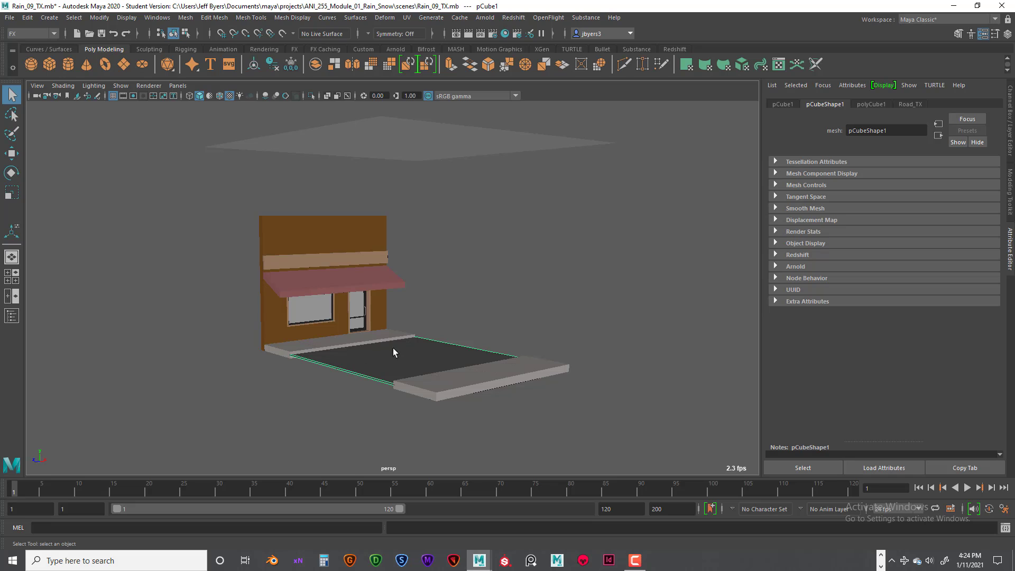
Examine the flat plane above the scene and the road surface below it by selecting them alternately.
click(416, 139)
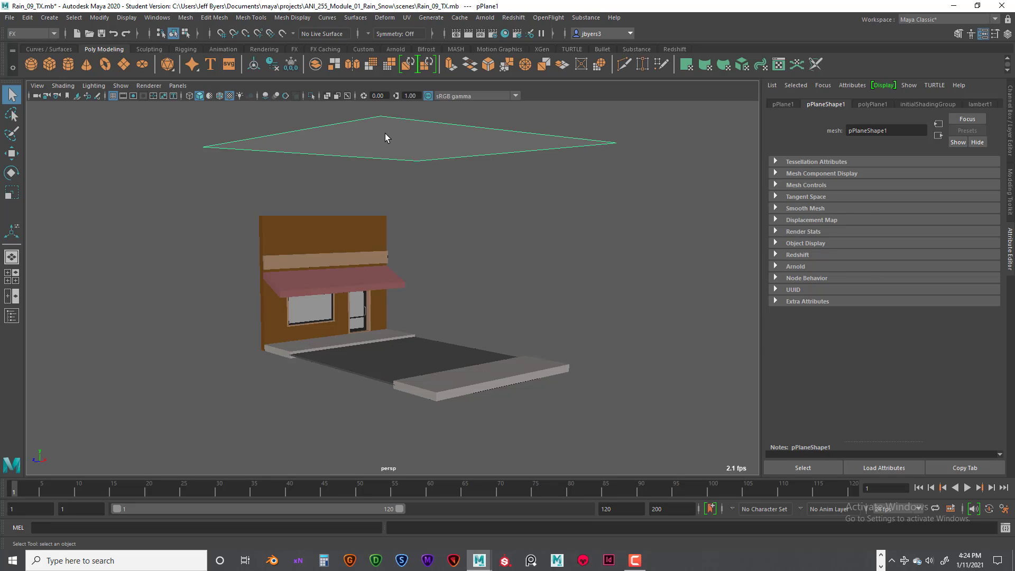
click(416, 358)
click(430, 136)
click(411, 340)
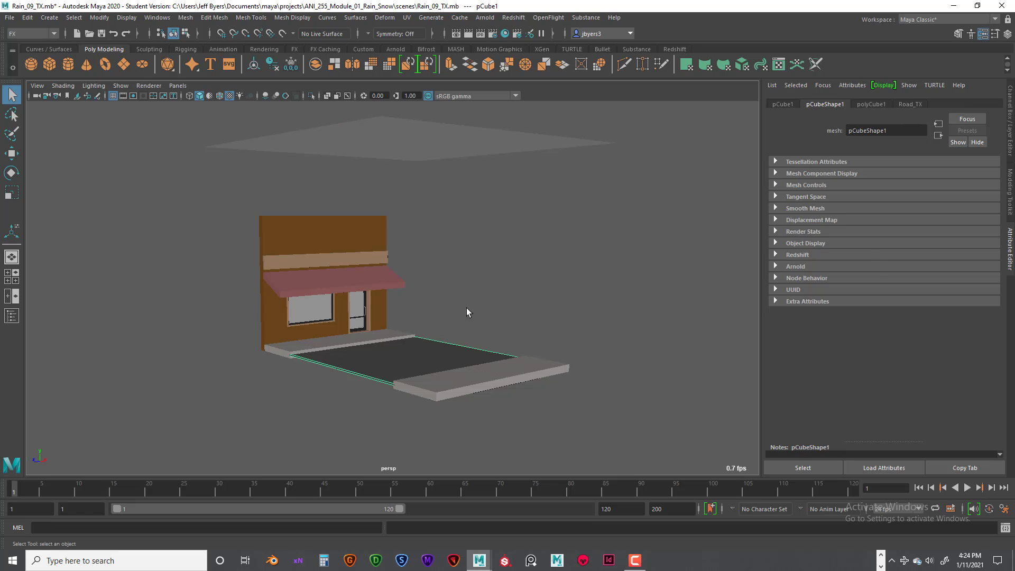
click(406, 141)
click(412, 353)
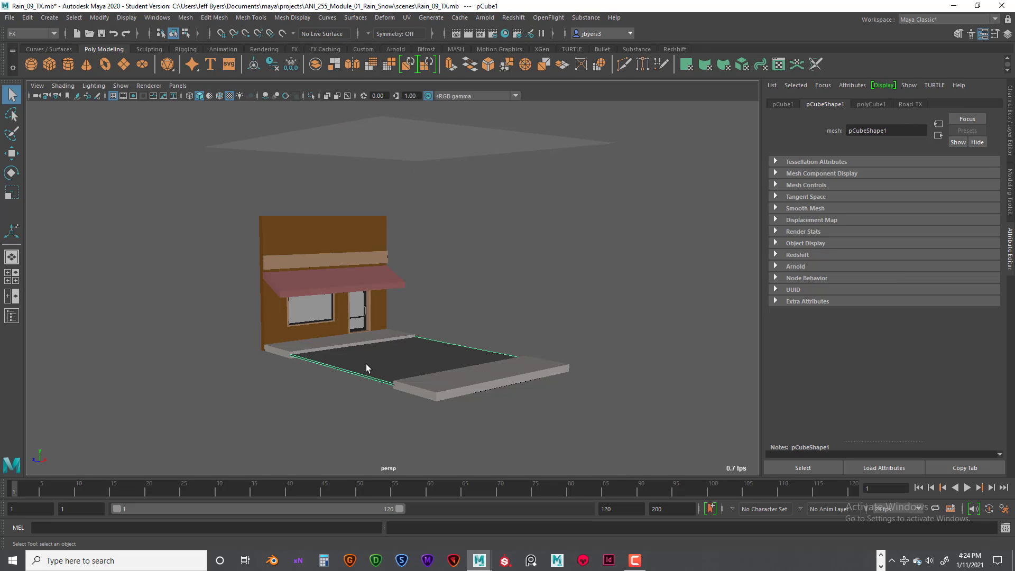
click(386, 143)
click(402, 334)
click(407, 160)
click(416, 359)
Examine the storefront, sidewalks and road by selecting them together without the overhead plane, and clear the selection.
scroll(430, 312, up, 2)
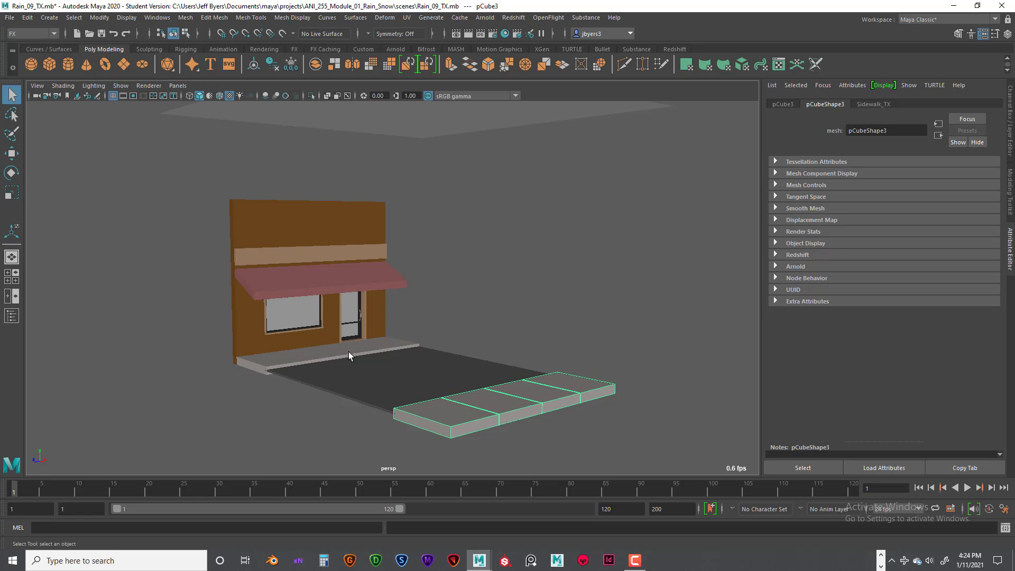
click(325, 351)
drag(222, 175, 618, 441)
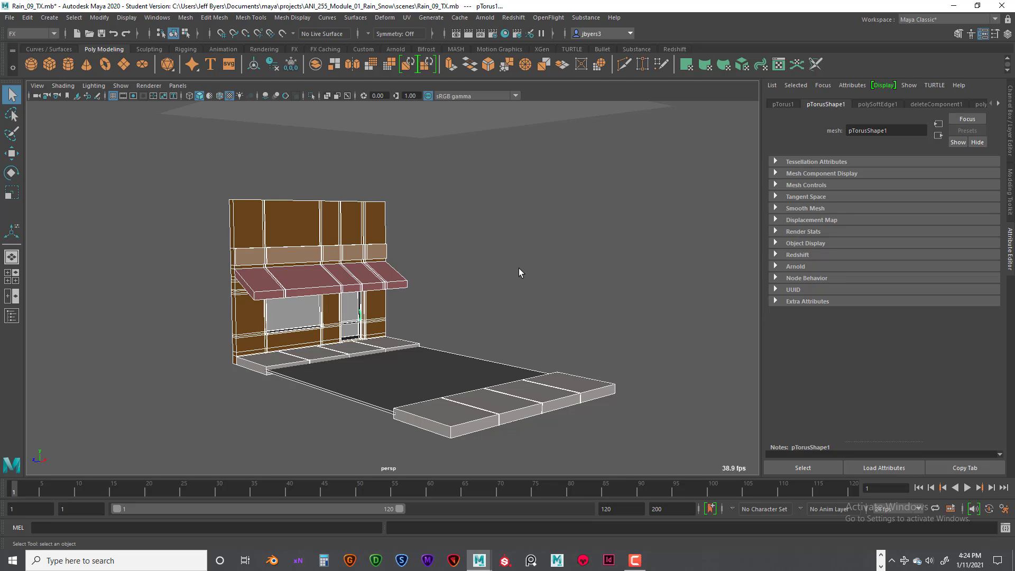
scroll(465, 196, down, 3)
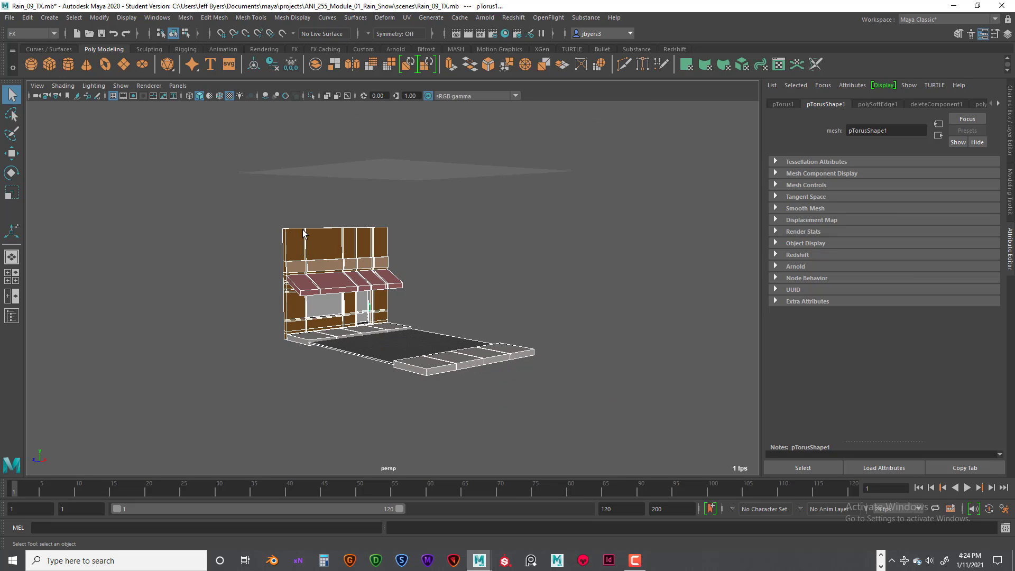
ctrl+alt+drag(245, 202, 563, 408)
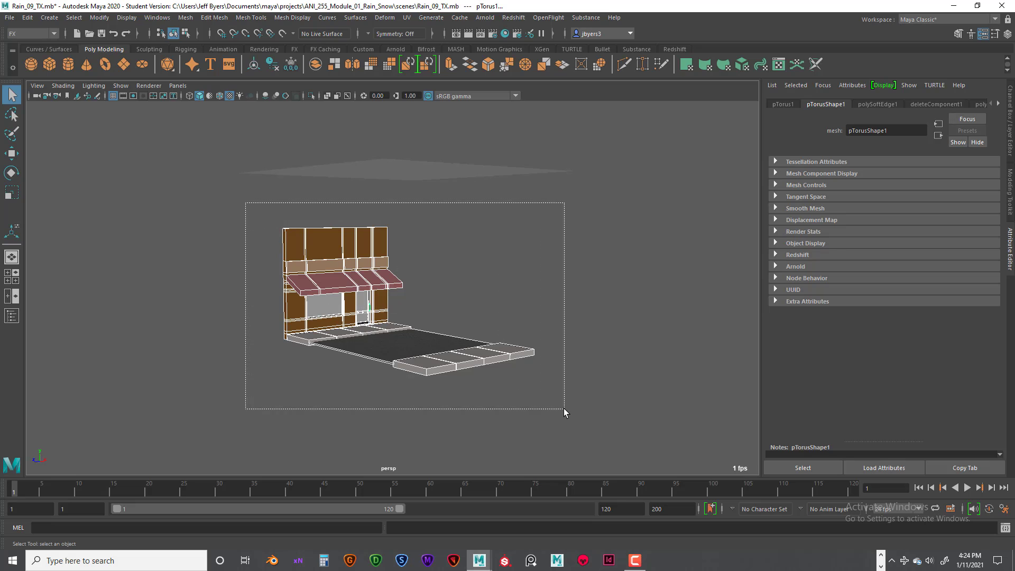
scroll(544, 382, down, 2)
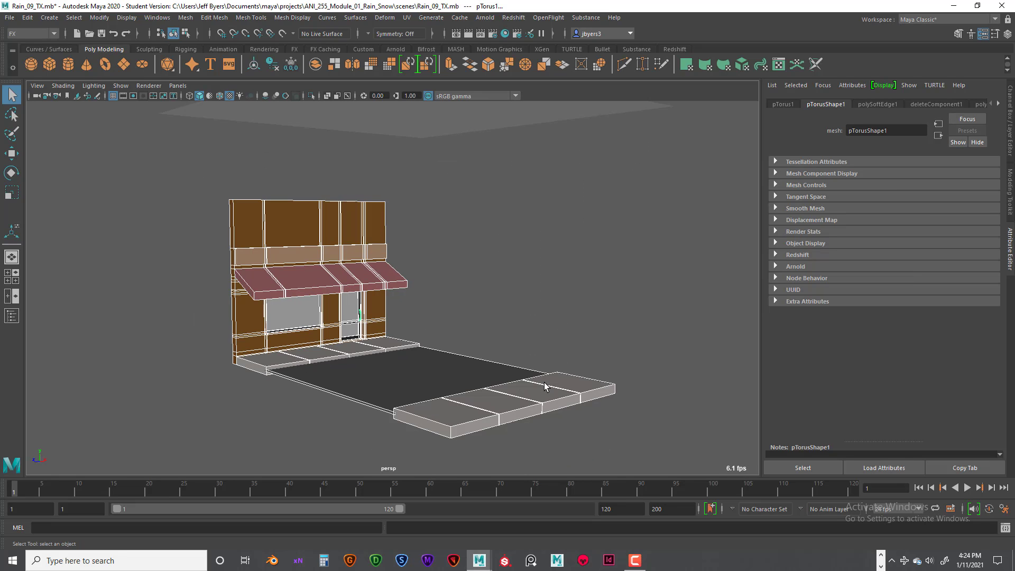
click(481, 254)
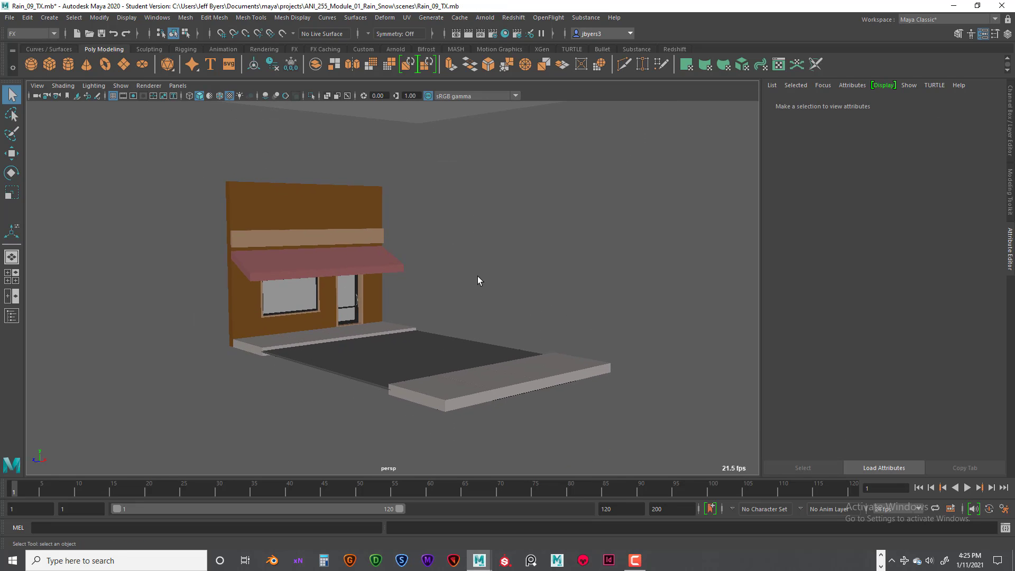
Delete the construction history and freeze the transformations of all scene geometry, including the overhead plane.
scroll(477, 276, up, 3)
alt+drag(476, 291, 423, 222)
scroll(459, 268, down, 5)
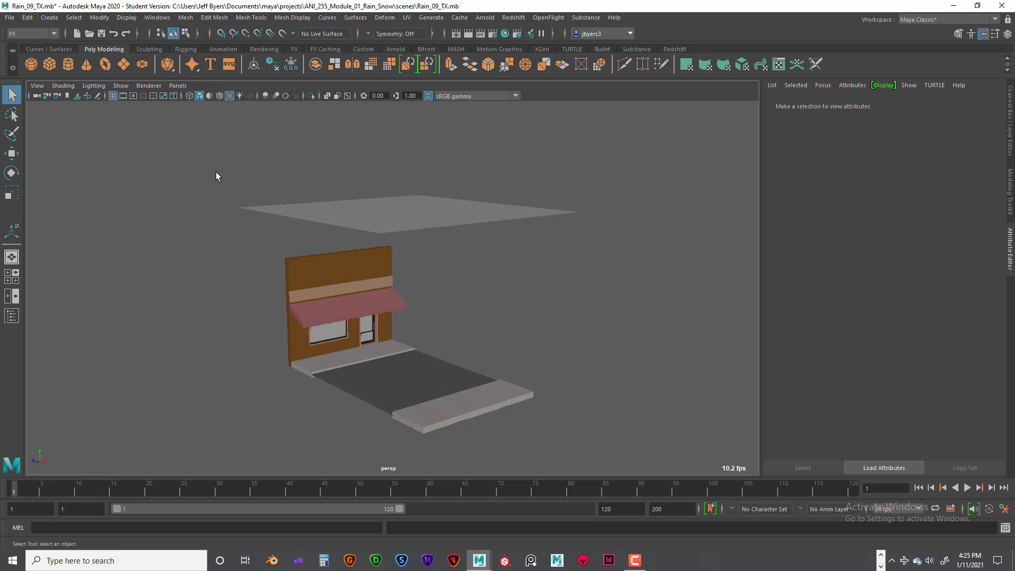
drag(215, 172, 598, 433)
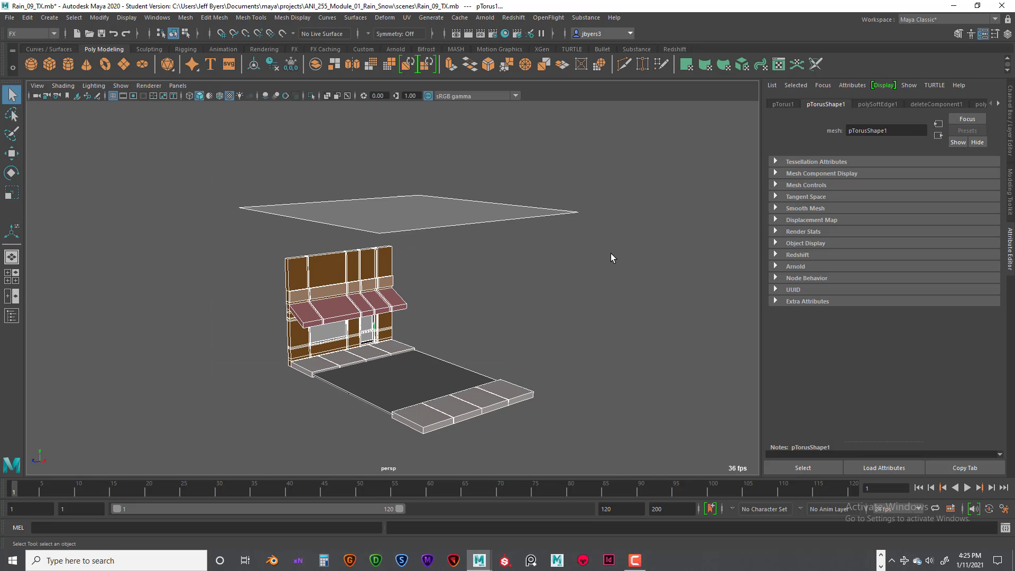
key(ctrl+a)
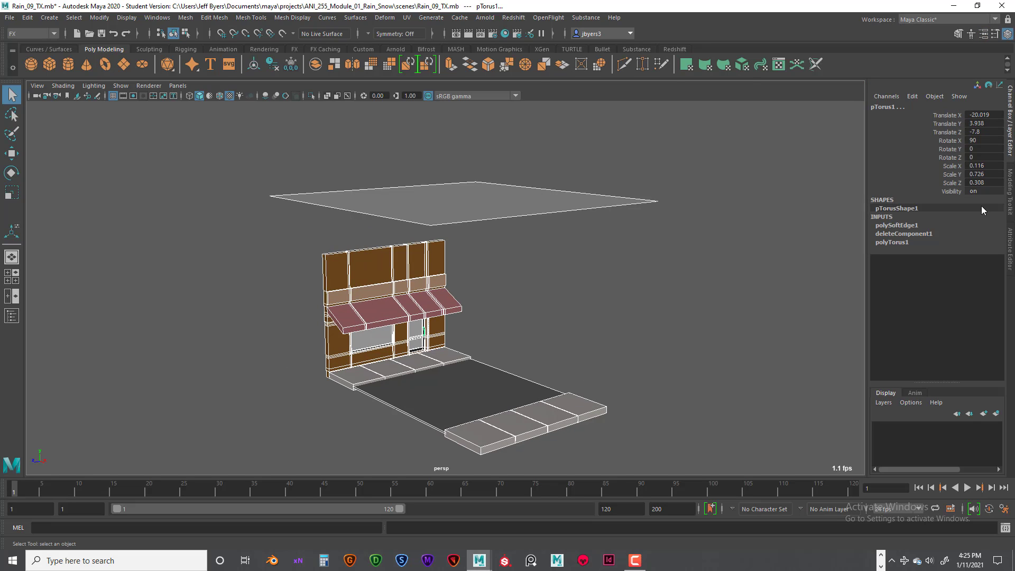
drag(217, 158, 706, 442)
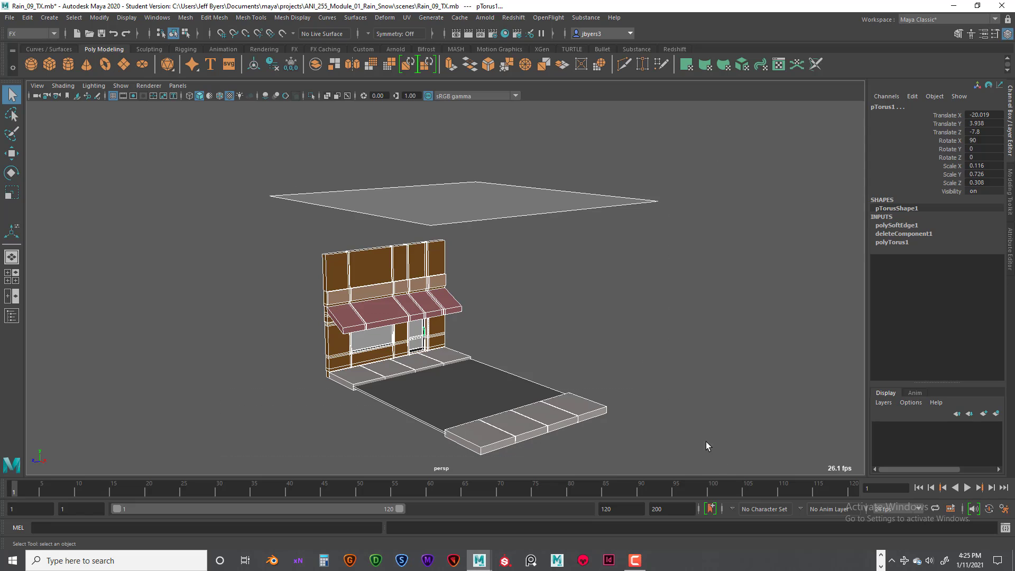
click(275, 63)
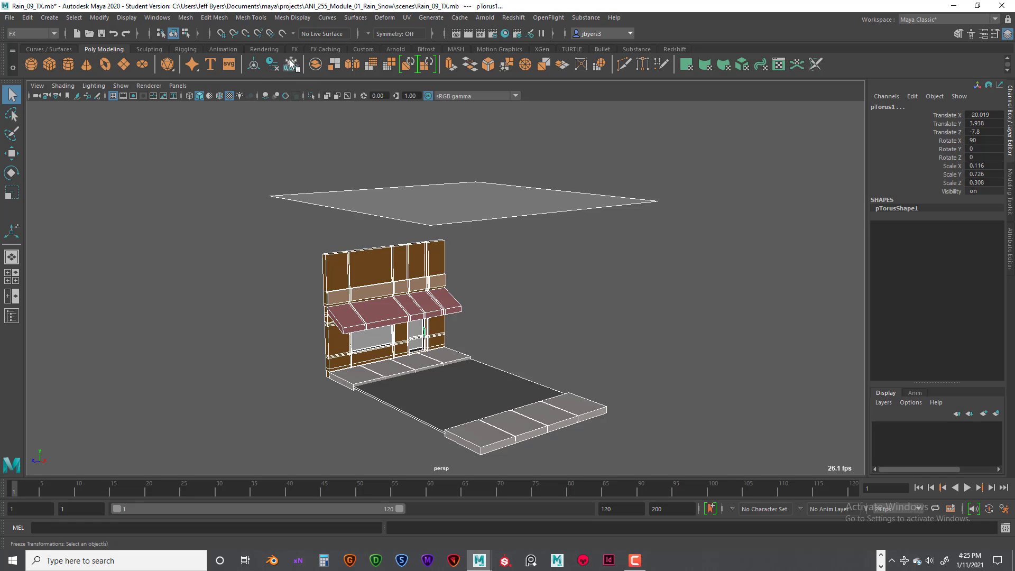
click(290, 63)
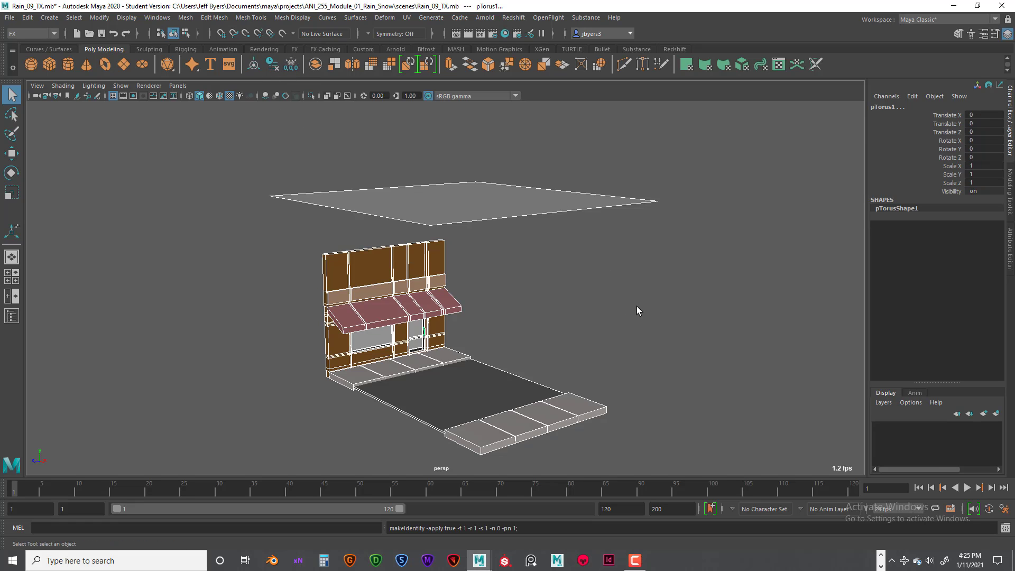
scroll(636, 306, up, 5)
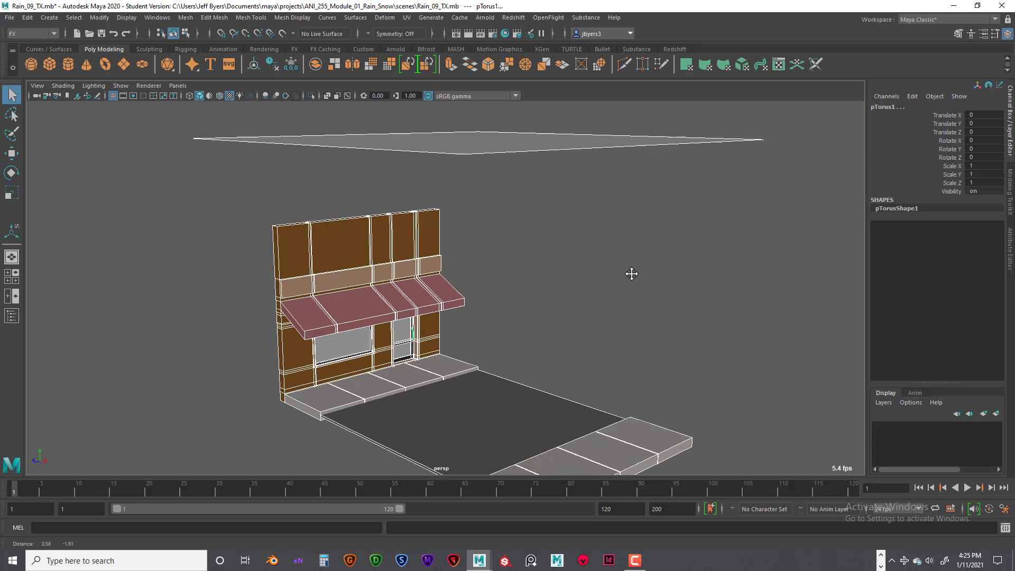
alt+drag(632, 273, 544, 259)
click(623, 267)
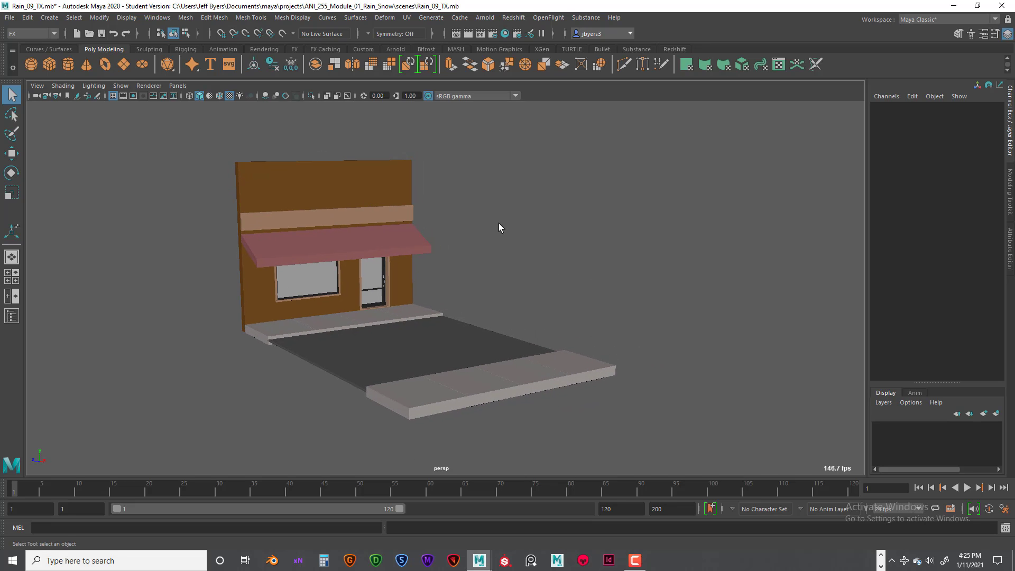
Set the Time Slider playback speed to Play every frame with a maximum of 24 fps x 1, and save the preferences.
scroll(496, 228, down, 2)
scroll(495, 227, up, 2)
alt+drag(494, 227, 478, 211)
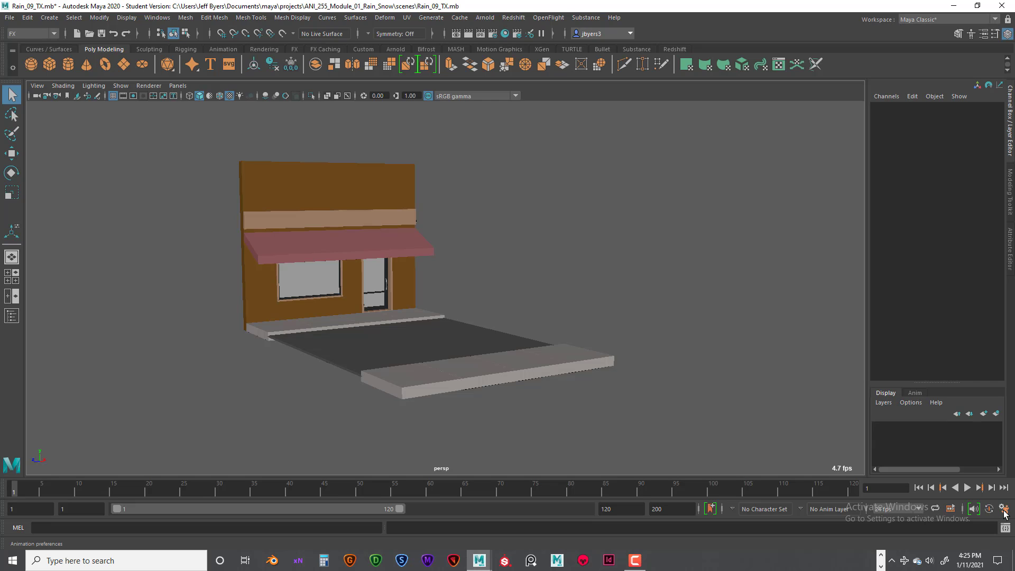
click(1004, 509)
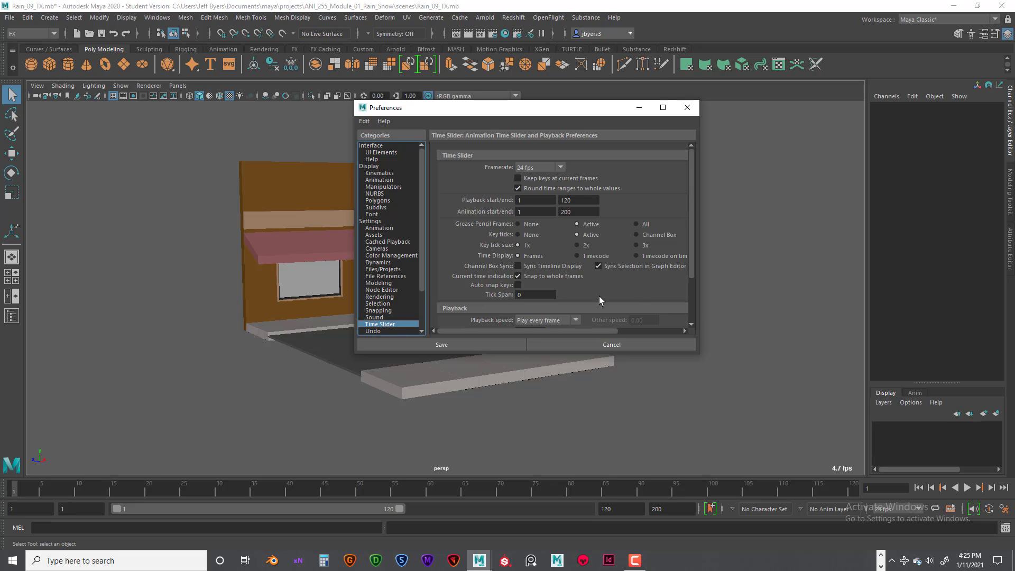
scroll(607, 271, down, 3)
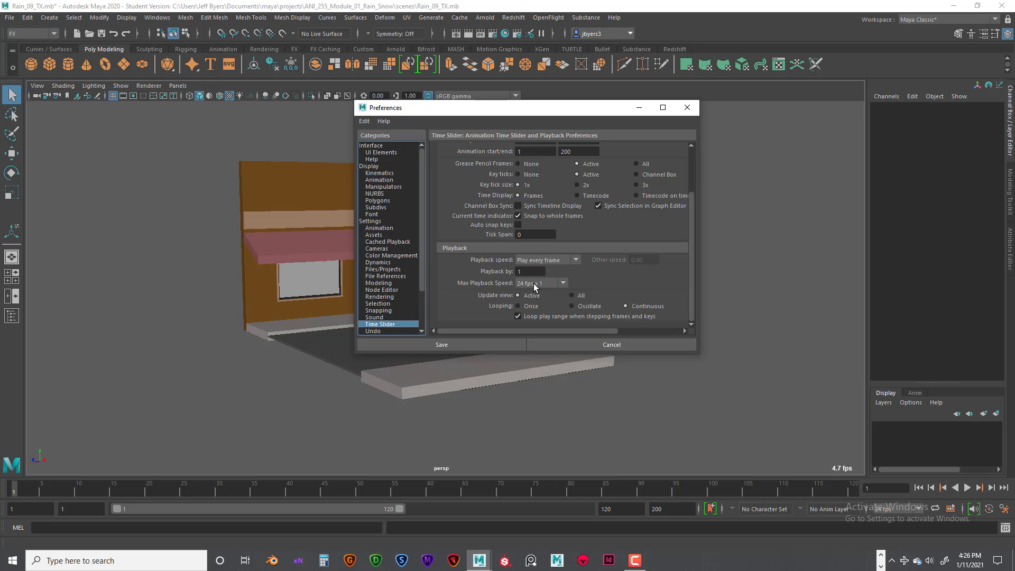
click(574, 259)
click(564, 280)
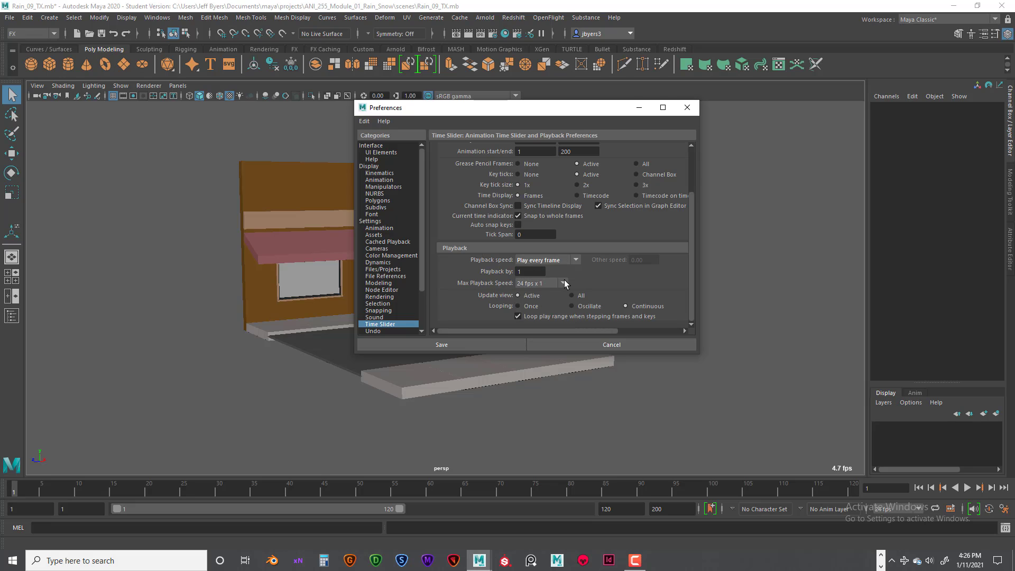
click(560, 283)
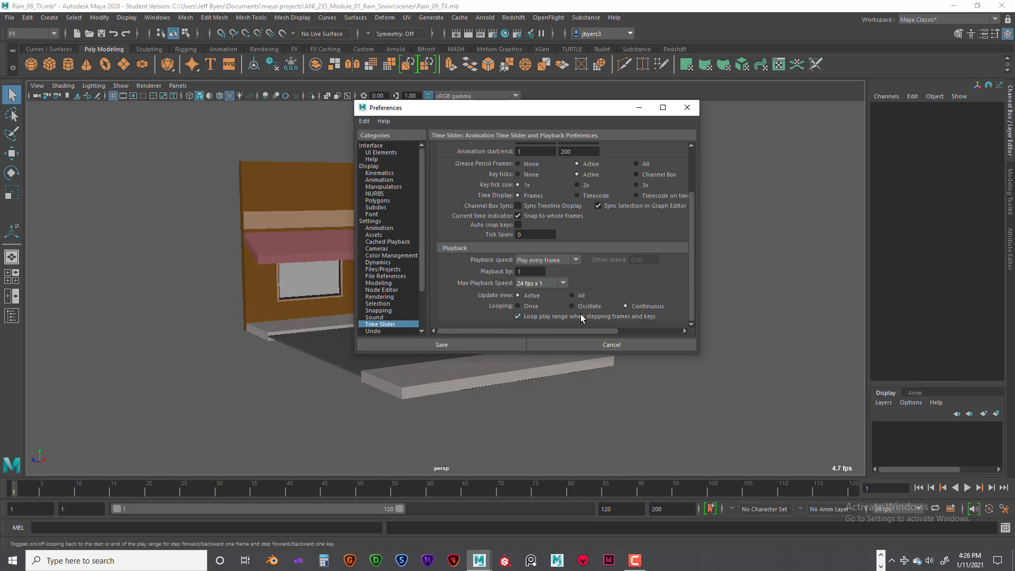
click(439, 343)
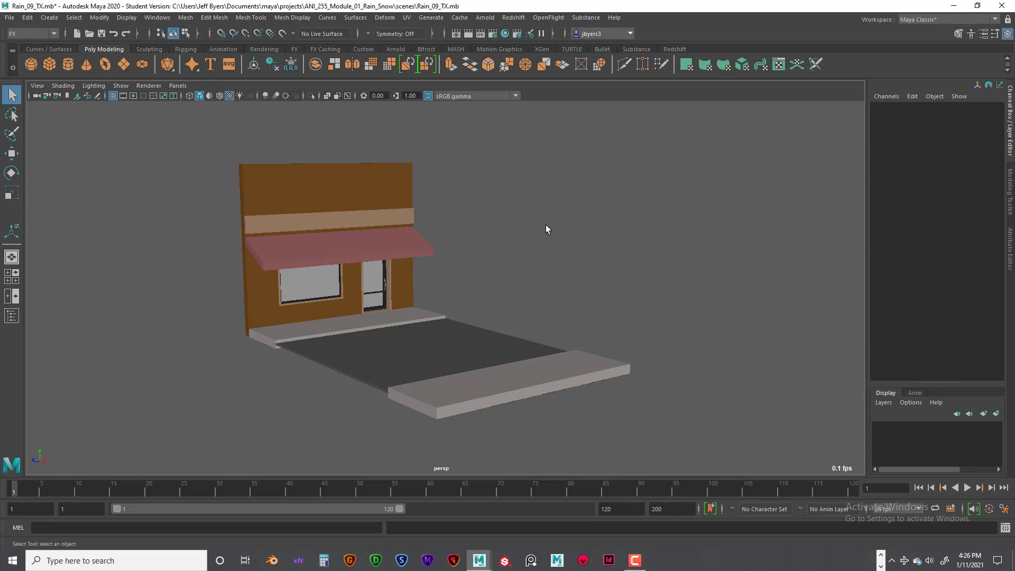
Select the flat plane above the storefront.
scroll(545, 224, down, 3)
alt+drag(531, 221, 482, 233)
click(463, 161)
mouse_move(522, 186)
alt+mouse_down()
mouse_move(441, 175)
mouse_move(419, 197)
mouse_move(514, 197)
mouse_move(514, 176)
mouse_move(541, 193)
mouse_move(528, 183)
alt+mouse_up()
Examine the Hotbox Controls for the option that shows only the FX menu set.
key(space)
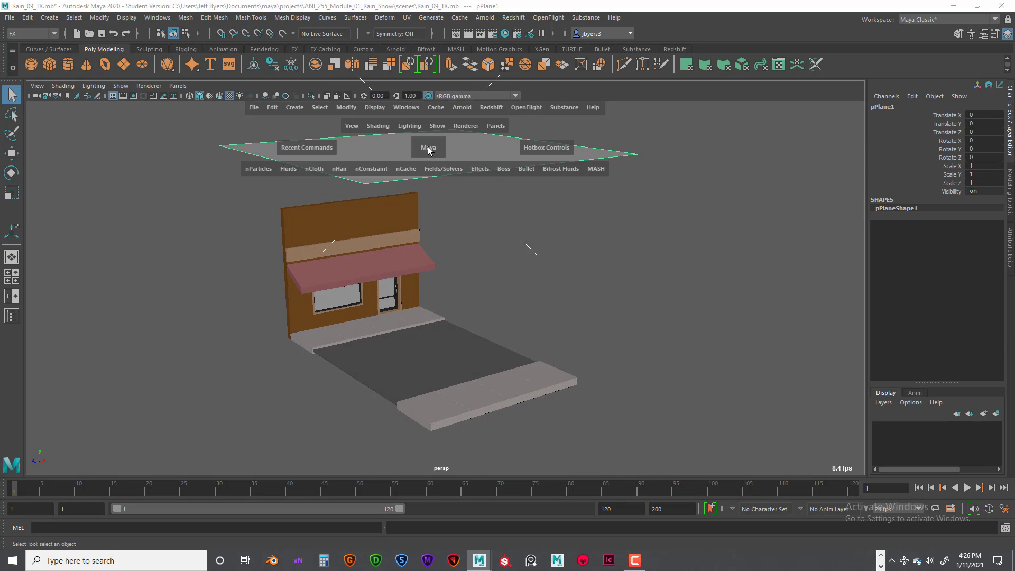
click(544, 147)
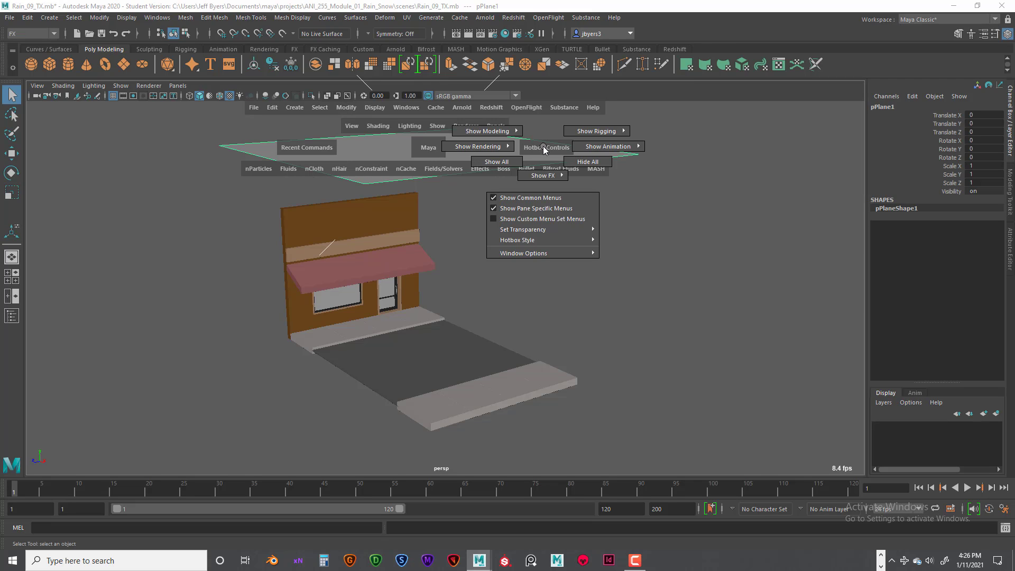
drag(543, 146, 544, 204)
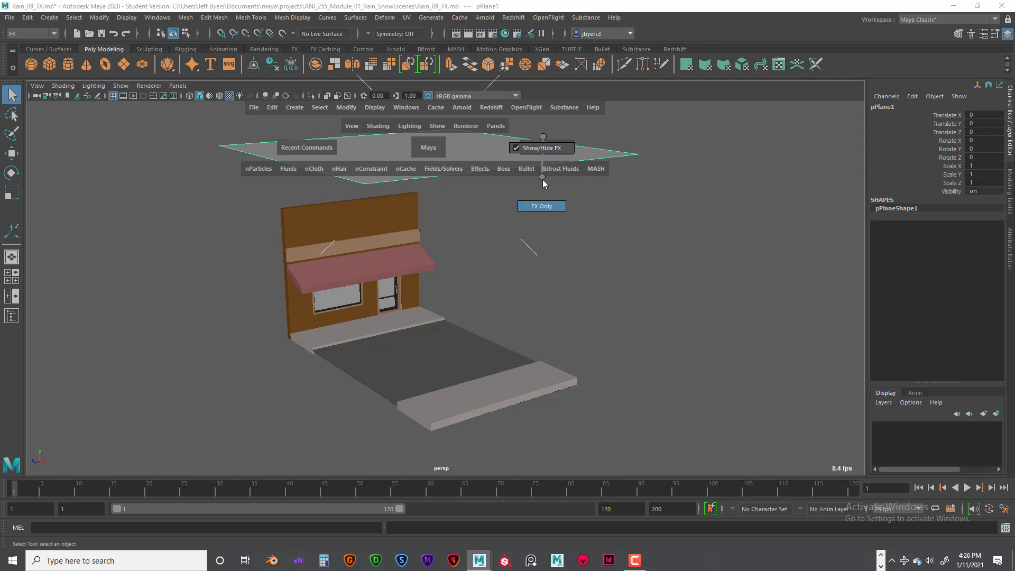
drag(543, 207, 541, 149)
click(541, 146)
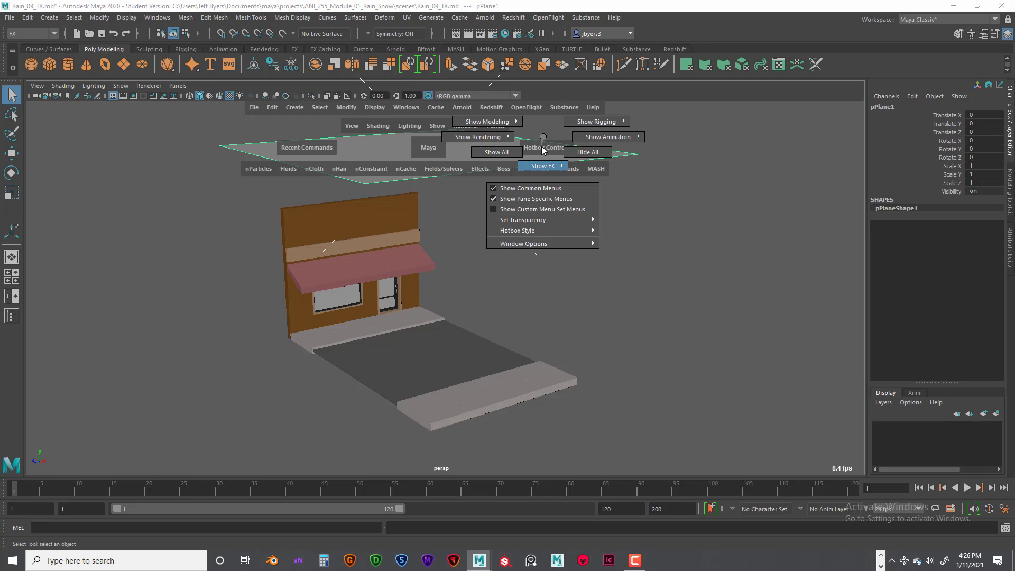
key(space)
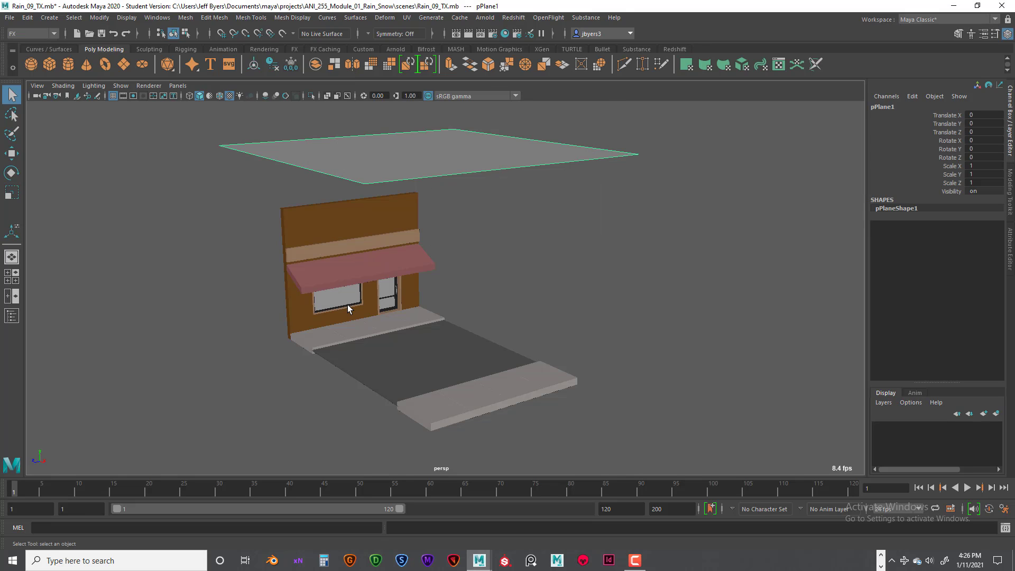
key(space)
key(space)
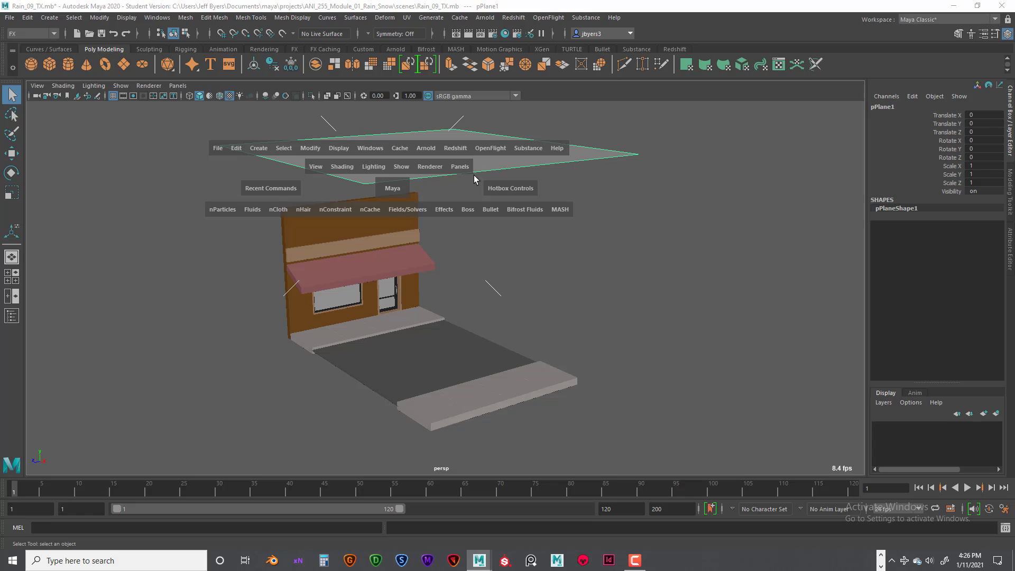
Create a legacy Emit from Object particle emitter on the overhead plane, with Surface as the emitter type.
key(space)
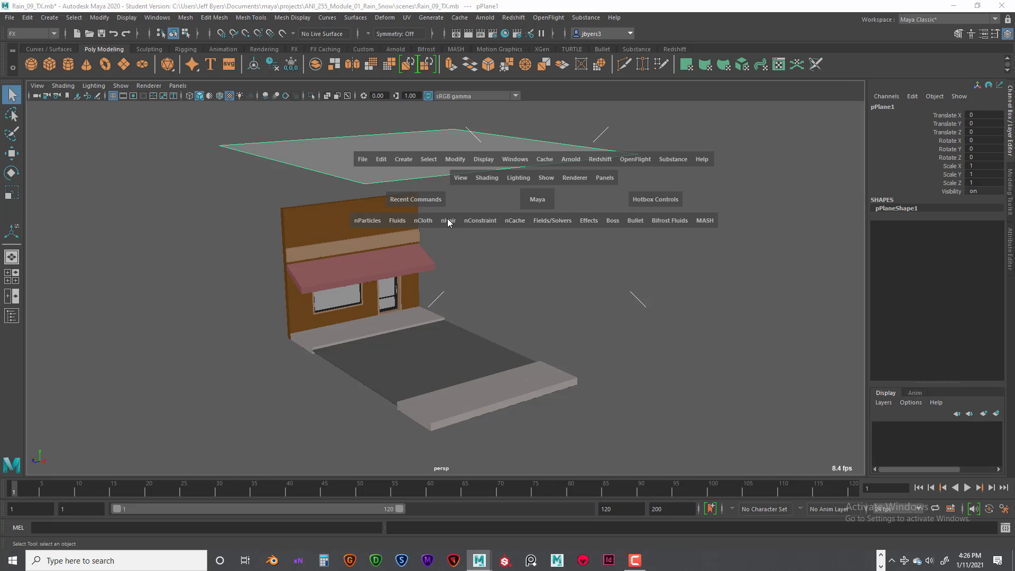
click(372, 222)
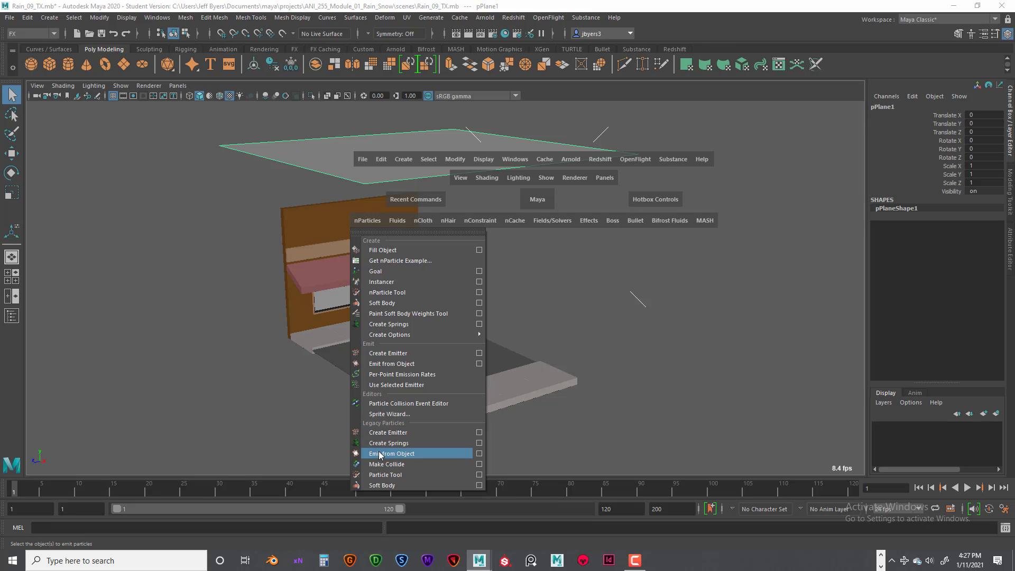
click(479, 454)
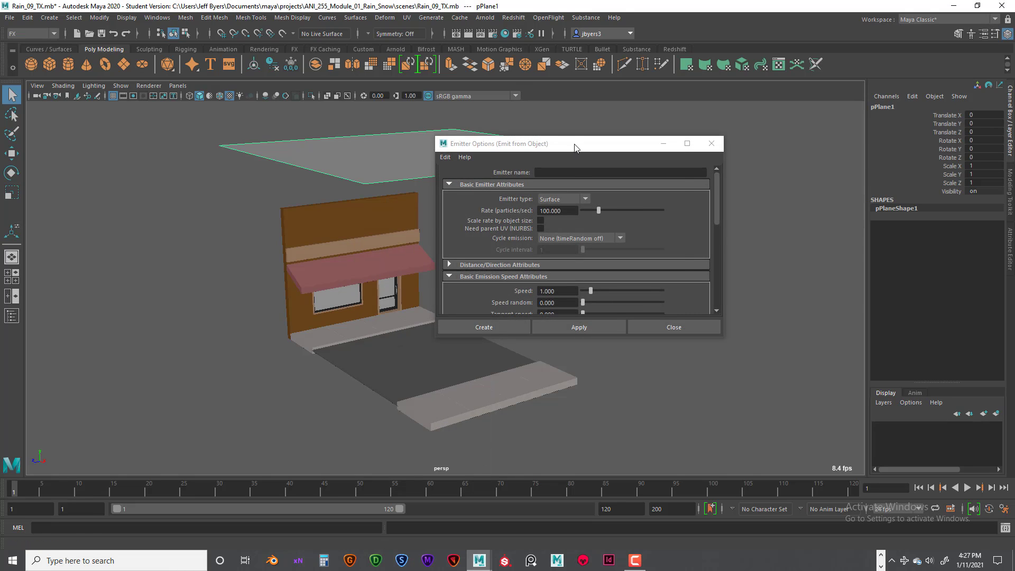
drag(576, 148, 550, 148)
click(518, 199)
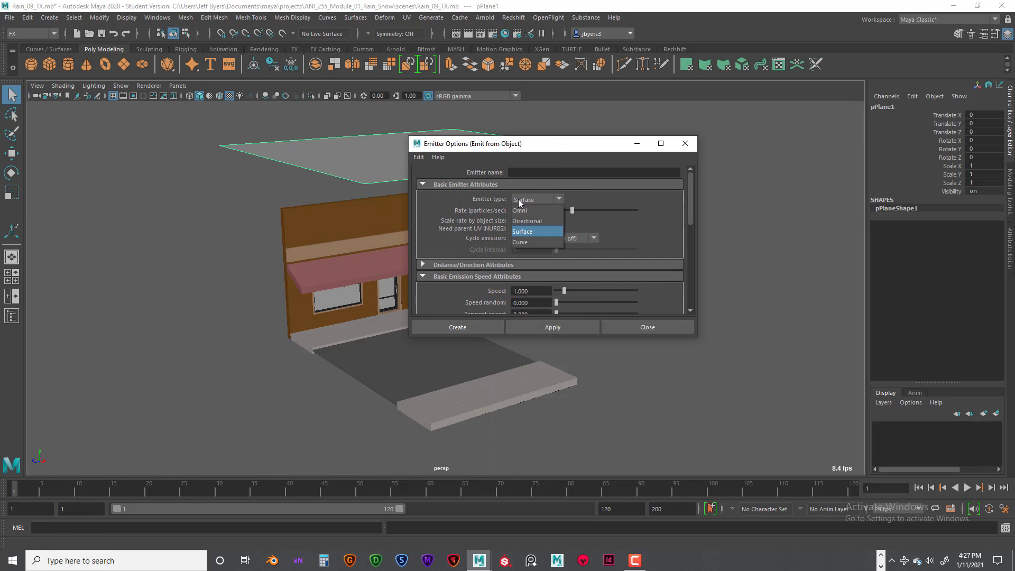
click(529, 232)
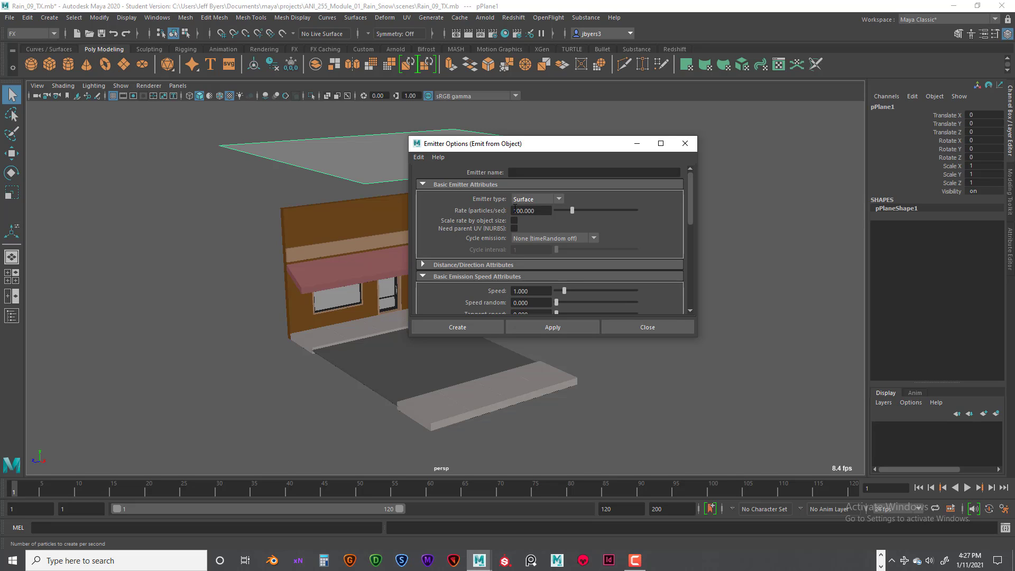
scroll(577, 263, down, 6)
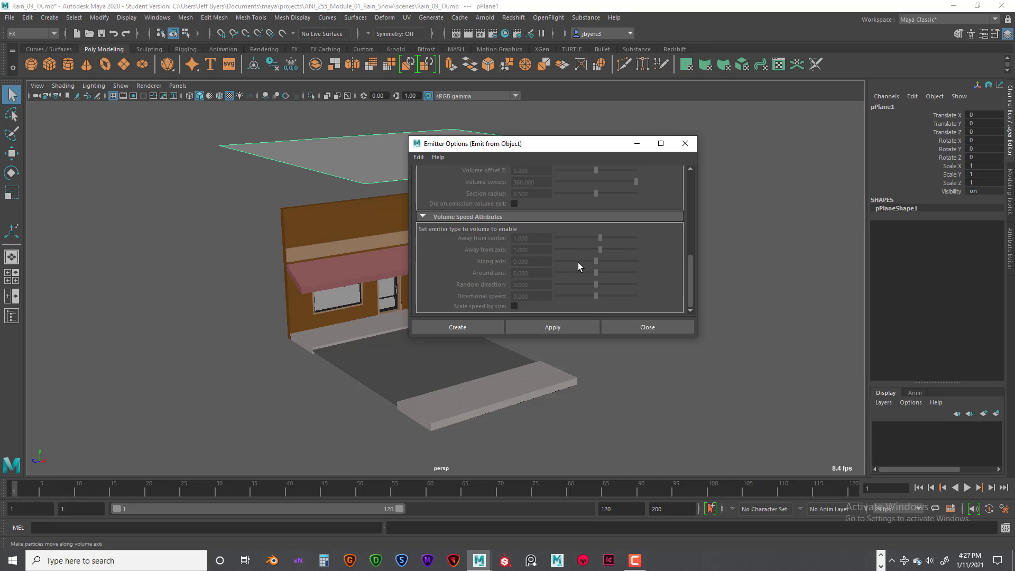
scroll(578, 262, up, 8)
click(482, 325)
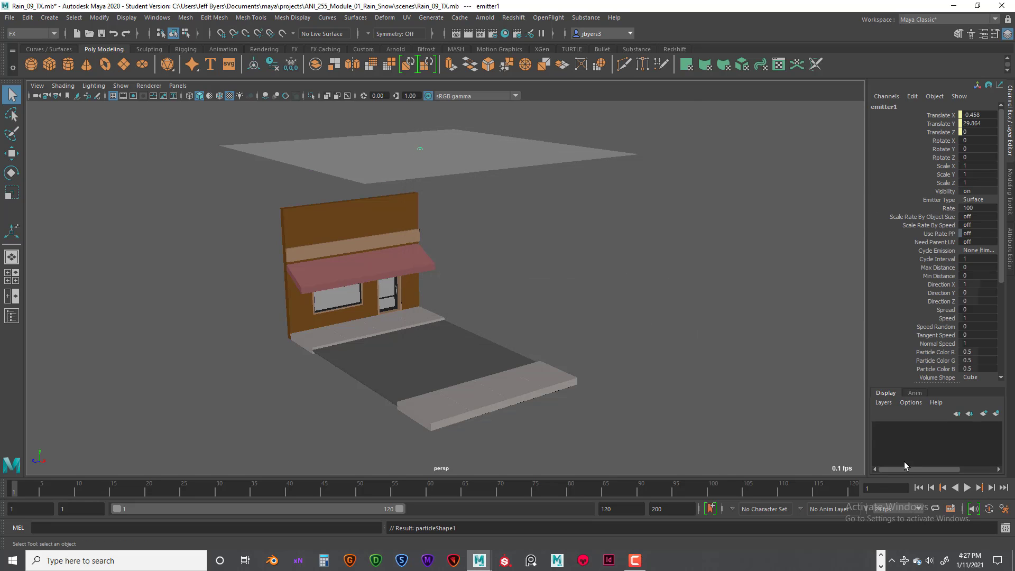
Play the simulation to check which way the particles leave the overhead plane, and rewind to frame 1.
click(966, 487)
mouse_move(696, 371)
alt+mouse_down()
mouse_move(673, 341)
mouse_move(683, 372)
alt+mouse_up()
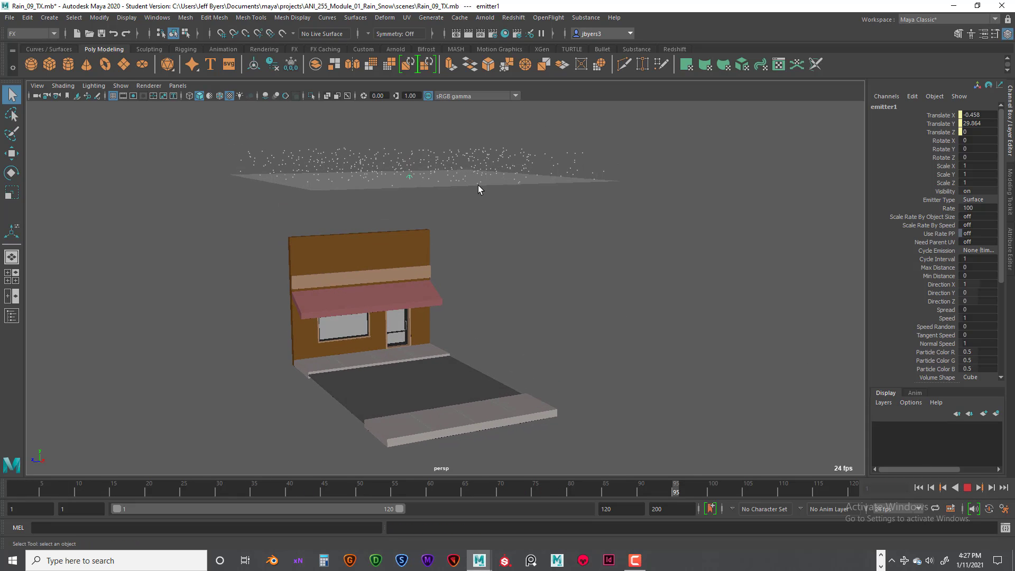
click(966, 487)
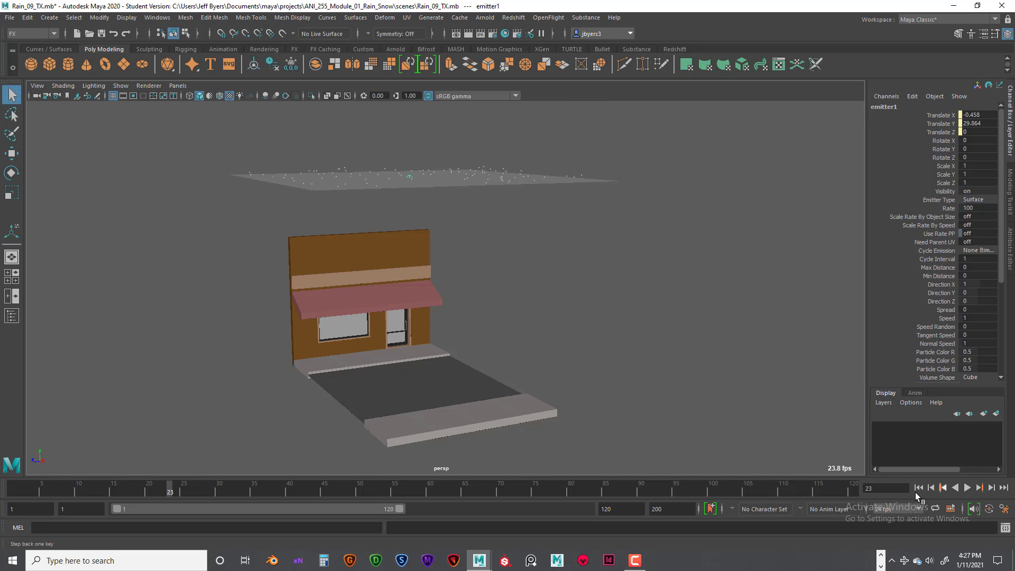
click(918, 487)
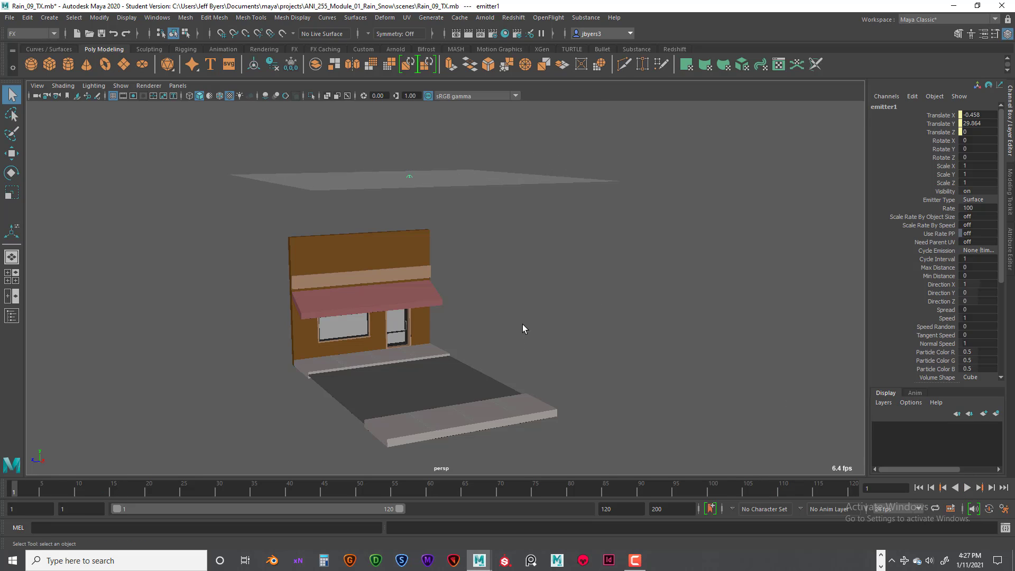
Open the Outliner, expand pPlane1 and select emitter1 nested beneath it.
click(450, 189)
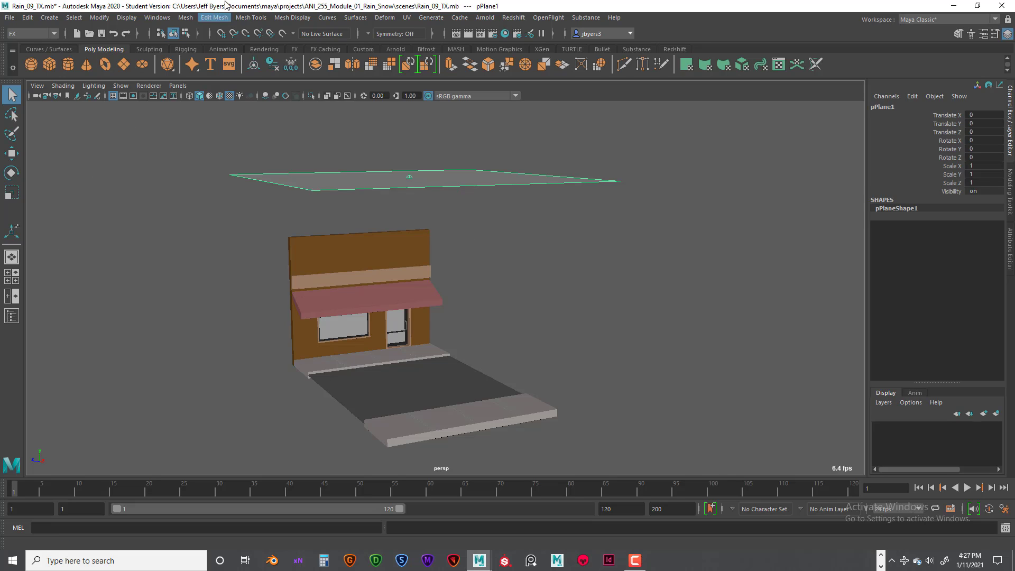
click(162, 20)
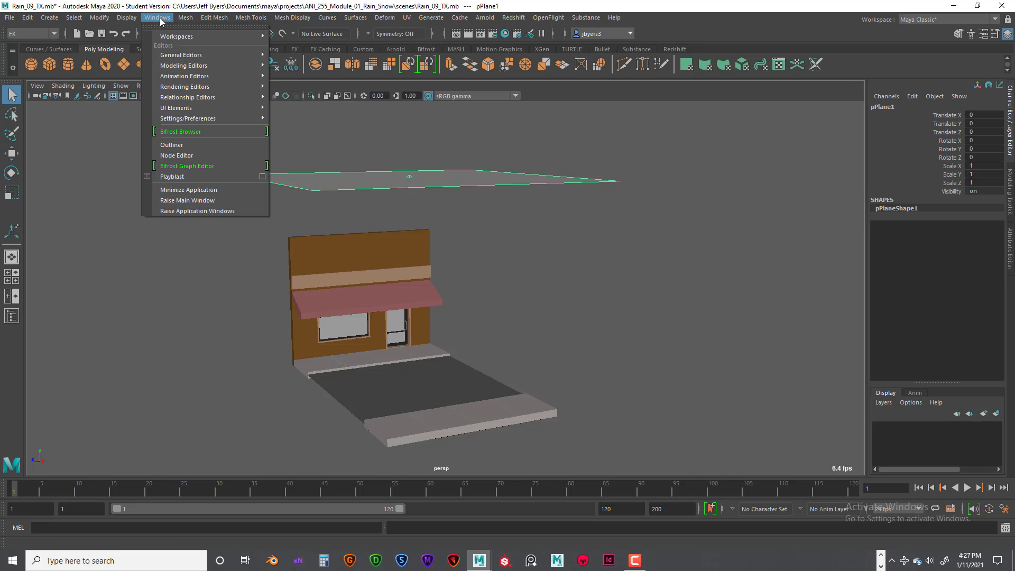
click(171, 143)
drag(69, 112, 80, 114)
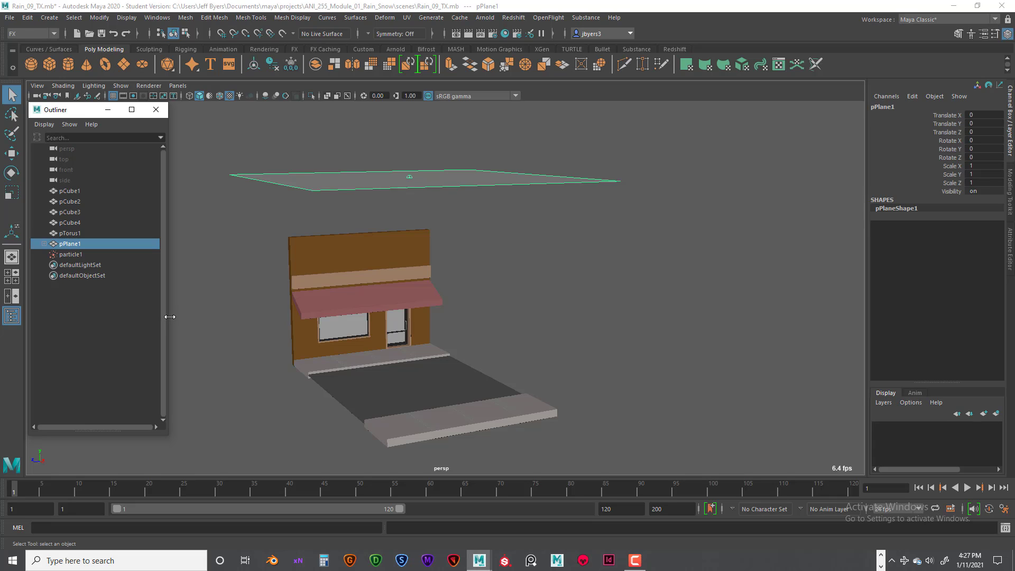
click(45, 244)
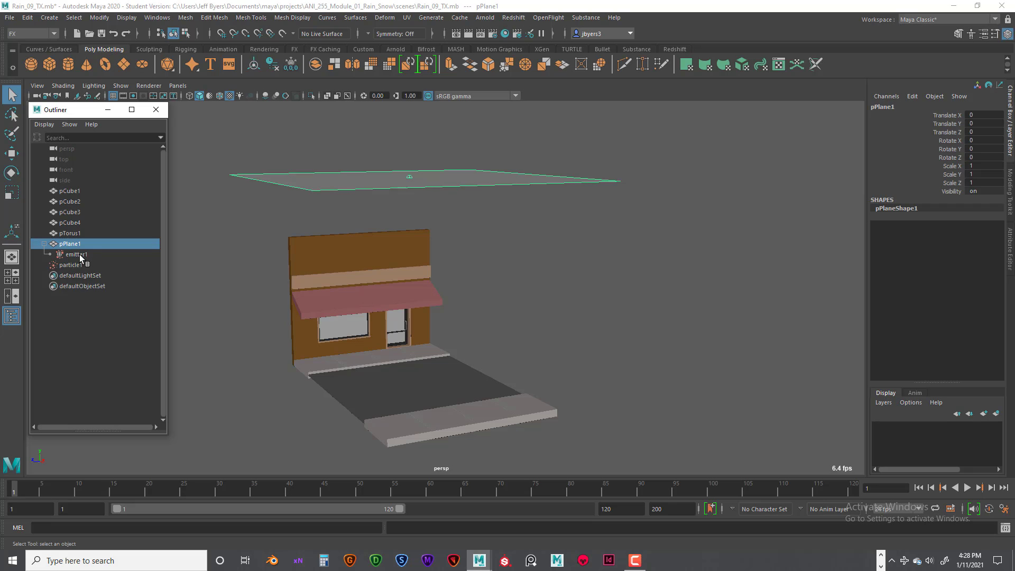
click(79, 254)
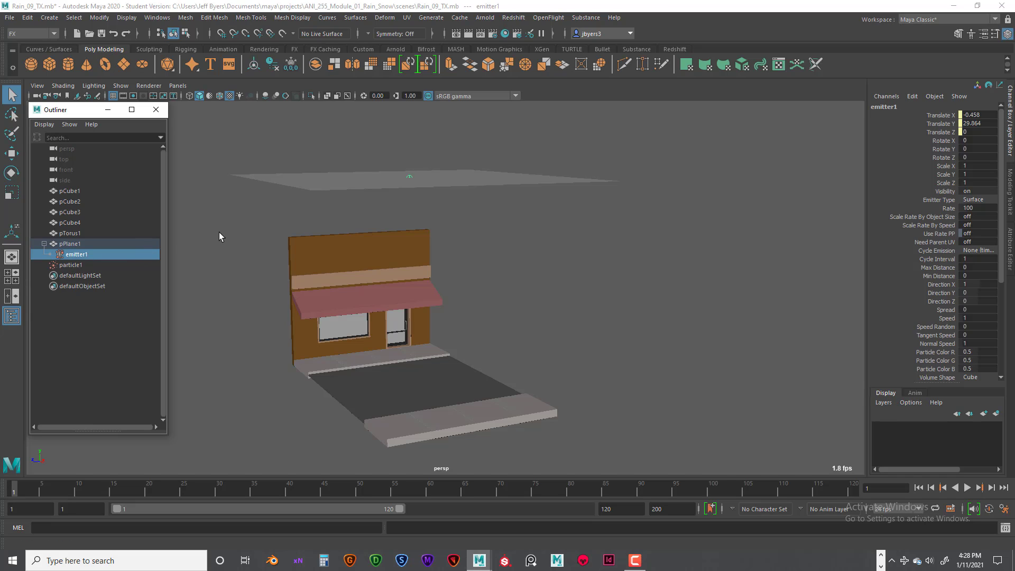
Examine the attributes of emitter1 and of pPlane1, including the emitter's rate, direction and emission speed settings.
key(space)
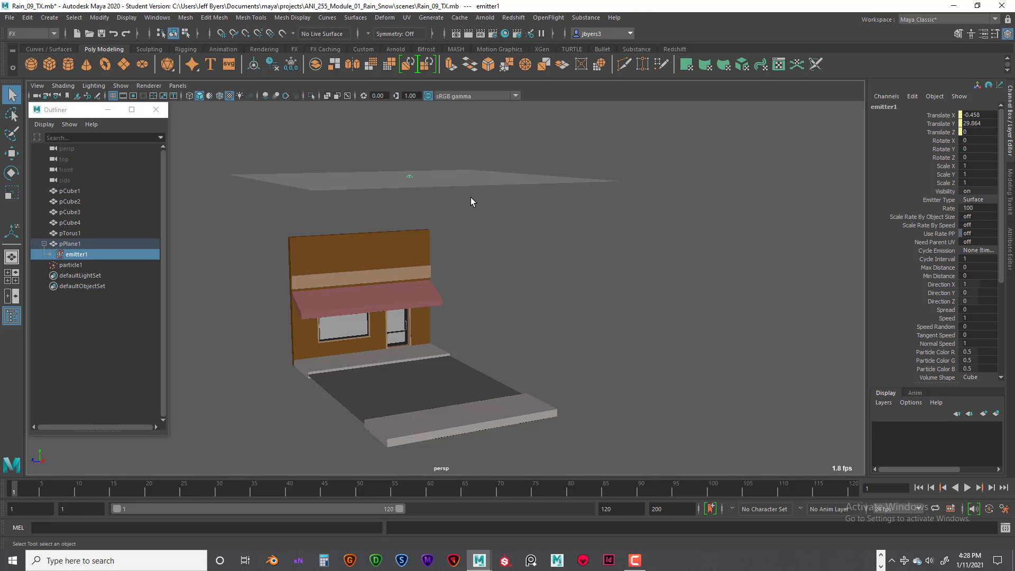
key(ctrl+a)
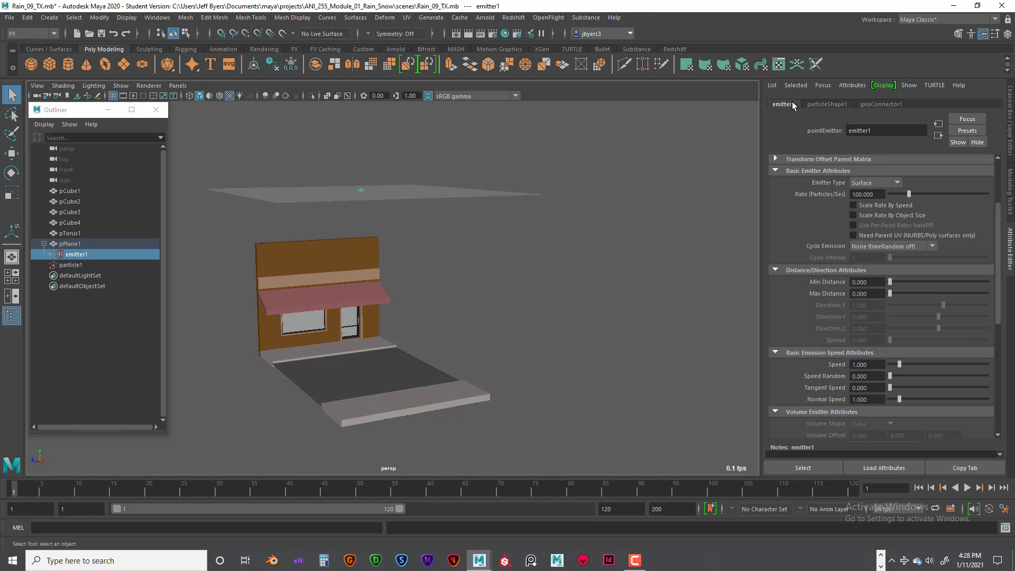
scroll(904, 222, down, 4)
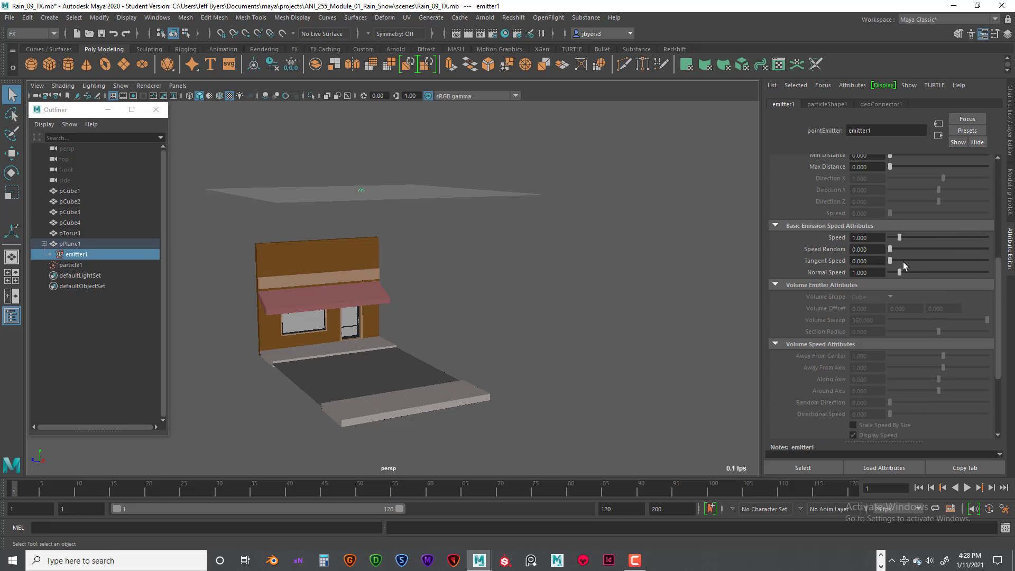
scroll(903, 261, down, 1)
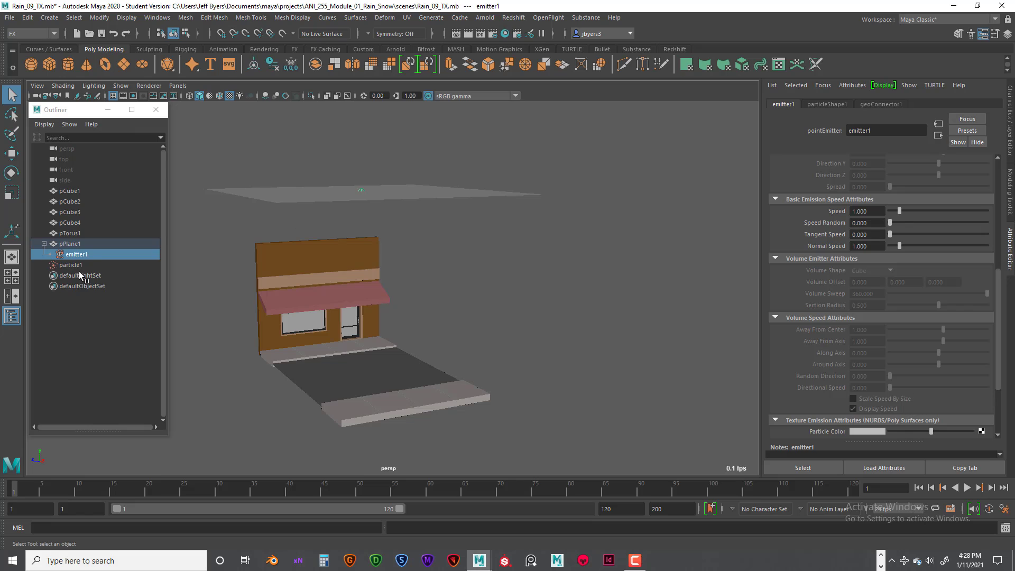
click(72, 243)
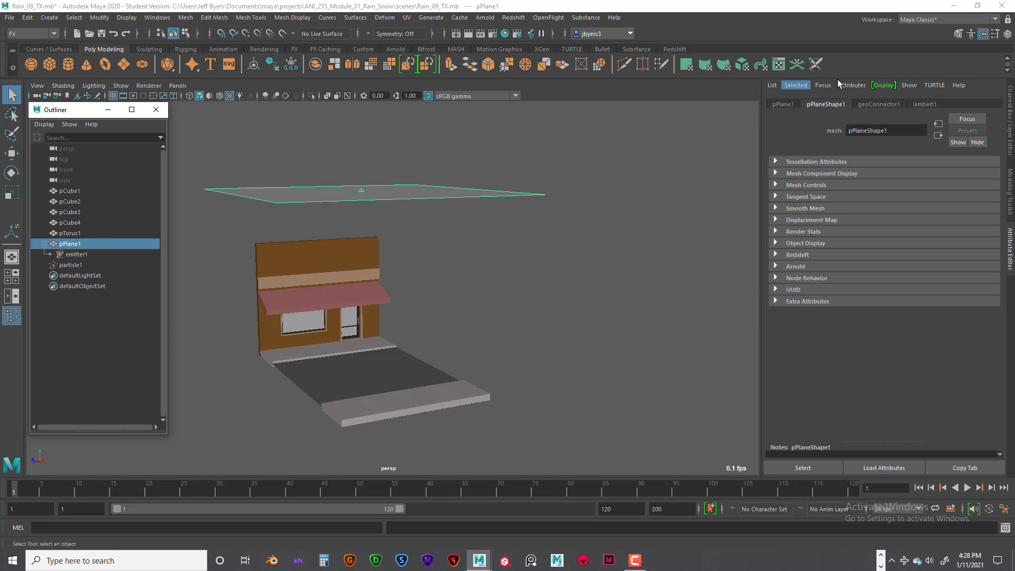
click(857, 105)
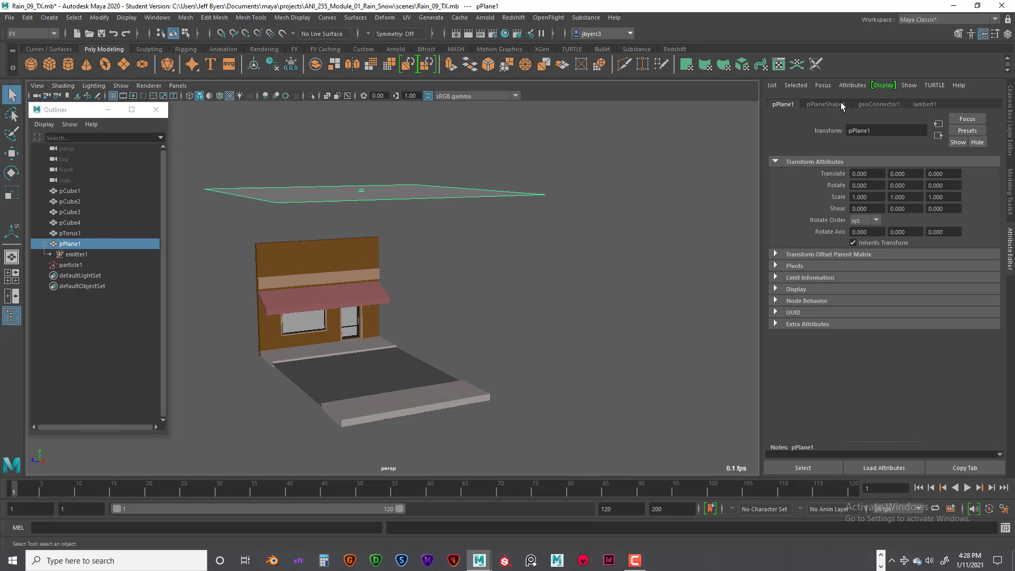
click(819, 106)
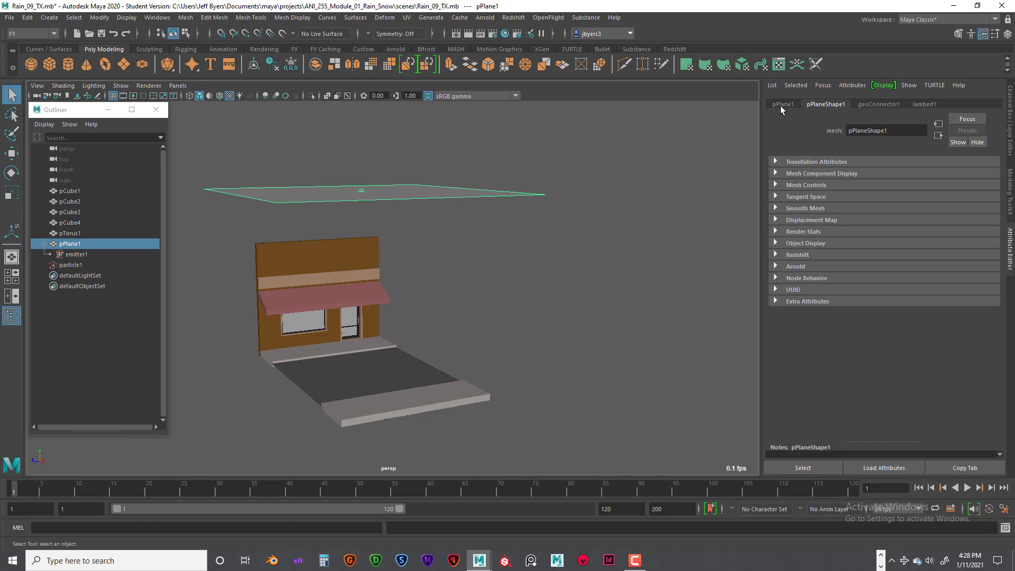
click(77, 254)
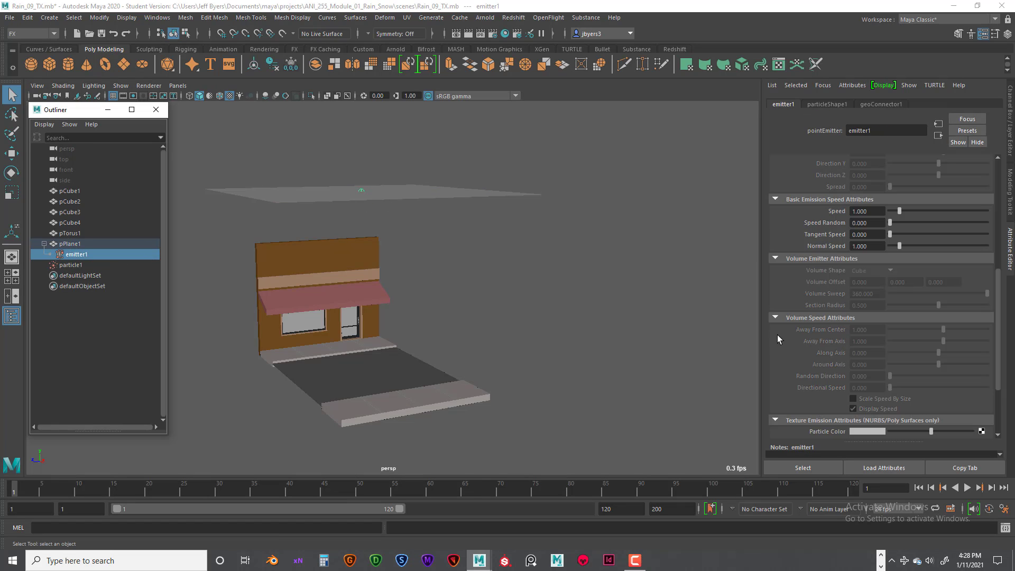
scroll(866, 375, up, 5)
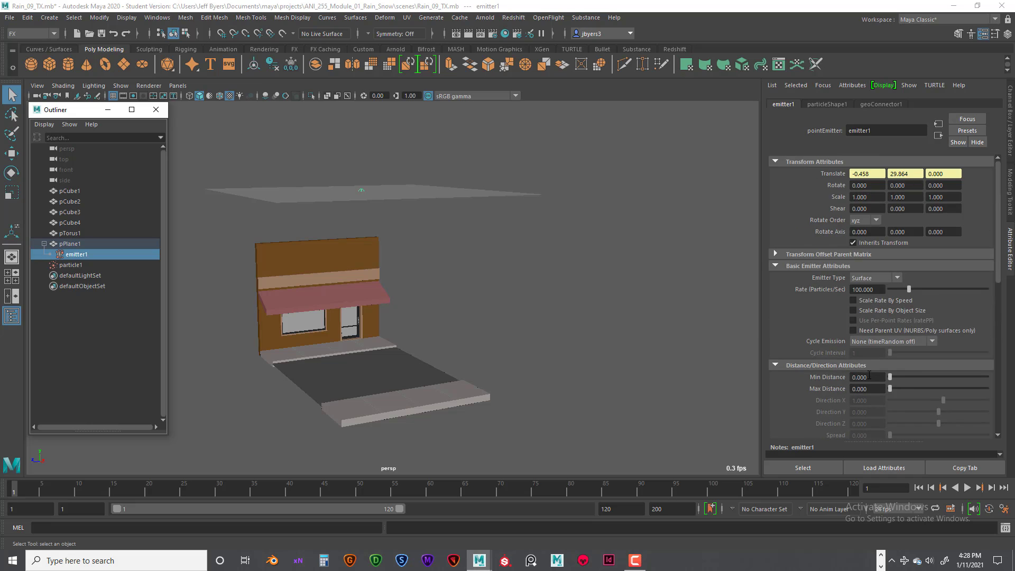
scroll(864, 373, up, 5)
Select the overhead plane and play part of the simulation to recheck the particle direction.
click(386, 200)
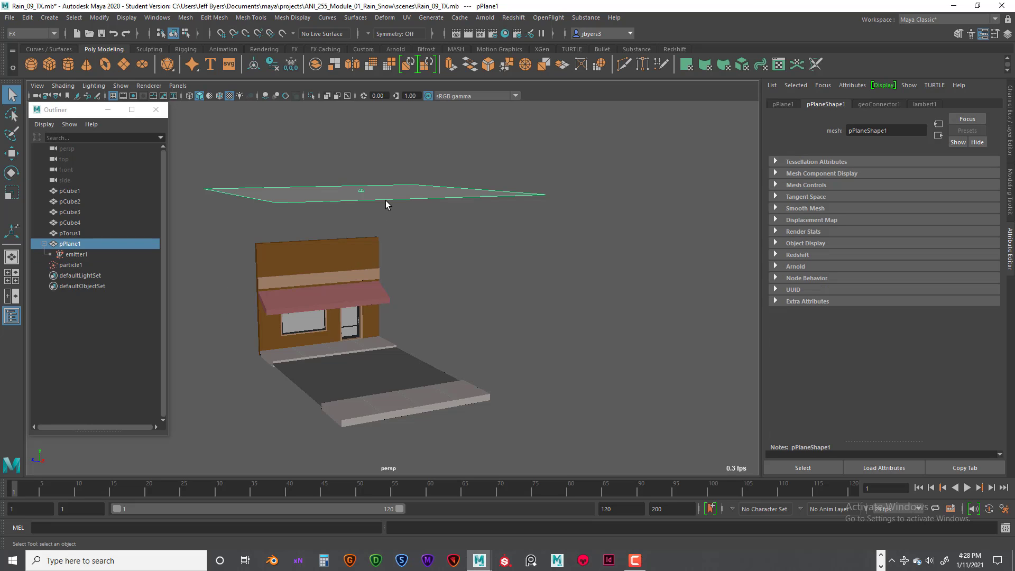
click(967, 489)
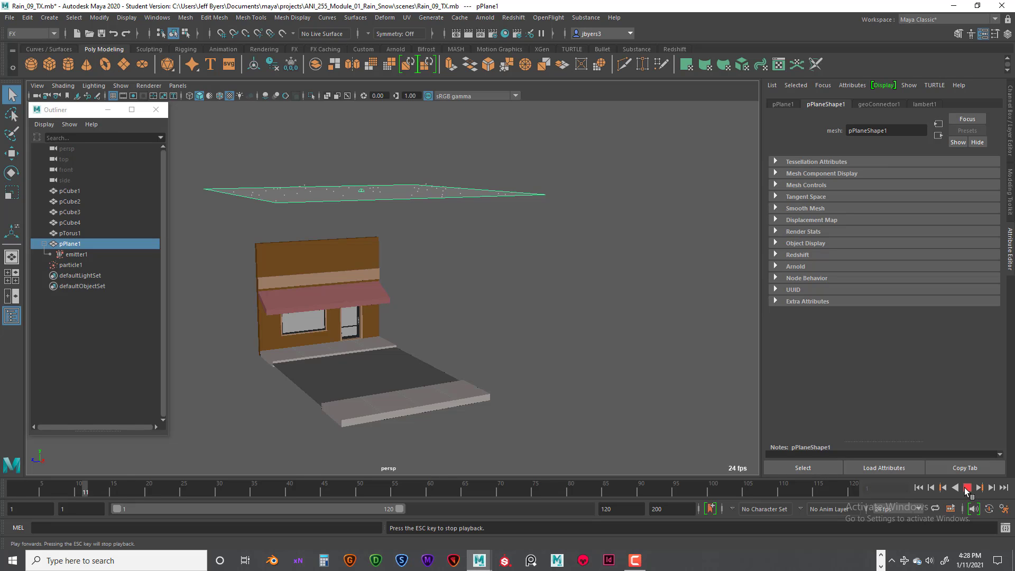
click(967, 488)
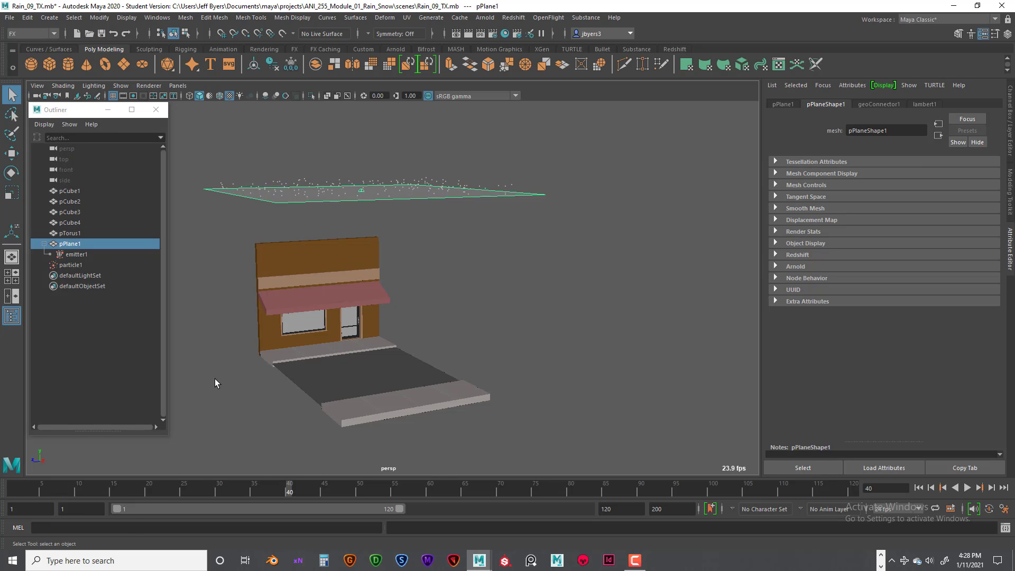
Select emitter1 and review its emission speed and volume attributes.
click(76, 254)
scroll(887, 305, down, 10)
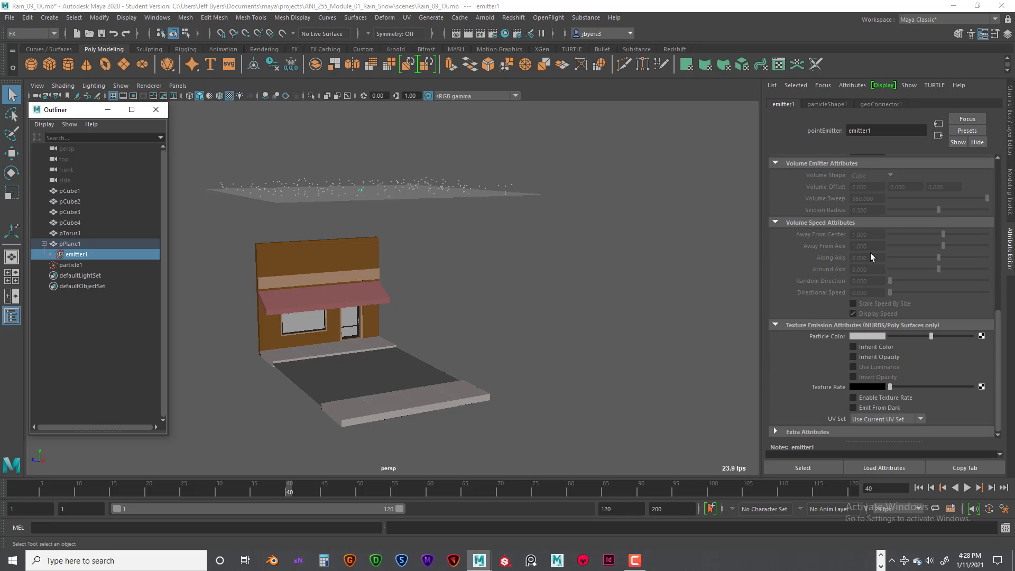
scroll(881, 259, up, 4)
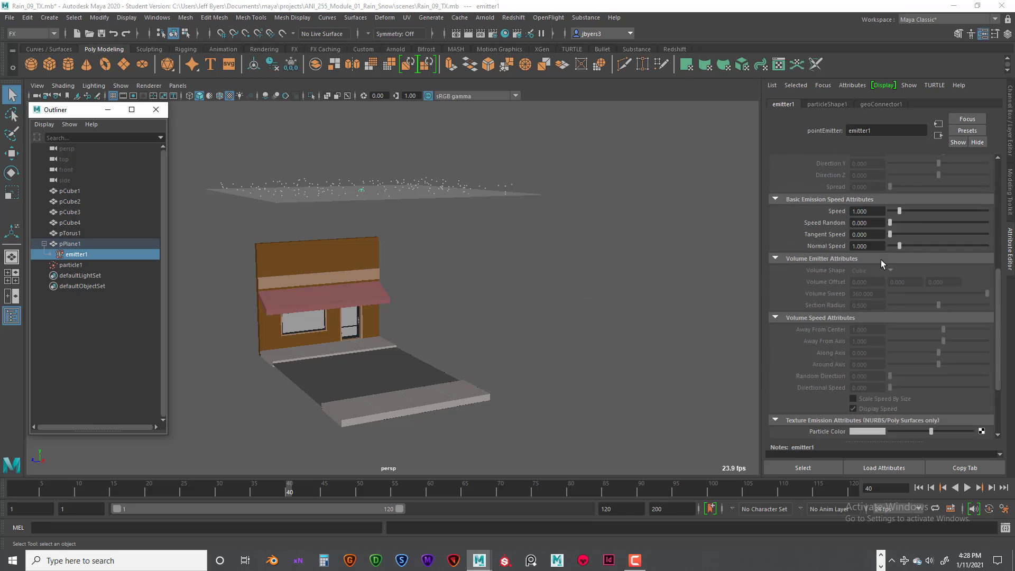
Flip the overhead plane upside down by setting its Rotate X to -180.
click(284, 199)
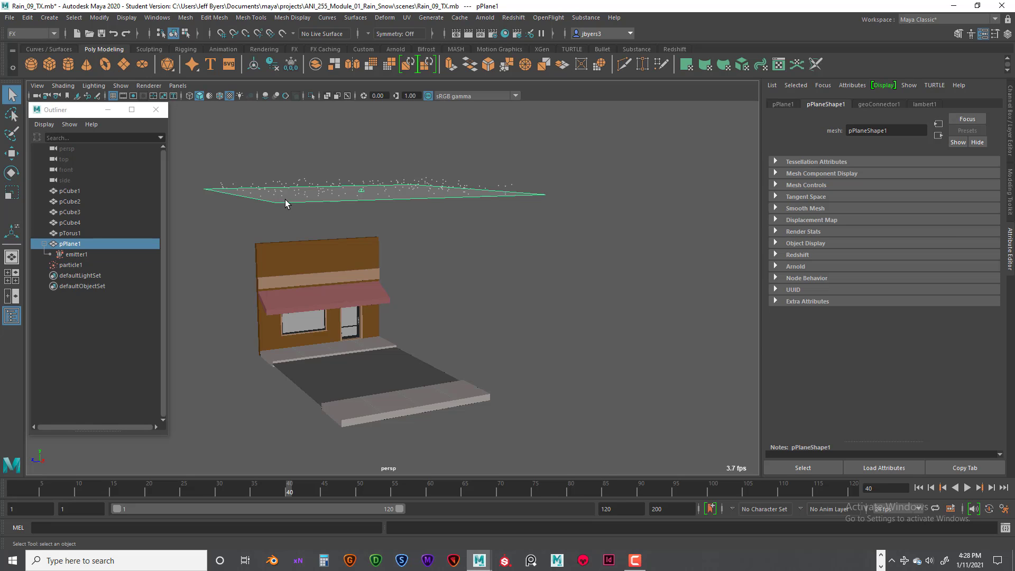
key(e)
drag(340, 154, 427, 260)
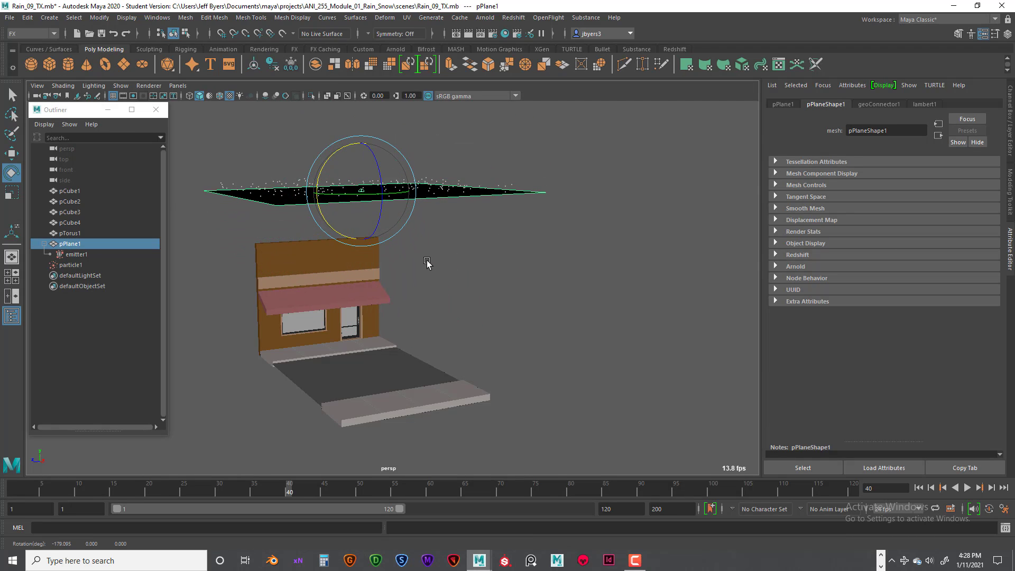
key(ctrl+a)
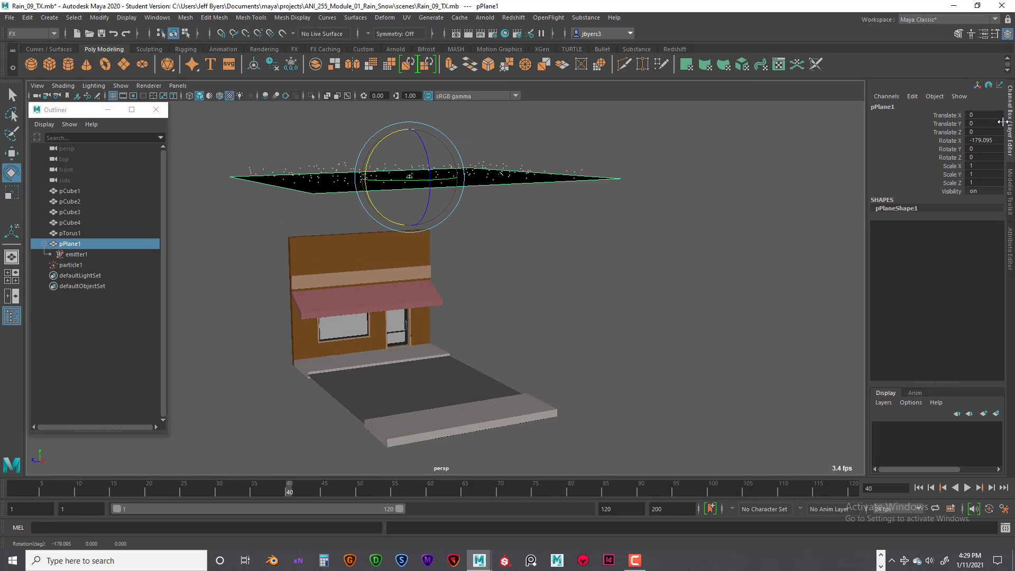
click(993, 140)
text(-180)
key(Return)
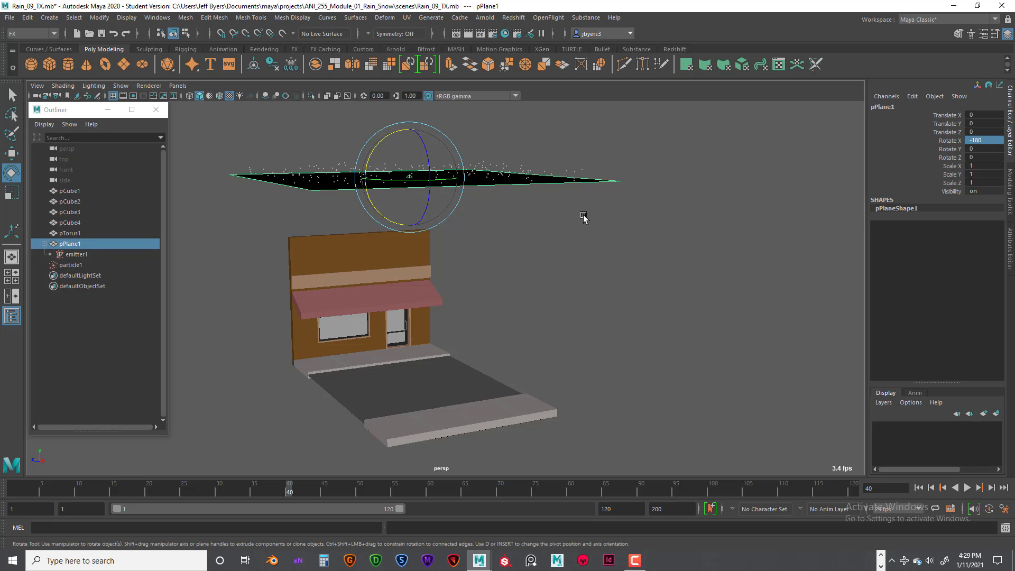
Replay the simulation from frame 1 to check emission from the flipped plane, viewing it from below, and rewind to the start.
click(920, 489)
click(967, 488)
alt+drag(632, 313, 639, 296)
alt+middle_drag(639, 290, 653, 305)
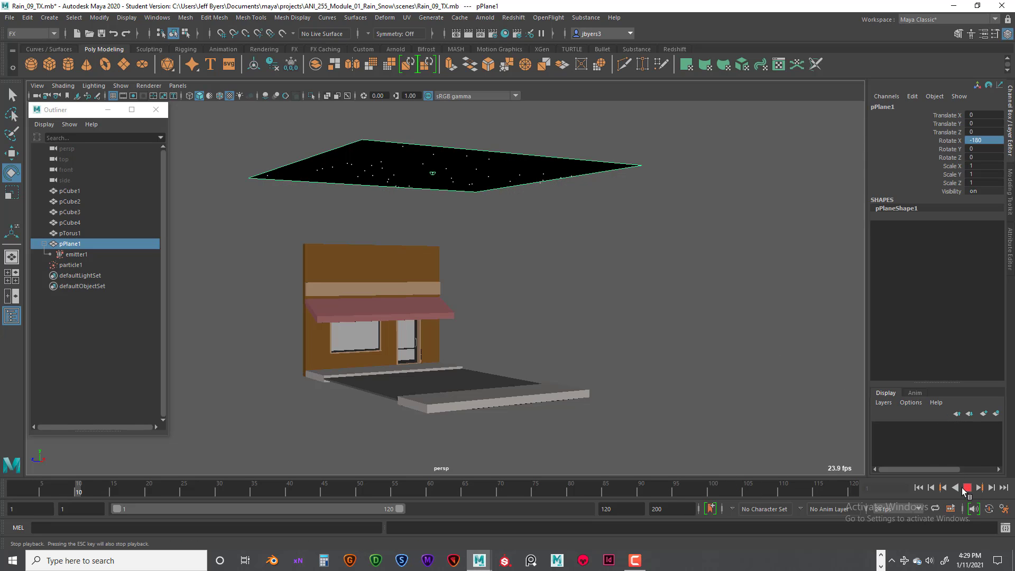
click(962, 490)
click(918, 487)
alt+drag(680, 313, 691, 312)
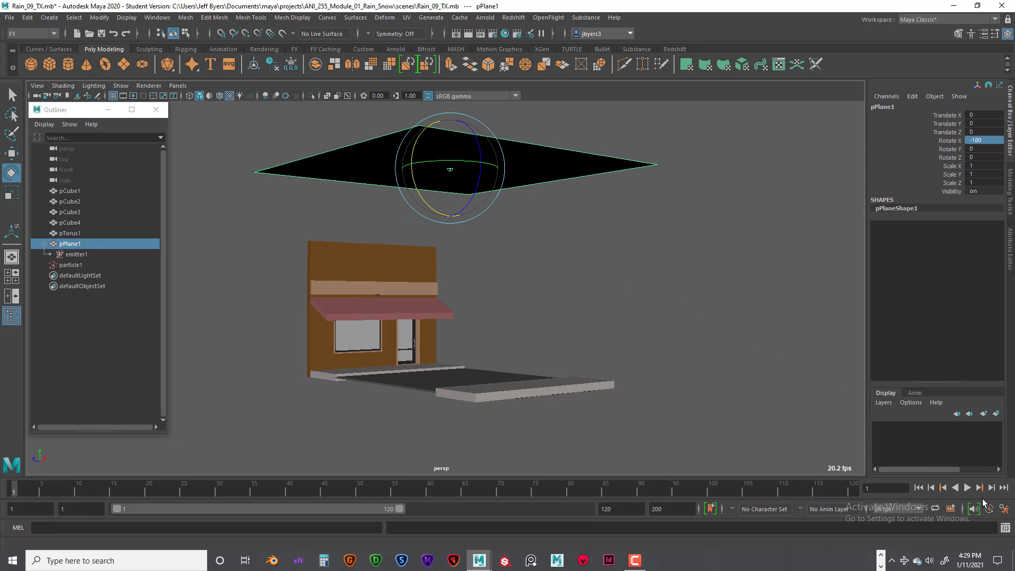
Play the simulation again while looking at the plane's underside, stop it, and return to frame 1.
click(966, 488)
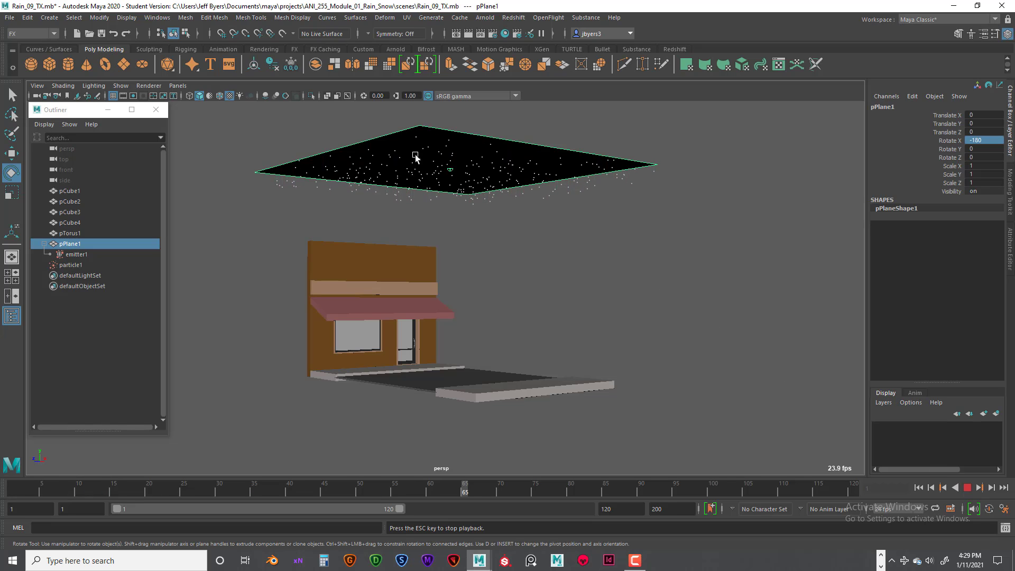
mouse_move(491, 149)
alt+mouse_down()
mouse_move(487, 125)
mouse_move(486, 153)
alt+mouse_up()
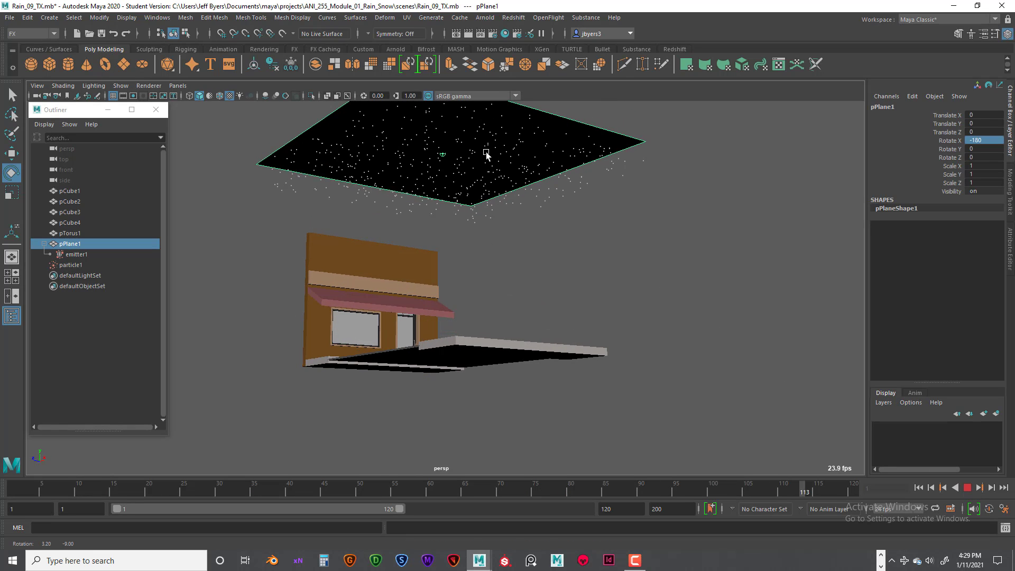
alt+right_drag(487, 154, 496, 189)
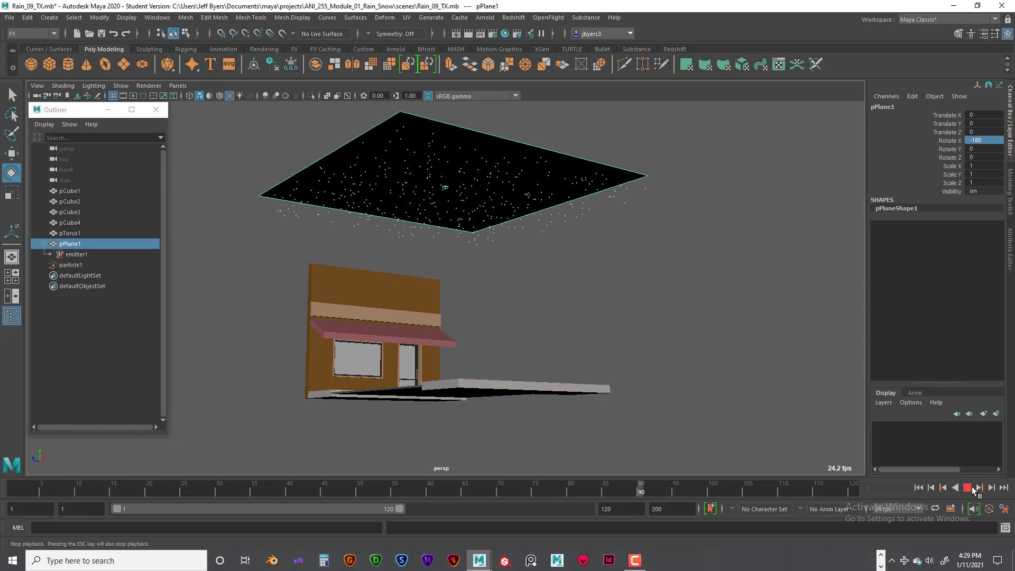
click(974, 490)
click(919, 487)
alt+drag(596, 302, 594, 316)
Create a gravity field on particle1 with a magnitude of 9.8 and a Y direction of -1.
click(76, 255)
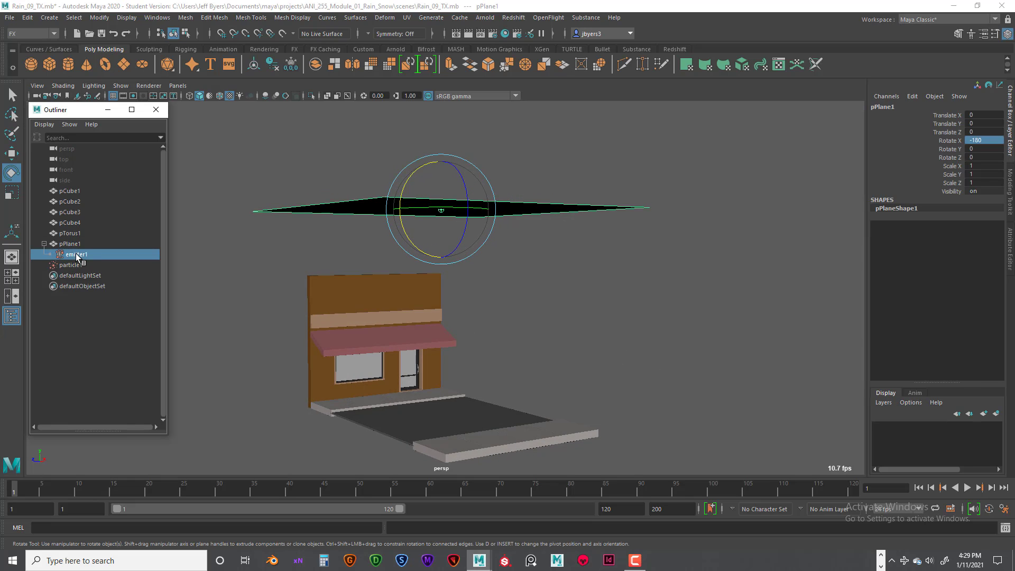
drag(77, 256, 447, 261)
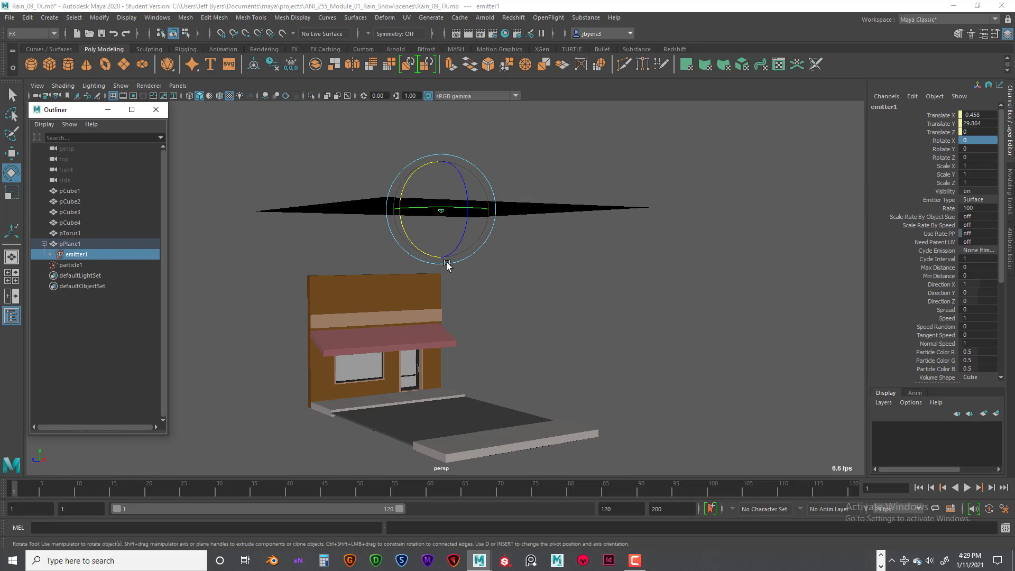
drag(113, 252, 484, 262)
drag(74, 268, 74, 266)
click(74, 264)
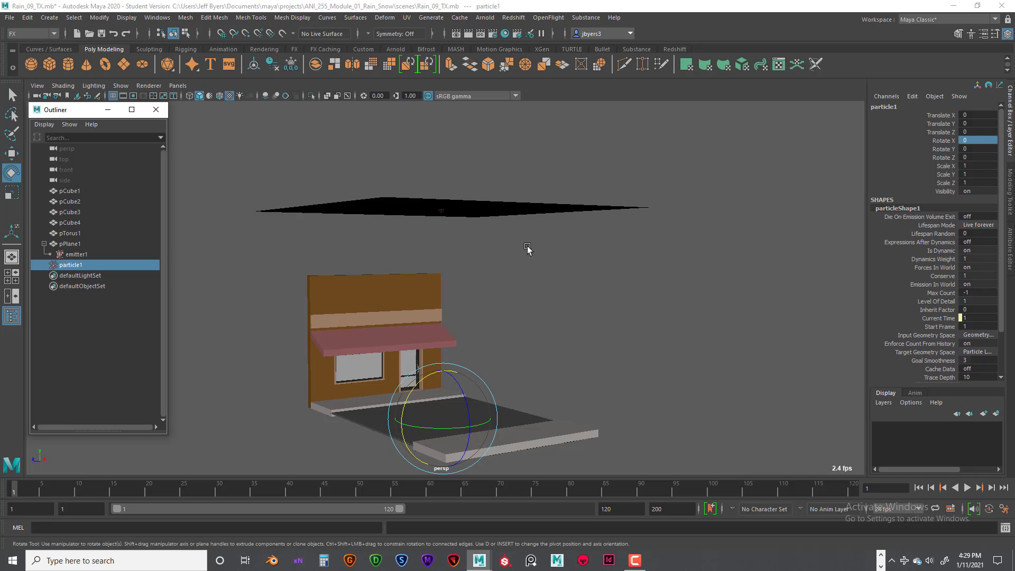
drag(431, 261, 212, 342)
drag(84, 266, 535, 235)
key(space)
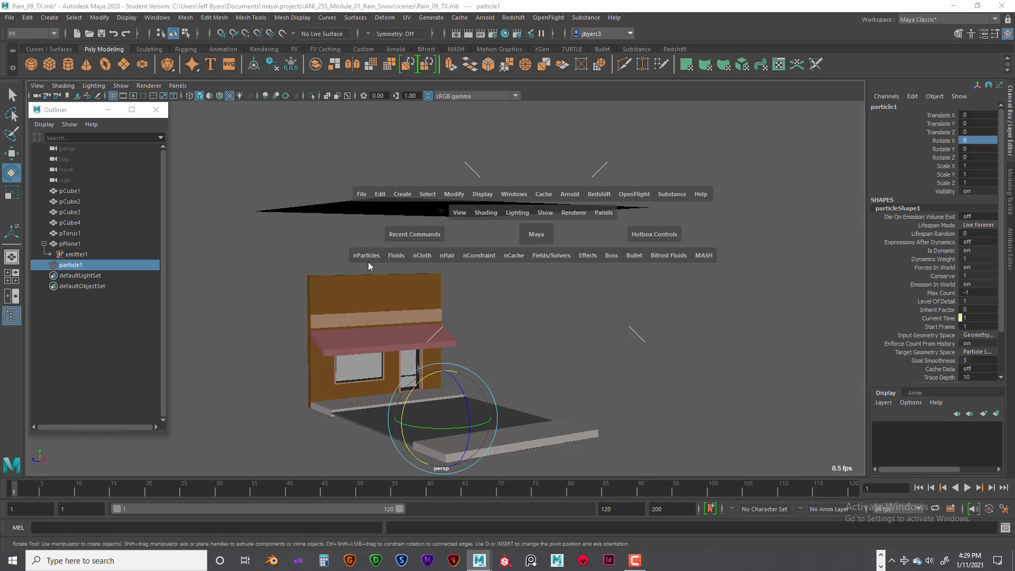
click(553, 255)
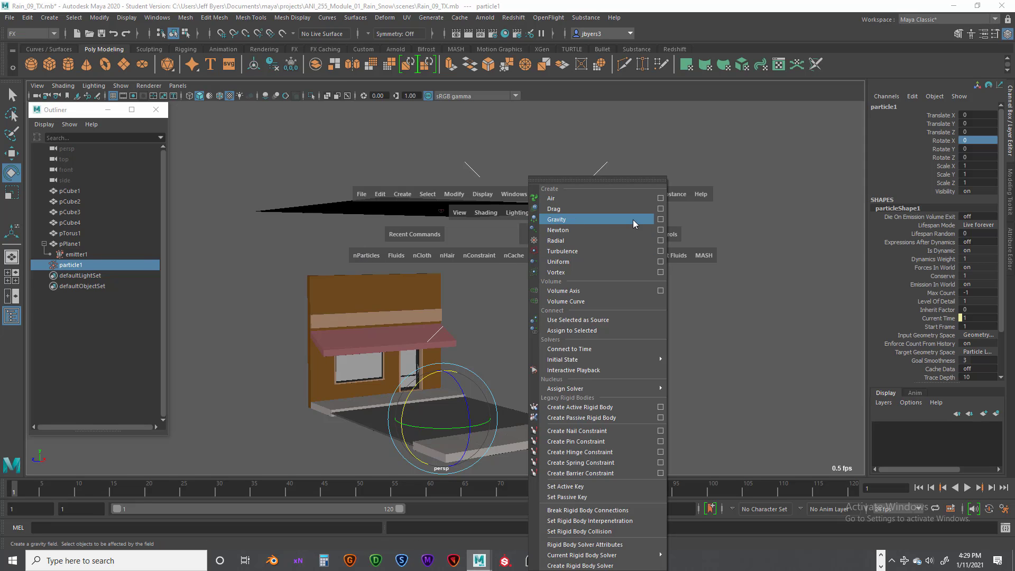
click(660, 219)
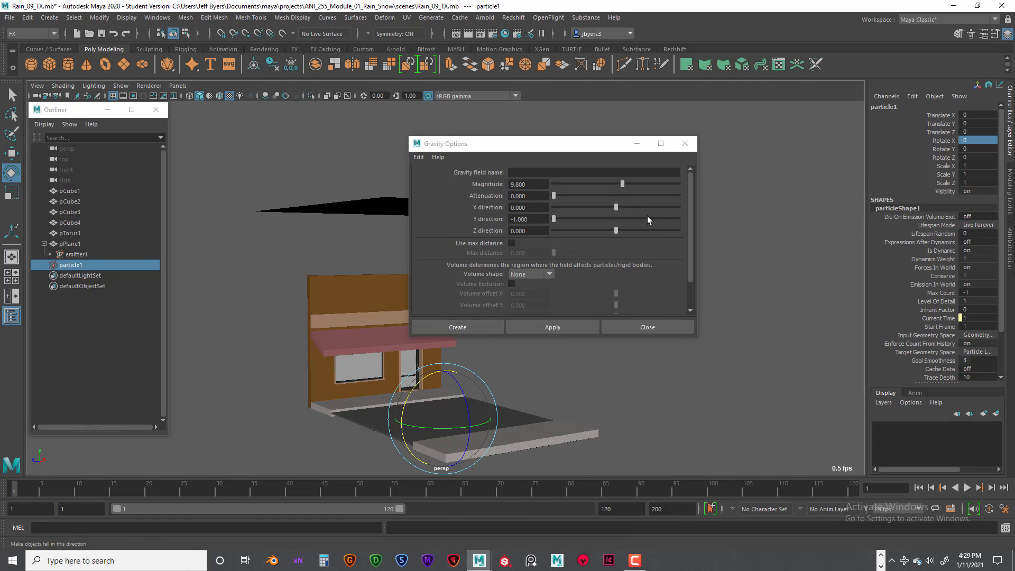
drag(521, 148, 466, 122)
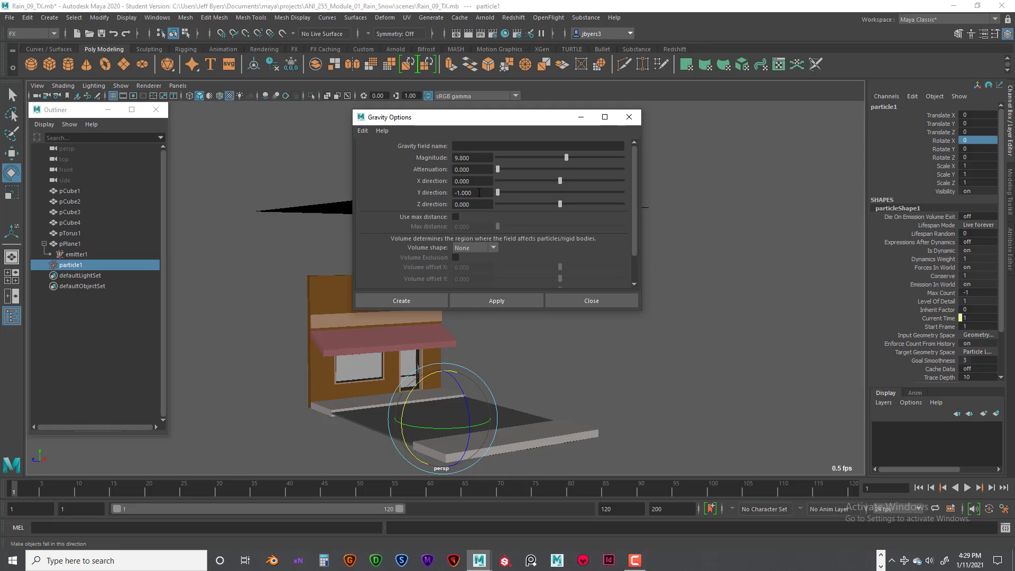
click(422, 300)
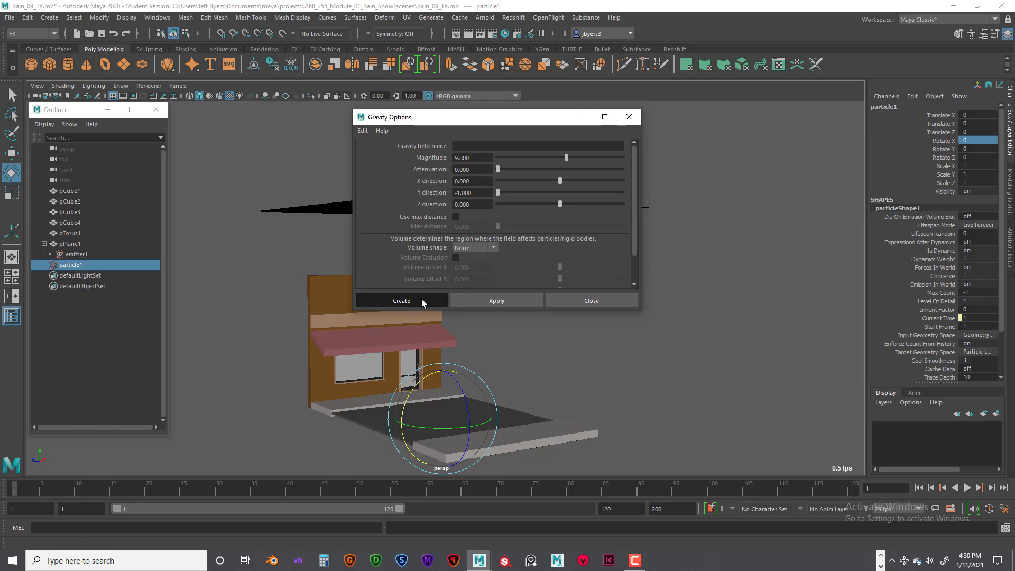
Play the simulation several times from the start to check how the particles fall under gravity, and clear the selection.
click(969, 490)
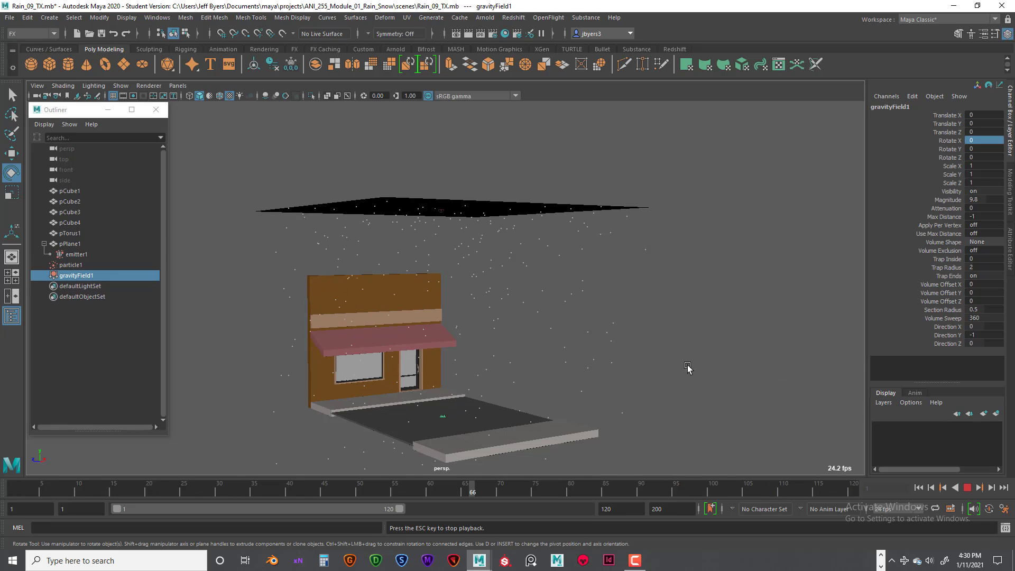
click(966, 487)
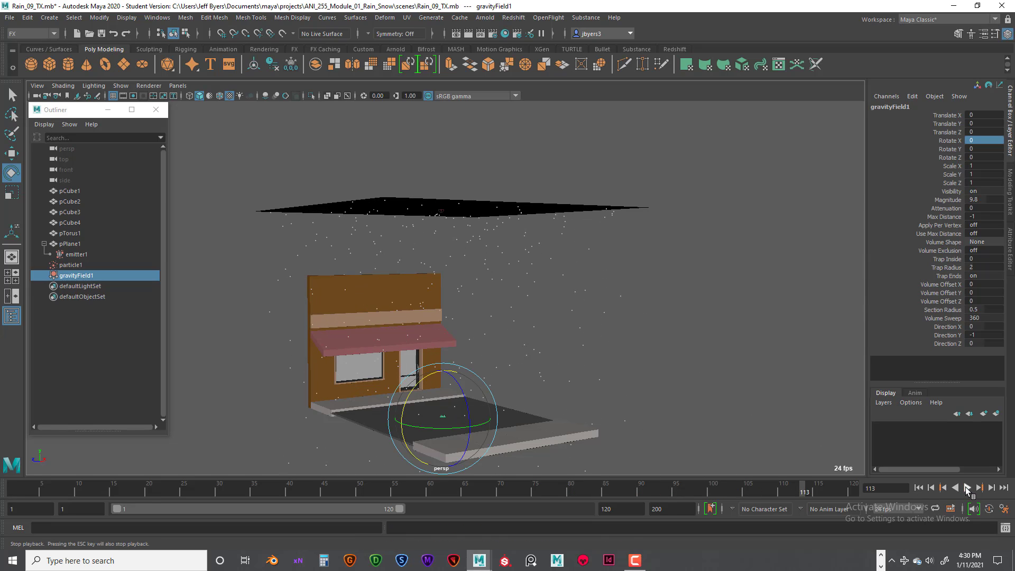
alt+drag(659, 362, 650, 324)
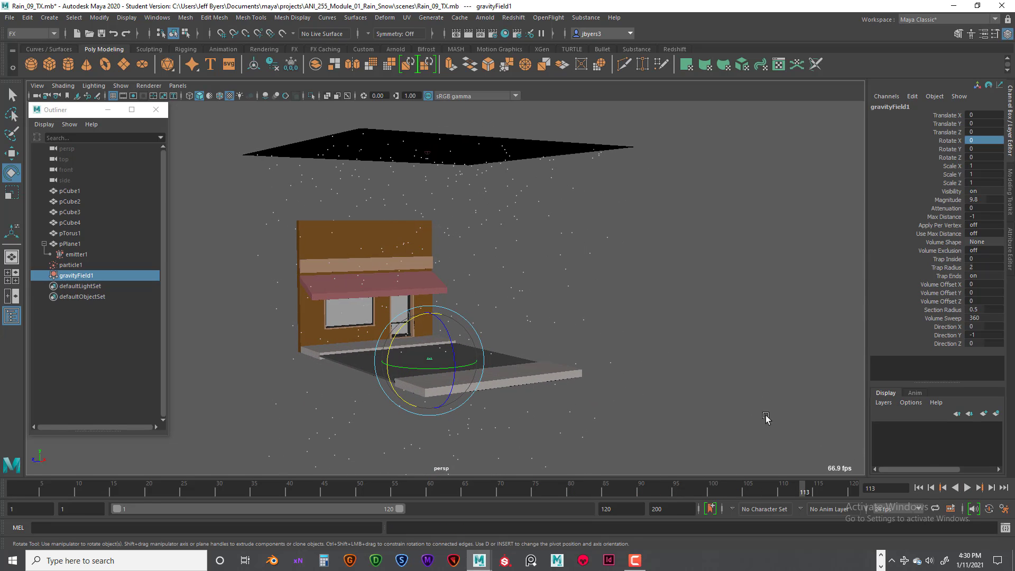
click(920, 487)
click(966, 487)
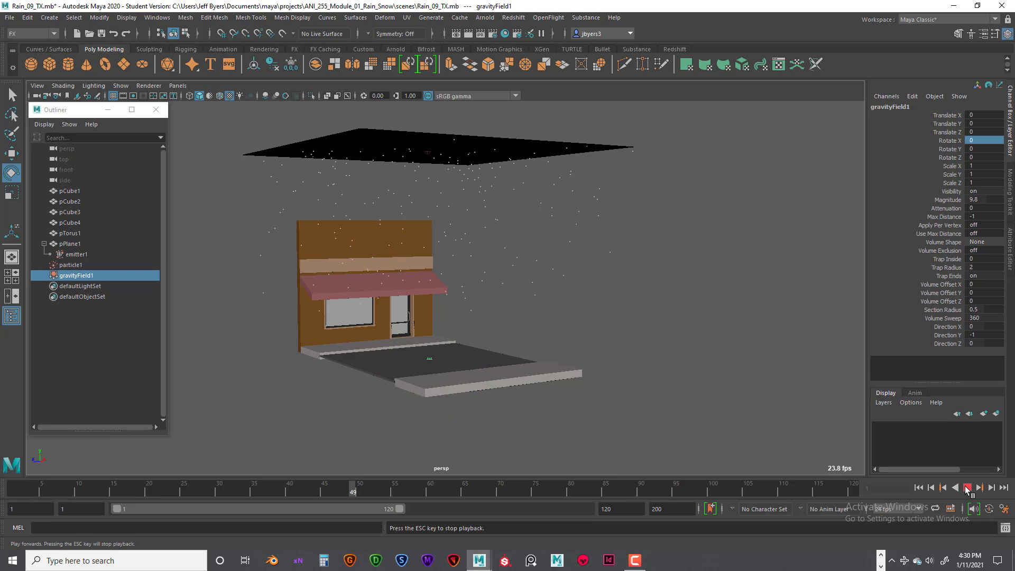
click(966, 487)
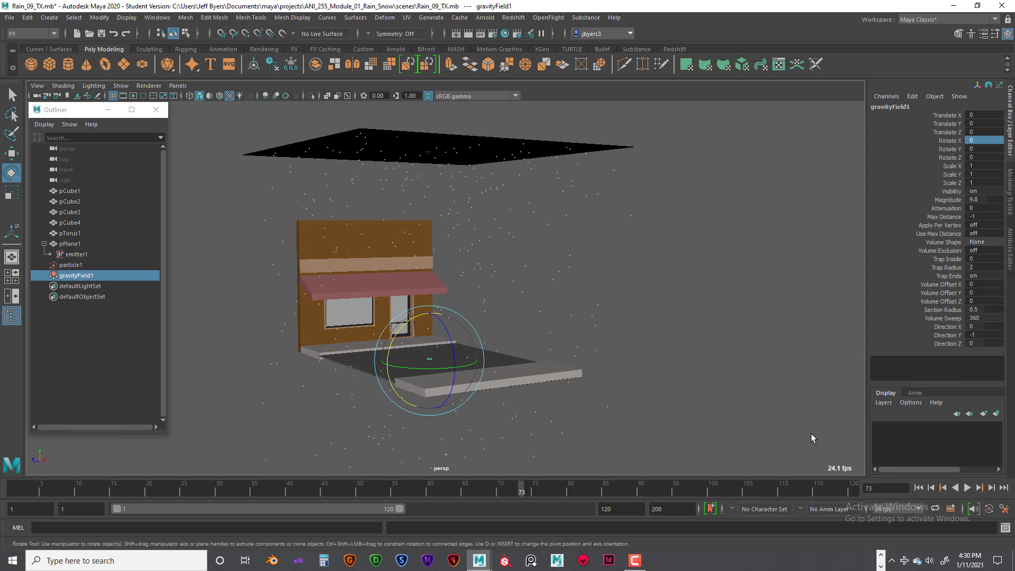
click(919, 488)
click(966, 487)
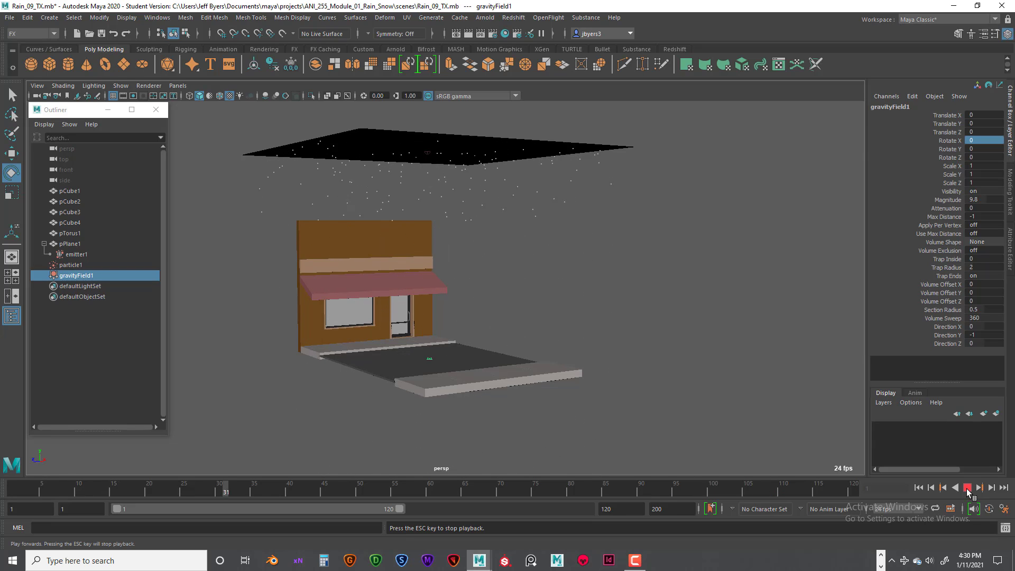
click(968, 493)
click(465, 278)
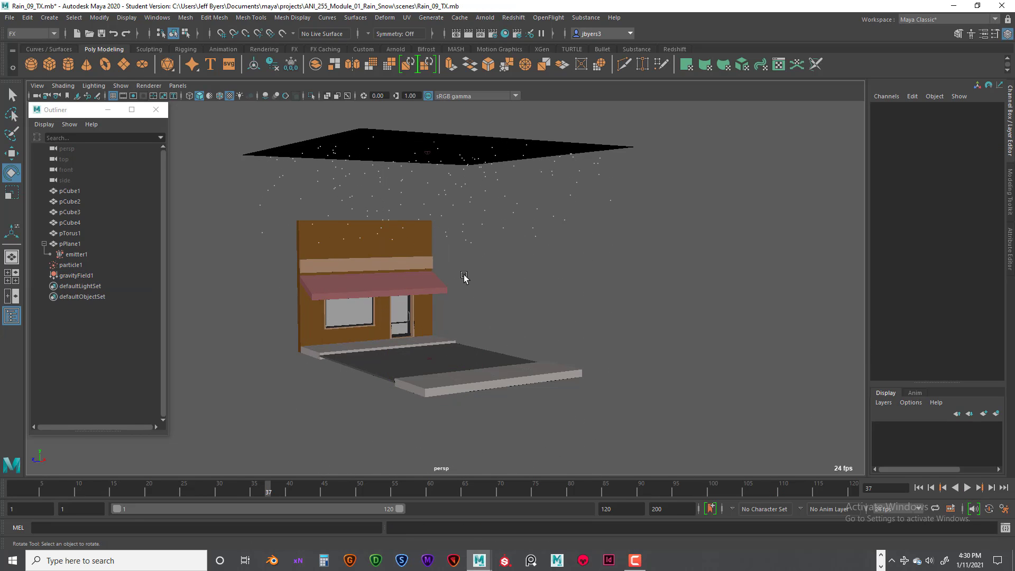
Set emitter1's emission rate to 1000 particles per second.
click(74, 255)
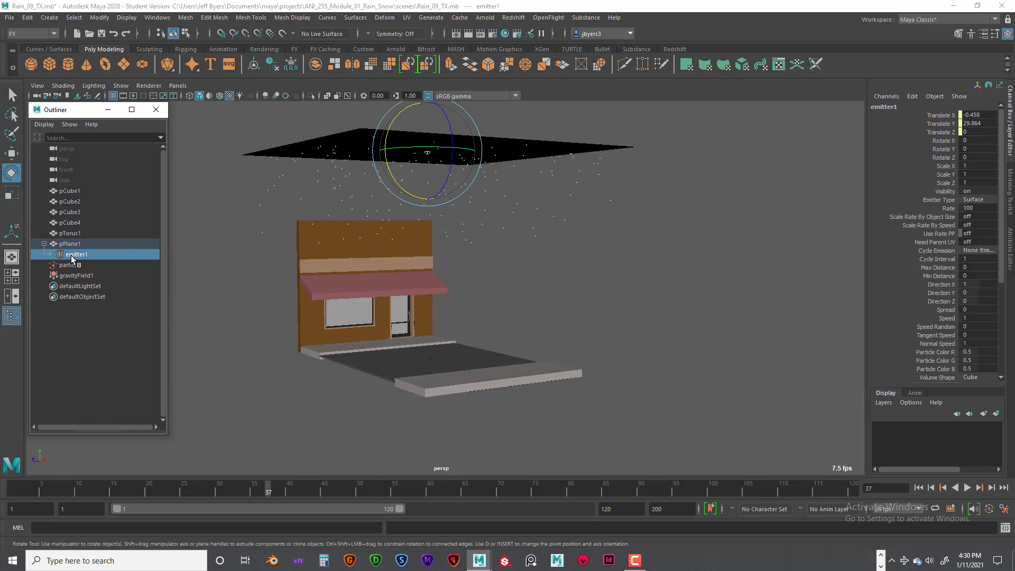
key(ctrl+a)
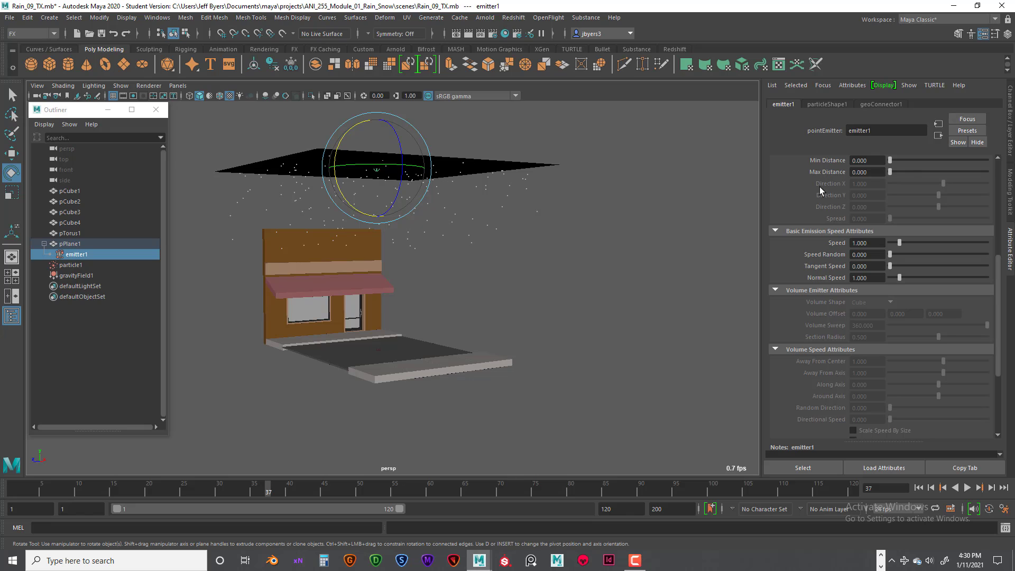
scroll(844, 207, down, 5)
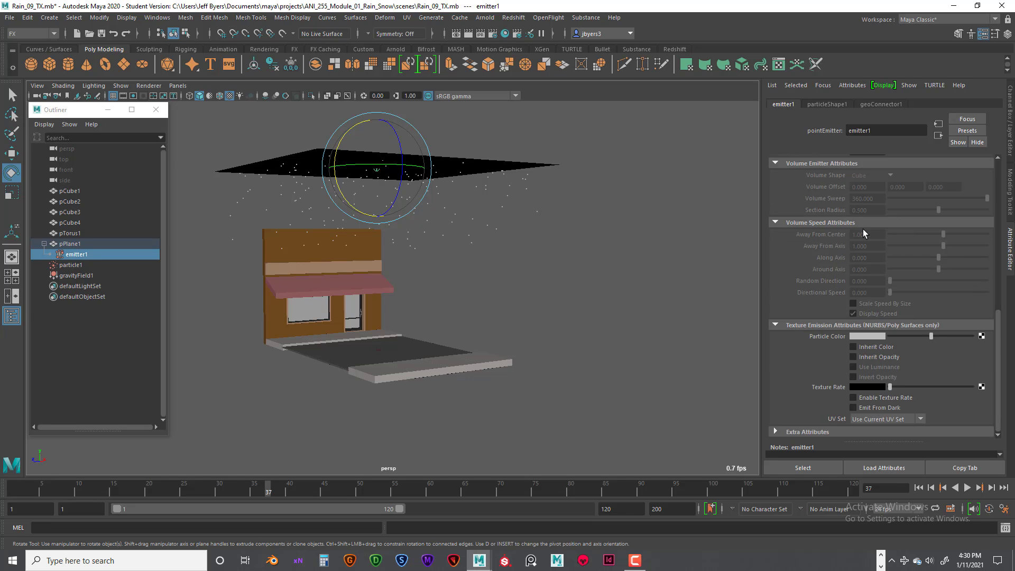
scroll(936, 275, up, 1)
scroll(936, 276, down, 1)
scroll(907, 276, up, 12)
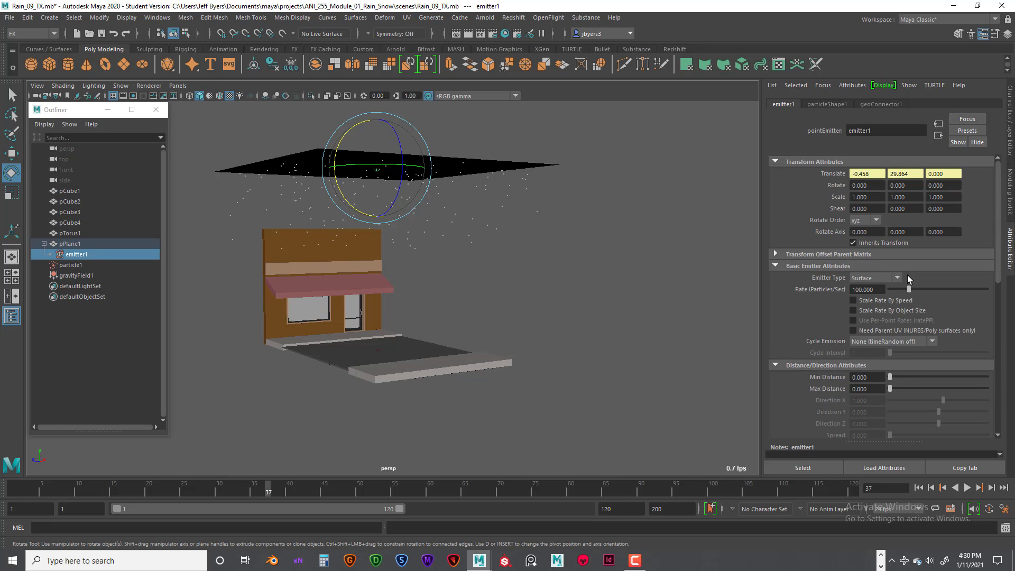
drag(875, 289, 846, 289)
click(859, 289)
text(0)
key(Return)
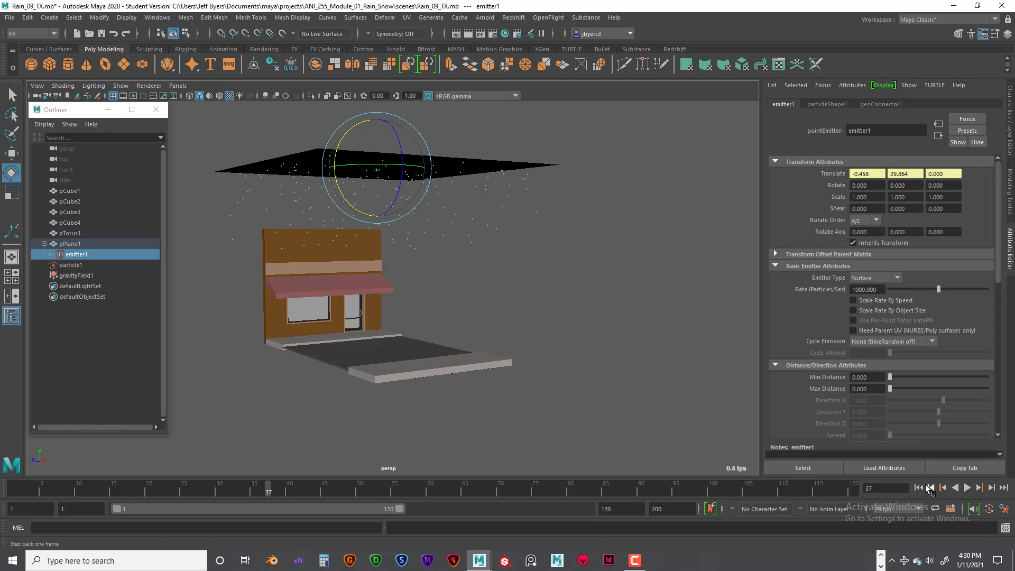
Play the simulation twice to check the denser rain, reviewing emitter1's emission speed attributes between the two runs.
click(967, 487)
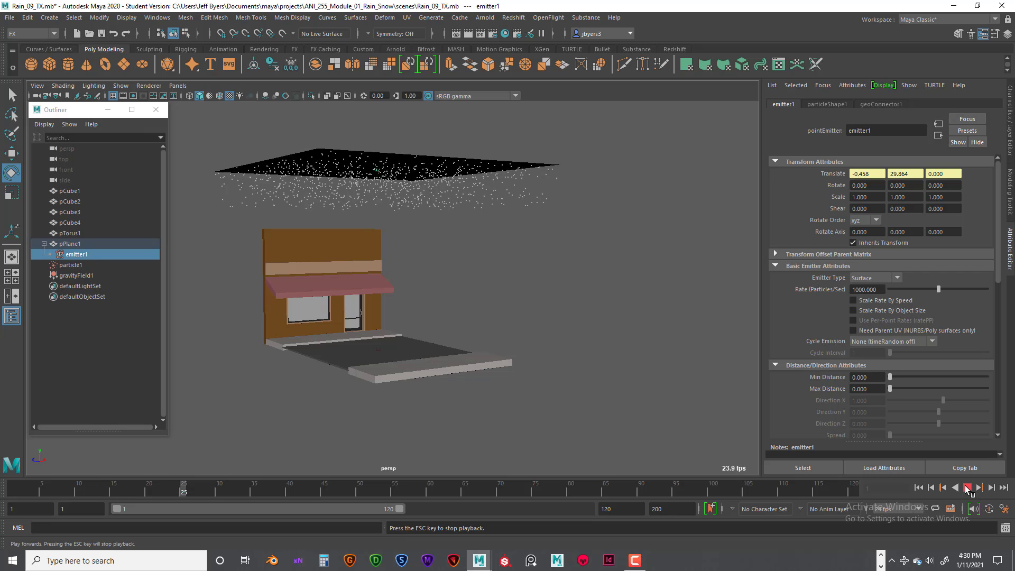
click(967, 487)
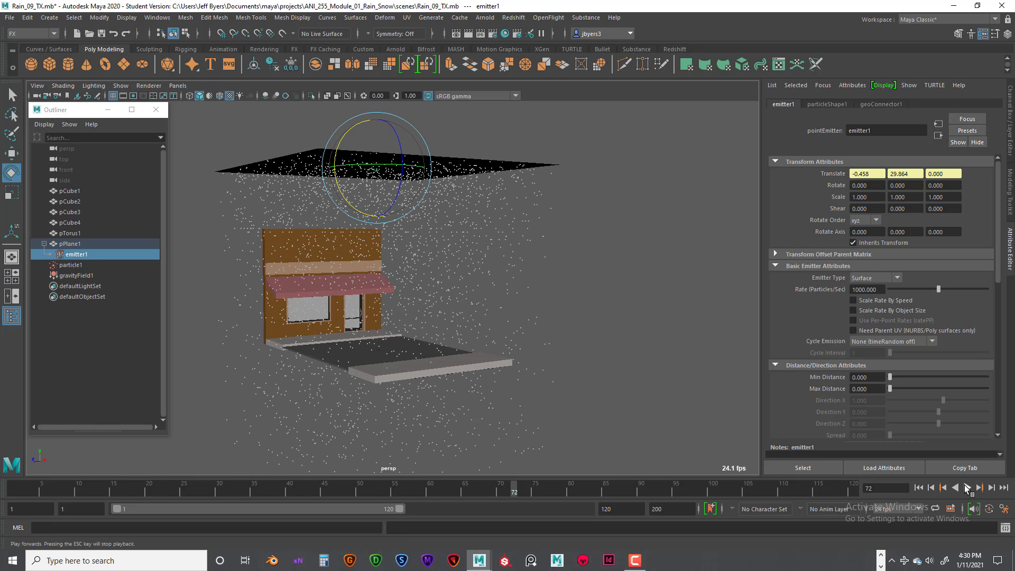
click(918, 487)
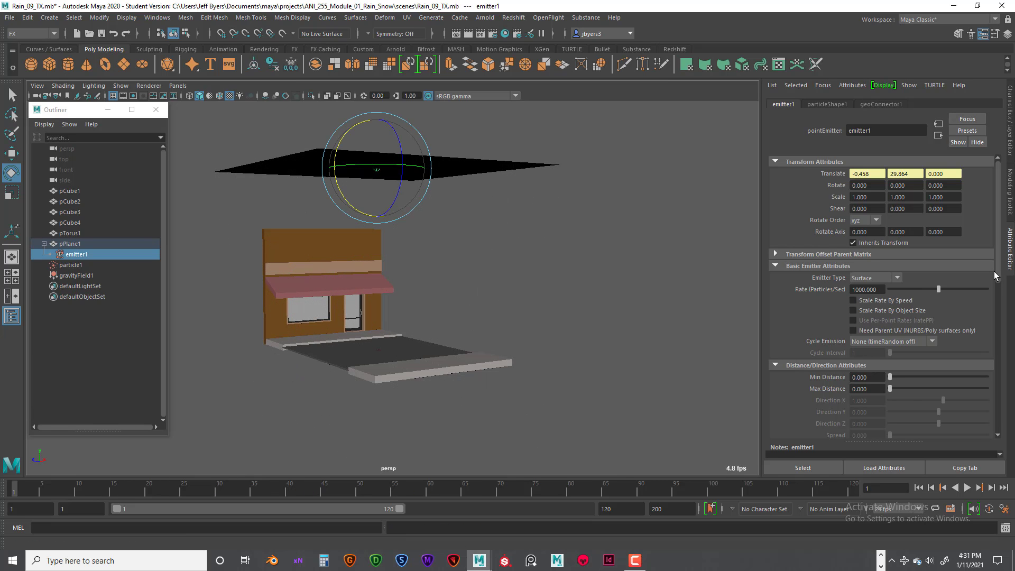
drag(996, 278, 991, 333)
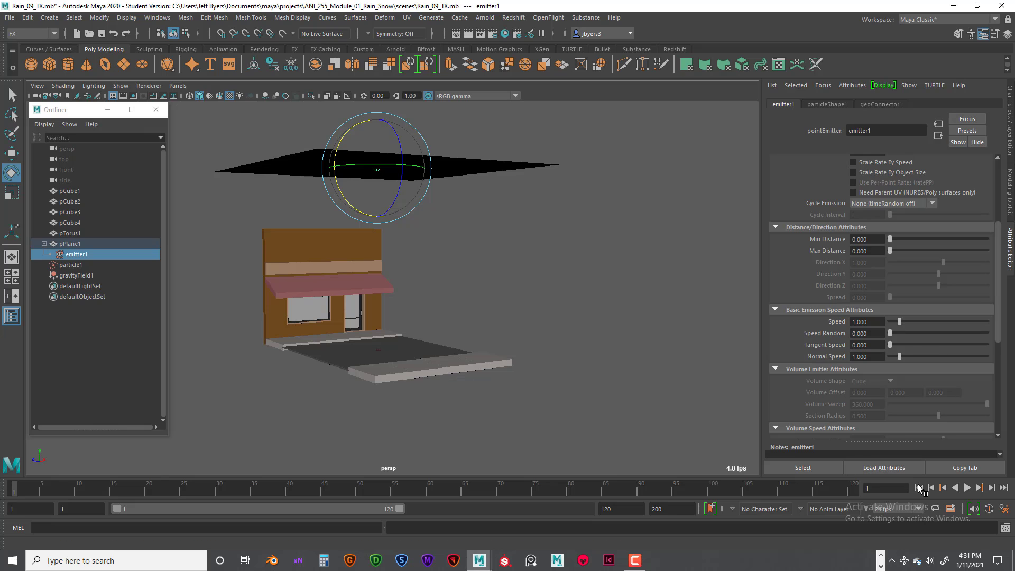
click(968, 488)
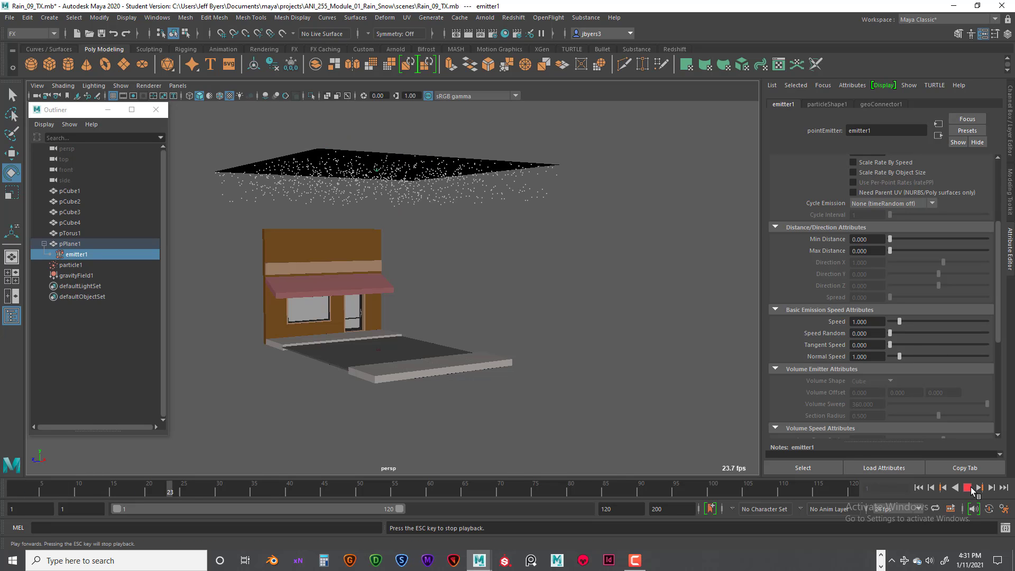
click(968, 488)
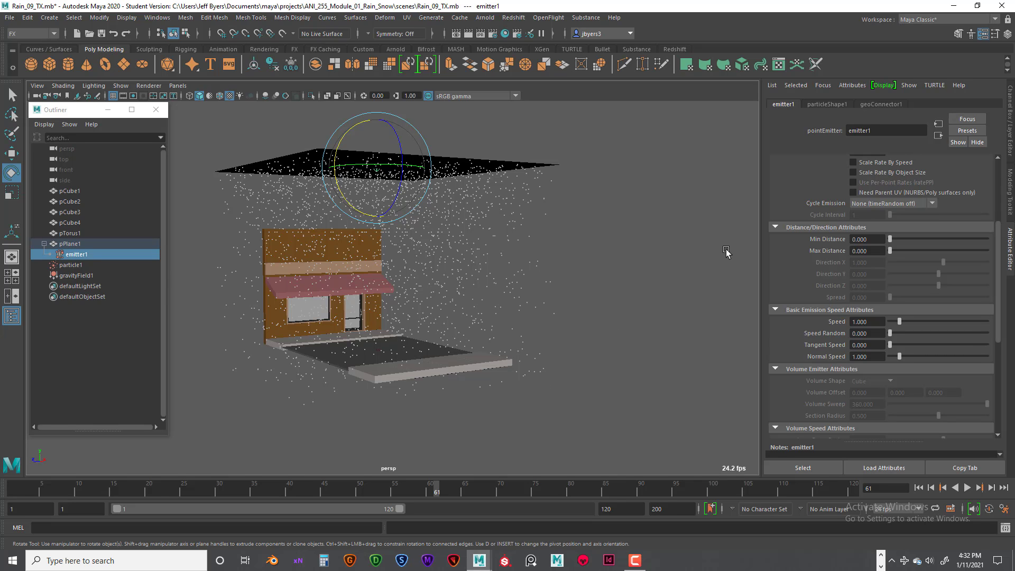
Switch to the side view with the whole storefront and rain in frame, and play the simulation from frame 1.
mouse_move(650, 306)
alt+mouse_down()
mouse_move(573, 312)
mouse_move(661, 306)
alt+mouse_up()
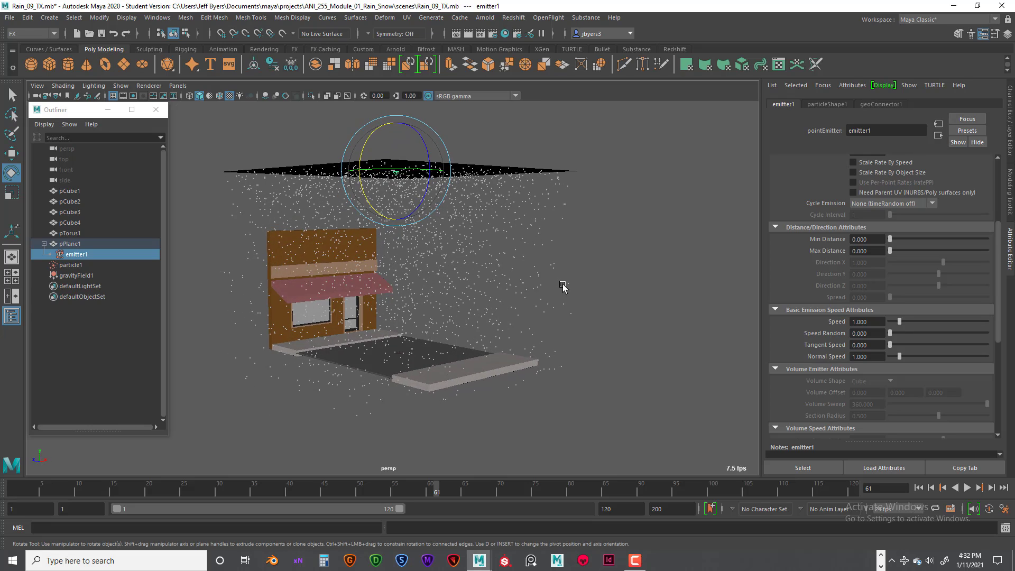
alt+drag(564, 288, 573, 311)
key(space)
key(space)
scroll(535, 391, down, 3)
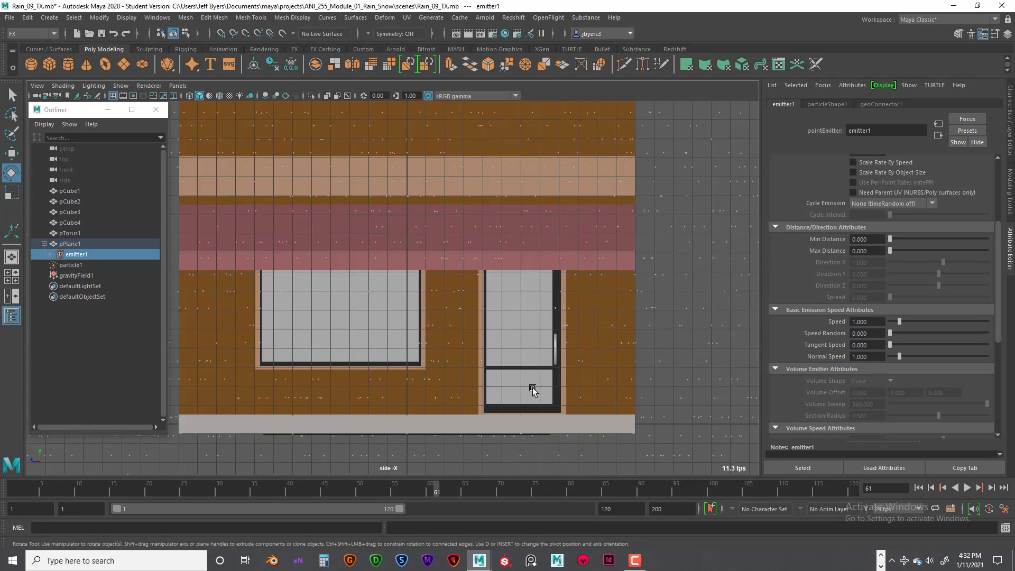
alt+middle_drag(521, 344, 526, 380)
scroll(525, 381, down, 3)
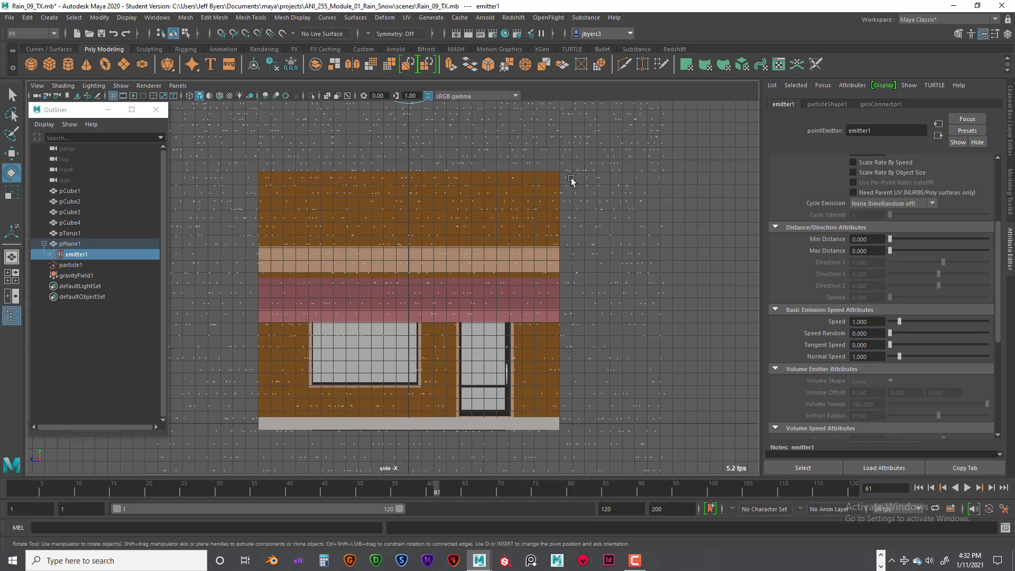
scroll(608, 275, down, 5)
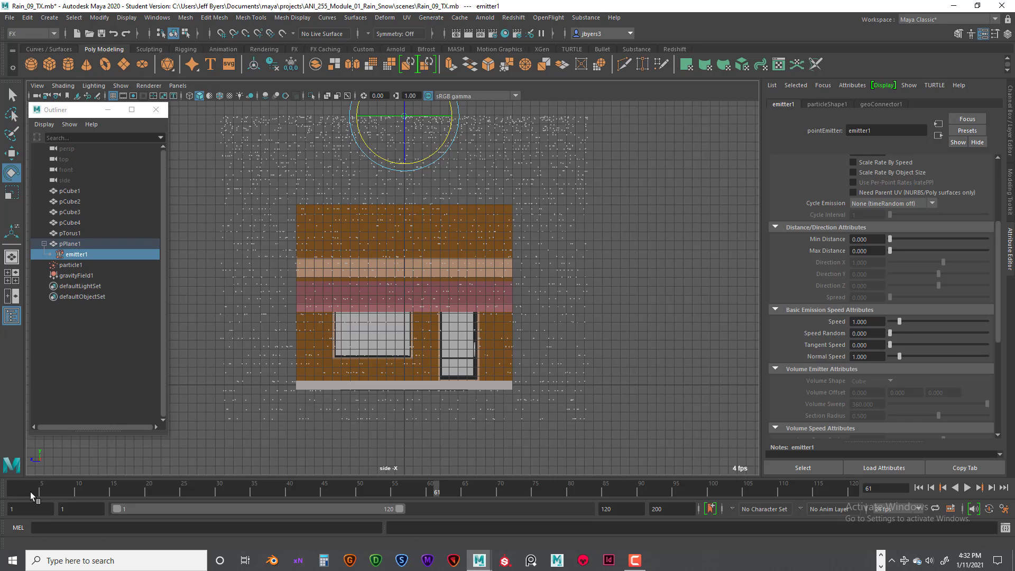
click(4, 491)
key(alt+v)
key(alt+v)
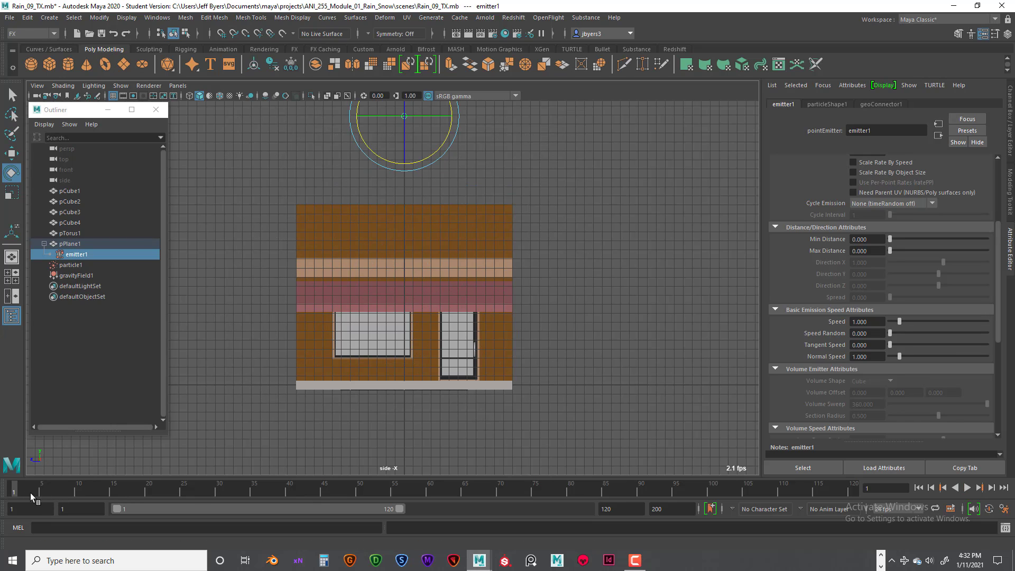
click(967, 488)
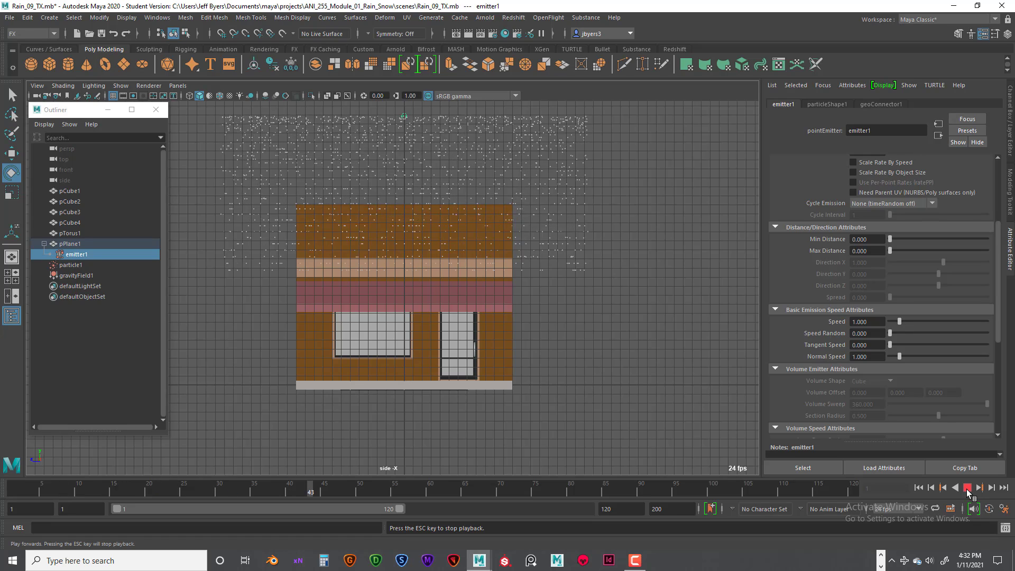
click(967, 488)
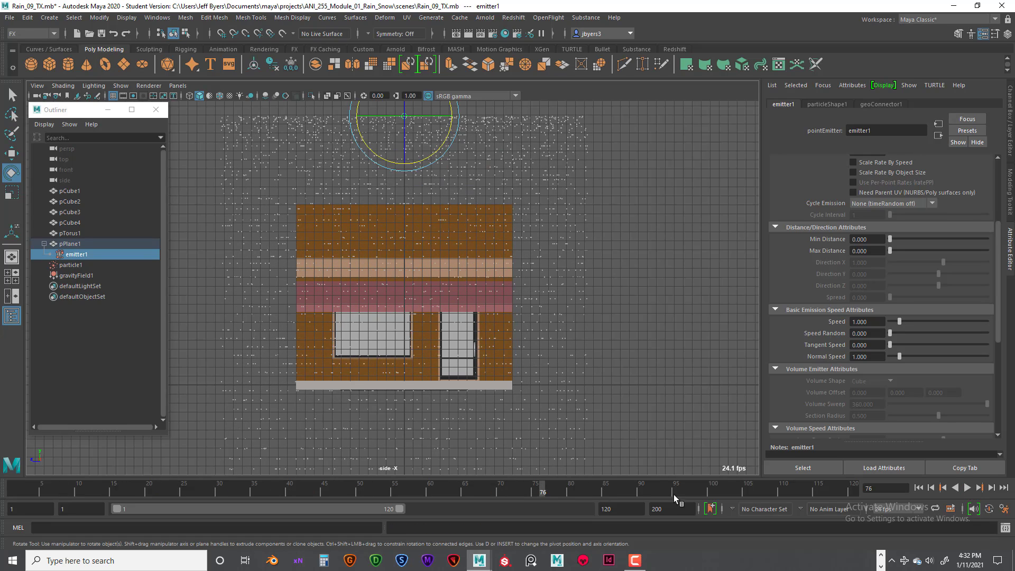
Replay the simulation twice from the first frame in the side view to judge how fast the particles fall.
click(917, 487)
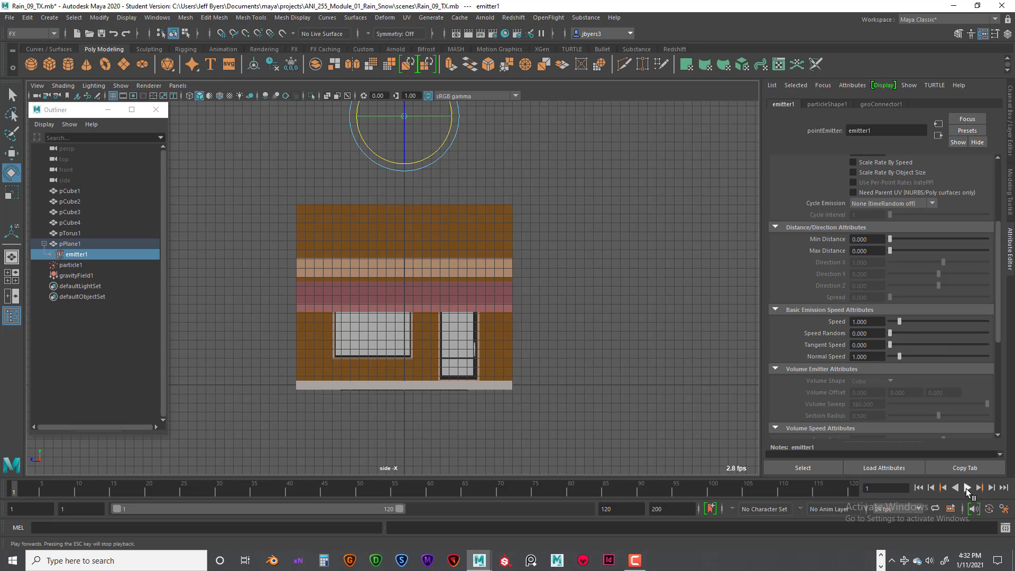
click(967, 488)
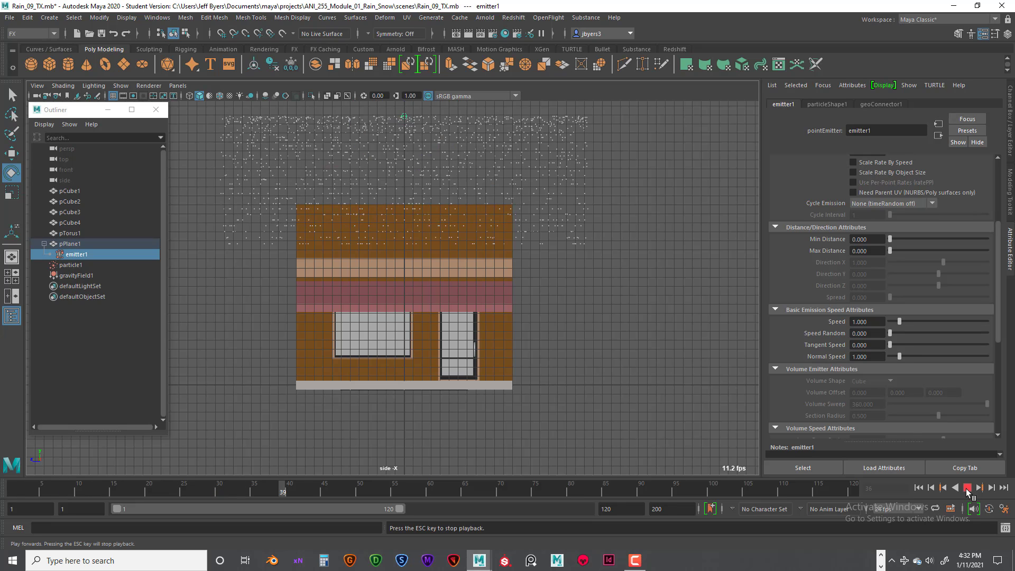
click(967, 488)
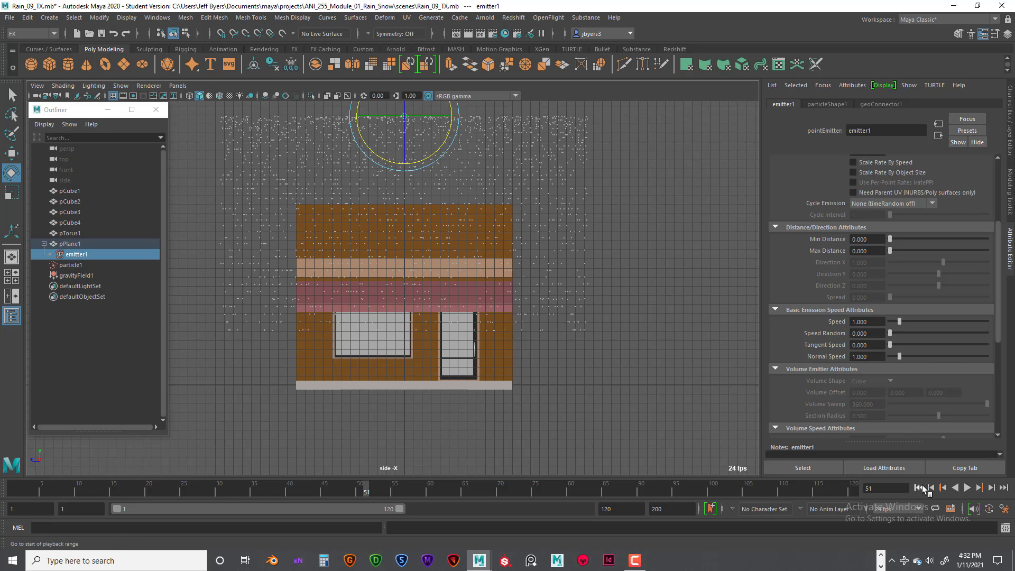
click(918, 487)
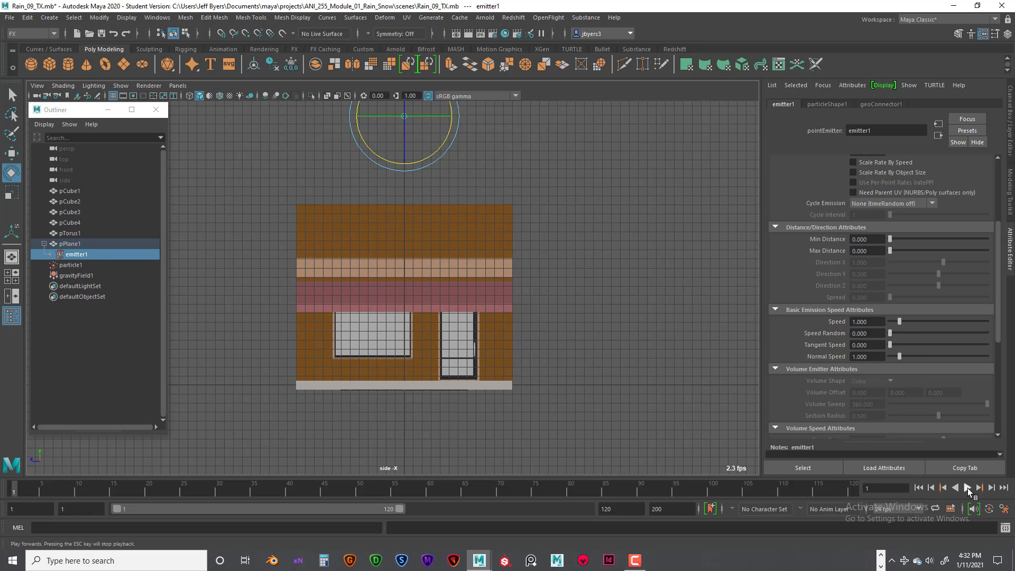
click(967, 487)
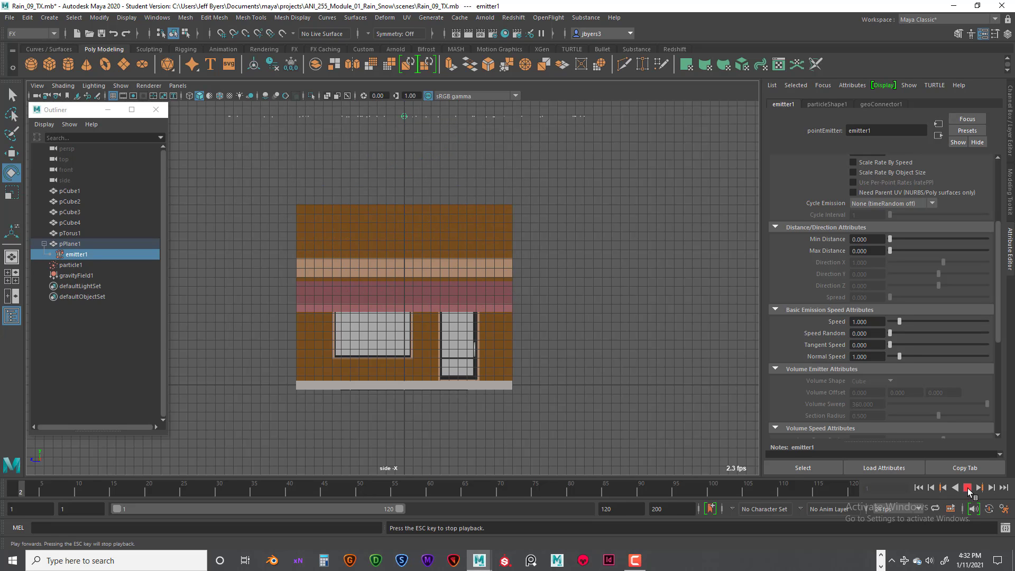
click(967, 487)
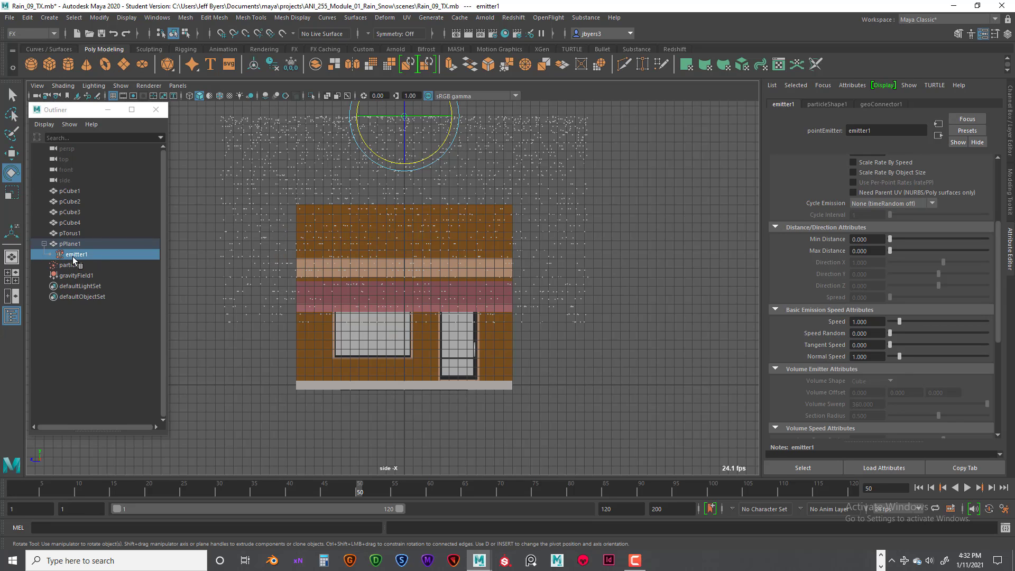
Set emitter1's basic emission speed to 20.
click(98, 255)
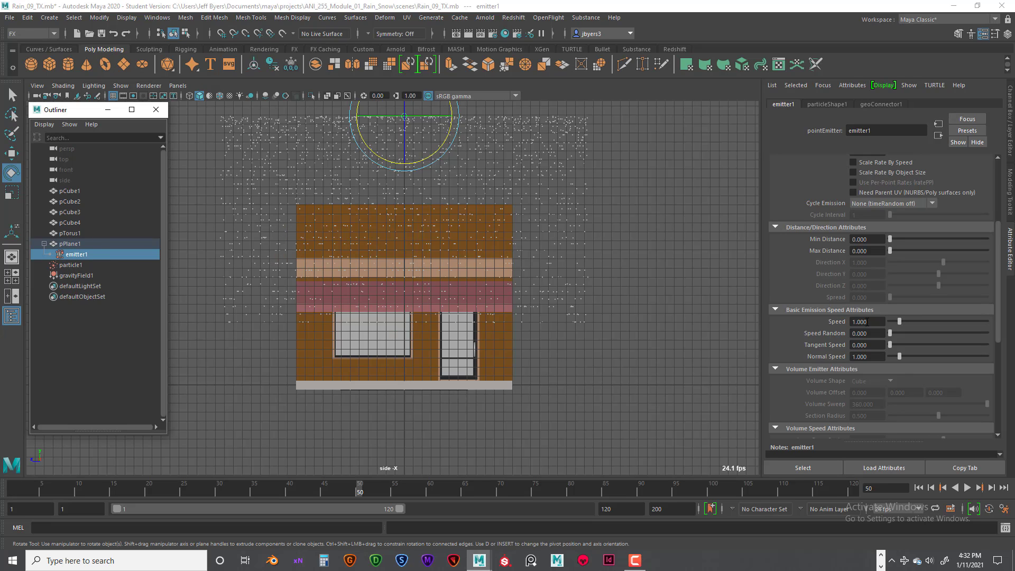
scroll(879, 293, up, 5)
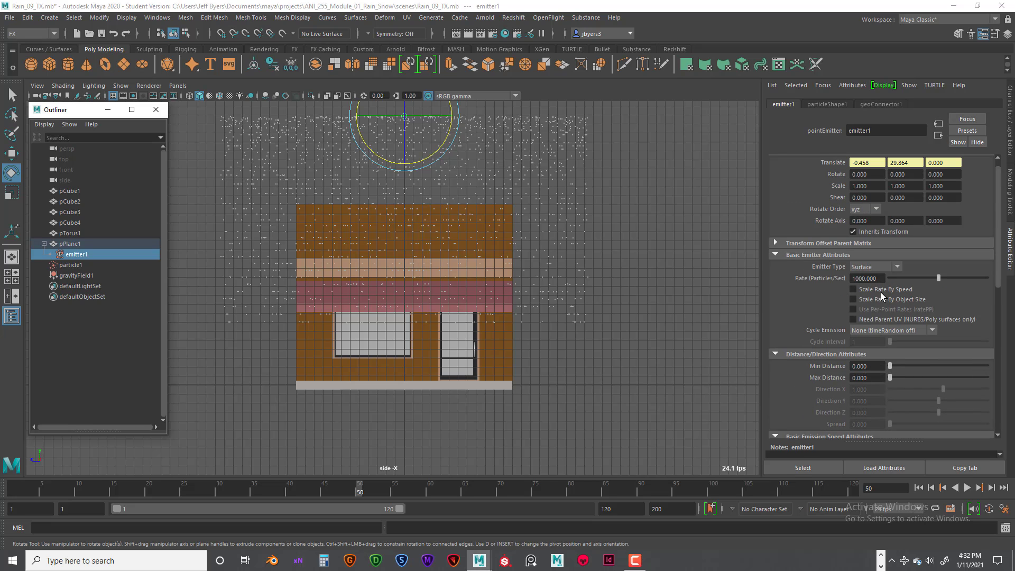
scroll(881, 293, down, 6)
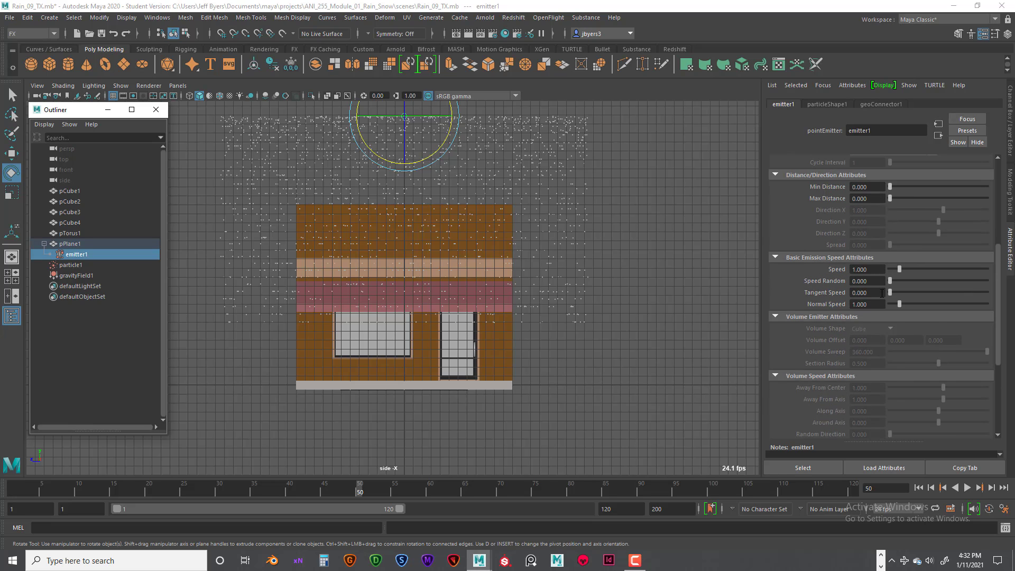
scroll(881, 293, down, 1)
click(869, 238)
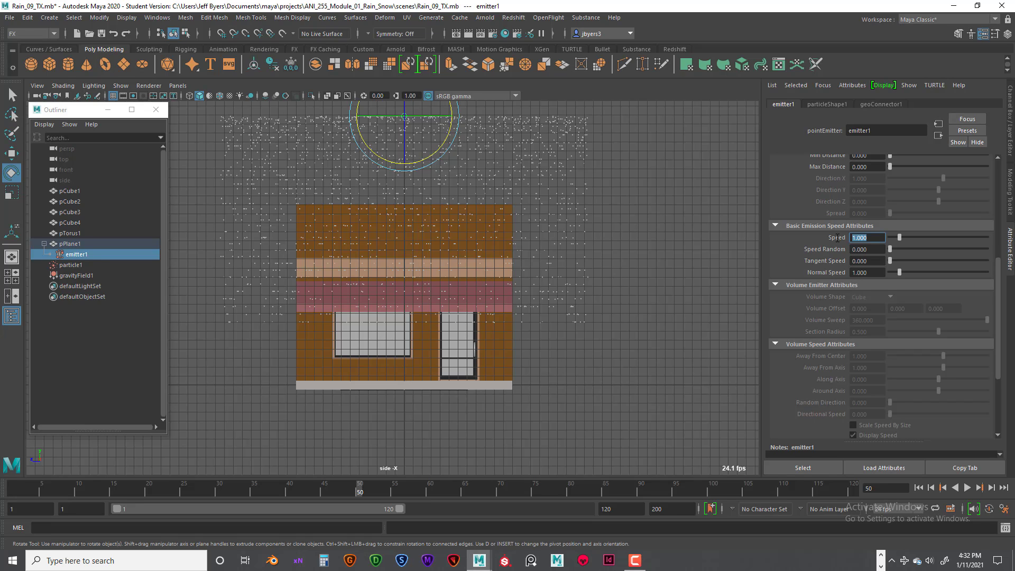
text(20)
key(Return)
Play the simulation repeatedly from the start in the side view to check the rain at the new emission speed.
click(917, 487)
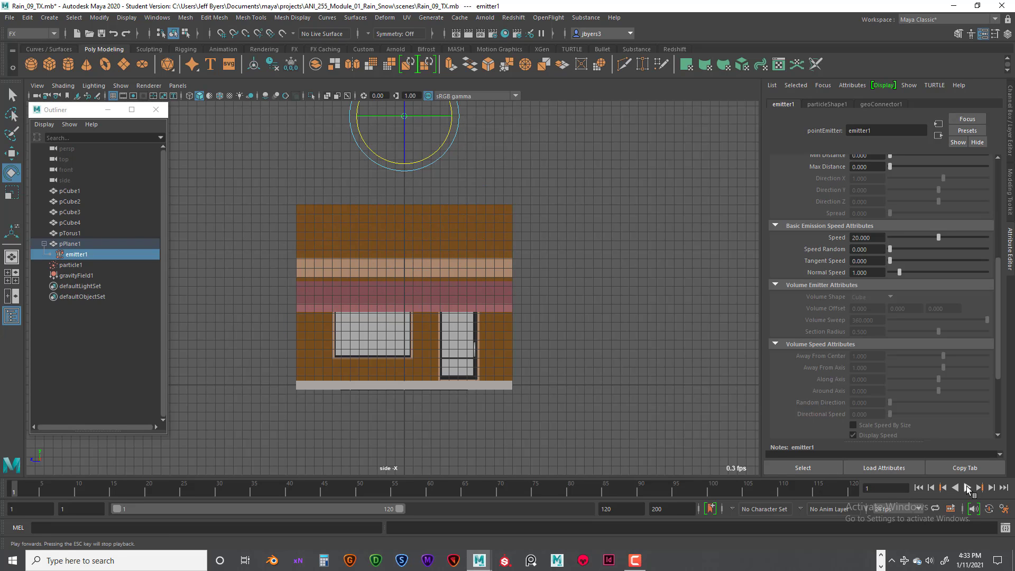
click(967, 487)
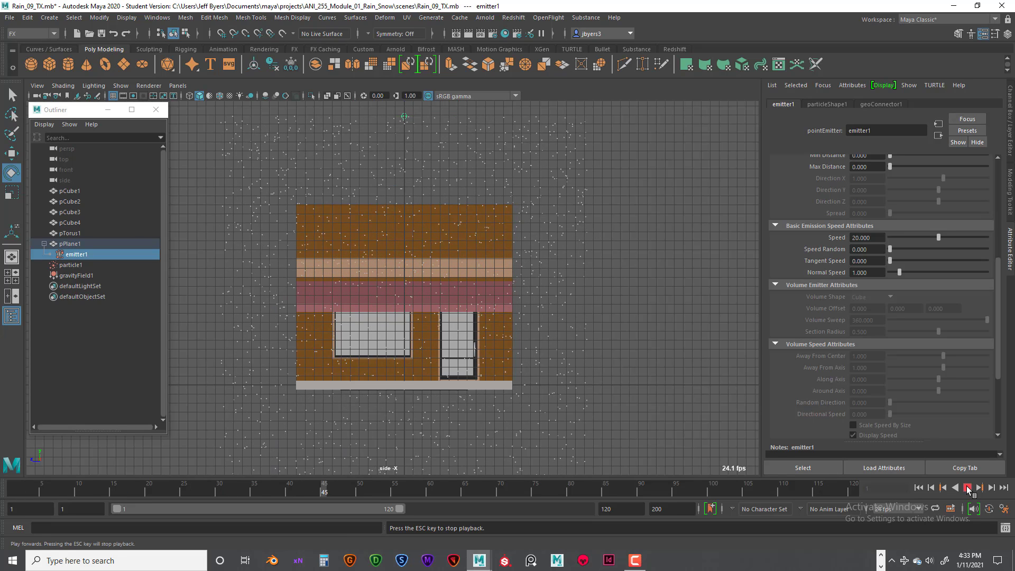
click(966, 487)
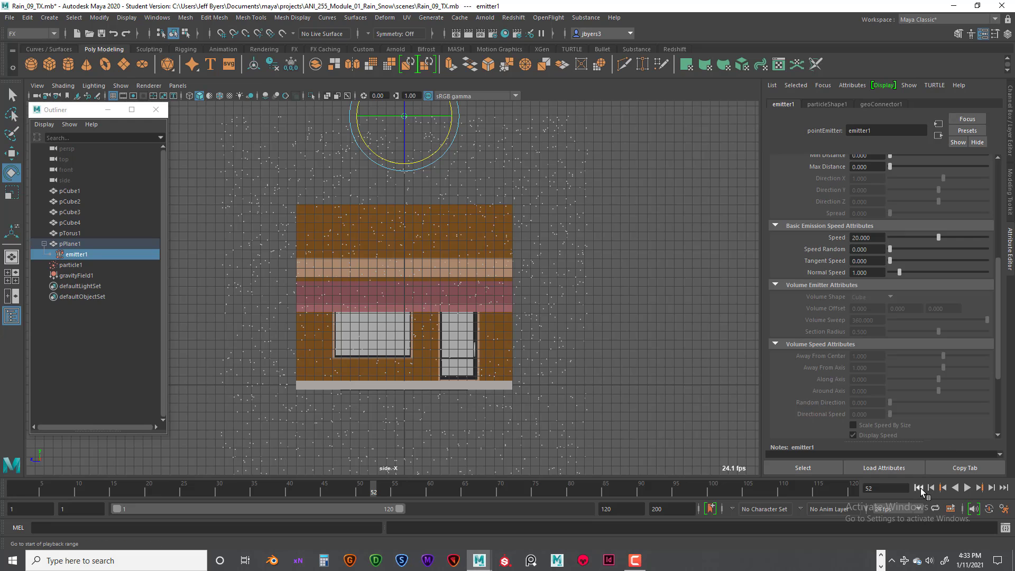
click(919, 488)
click(966, 487)
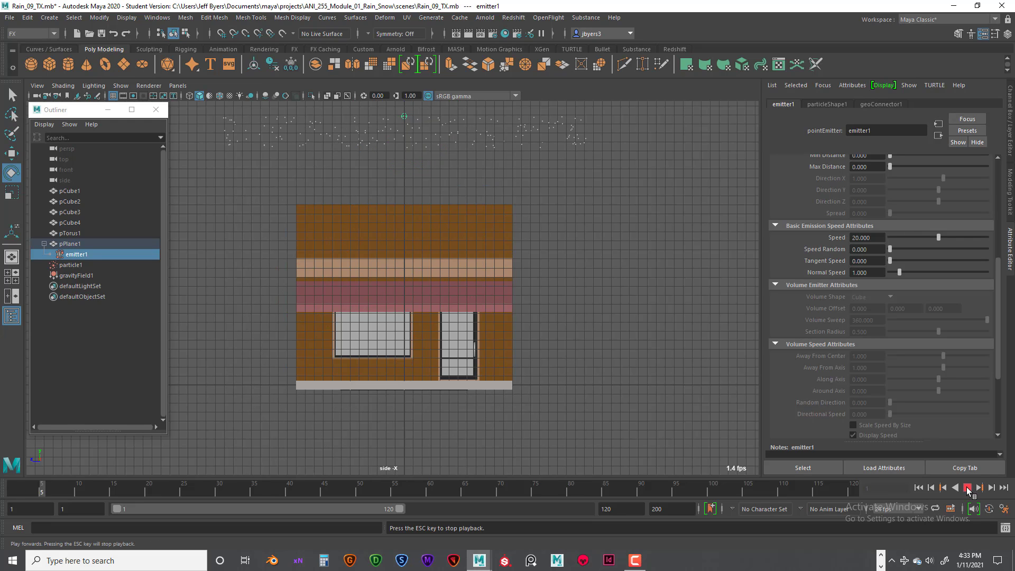
click(967, 487)
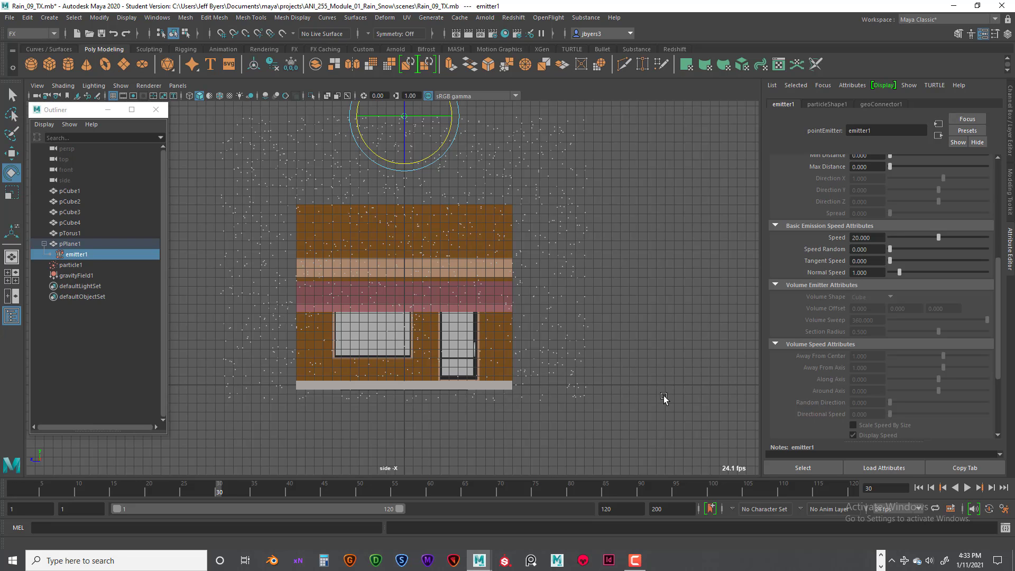
click(918, 487)
click(966, 487)
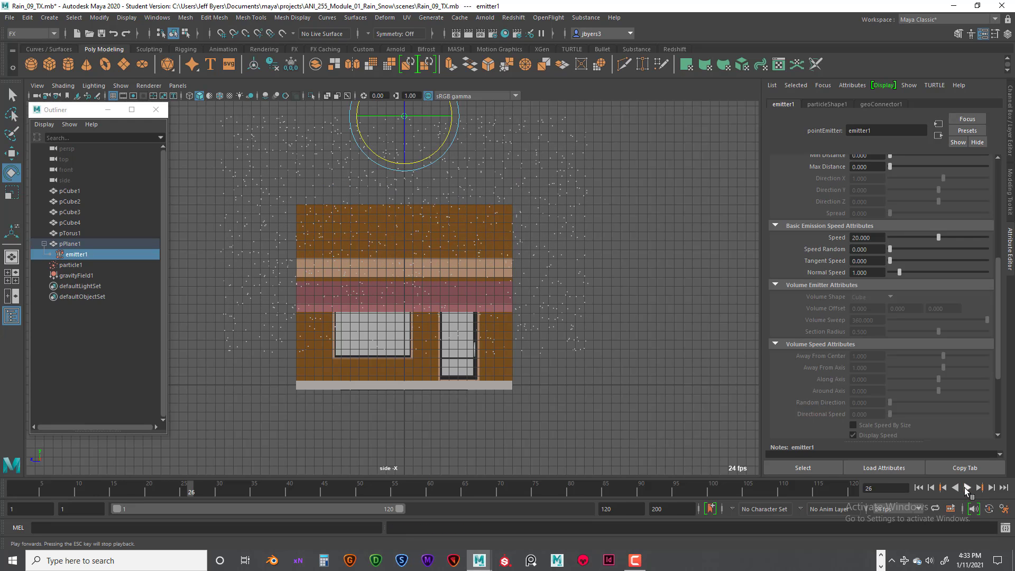
click(918, 487)
click(966, 488)
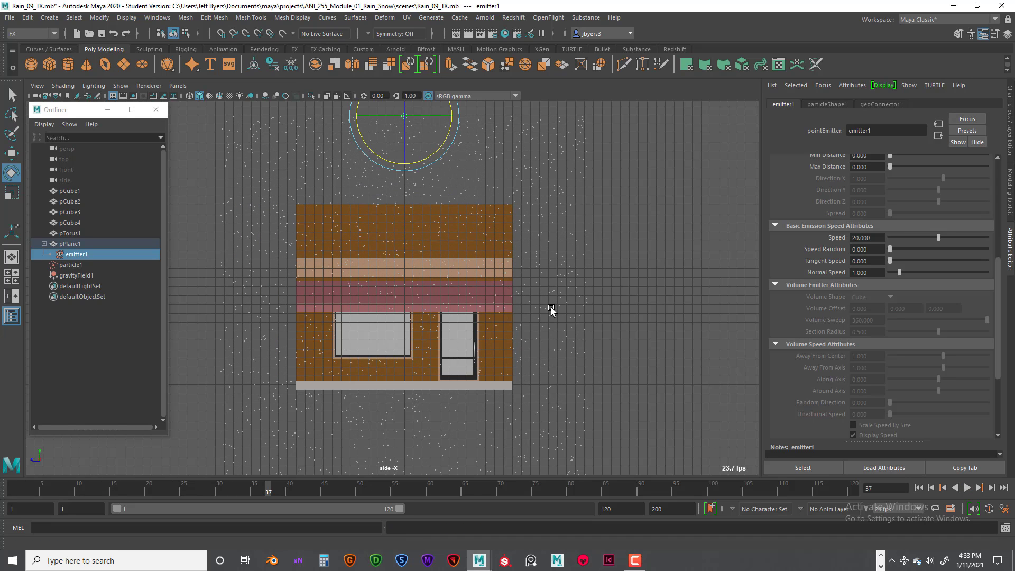
Return to the perspective view, play the rain simulation from the start, and rewind it to frame 1.
key(space)
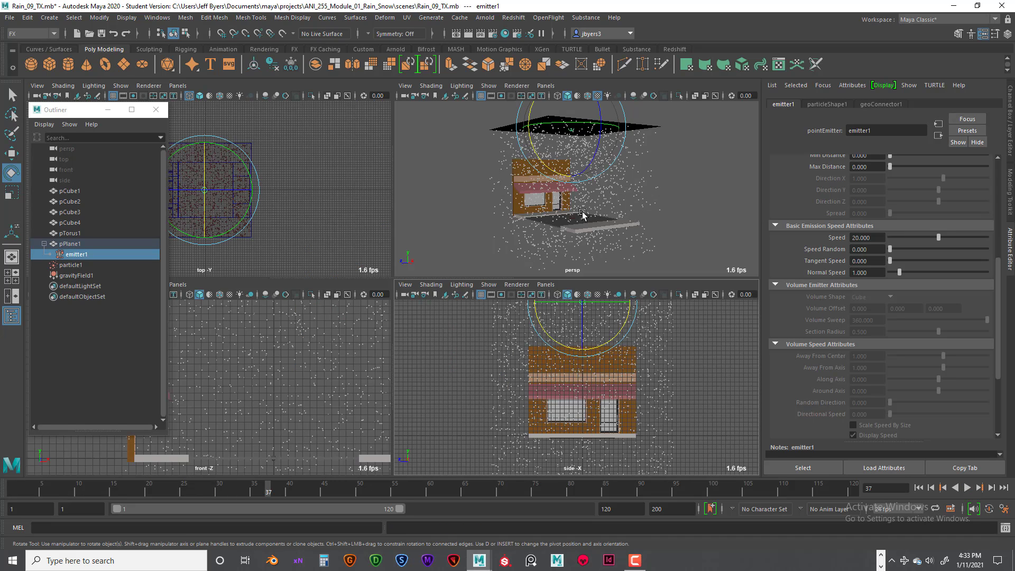
key(space)
click(918, 487)
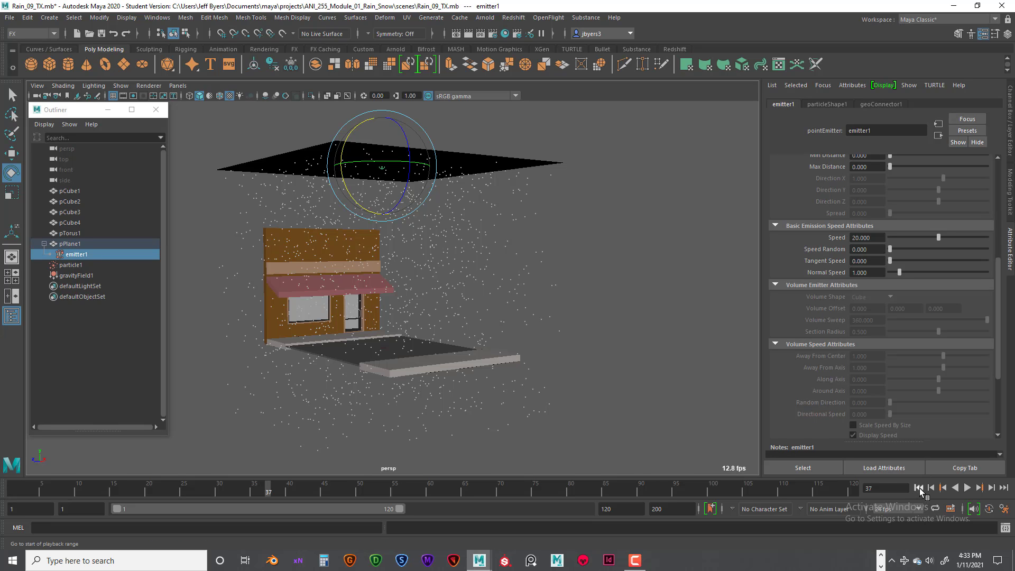
key(alt+v)
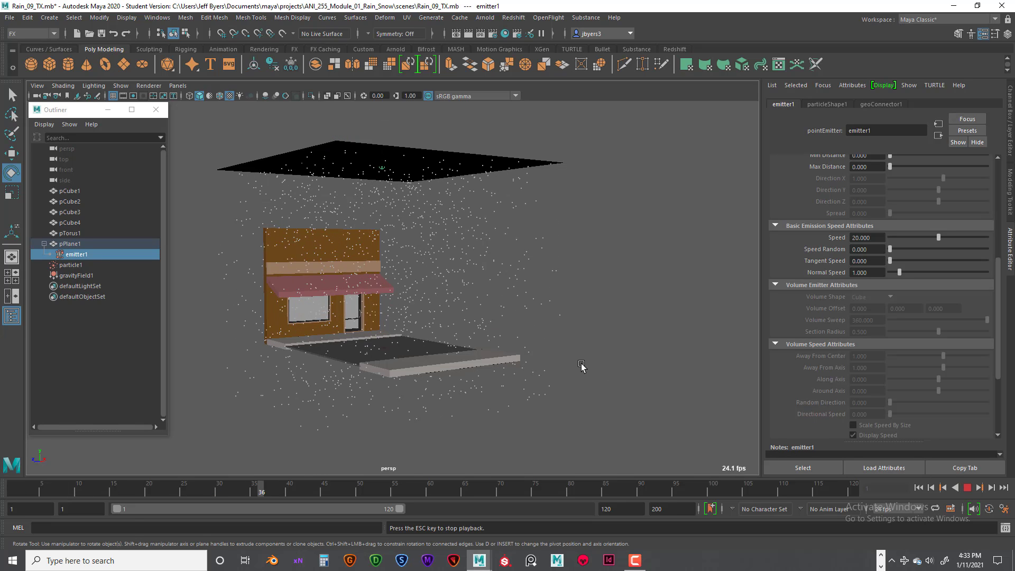
click(972, 488)
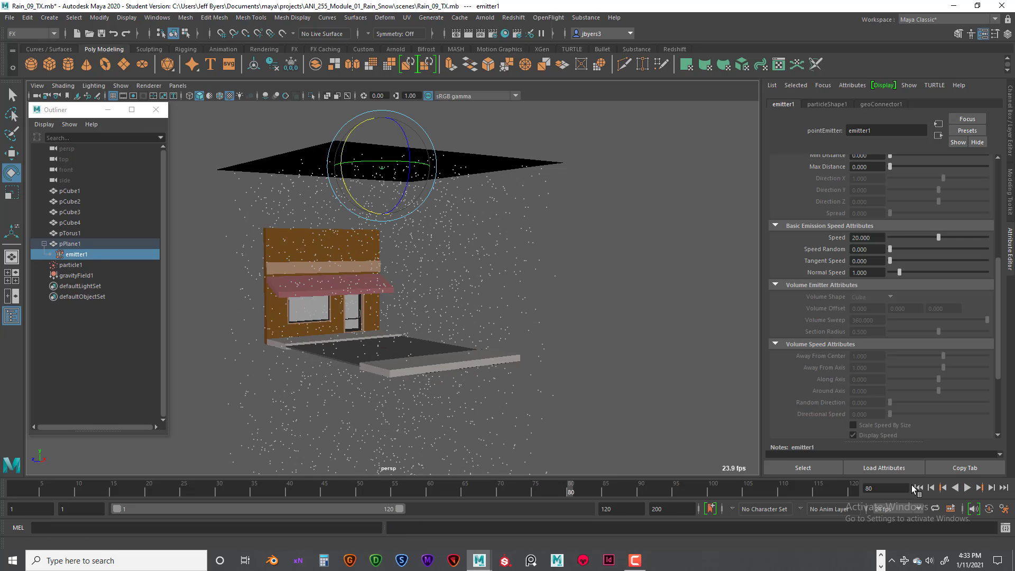
click(918, 487)
Play the rain from a closer perspective view of the storefront and stop it partway to inspect the particles.
scroll(613, 375, up, 3)
alt+drag(616, 376, 677, 386)
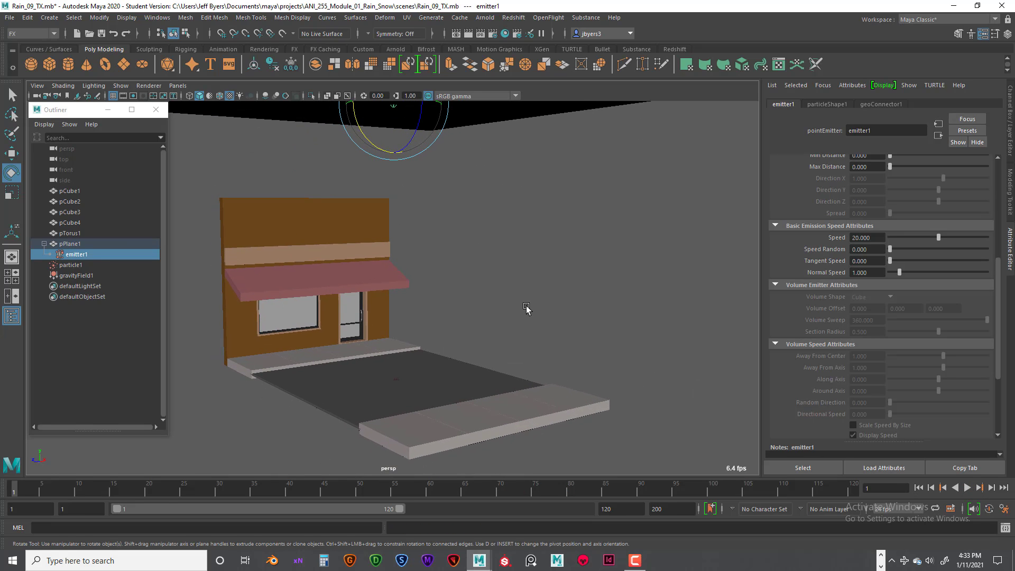
key(bracketleft)
key(bracketright)
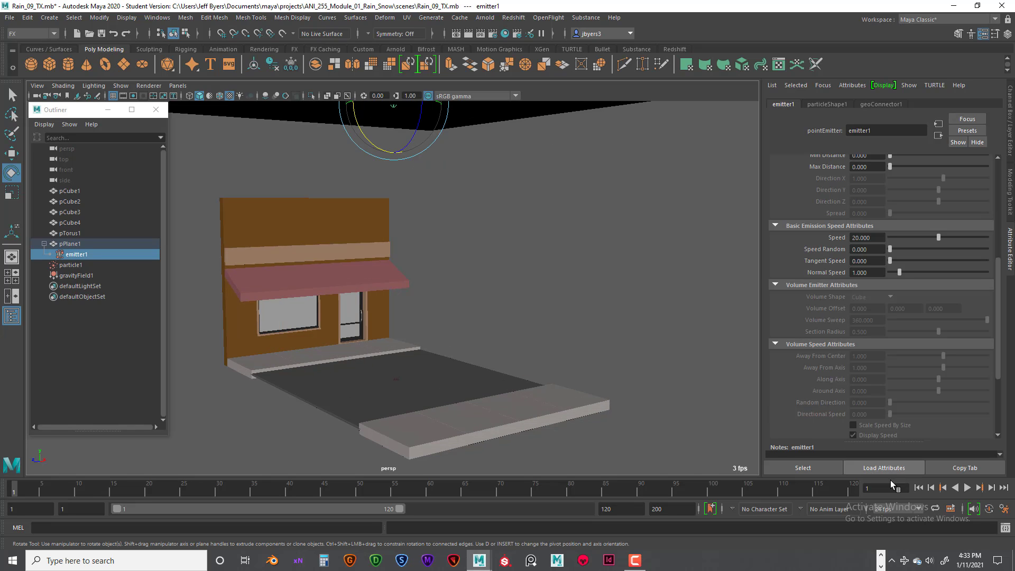
click(967, 487)
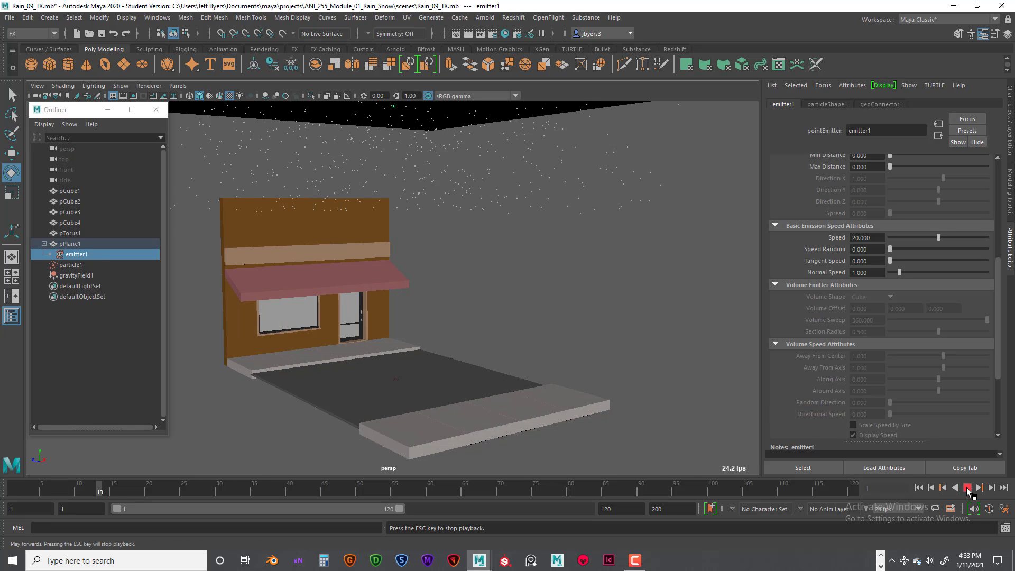
key(Escape)
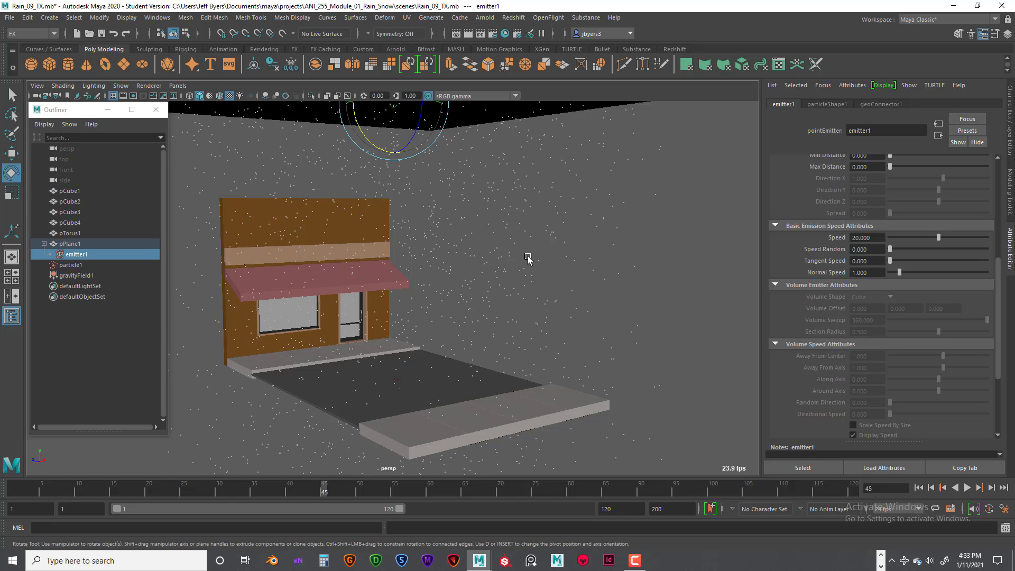
Select particle1 and show the general control, emission and lifespan attributes of its particleShape1 node.
scroll(527, 257, up, 2)
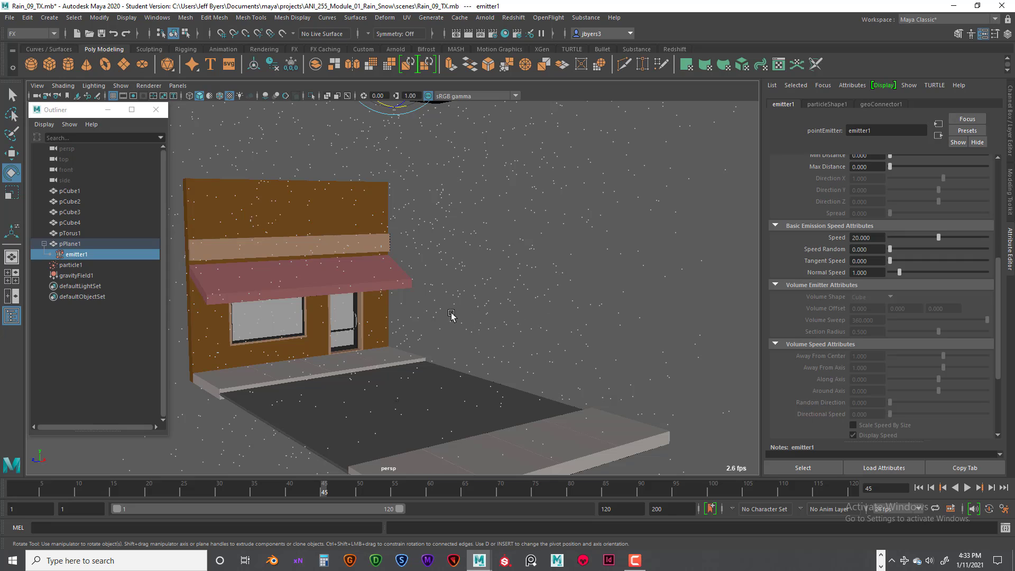
click(76, 266)
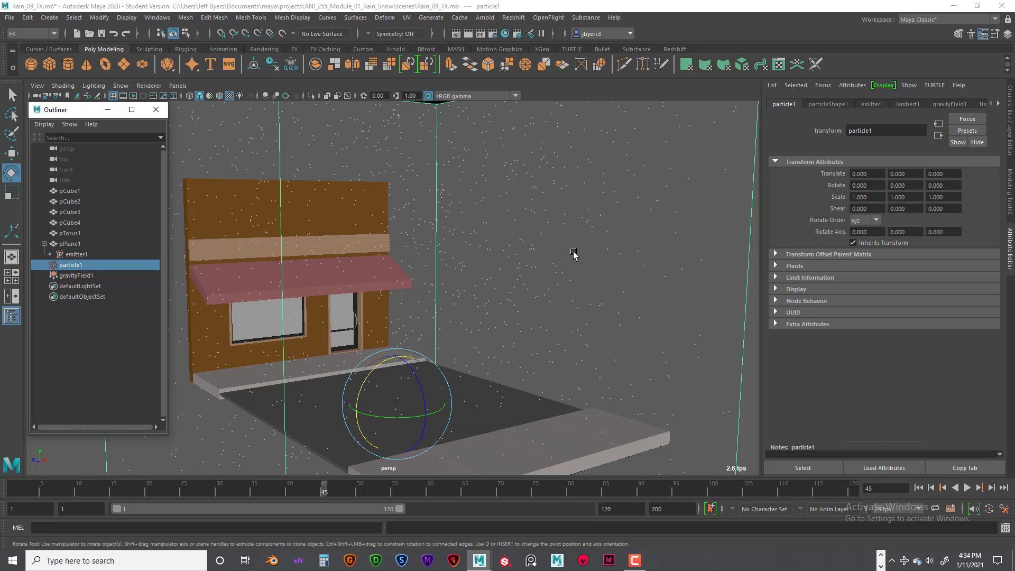
click(832, 103)
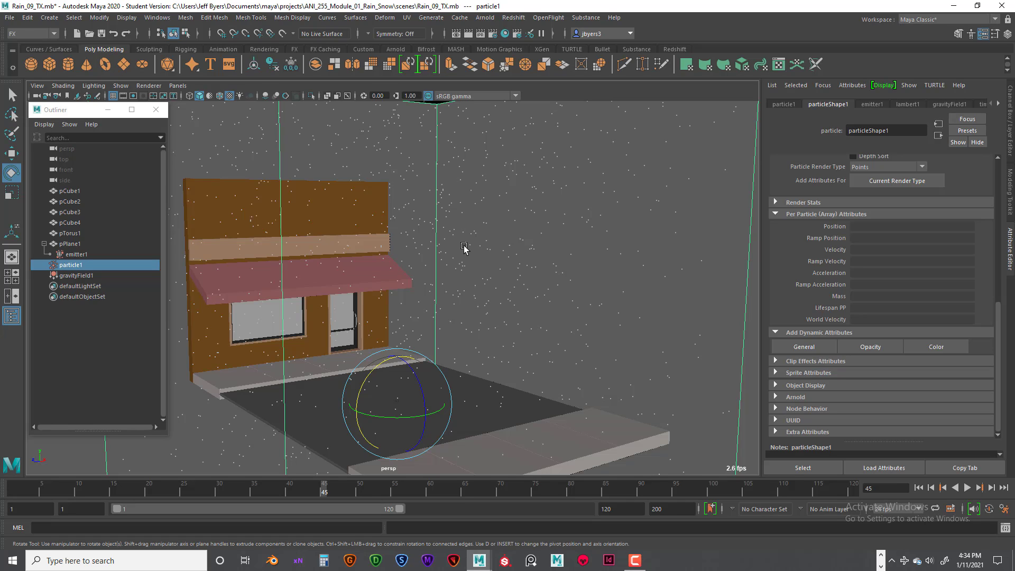
scroll(882, 270, up, 6)
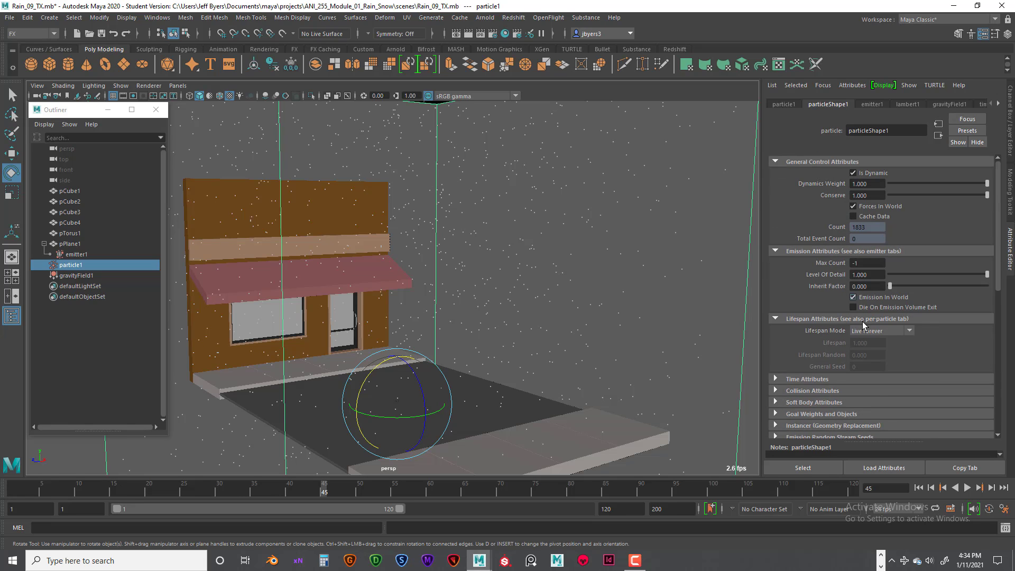
Play the rain from the start in a wider perspective view to see how far the particles fall, and rewind to frame 1.
scroll(621, 300, down, 3)
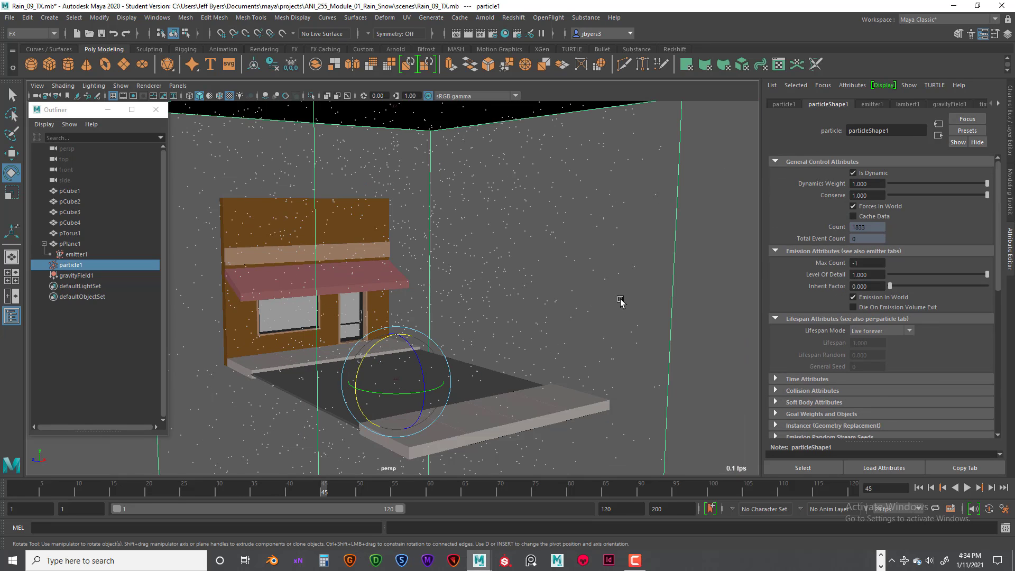
scroll(622, 293, down, 4)
mouse_move(623, 276)
alt+mouse_down()
mouse_move(617, 285)
mouse_move(625, 265)
mouse_move(625, 285)
alt+mouse_up()
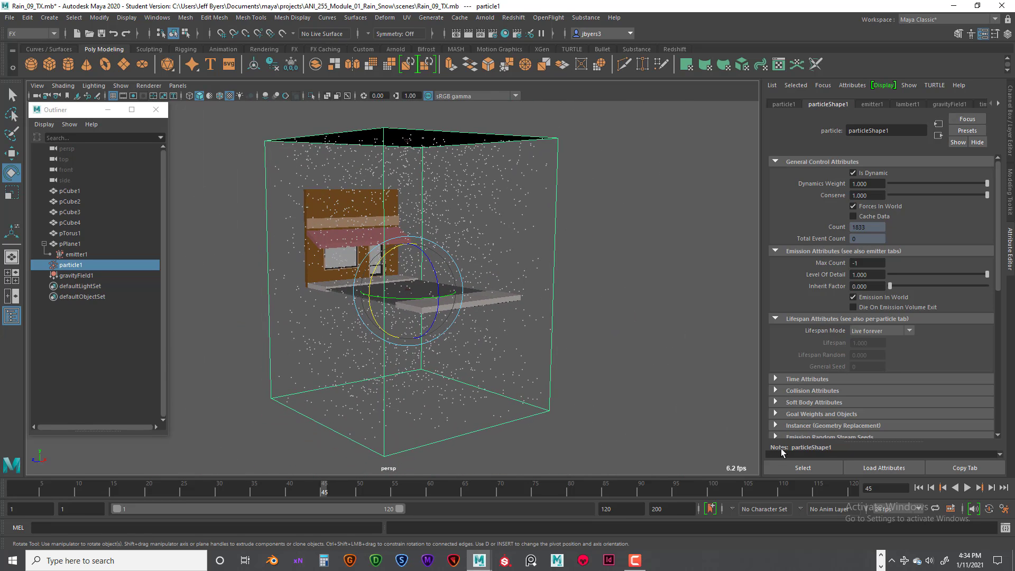
click(918, 487)
click(966, 487)
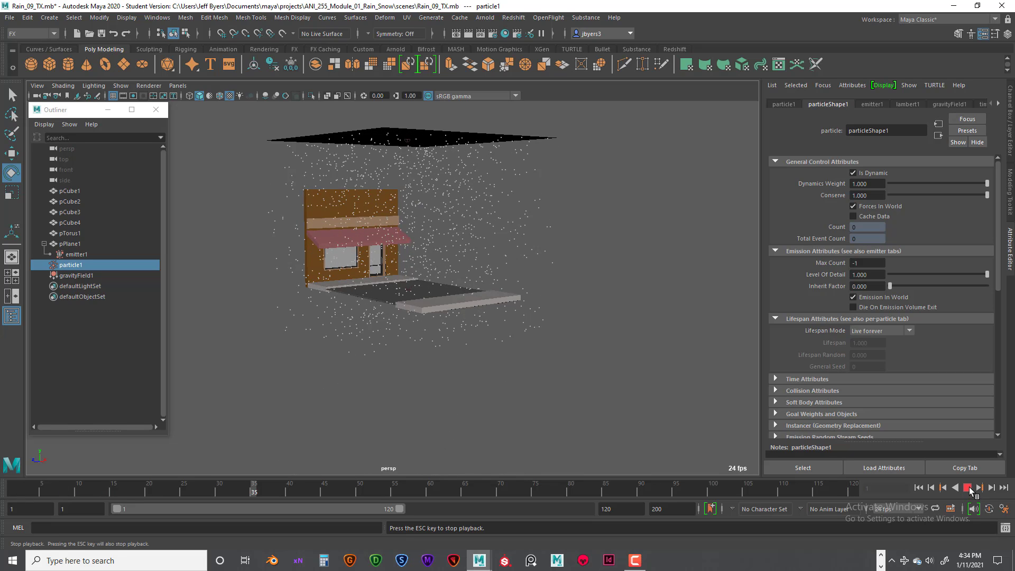
click(967, 487)
click(917, 487)
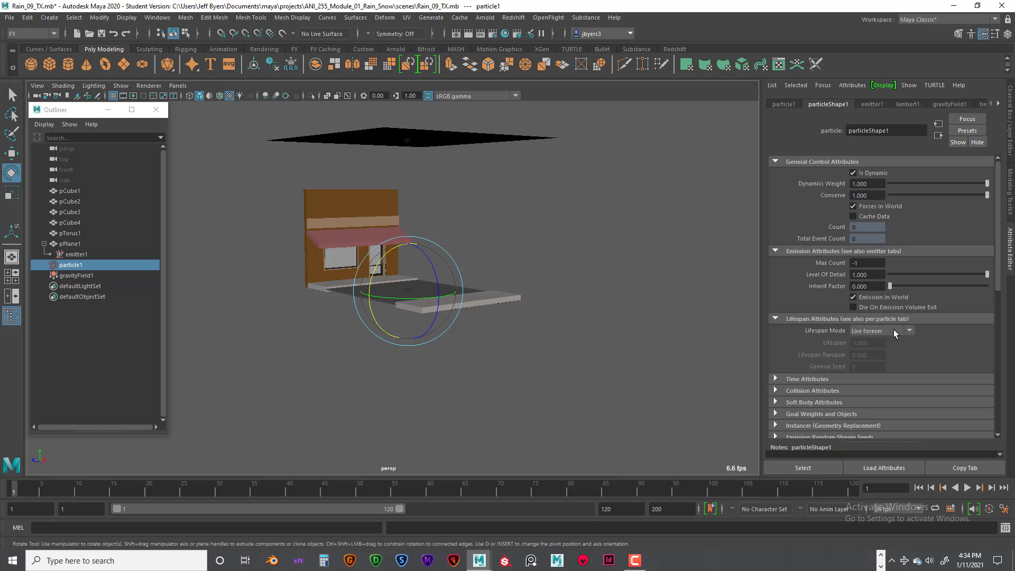
Set particleShape1's lifespan mode to Random range with a lifespan of 1.5 and a lifespan random of 0.5.
click(910, 330)
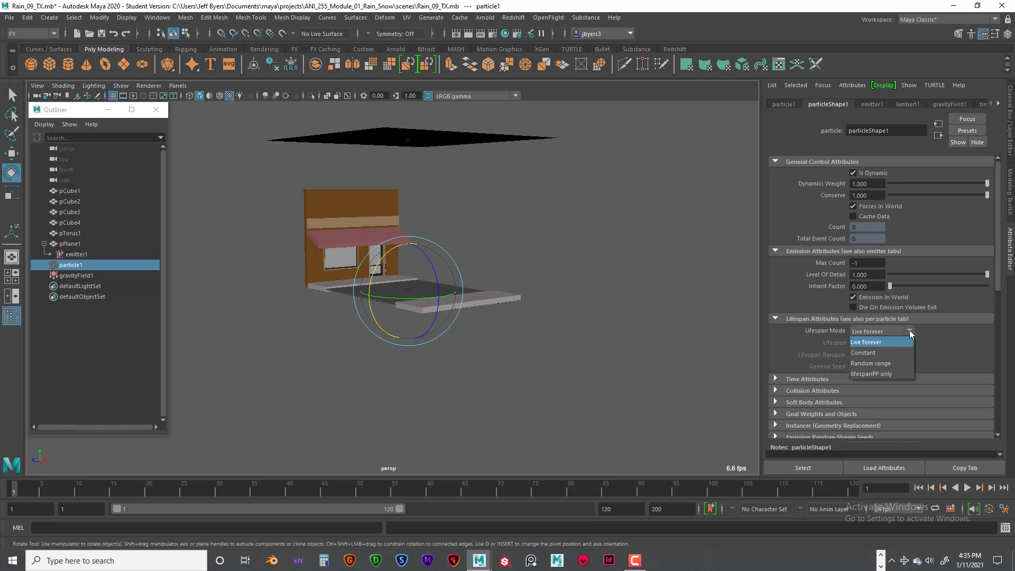
click(880, 363)
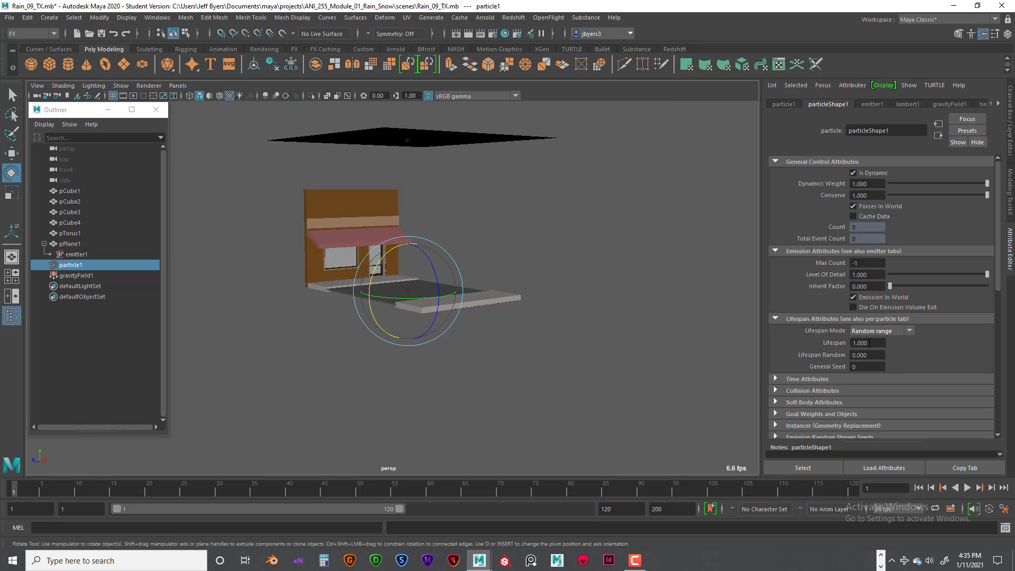
drag(869, 342, 856, 342)
key(Return)
drag(870, 344, 861, 344)
key(Return)
drag(869, 354, 844, 356)
text(.5)
click(875, 346)
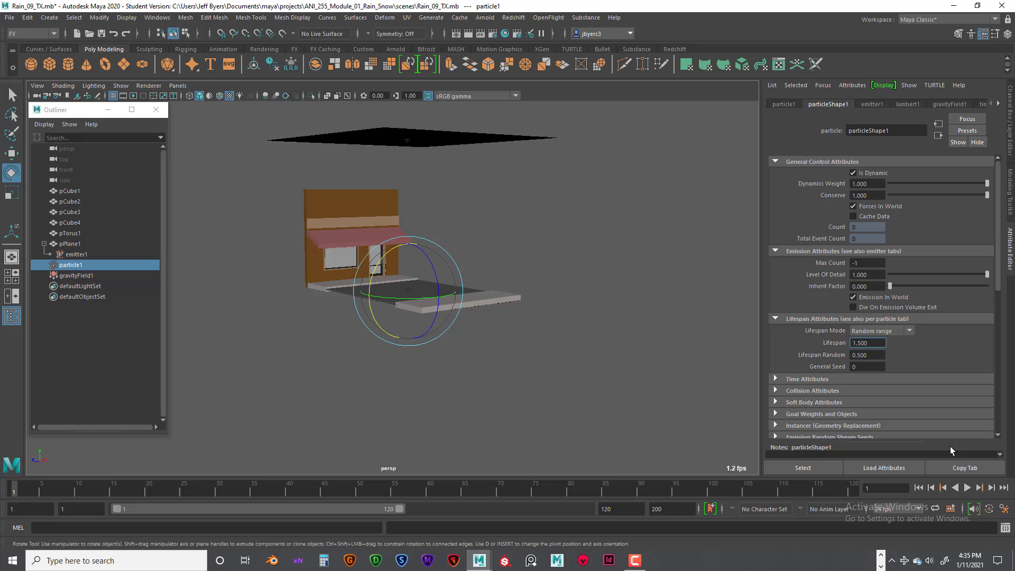
Play the rain to check the particle lifespan, rewind to frame 1, and set the lifespan to 1.2.
click(967, 486)
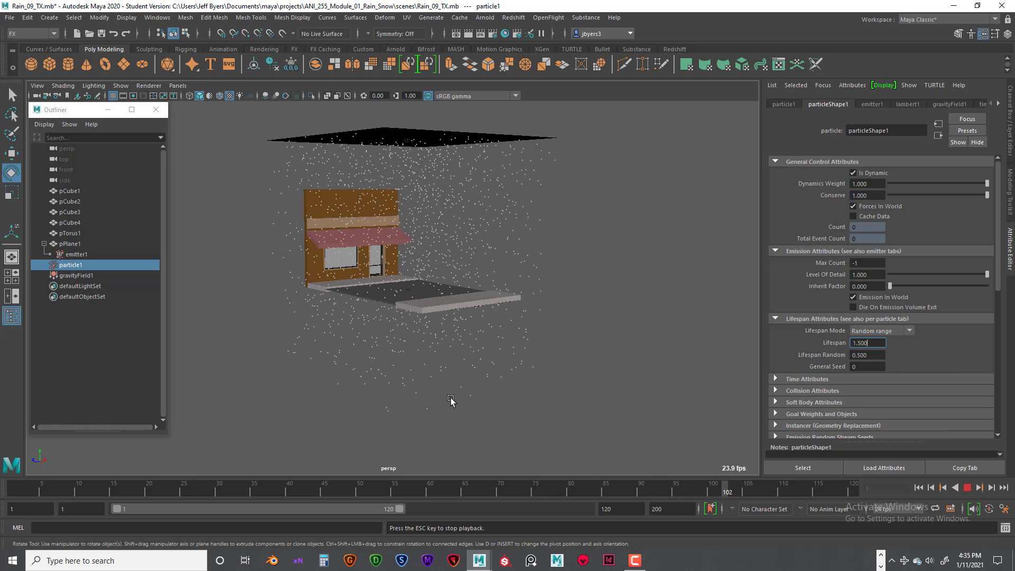
click(966, 487)
click(918, 487)
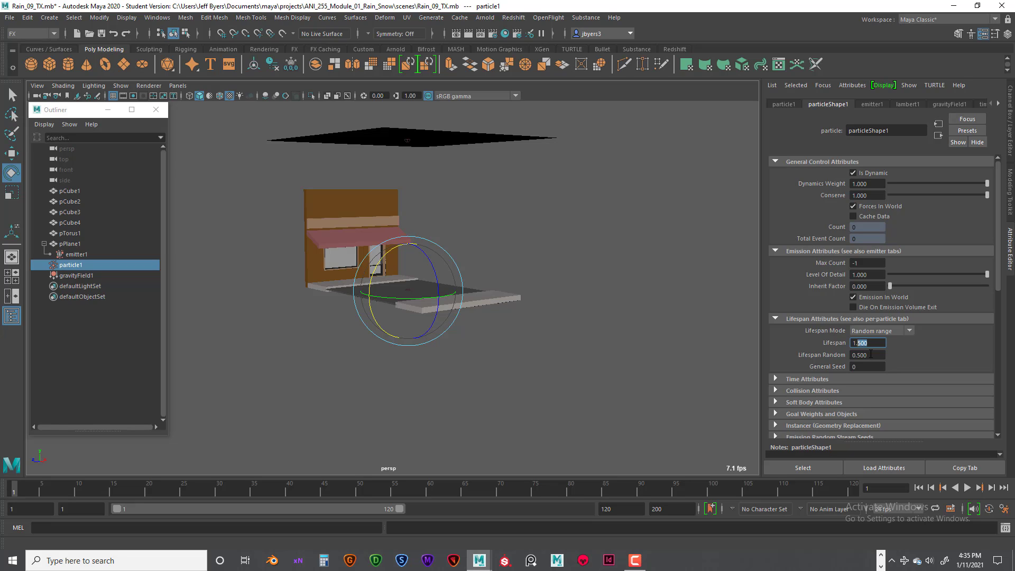
key(Return)
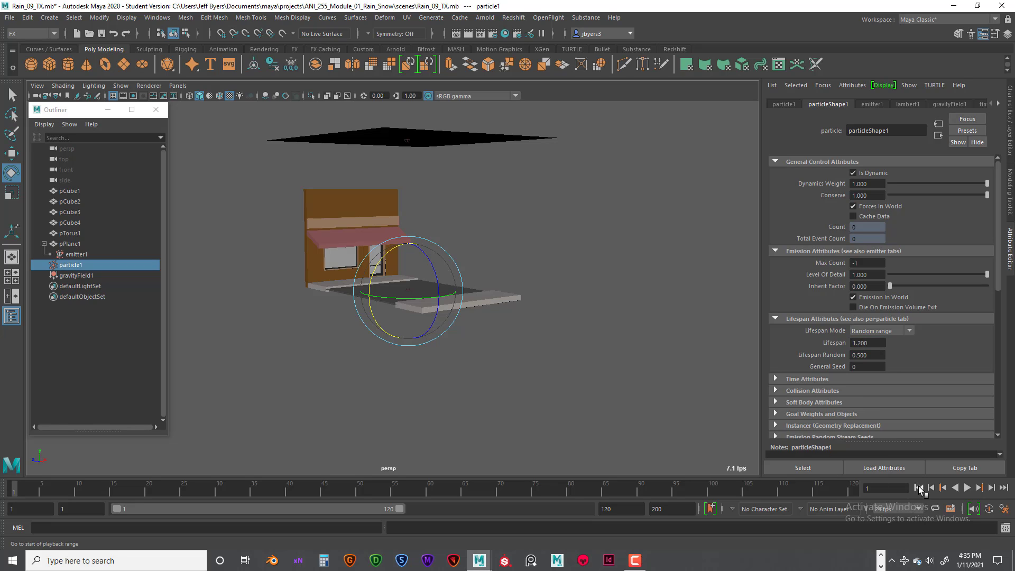
Play the rain with the shorter lifespan, inspect it around the storefront from several perspective views, and rewind to frame 1.
click(967, 487)
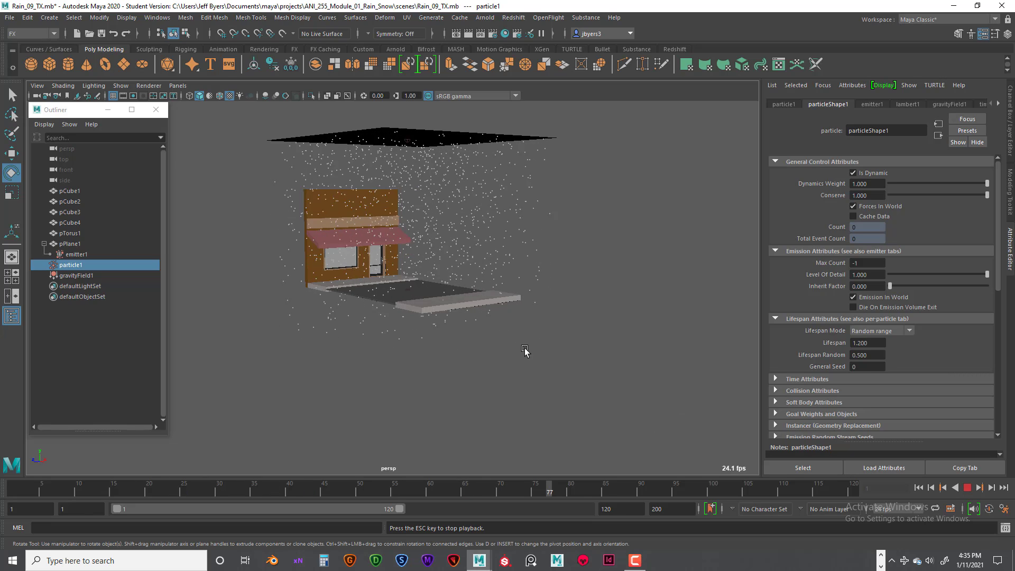
scroll(525, 354, up, 2)
scroll(524, 353, up, 3)
alt+drag(524, 353, 520, 375)
scroll(521, 376, down, 5)
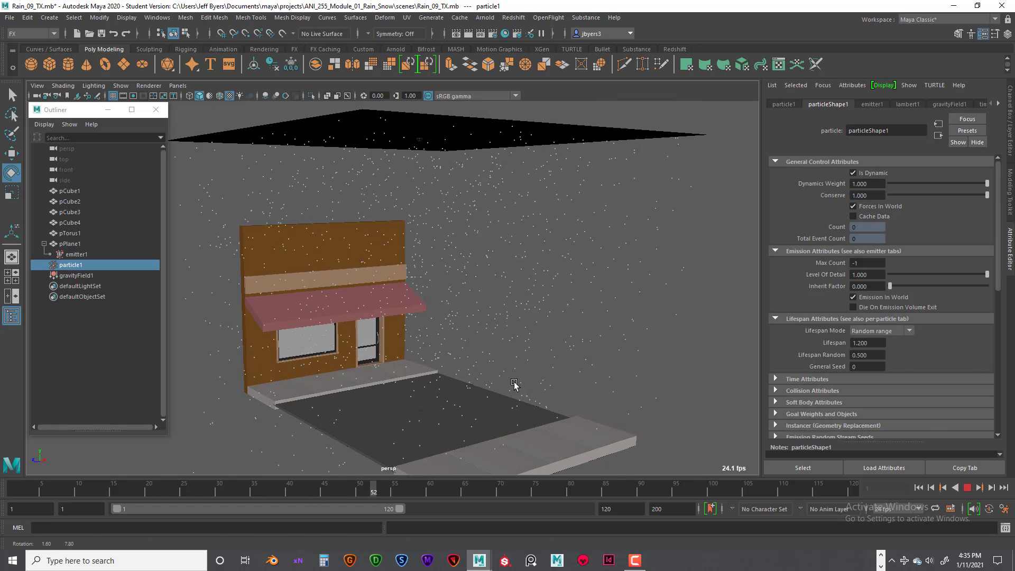
alt+middle_drag(506, 387, 495, 327)
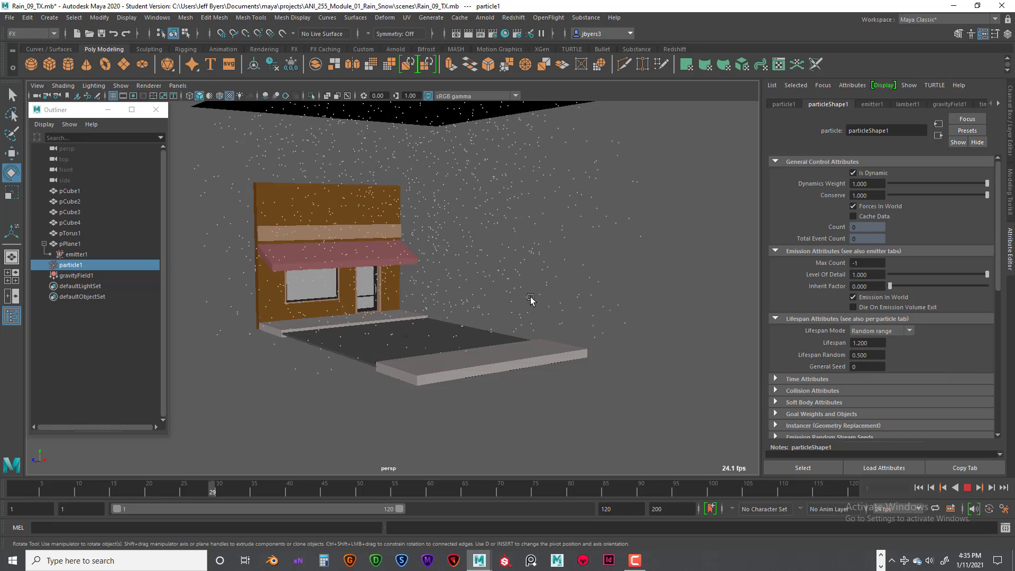
alt+middle_drag(532, 294, 533, 336)
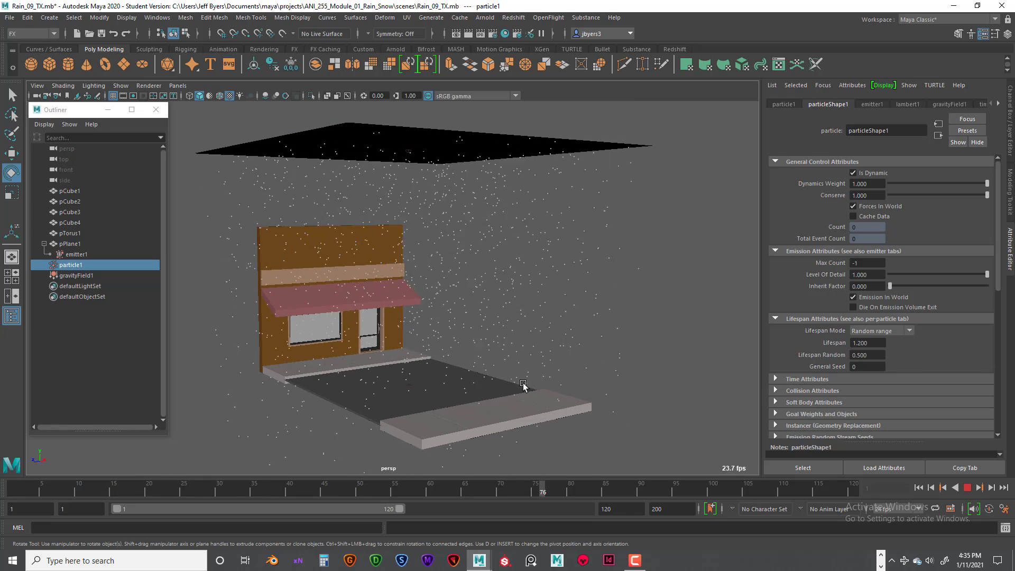
scroll(517, 389, down, 2)
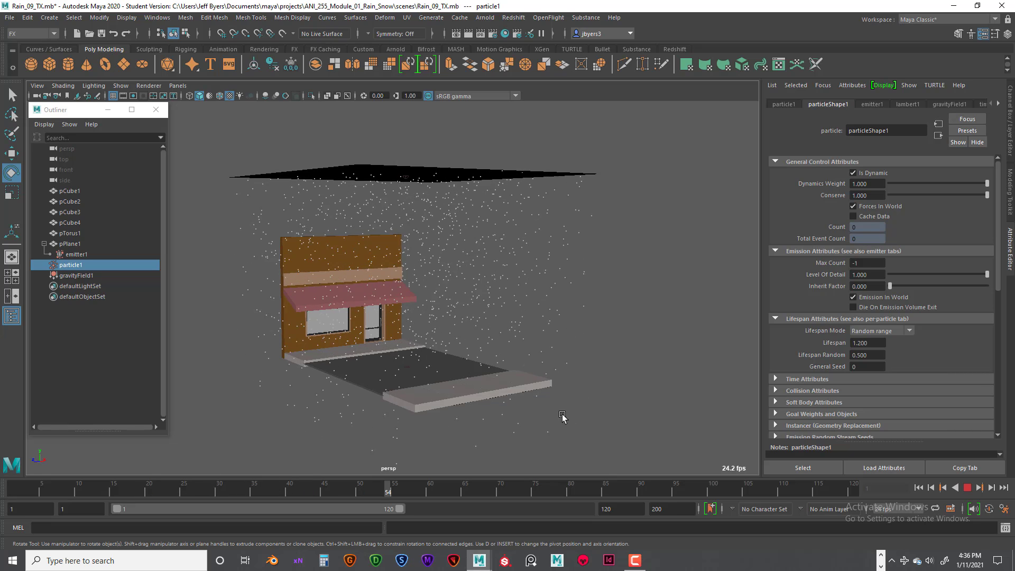
click(967, 487)
key(e)
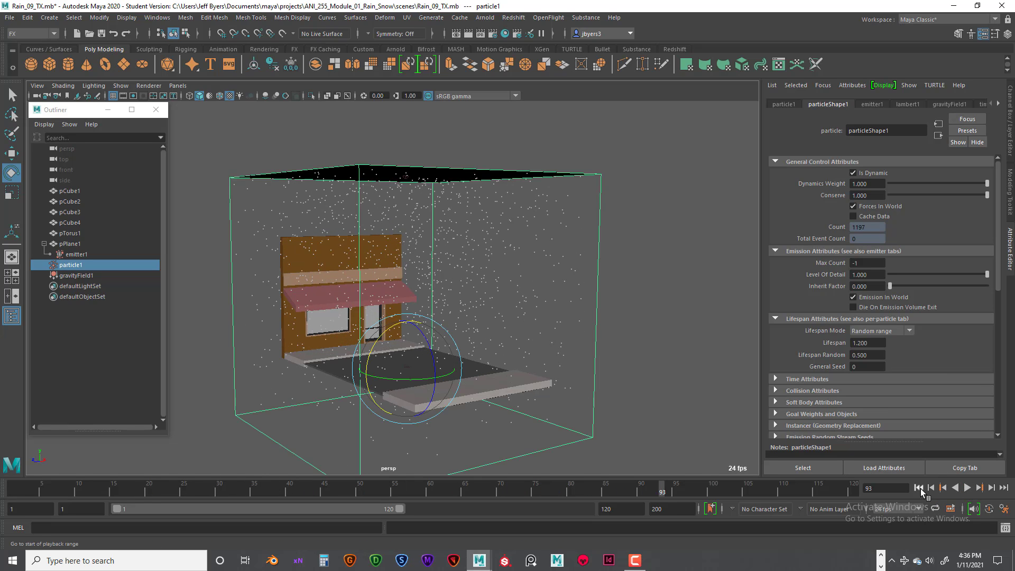
click(918, 487)
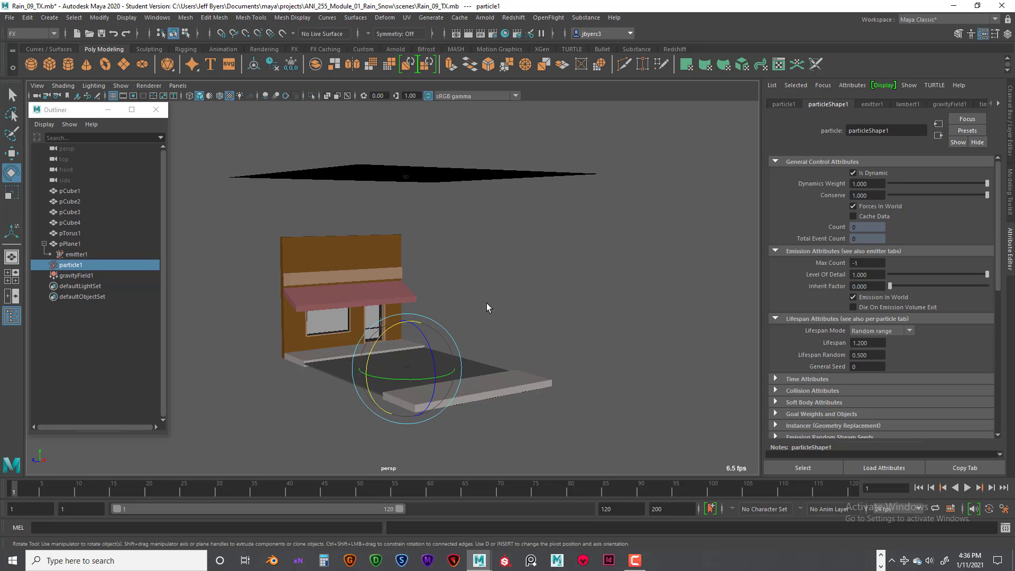
Set the particle render type to Streak and add the attributes for the current render type.
scroll(887, 313, down, 4)
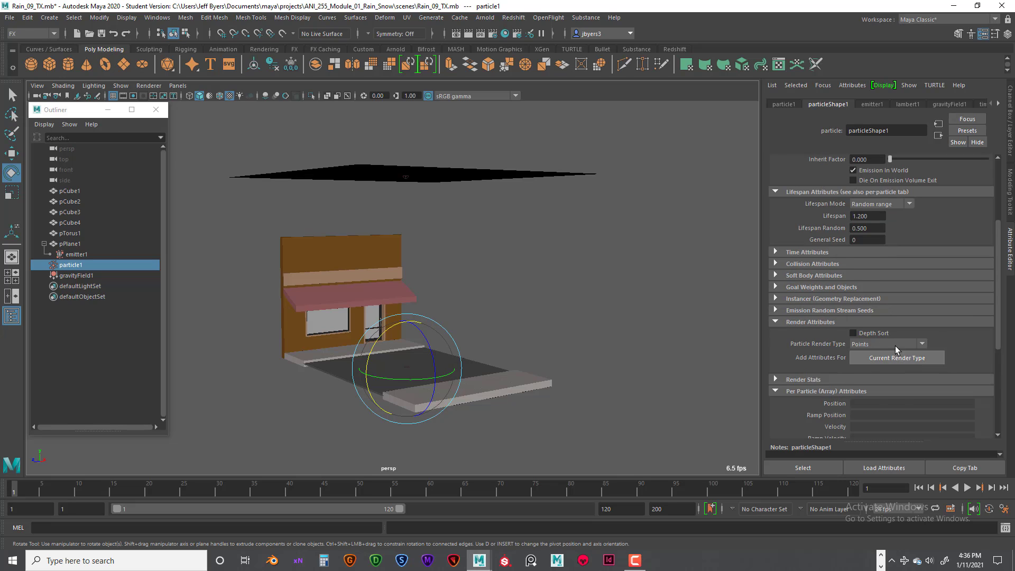
click(921, 344)
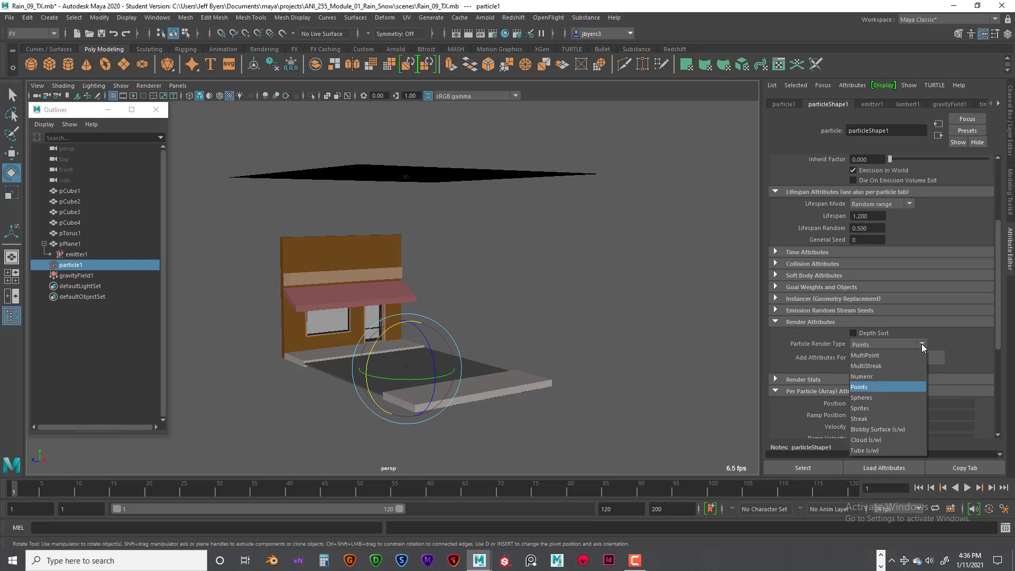
click(876, 419)
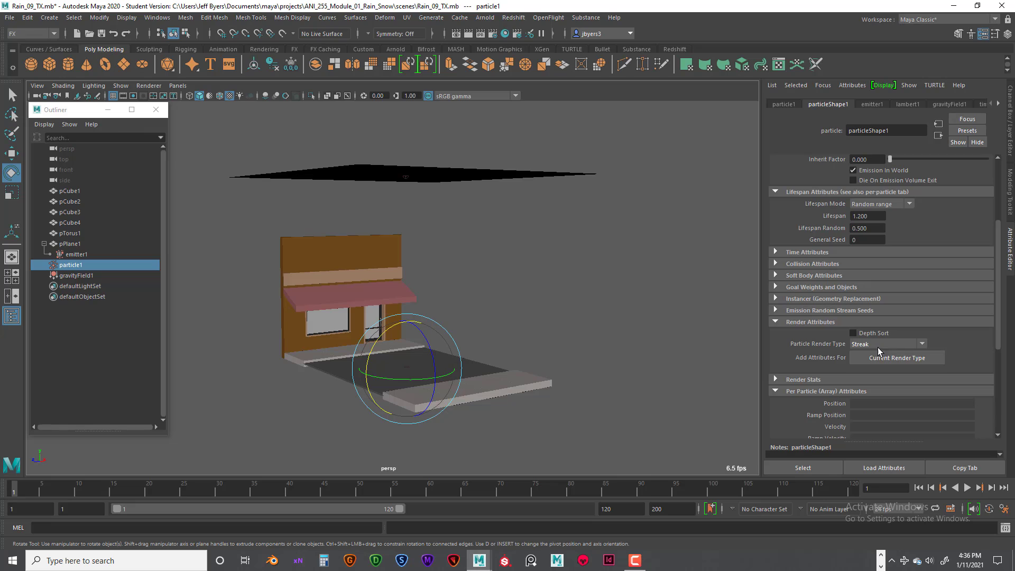
click(893, 358)
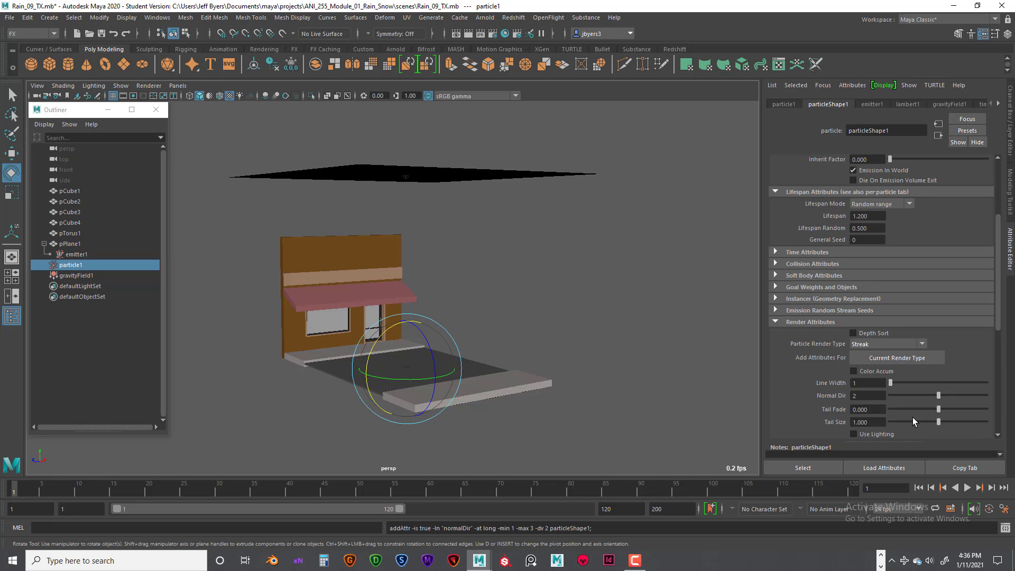
scroll(945, 379, down, 2)
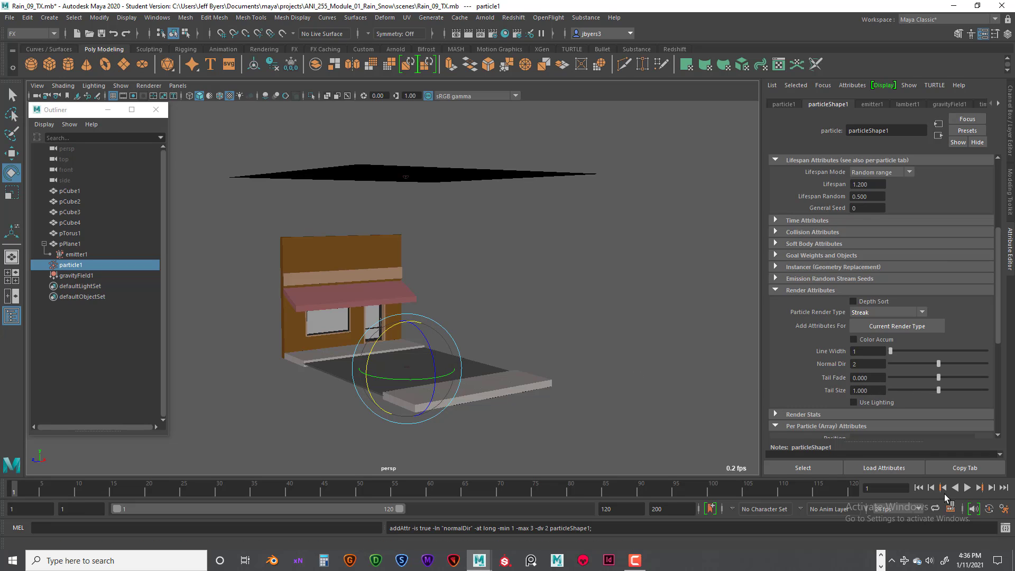
Play the streak rain in the wide view and again from frame 1 close to the storefront, stopping it partway to inspect the streaks.
click(968, 488)
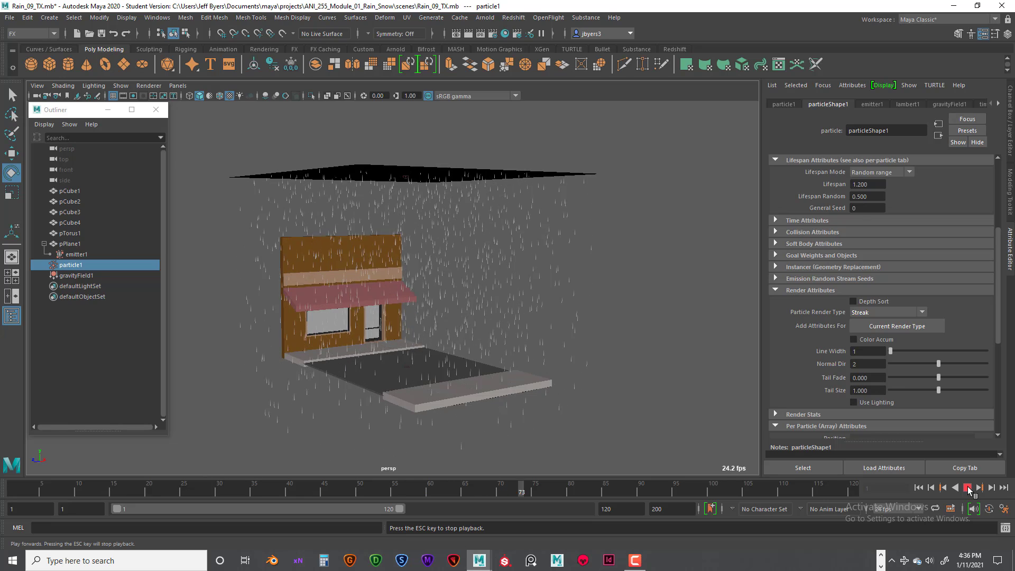
click(967, 488)
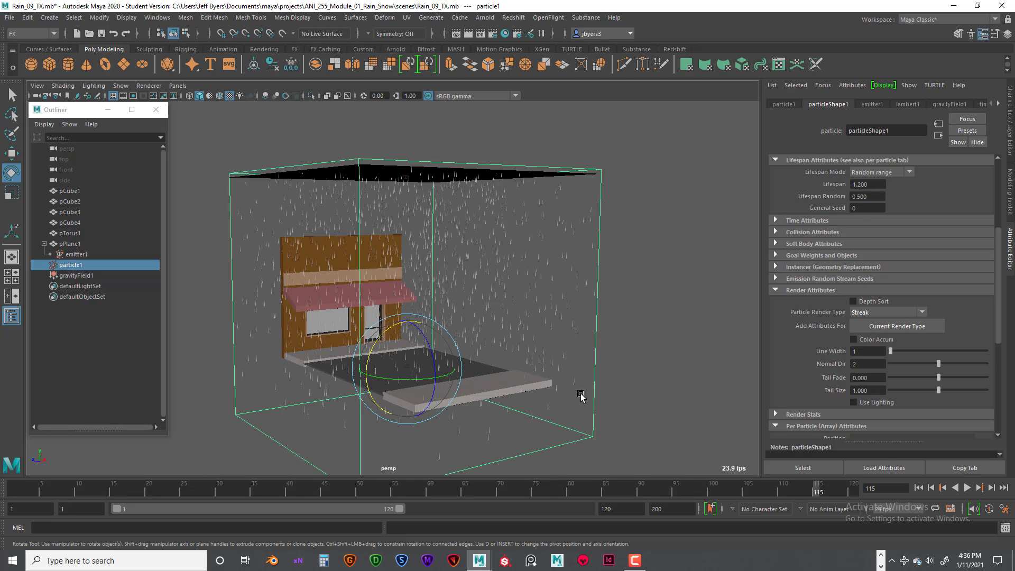
scroll(581, 396, up, 5)
scroll(581, 397, down, 2)
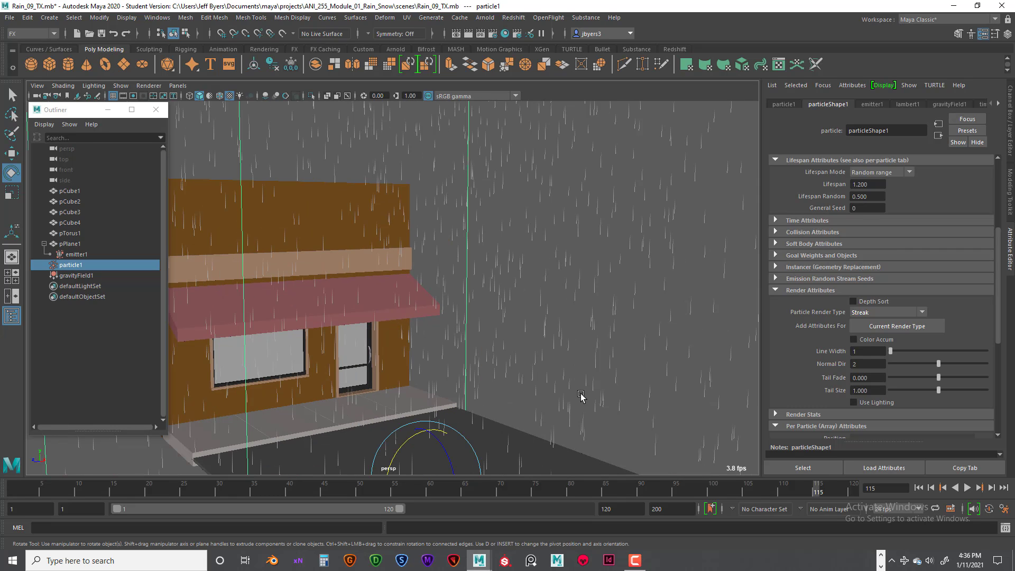
alt+drag(580, 397, 570, 306)
click(966, 487)
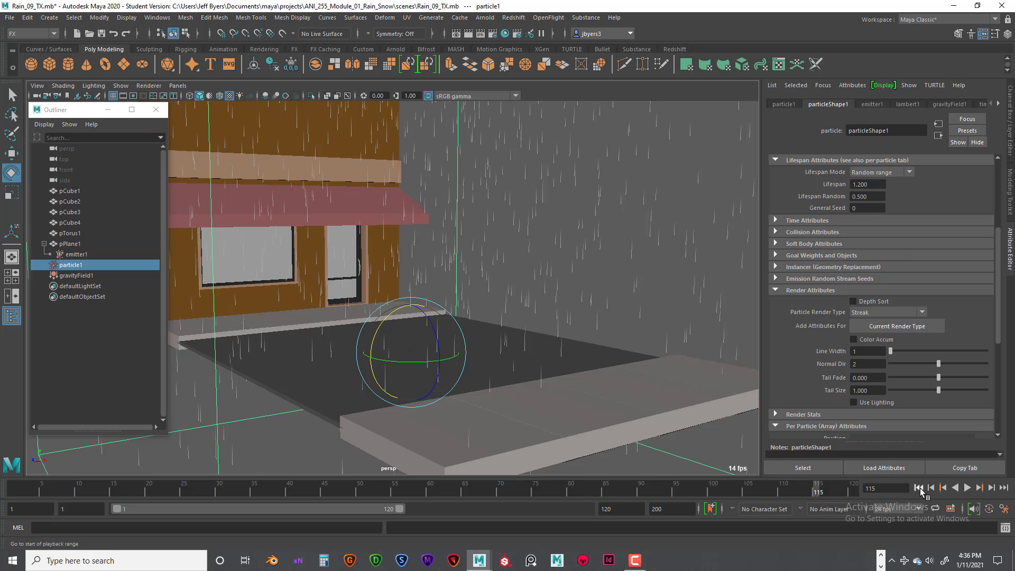
click(918, 487)
click(966, 487)
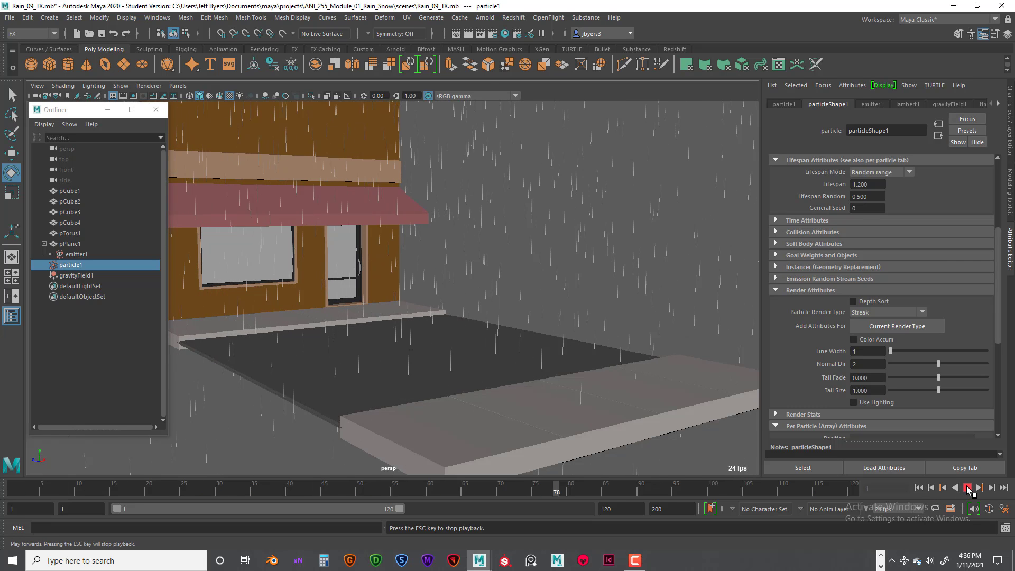
click(967, 487)
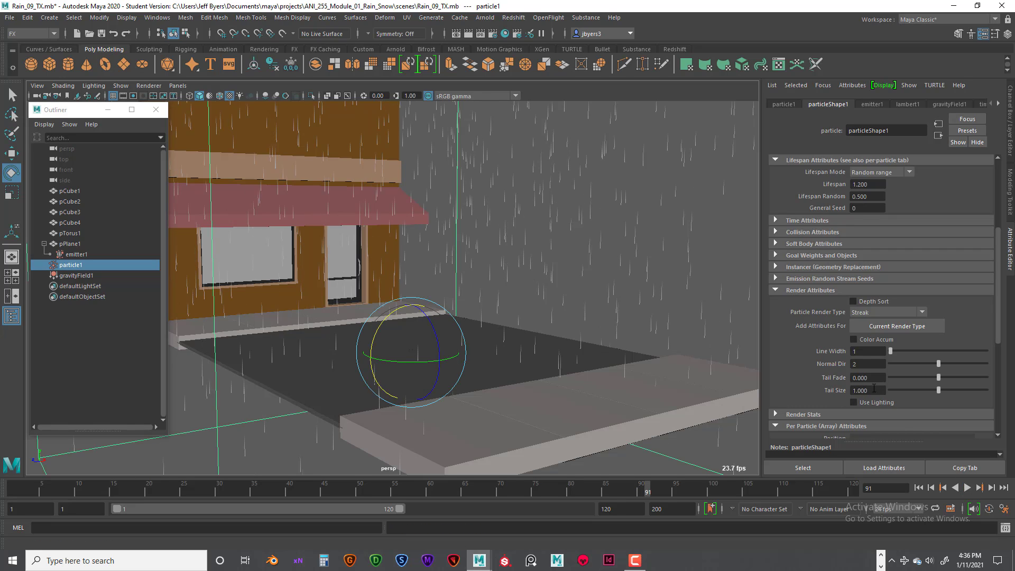
Set the streak particles' tail size to 0.5.
drag(873, 388, 856, 390)
text(.5)
key(Return)
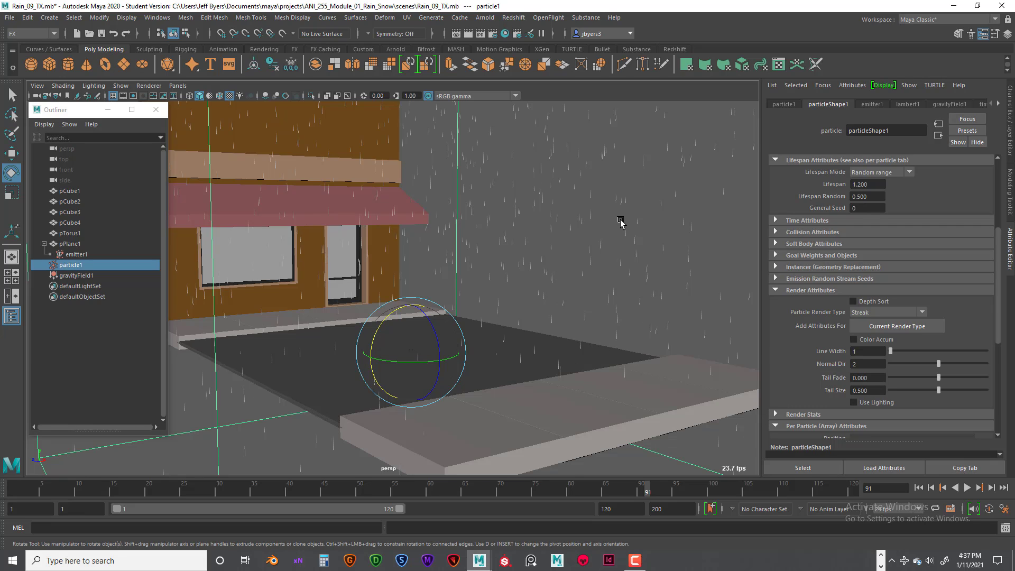
Rewind to frame 1 and play the rain close to the storefront to check the shorter streaks.
click(967, 487)
click(918, 488)
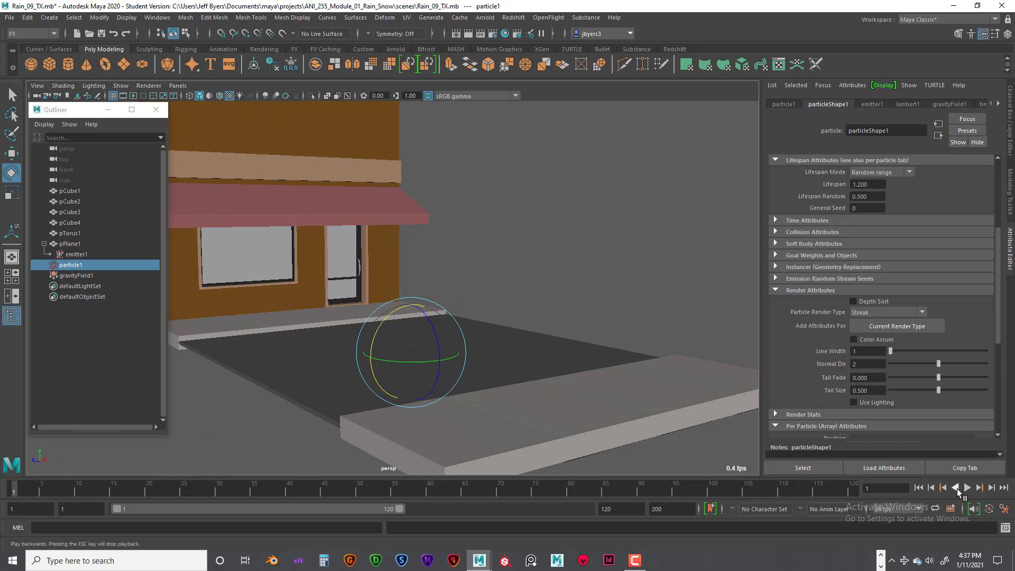
click(967, 488)
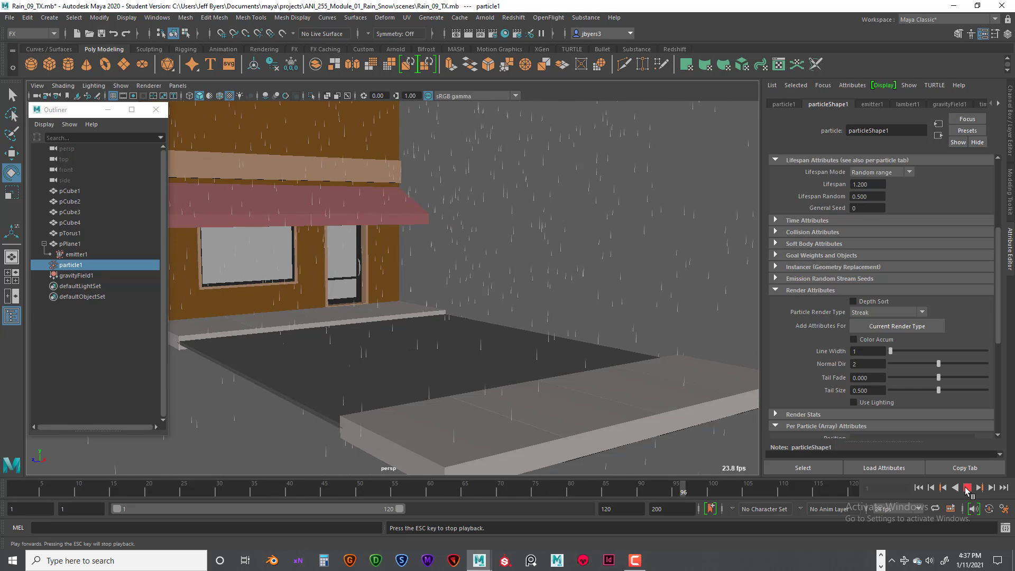
Stop the playback and add a per-particle color attribute to the rain particle shape.
click(966, 487)
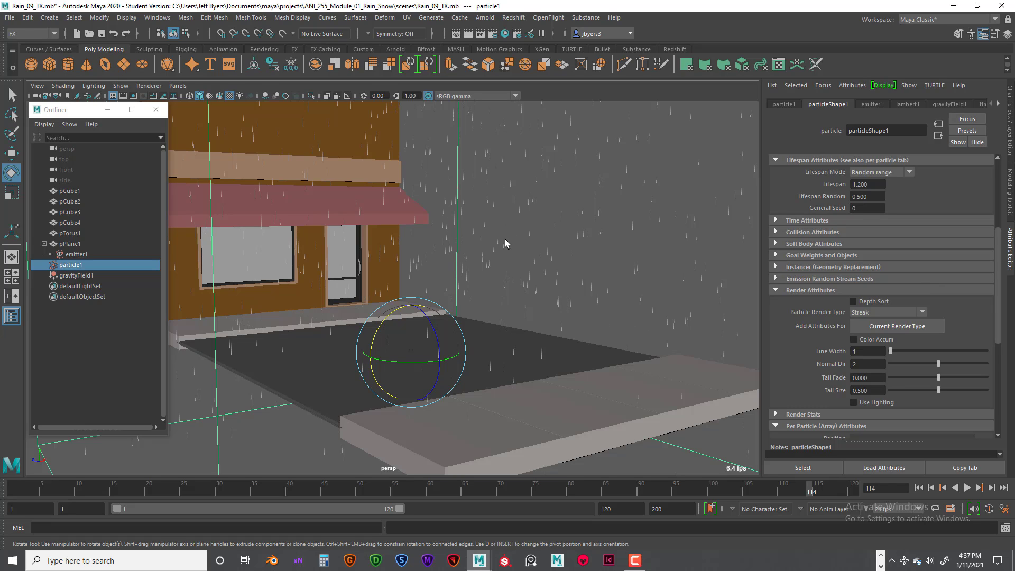
drag(999, 310, 1004, 409)
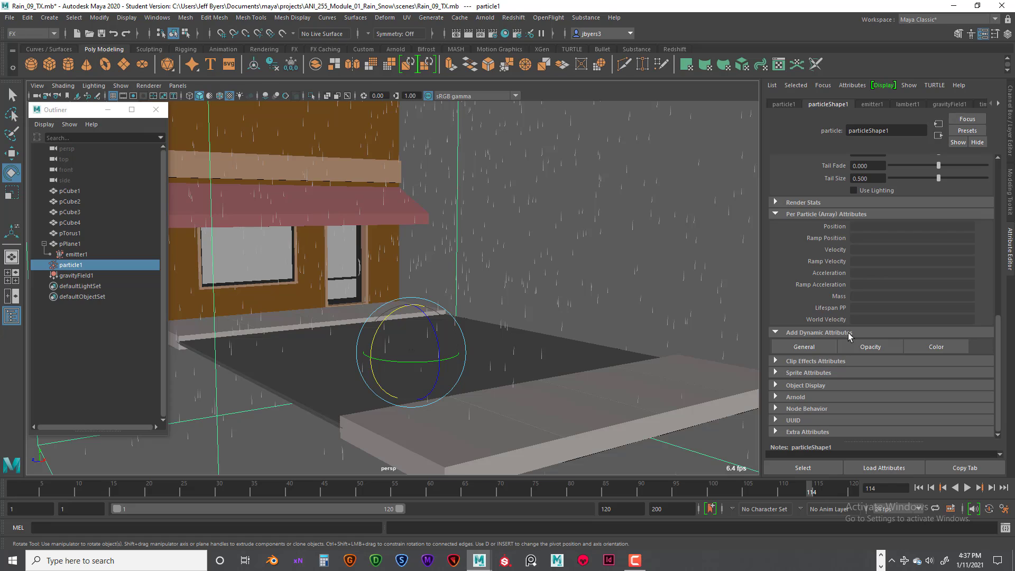
click(942, 347)
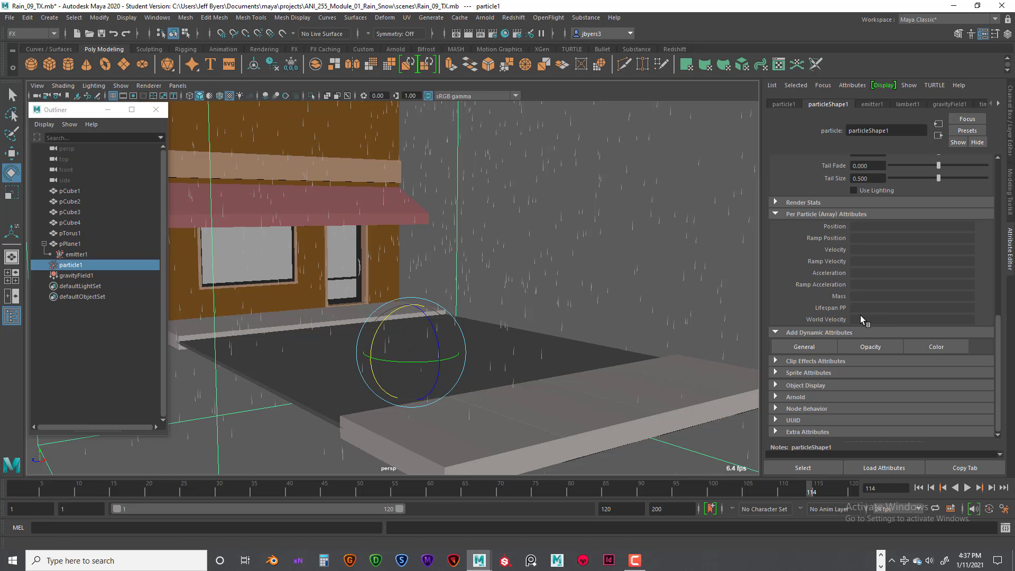
click(934, 347)
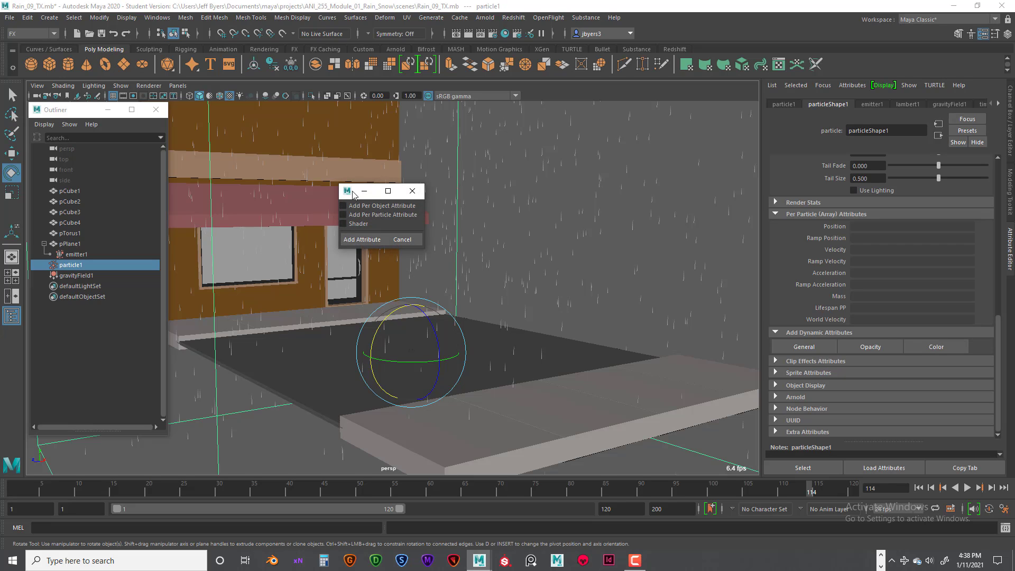
click(363, 239)
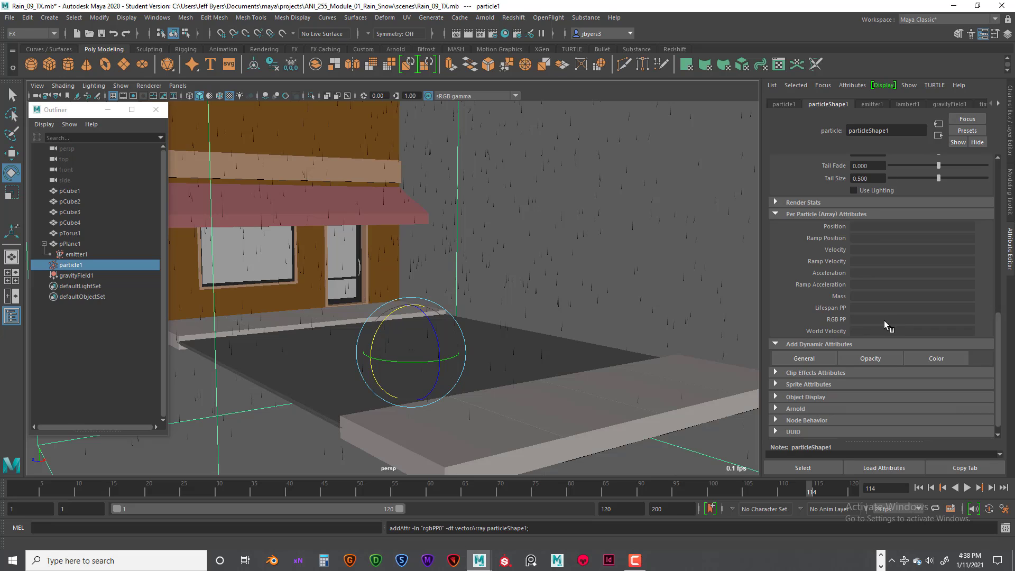
Create a ramp on the particles' RGB PP attribute and open that ramp for editing.
right_click(866, 319)
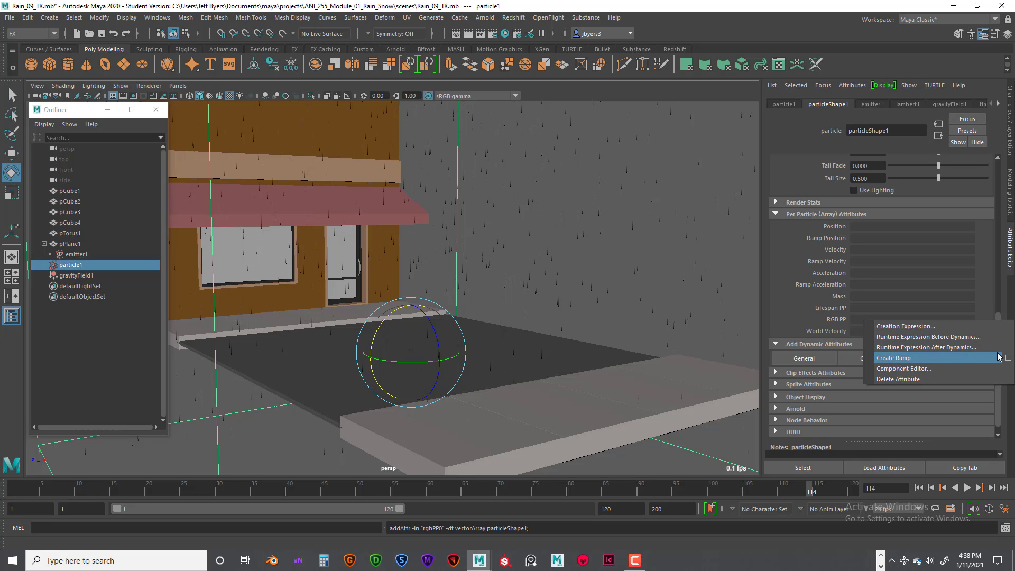
click(902, 359)
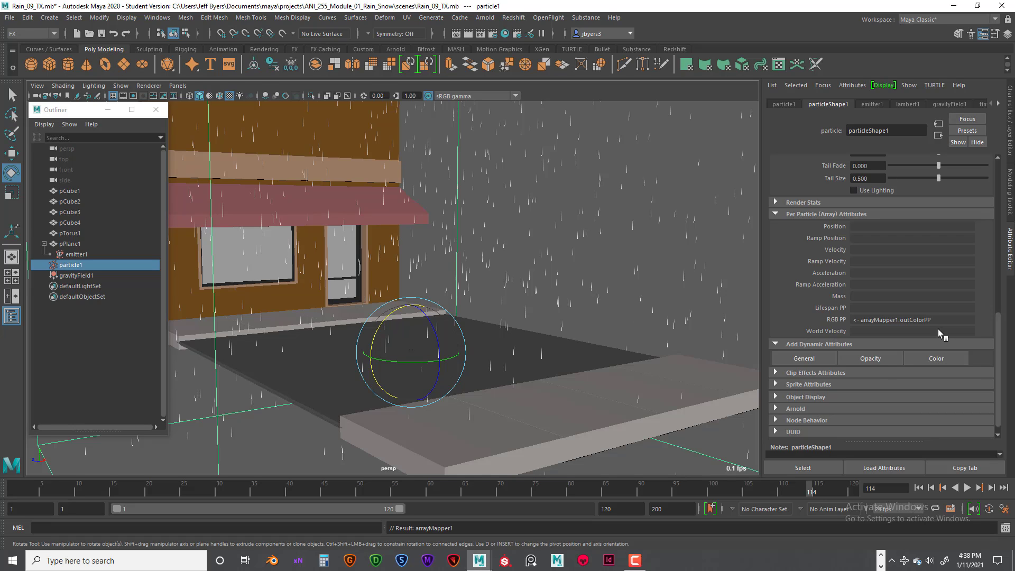
right_click(871, 320)
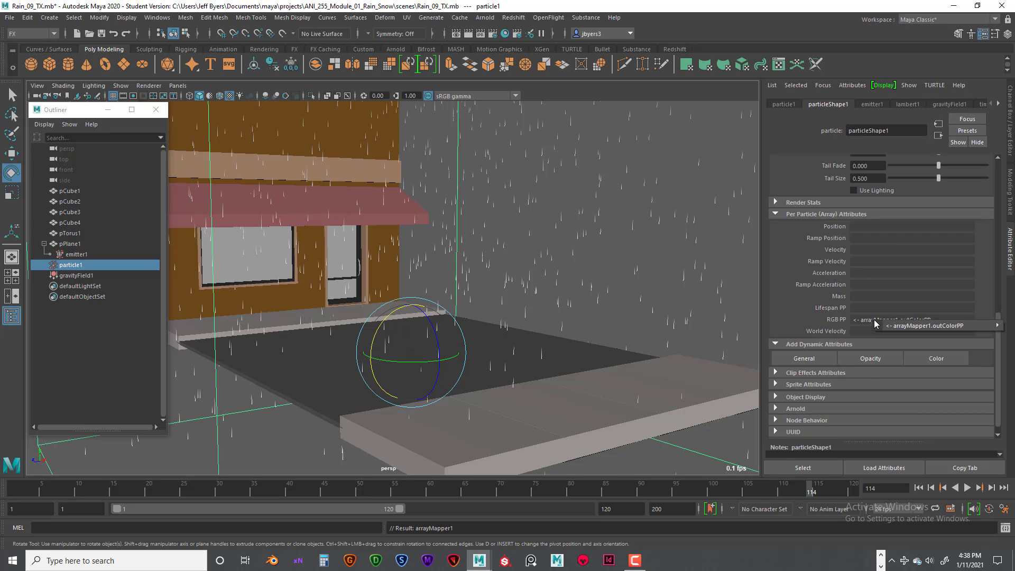
mouse_move(904, 329)
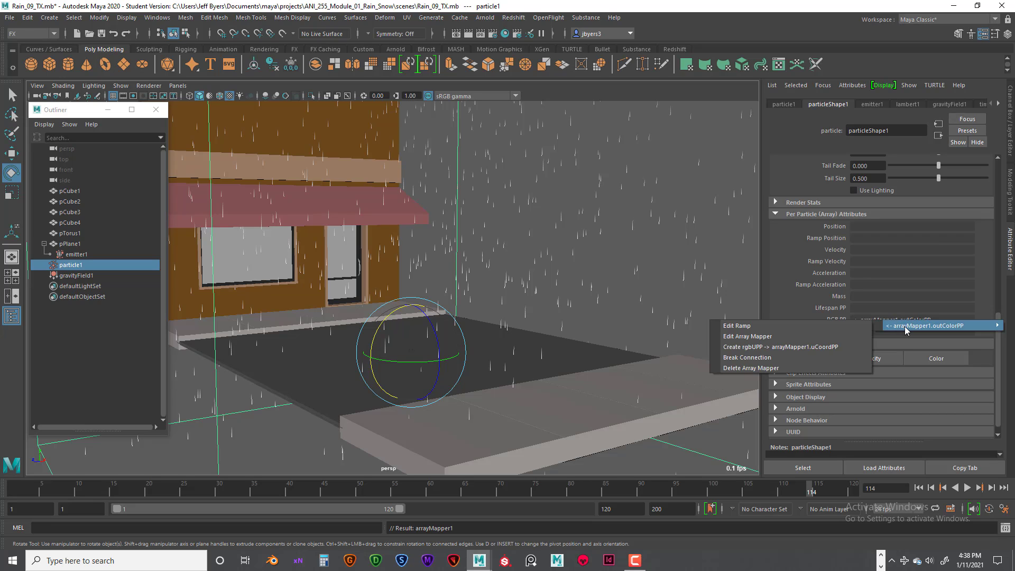
click(740, 326)
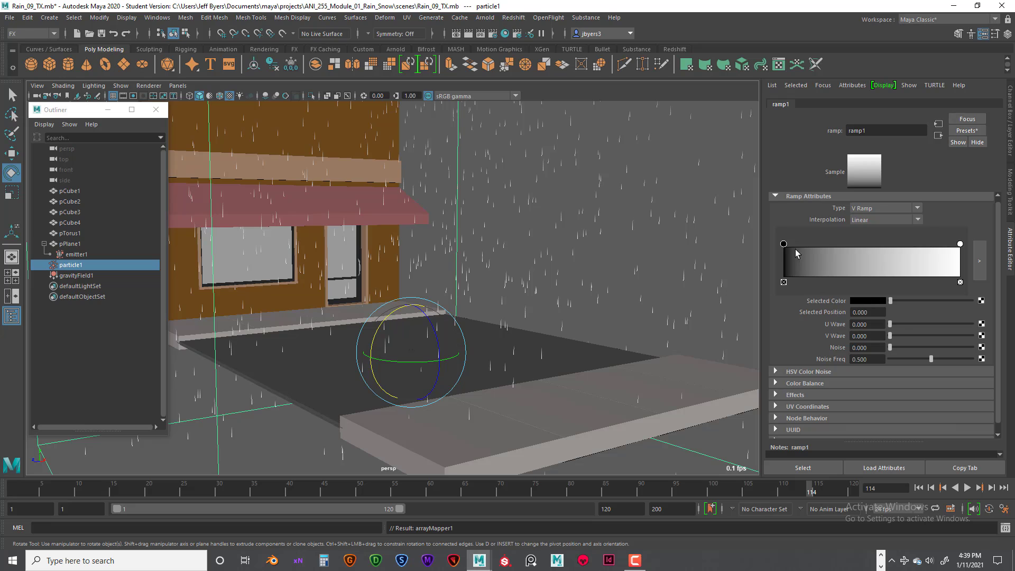
Replace the ramp's black start marker with a cyan one of hue 190.88, saturation 1.000 and value 0.760.
click(783, 282)
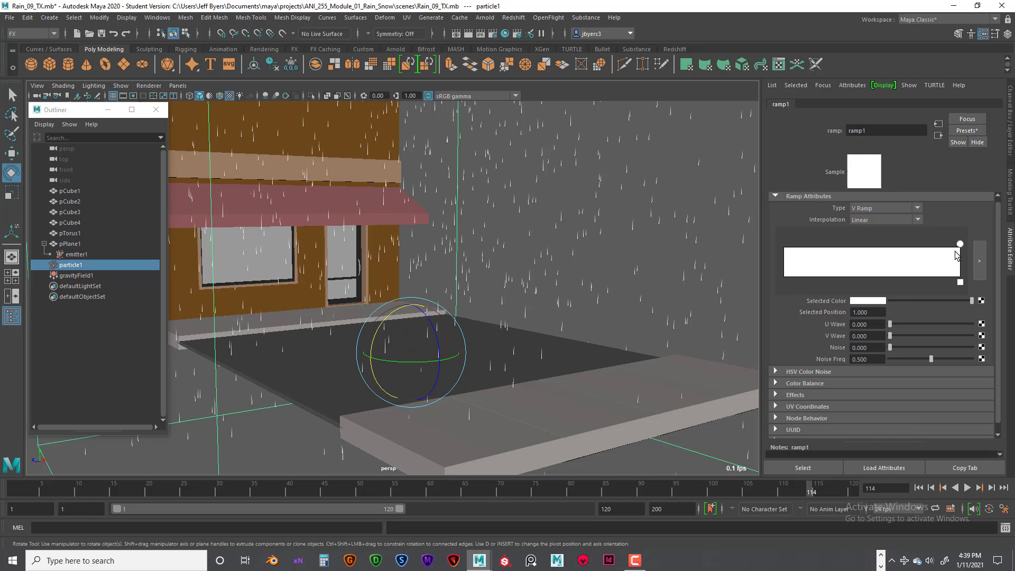
mouse_move(960, 244)
mouse_down()
mouse_move(943, 246)
mouse_move(961, 246)
mouse_up()
drag(792, 256, 765, 250)
click(857, 303)
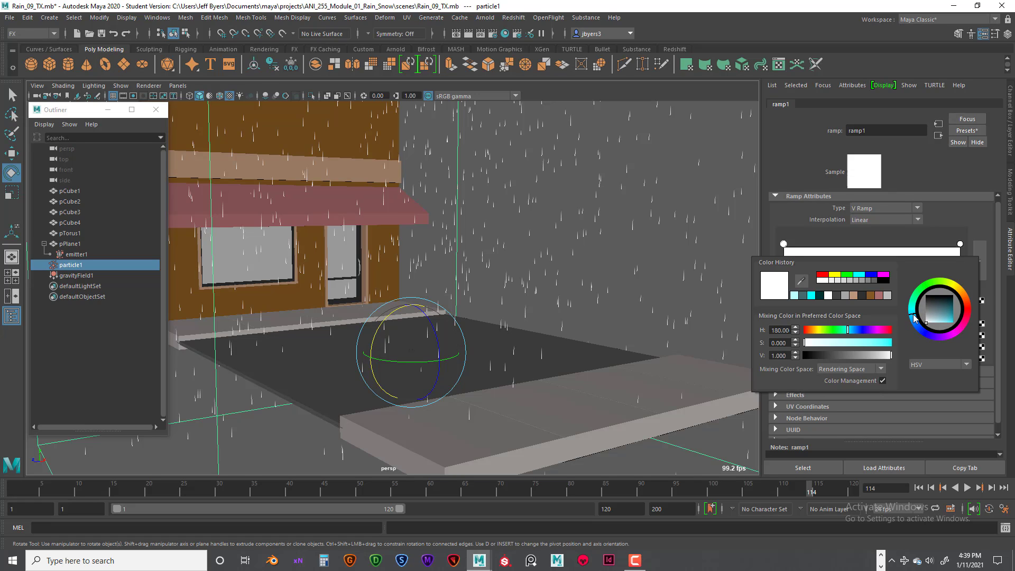
drag(950, 321, 968, 326)
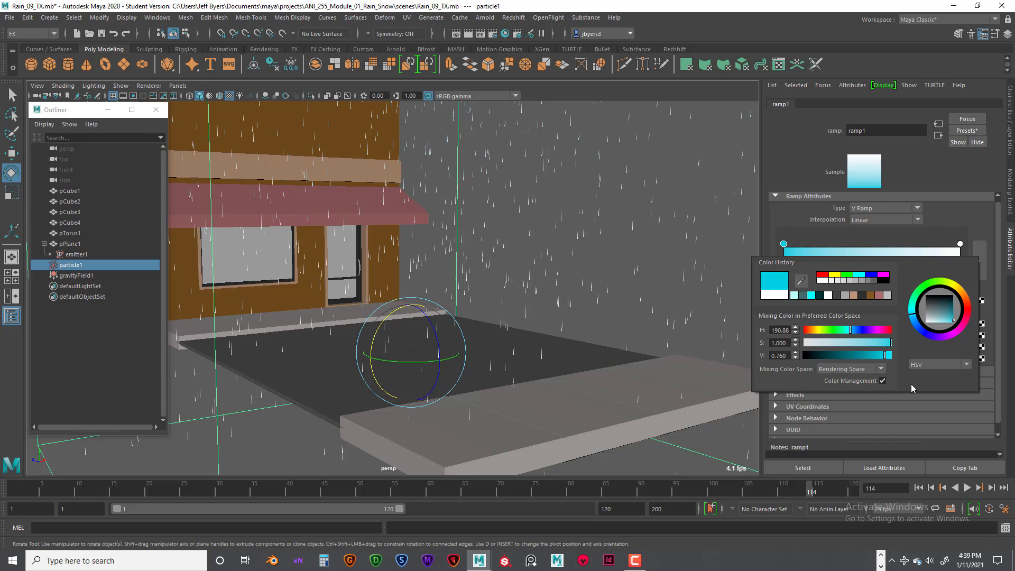
Color the ramp's end marker a darker teal with hue 190.88 and saturation 1.000, and play the rain briefly to check it.
click(959, 244)
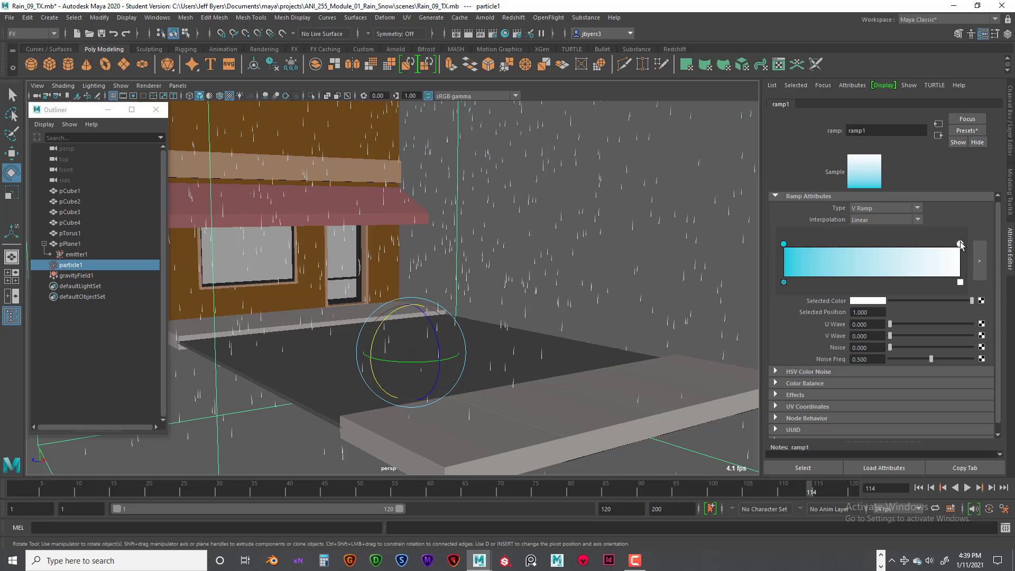
click(875, 302)
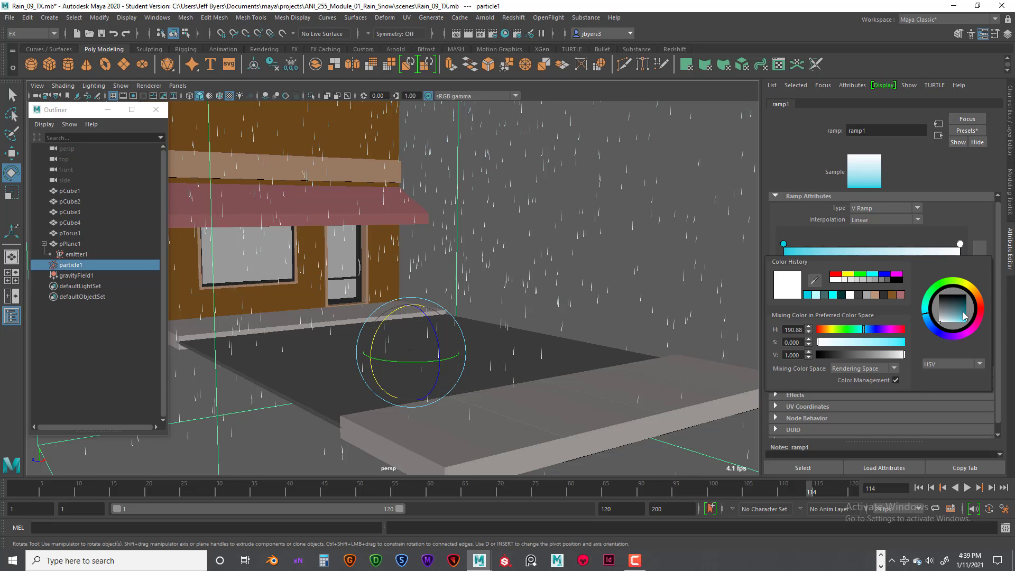
click(966, 329)
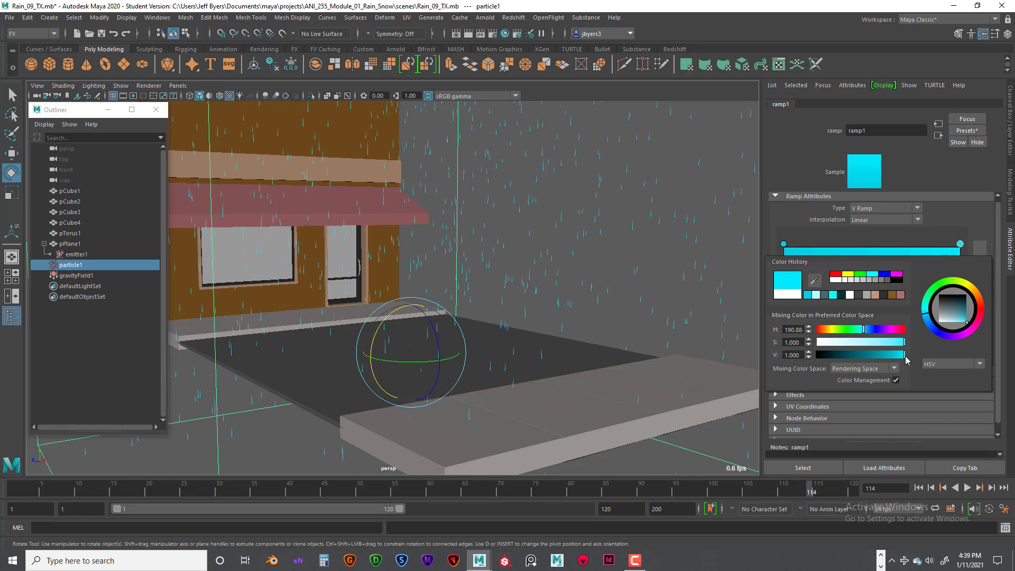
click(884, 356)
drag(884, 357, 876, 358)
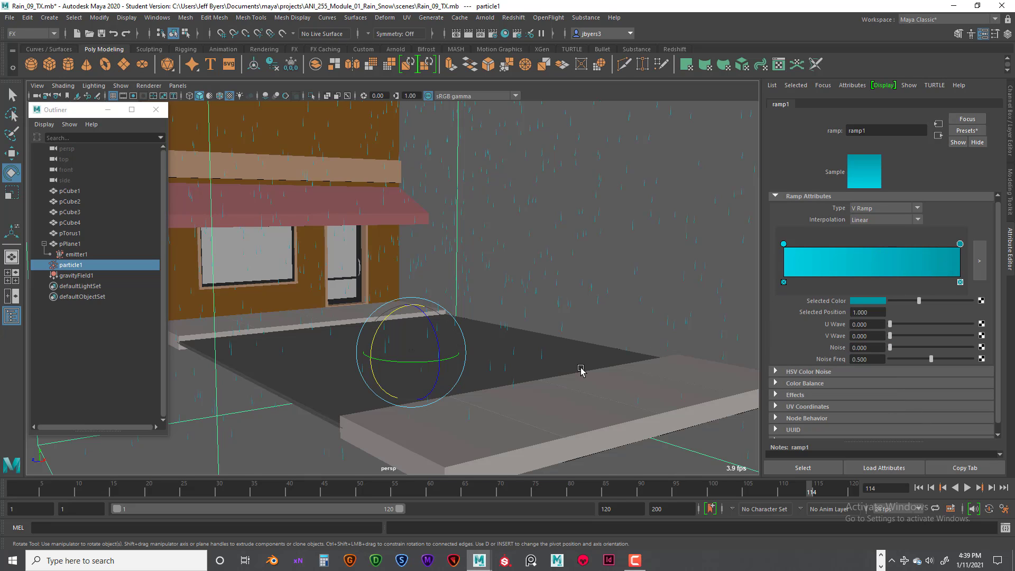
click(964, 488)
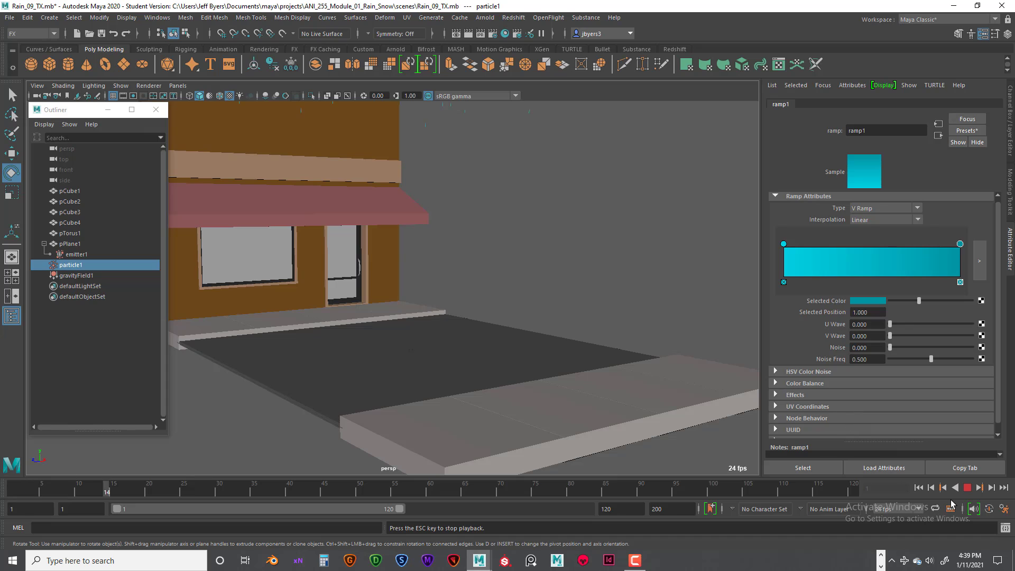
click(969, 489)
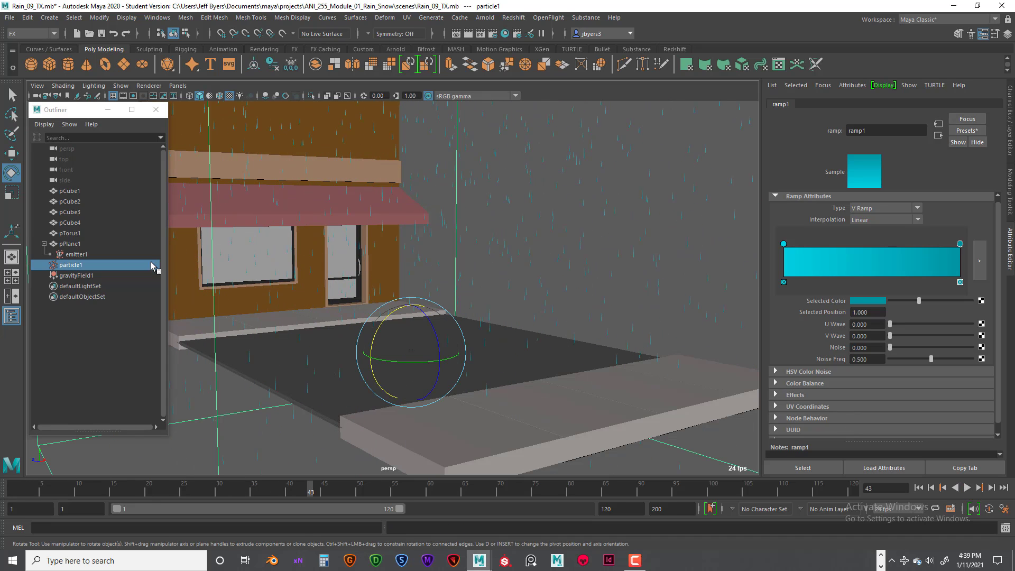
Set the rain emitter's rate to 3000 particles per second.
click(76, 254)
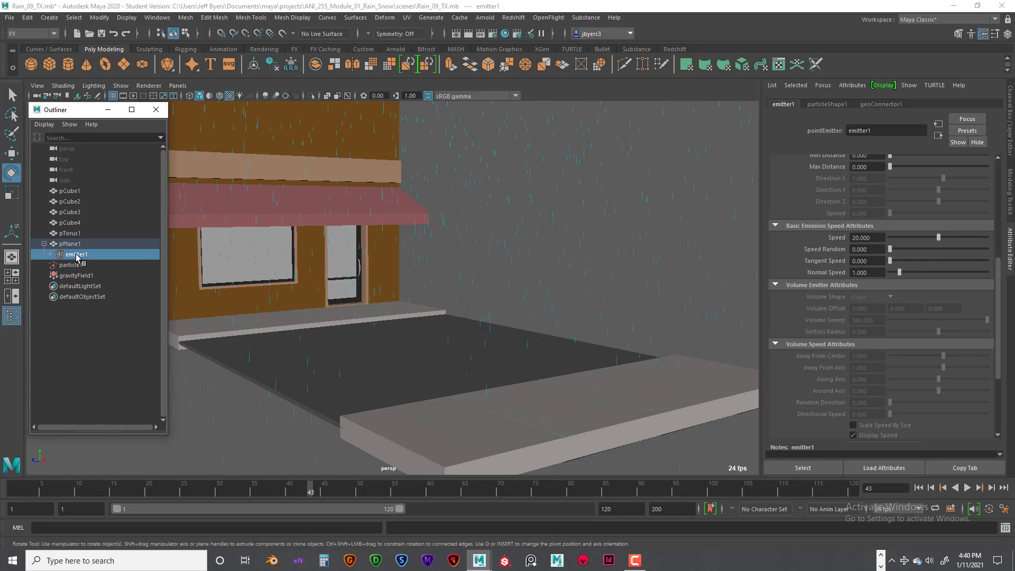
scroll(851, 245, down, 3)
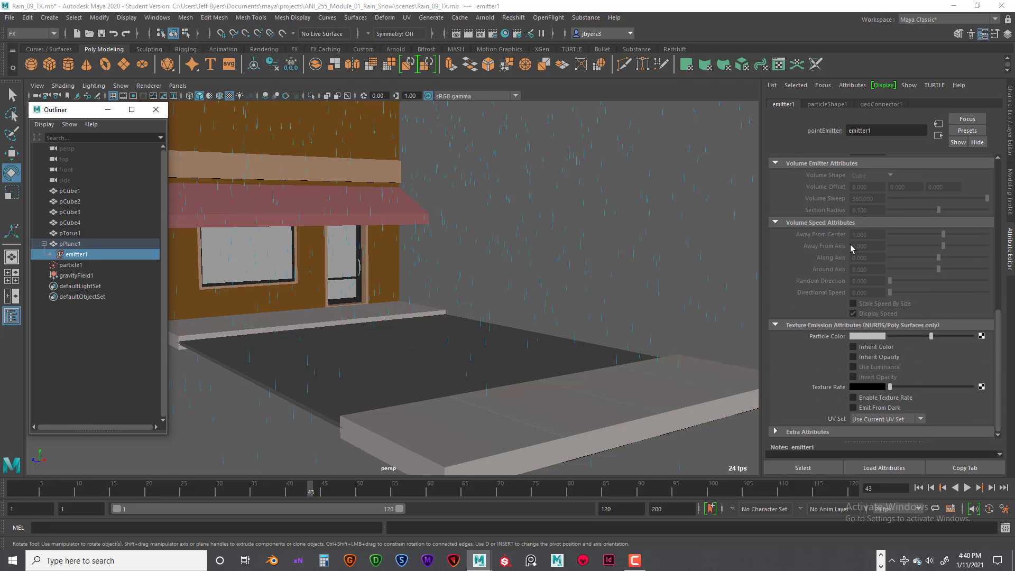
scroll(852, 247, up, 6)
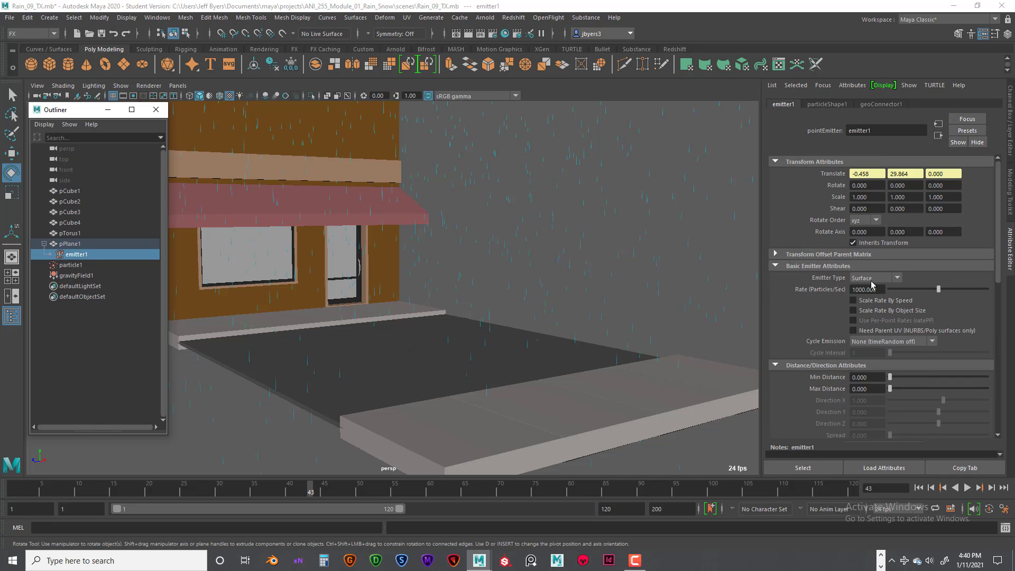
click(852, 289)
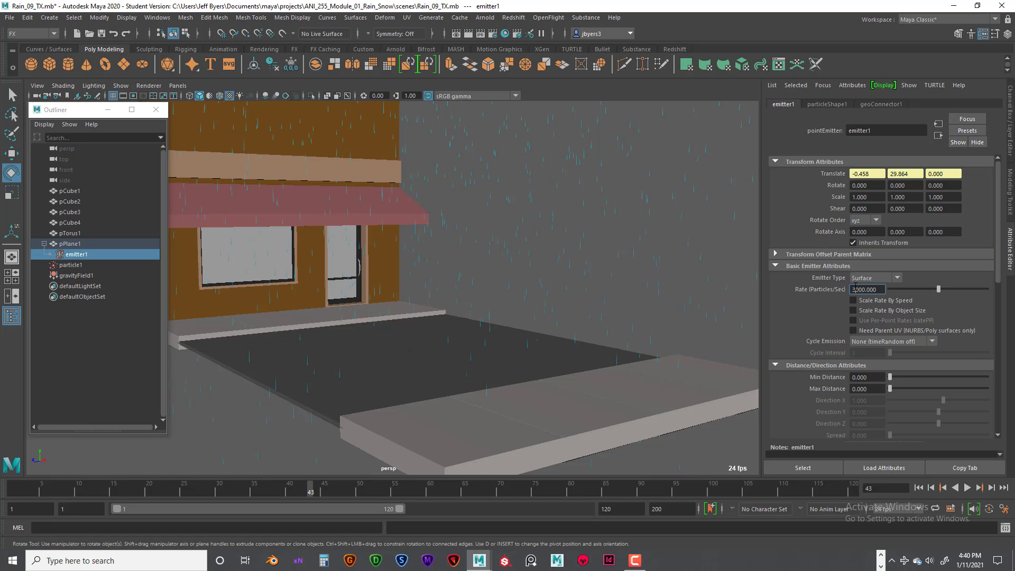
key(Return)
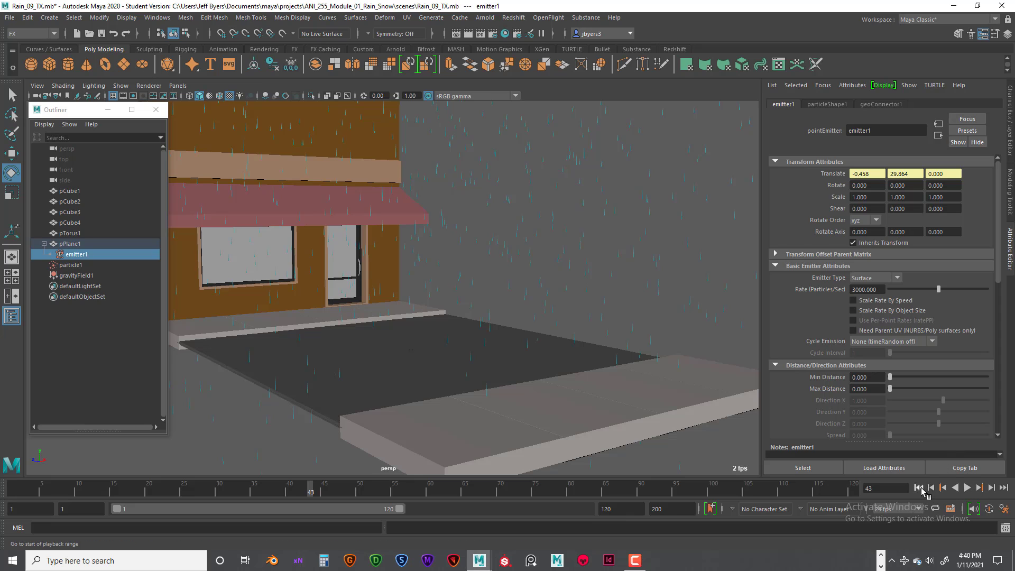
Play the denser rain from frame 1 while viewing the storefront from different angles, and return to frame 1.
click(919, 487)
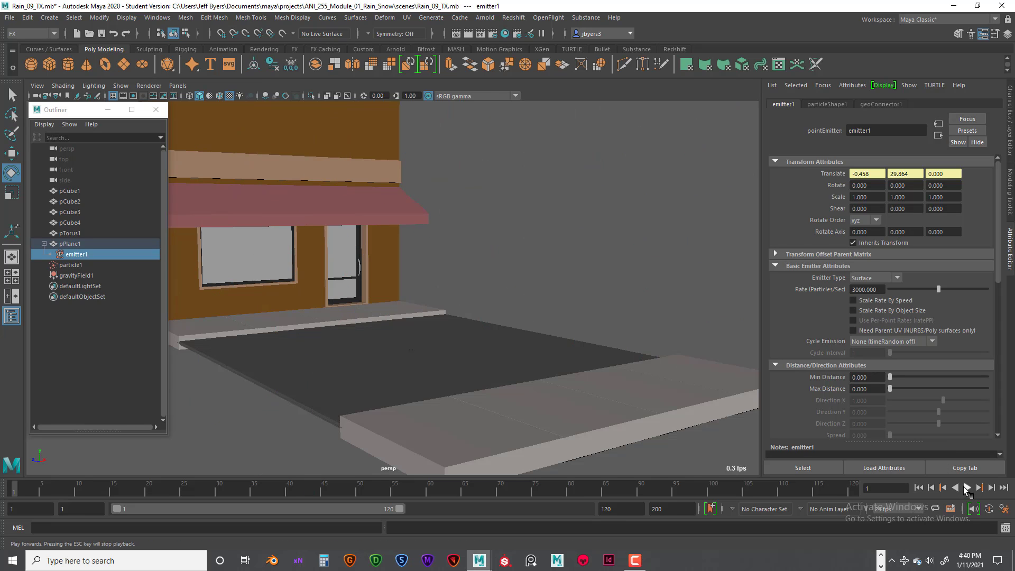
click(966, 487)
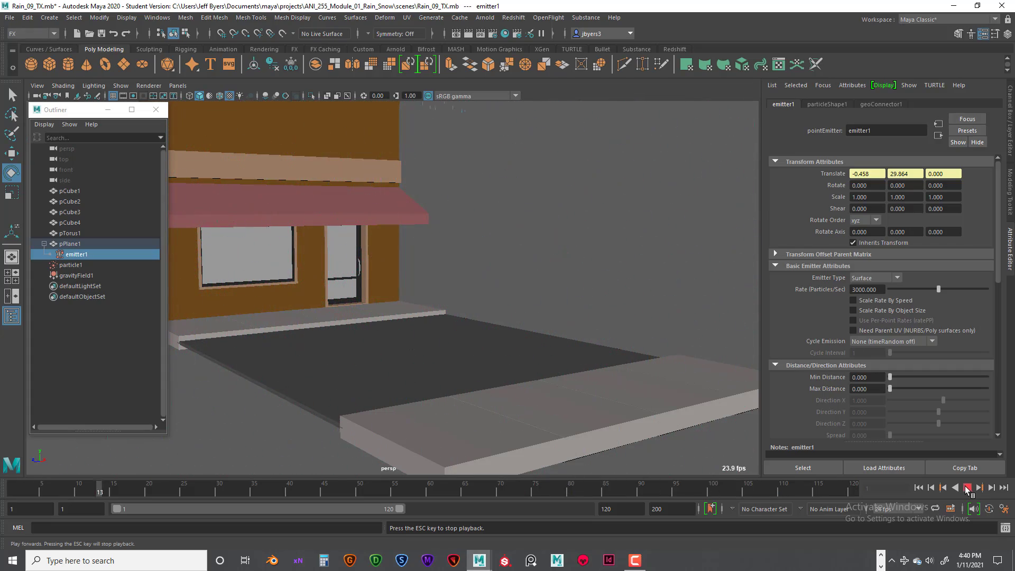
alt+drag(517, 311, 427, 270)
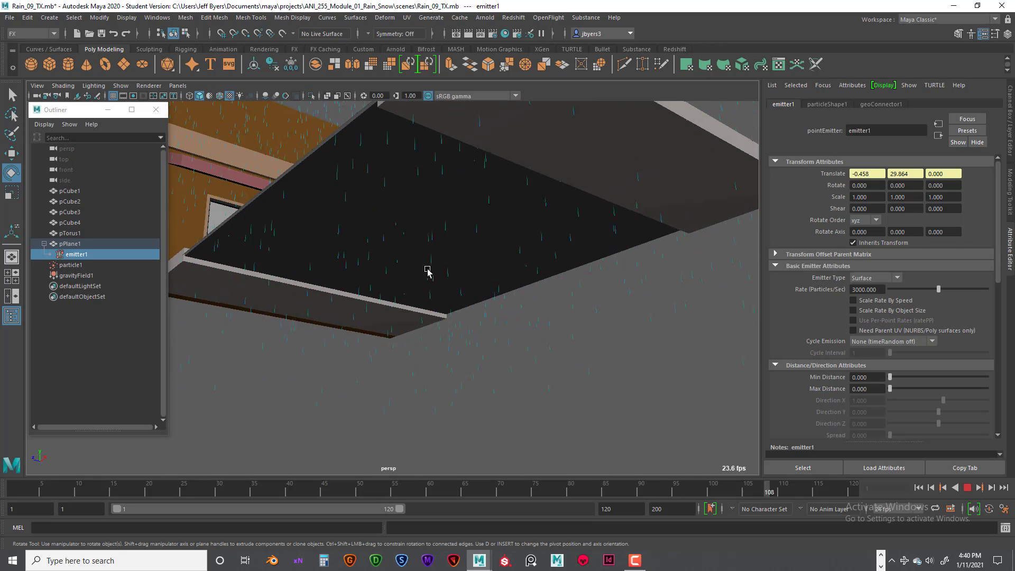
mouse_move(527, 305)
alt+right_down()
mouse_move(518, 322)
mouse_move(527, 313)
alt+right_up()
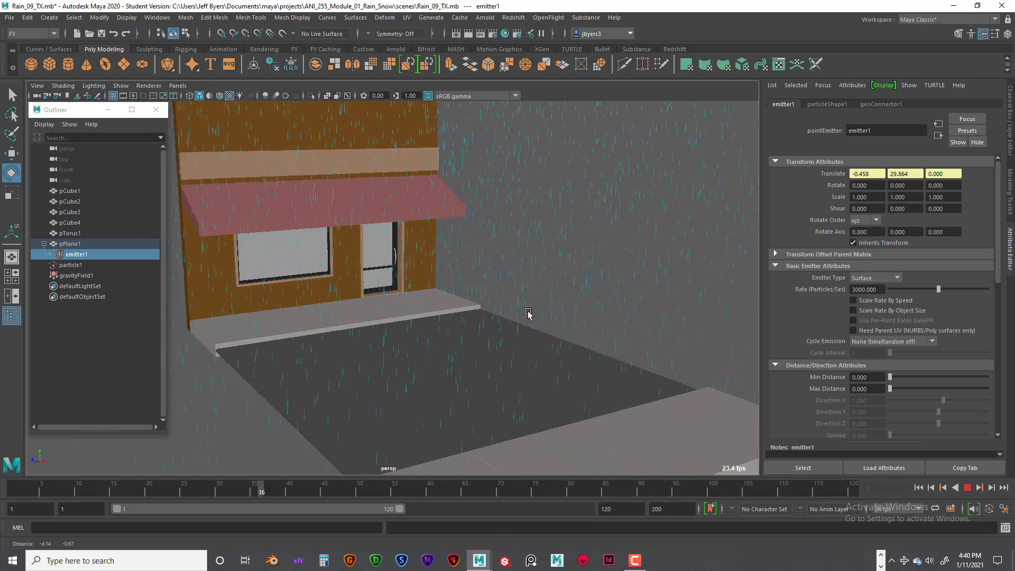
alt+drag(528, 313, 494, 290)
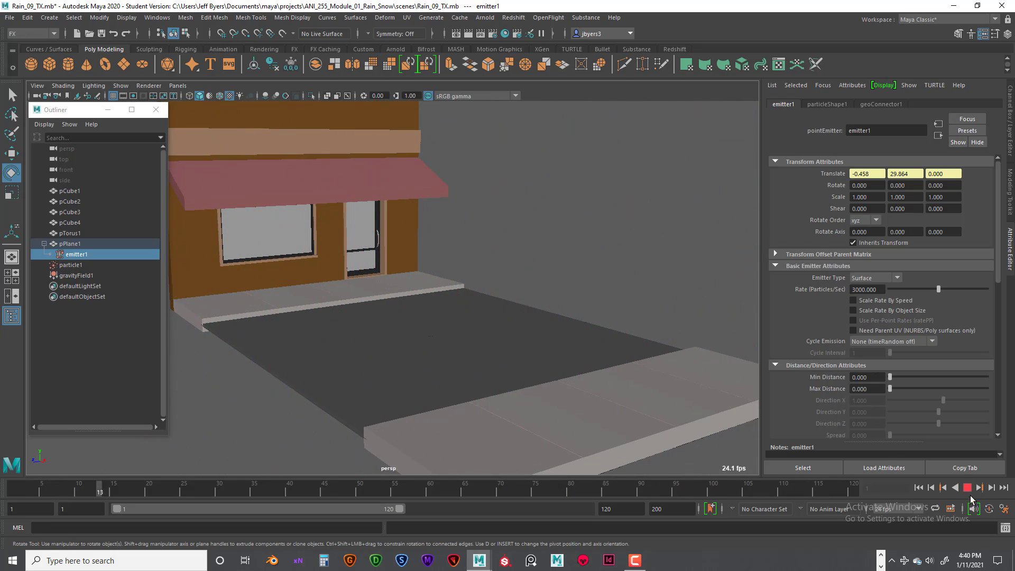
click(967, 487)
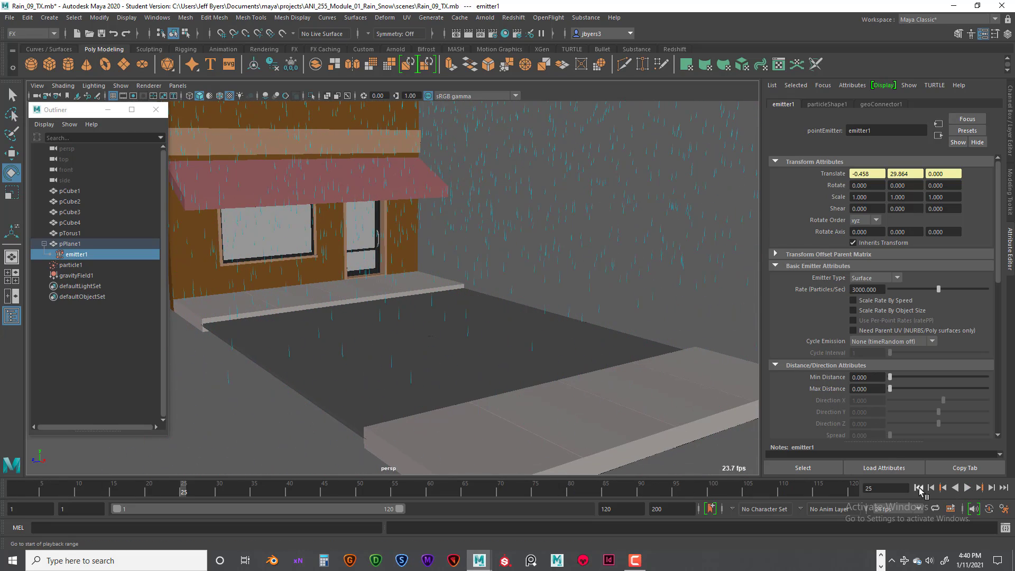
click(918, 487)
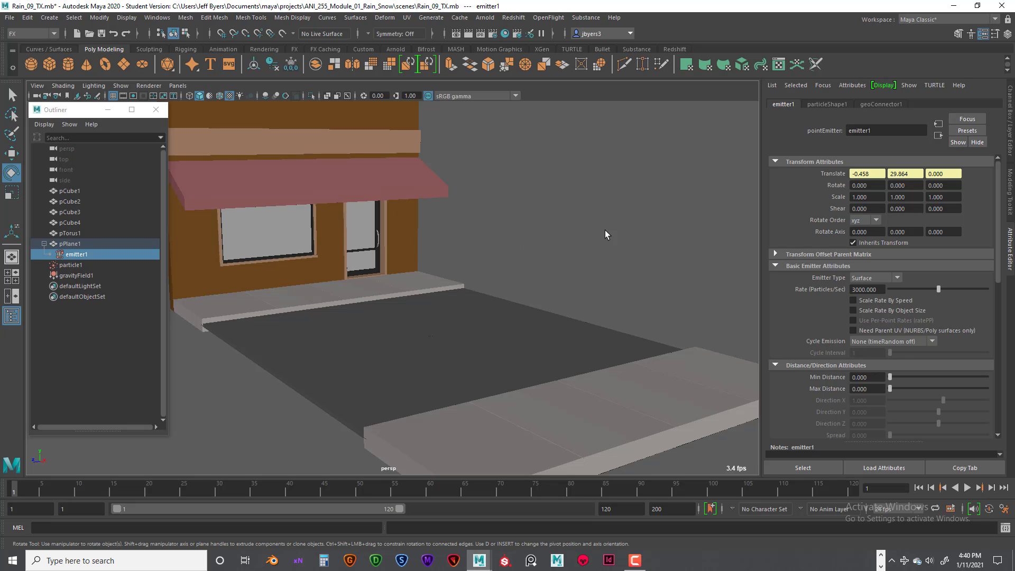
Make particle1 collide with the sidewalk across the road, pCube3, using resilience 0.150, friction 0.100 and offset 0.010.
click(73, 265)
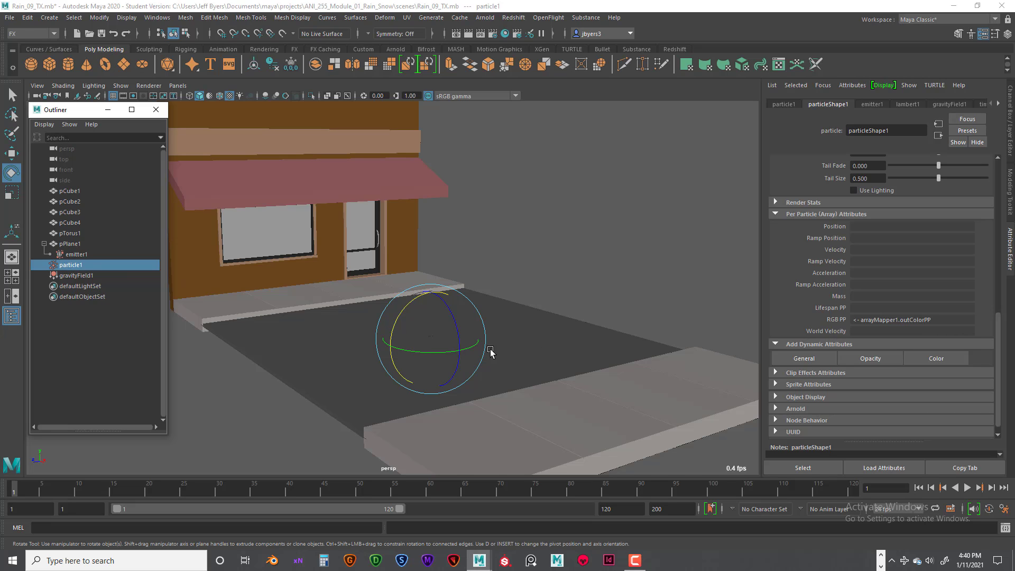
key(q)
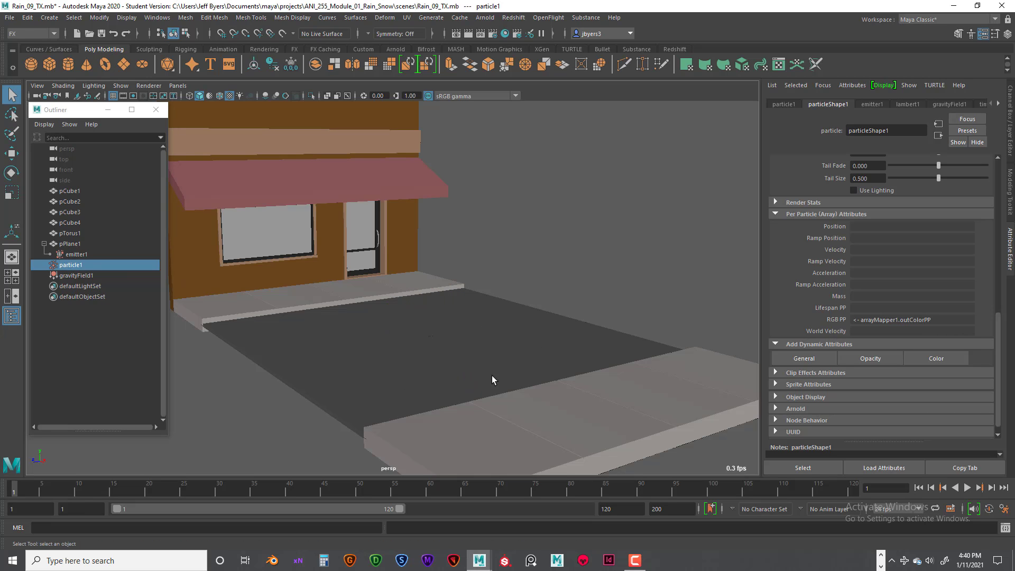
shift+click(578, 415)
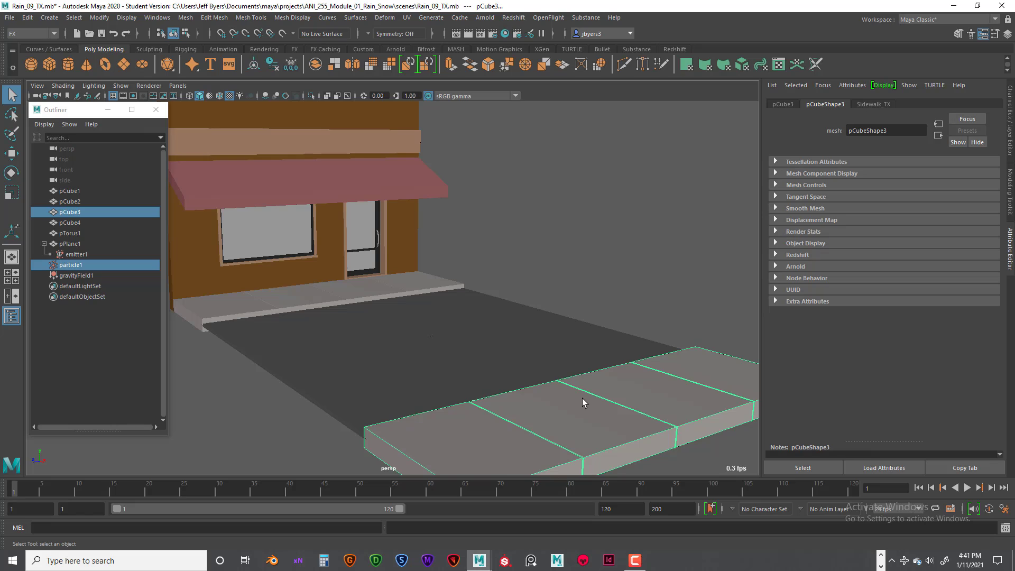
key(space)
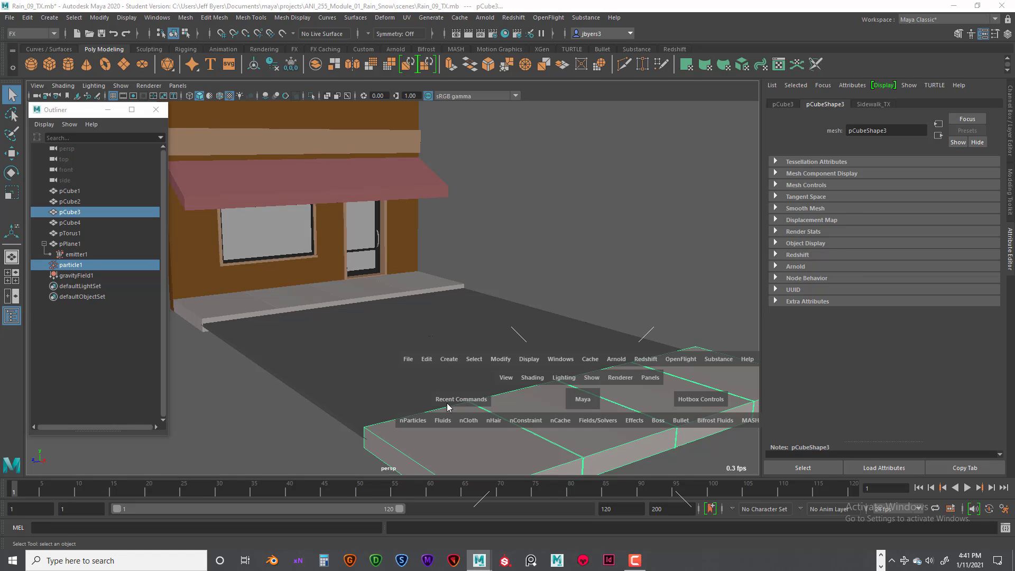
click(415, 420)
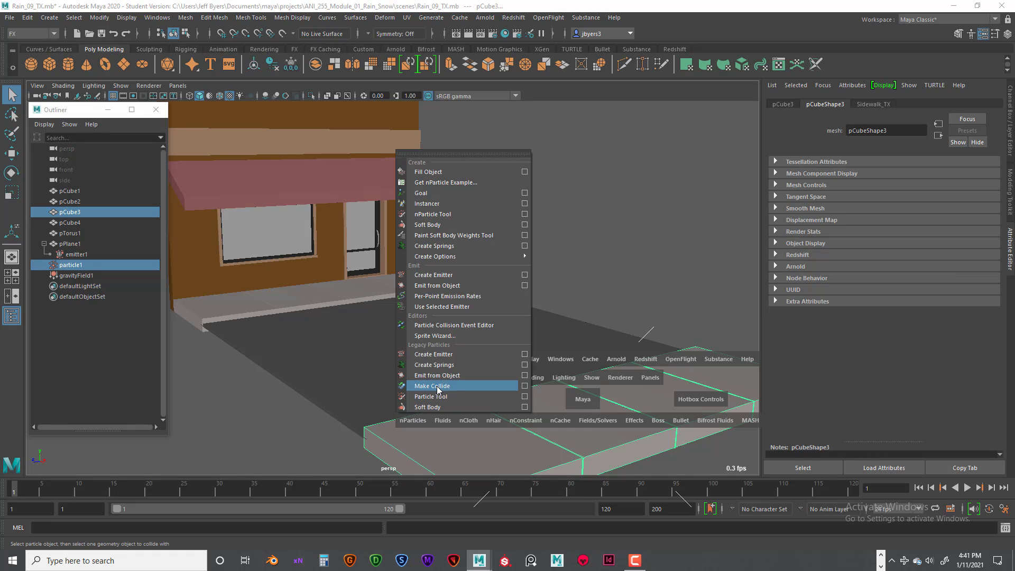
click(524, 386)
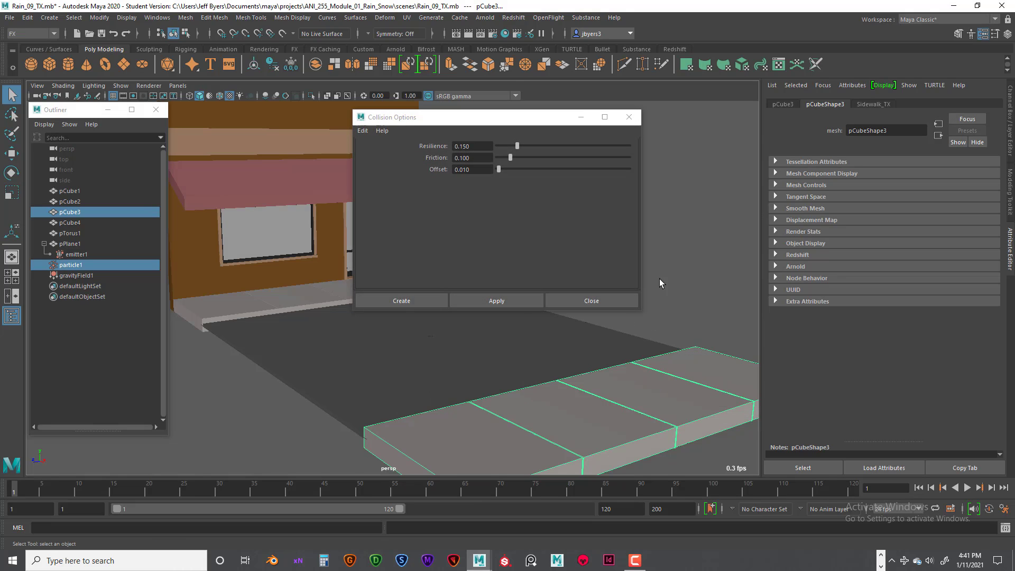
drag(500, 124, 557, 113)
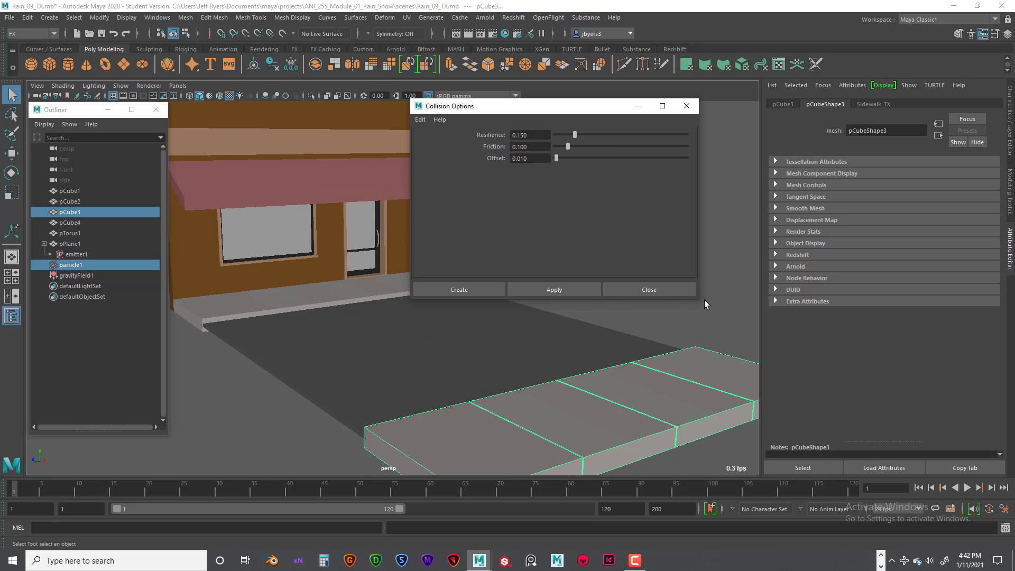
click(517, 147)
click(530, 134)
click(473, 289)
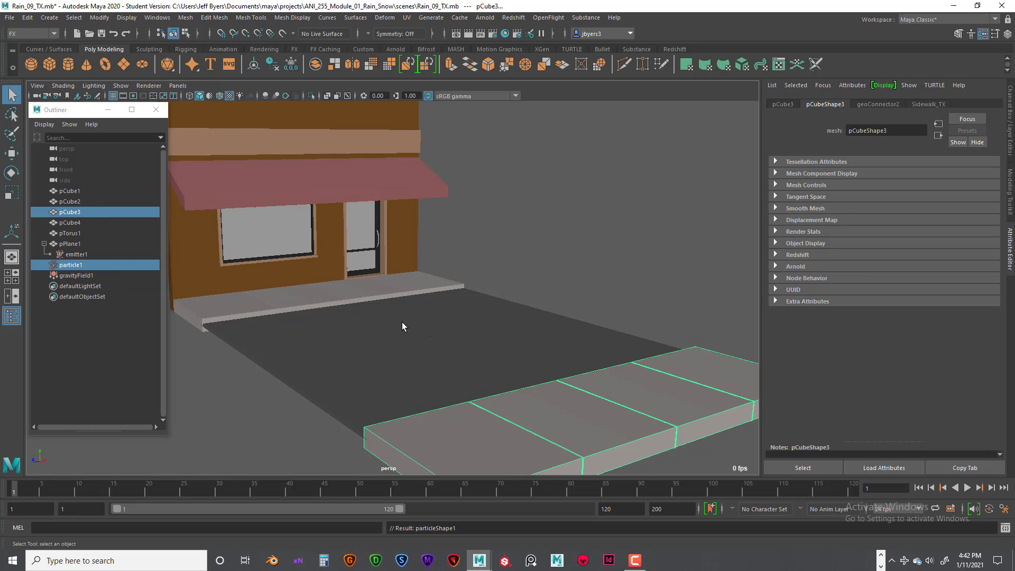
Make particle1 collide with the road, pCube1, using the legacy Make Collide command.
click(74, 264)
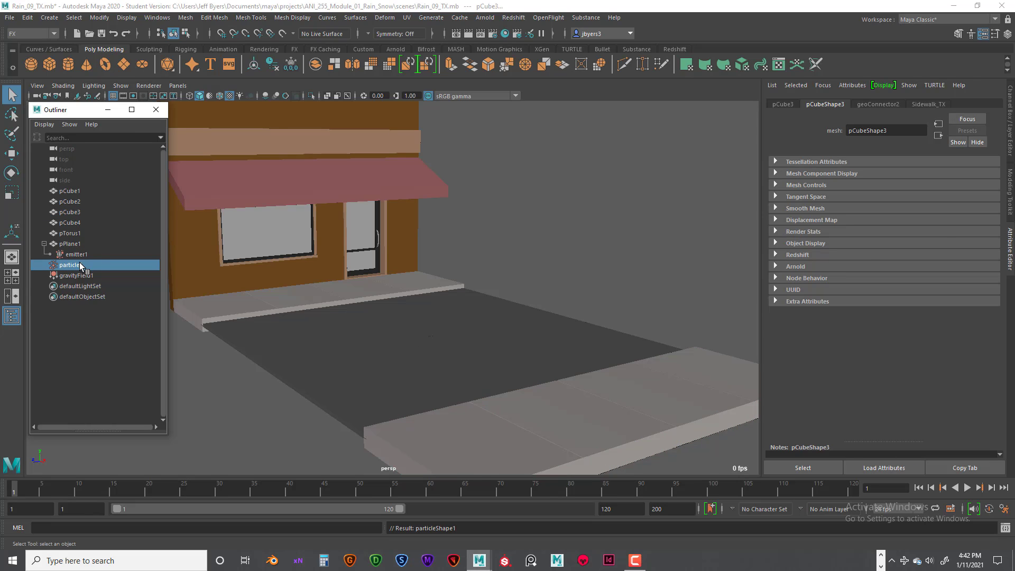
shift+click(416, 348)
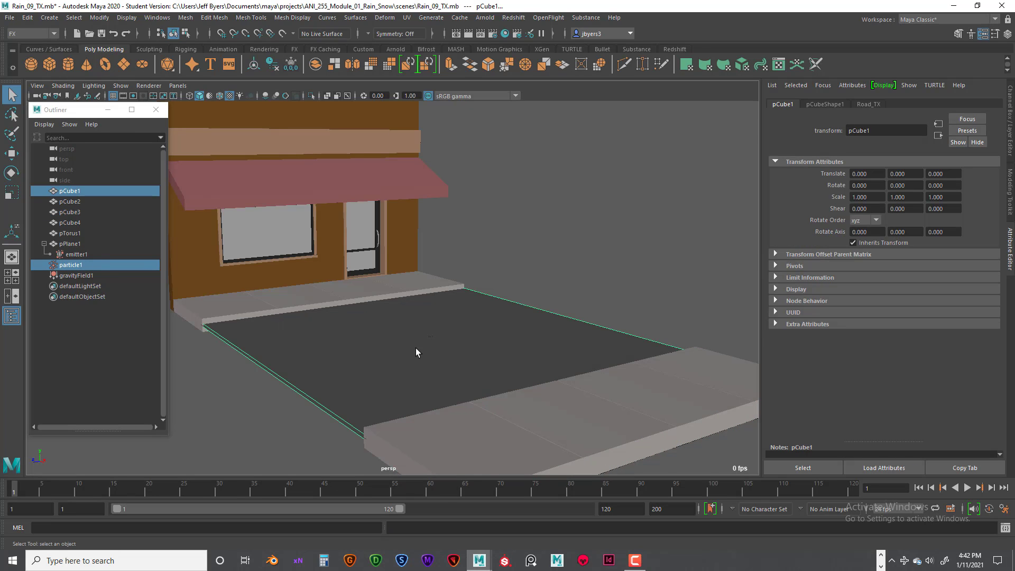
click(70, 264)
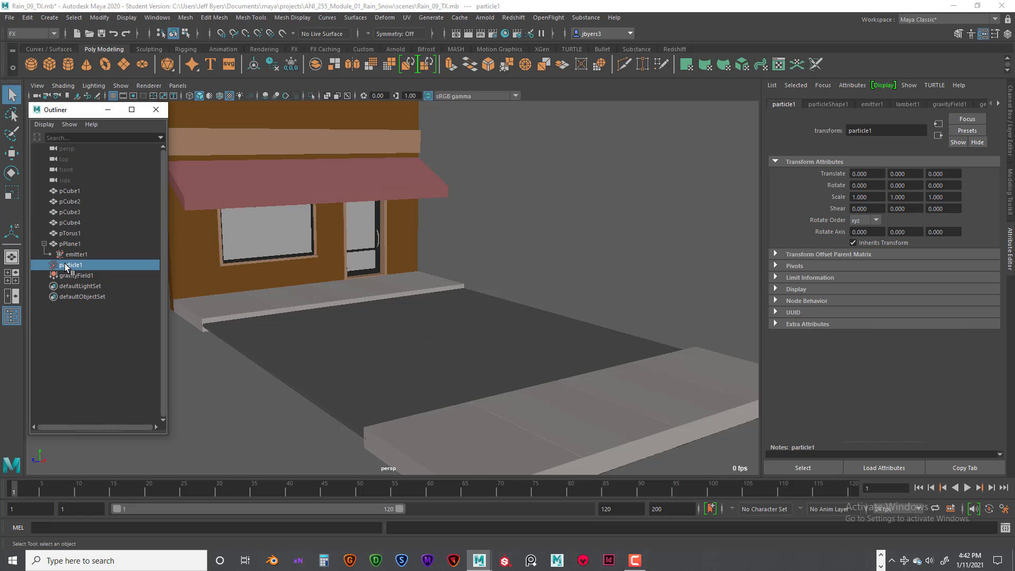
shift+click(414, 349)
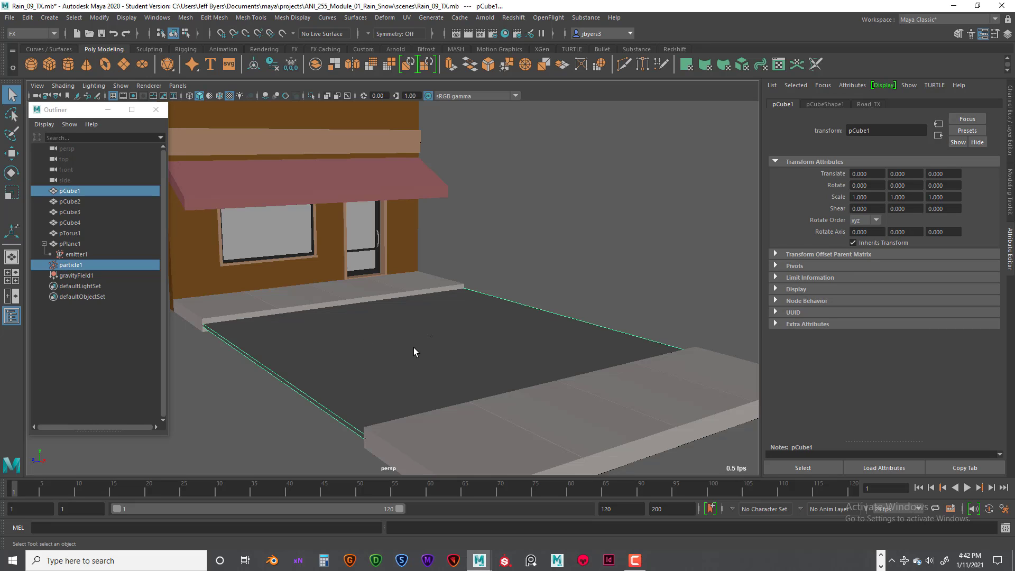
key(space)
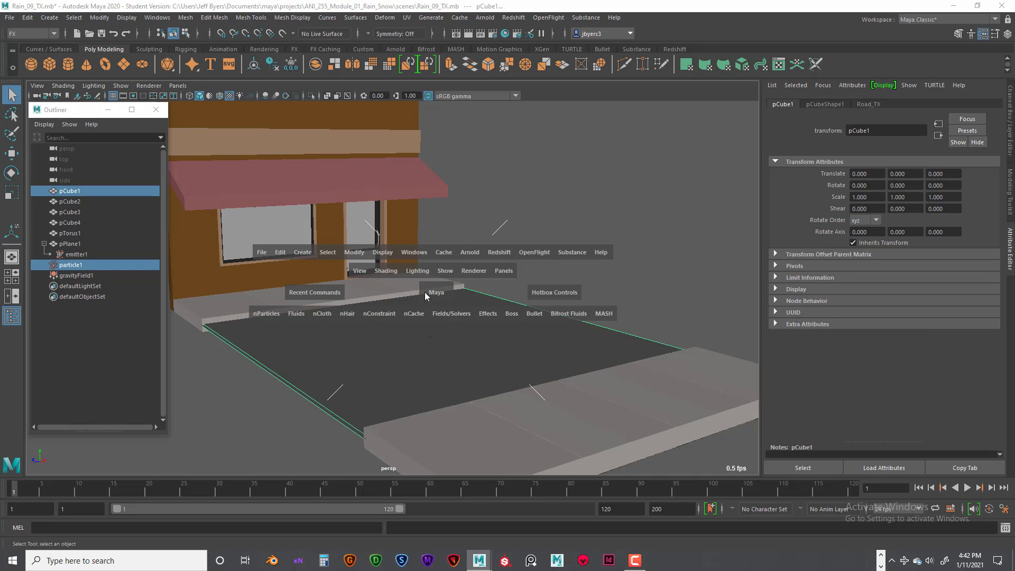
click(276, 314)
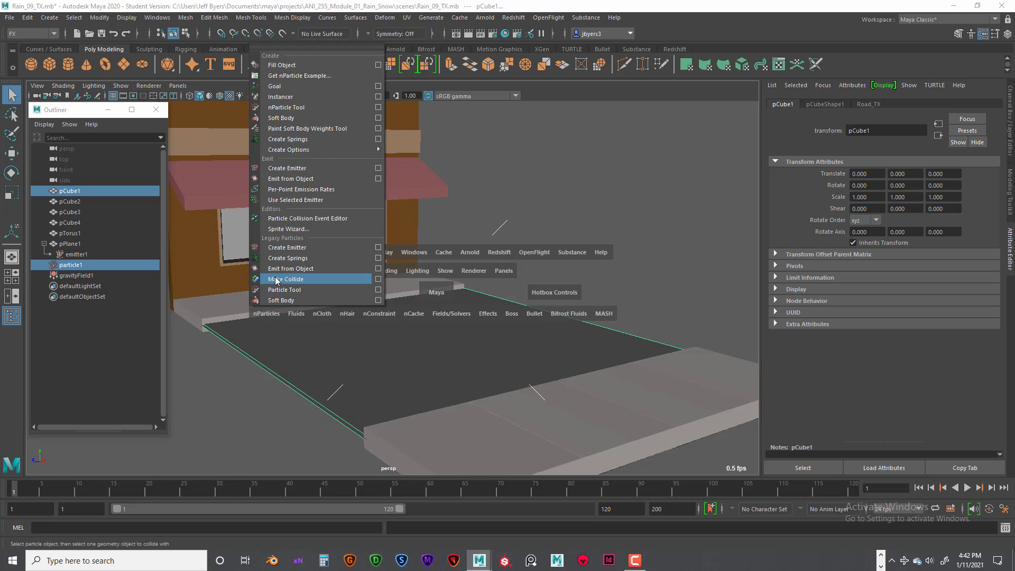
click(369, 279)
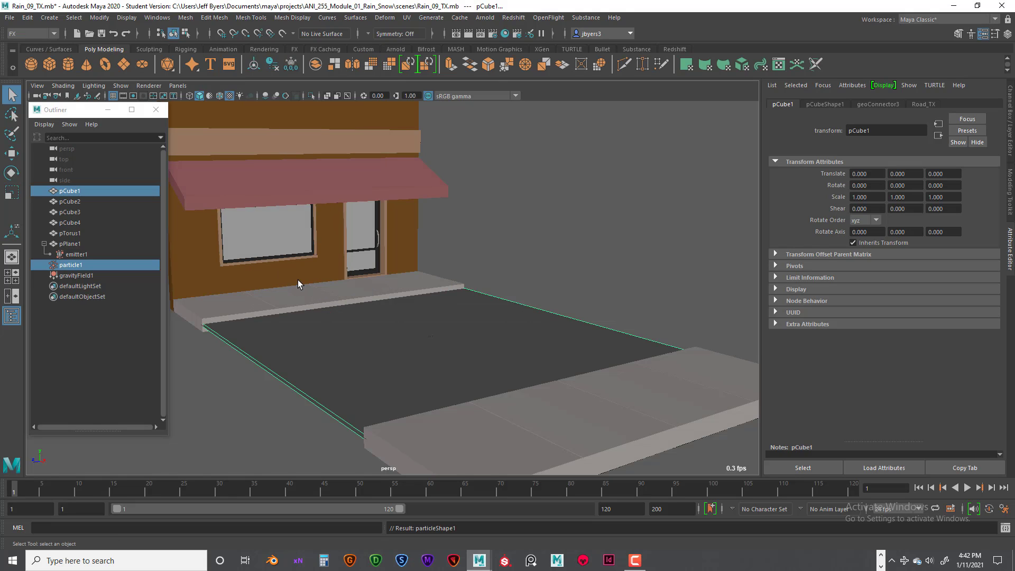
Repeat Make Collide to make particle1 collide with the storefront sidewalk, pCube2, and with the building, pCube4.
click(80, 266)
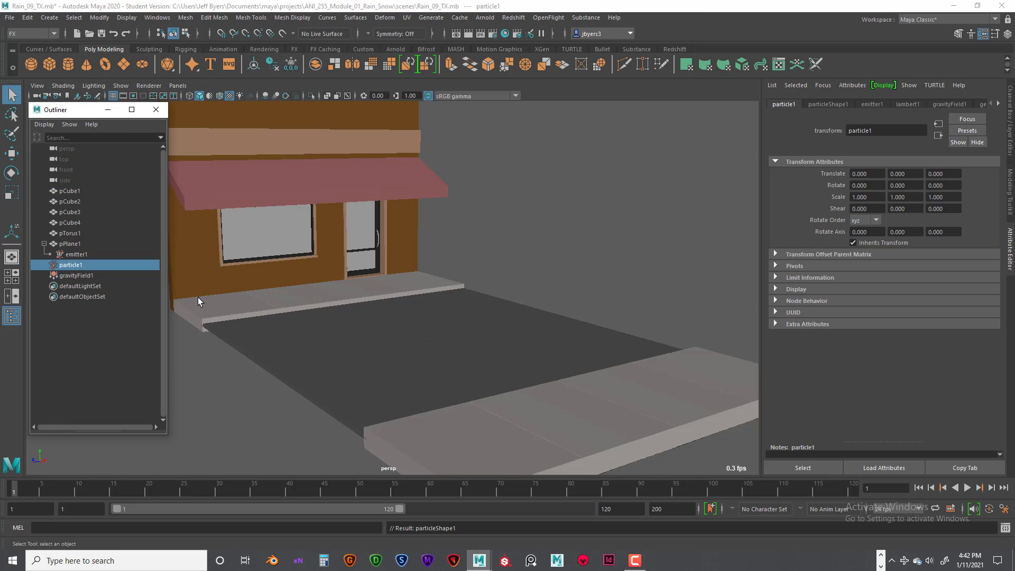
shift+click(279, 294)
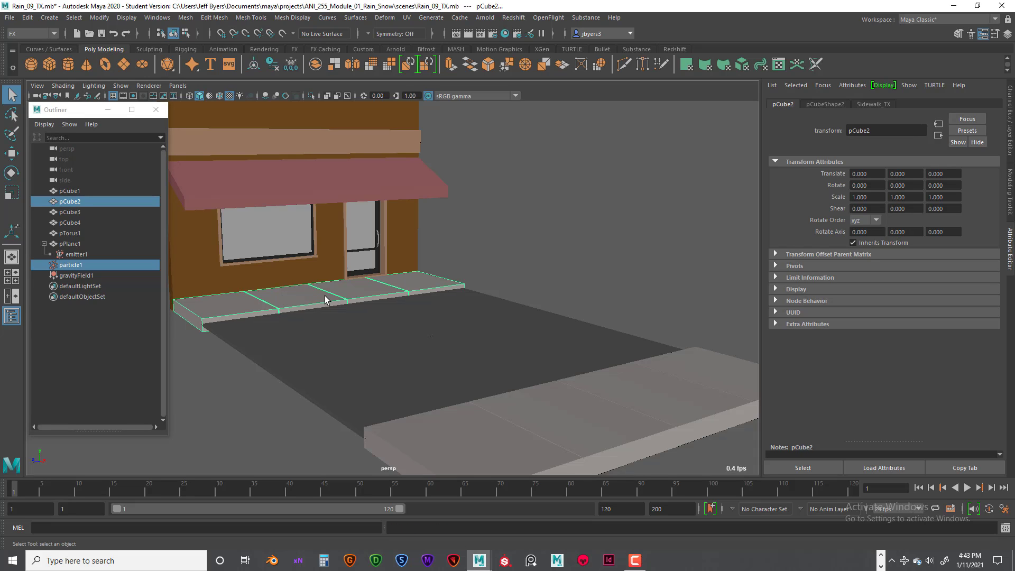
key(g)
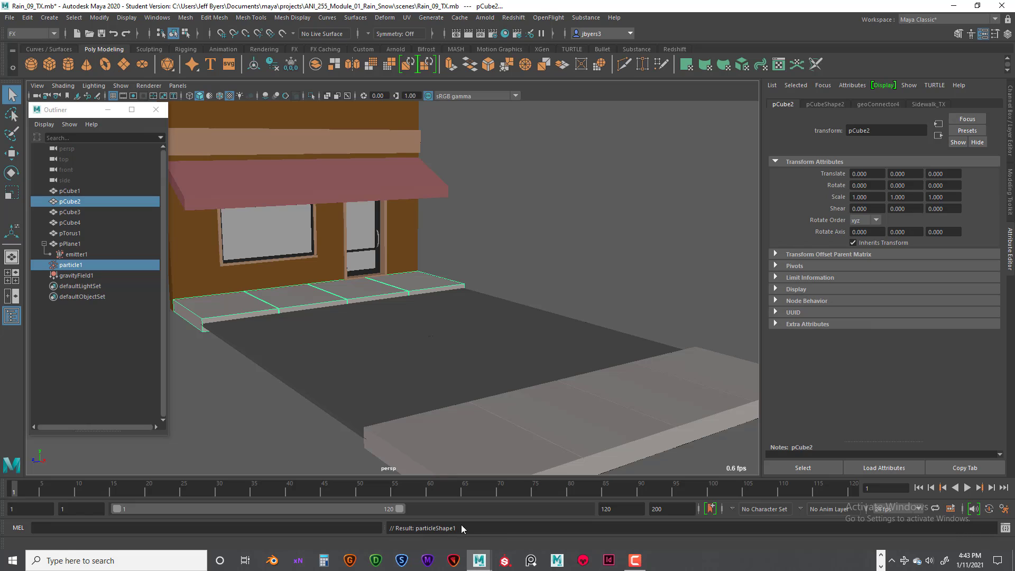
click(76, 265)
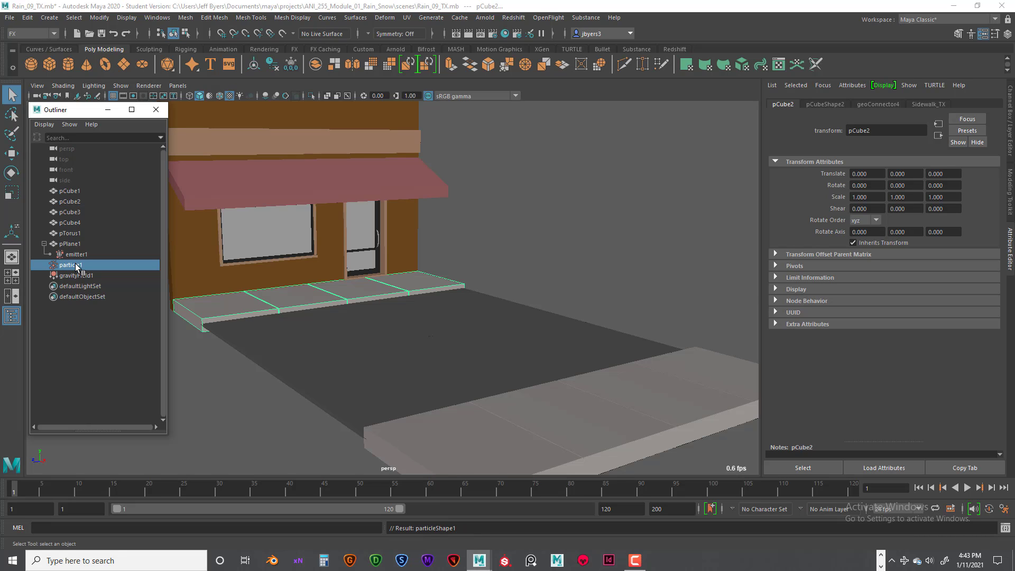
shift+click(205, 270)
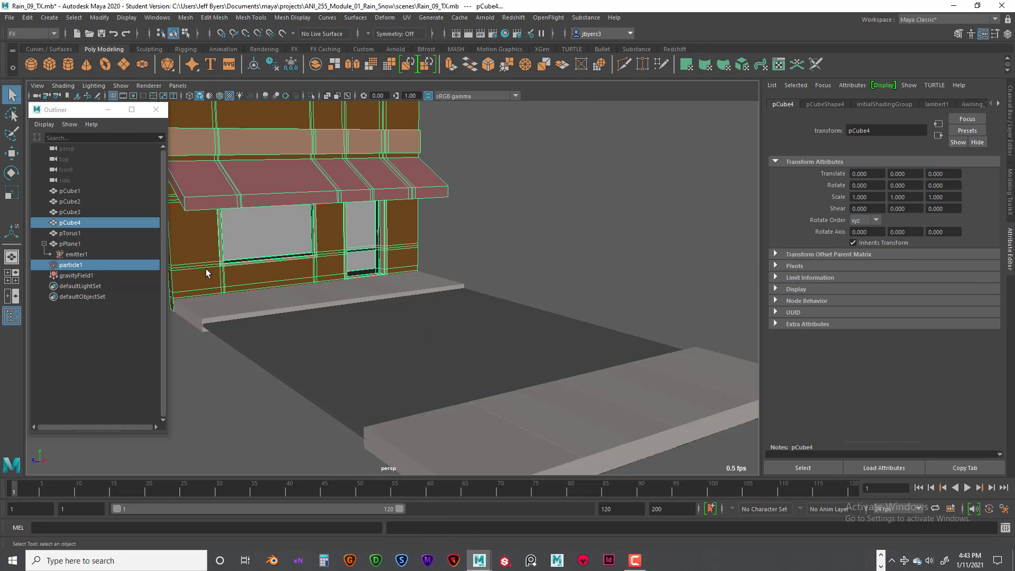
key(g)
Examine the geoConnector collision attributes of both sidewalks, the road and the building.
click(357, 196)
click(415, 293)
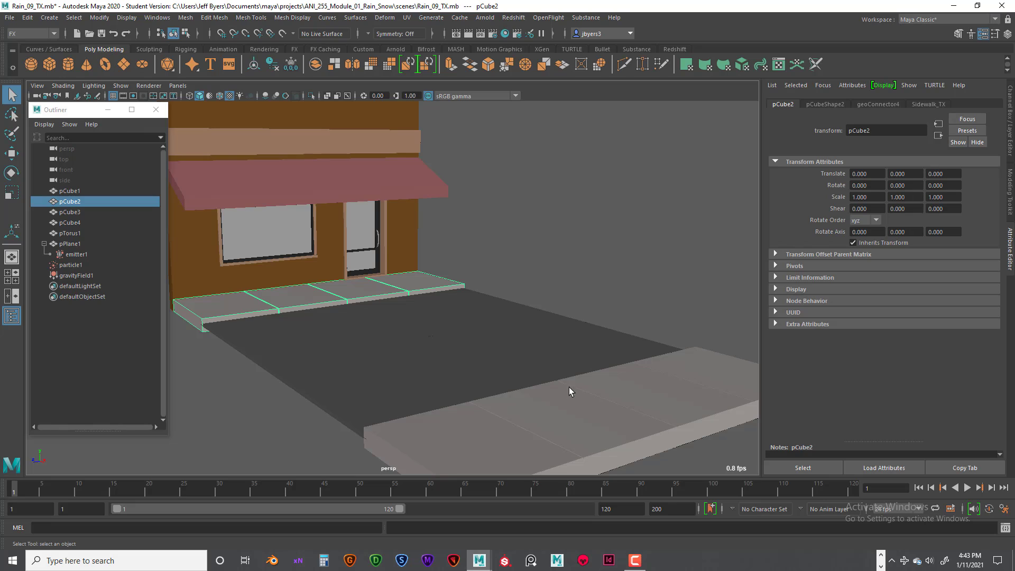
click(887, 105)
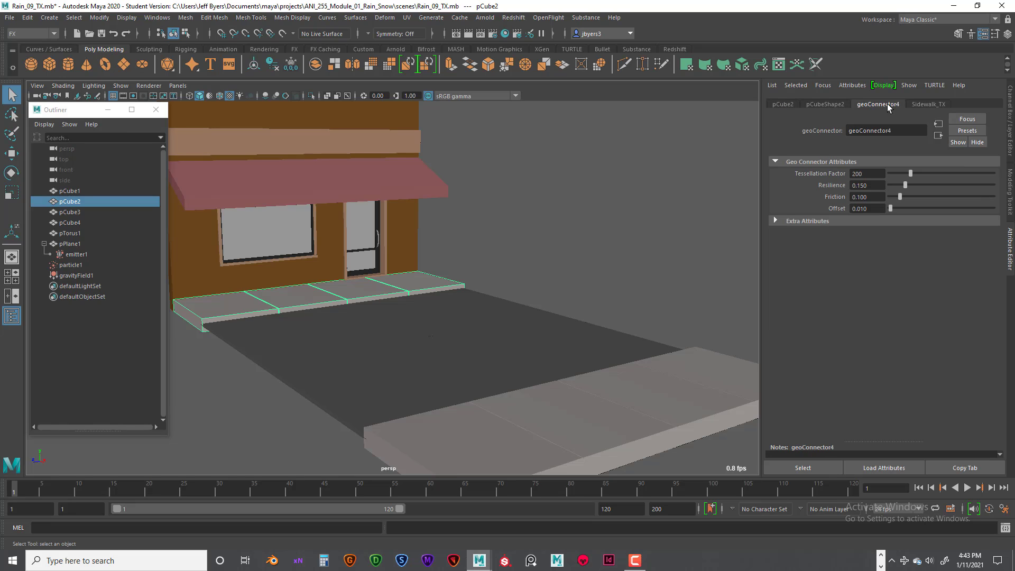
click(594, 399)
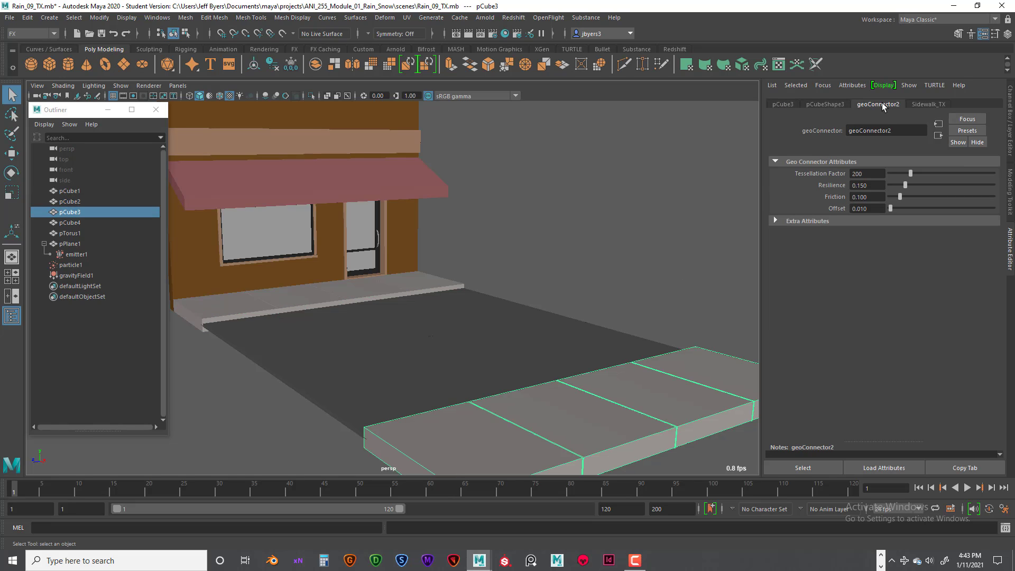
click(506, 343)
click(391, 136)
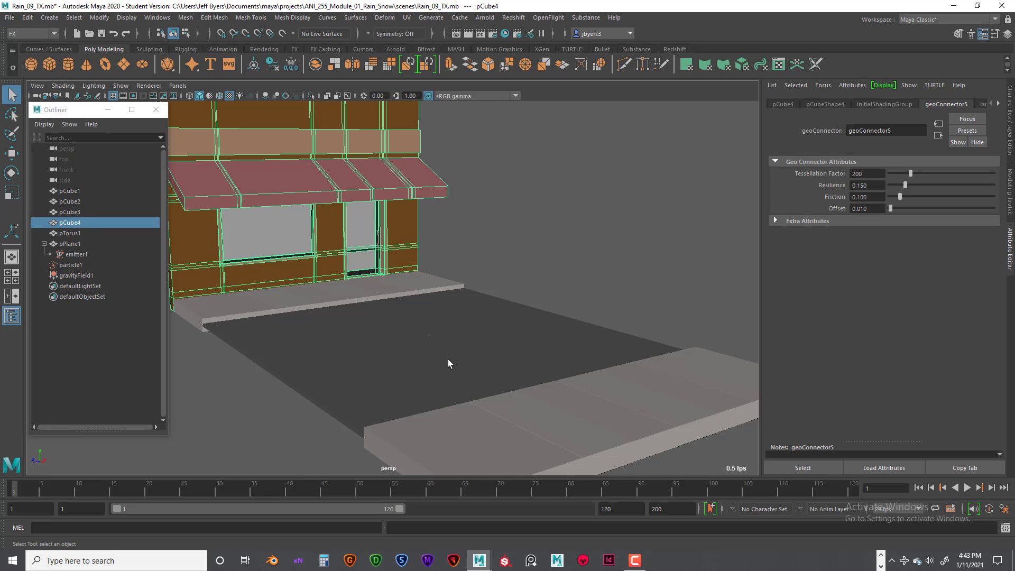
alt+drag(451, 356, 563, 366)
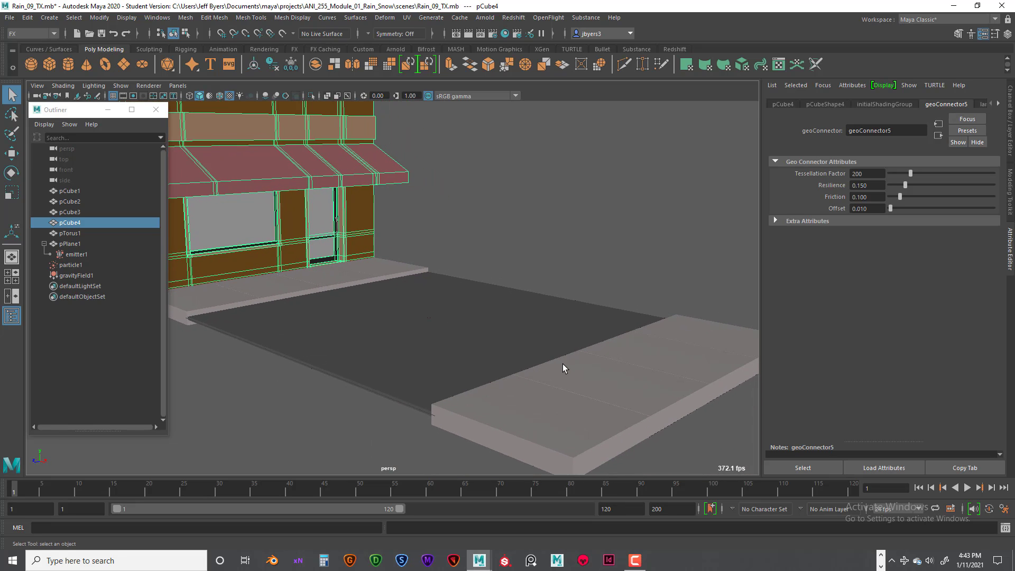
click(559, 363)
click(307, 278)
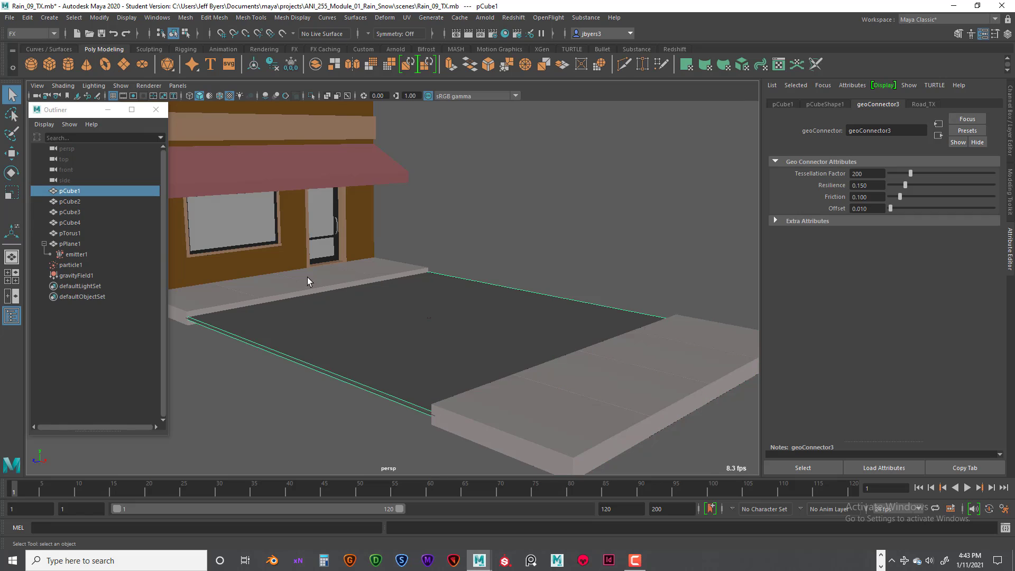
click(298, 260)
click(327, 274)
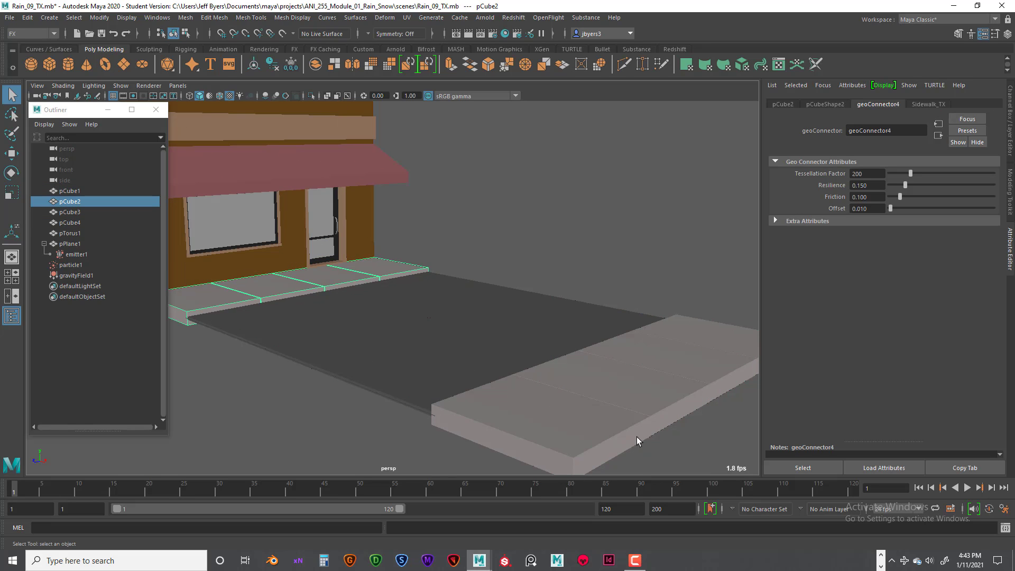
Play the rain and examine its collisions with the awning, sidewalks and road in the perspective and front views.
click(967, 487)
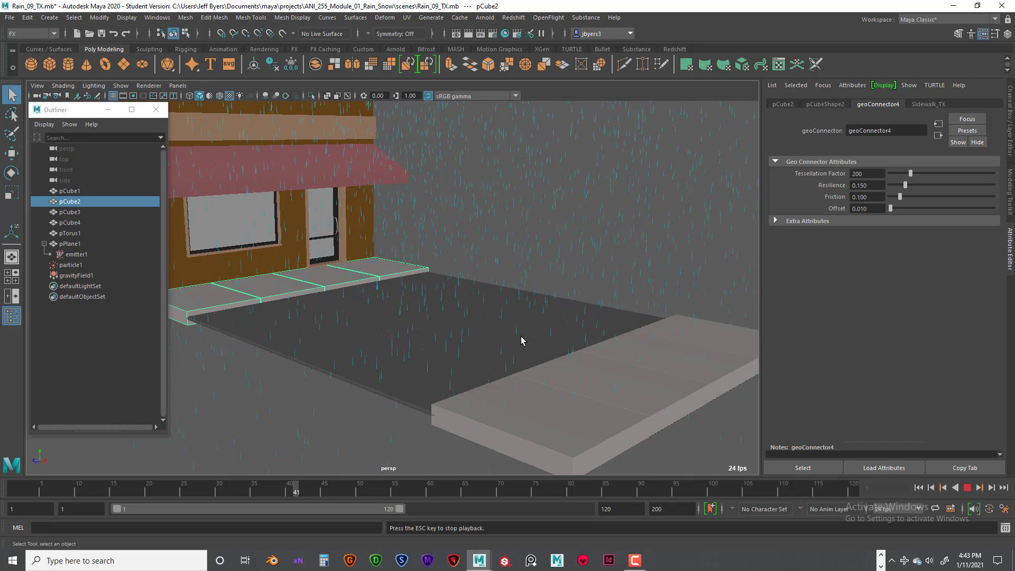
mouse_move(516, 342)
alt+mouse_down()
mouse_move(507, 326)
mouse_move(528, 329)
alt+mouse_up()
key(space)
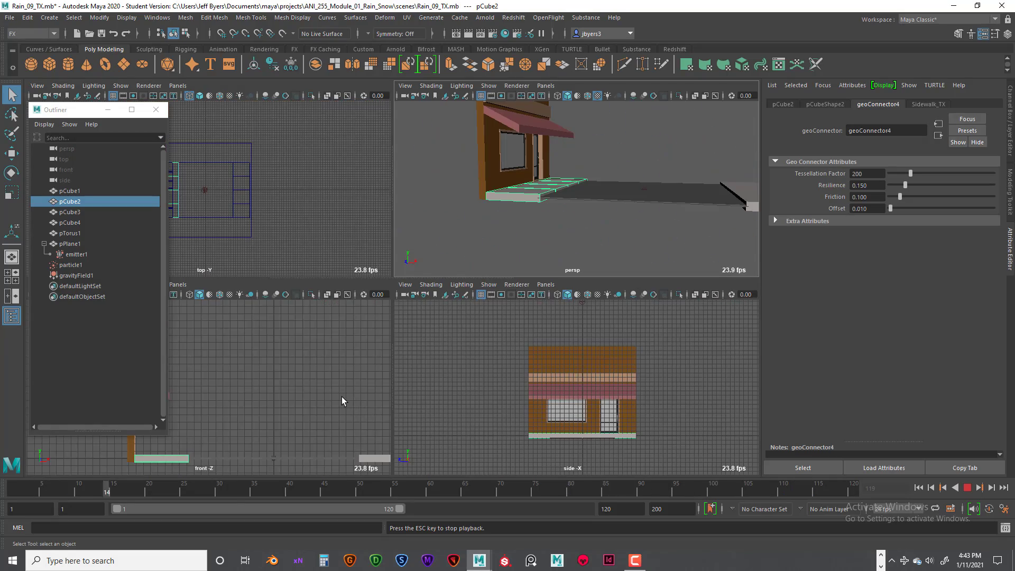
key(space)
alt+middle_drag(591, 382, 460, 321)
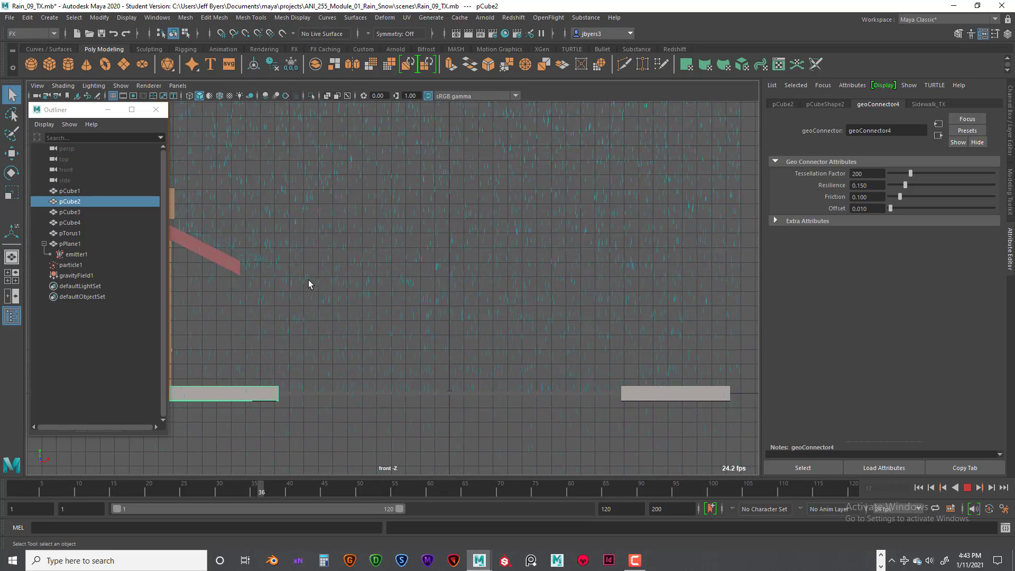
alt+middle_drag(308, 284, 334, 280)
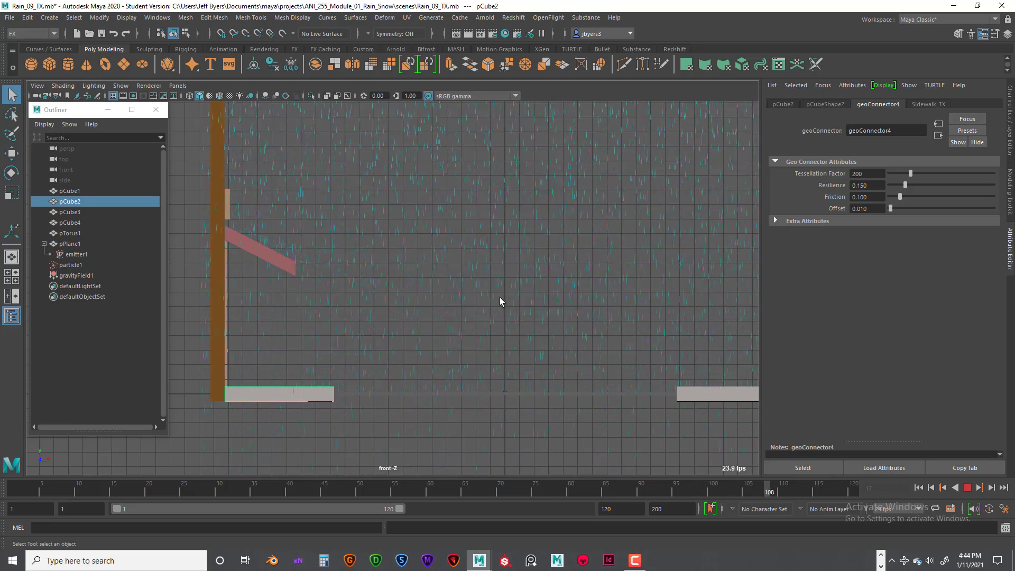
Return to the perspective view and check the playing rain from below the ground, from afar and close to the storefront.
key(space)
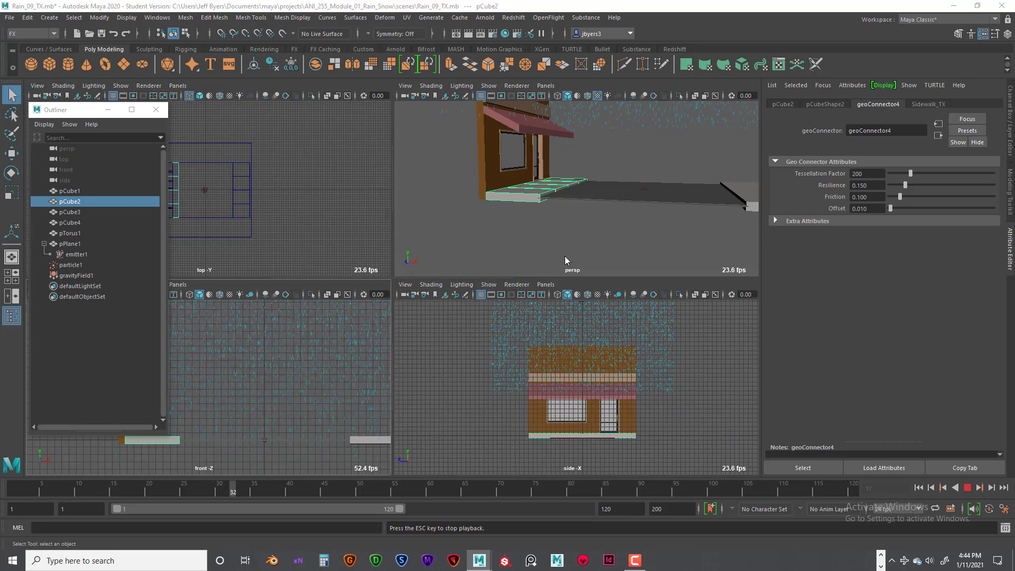
key(space)
alt+drag(479, 344, 441, 259)
alt+middle_drag(440, 259, 434, 256)
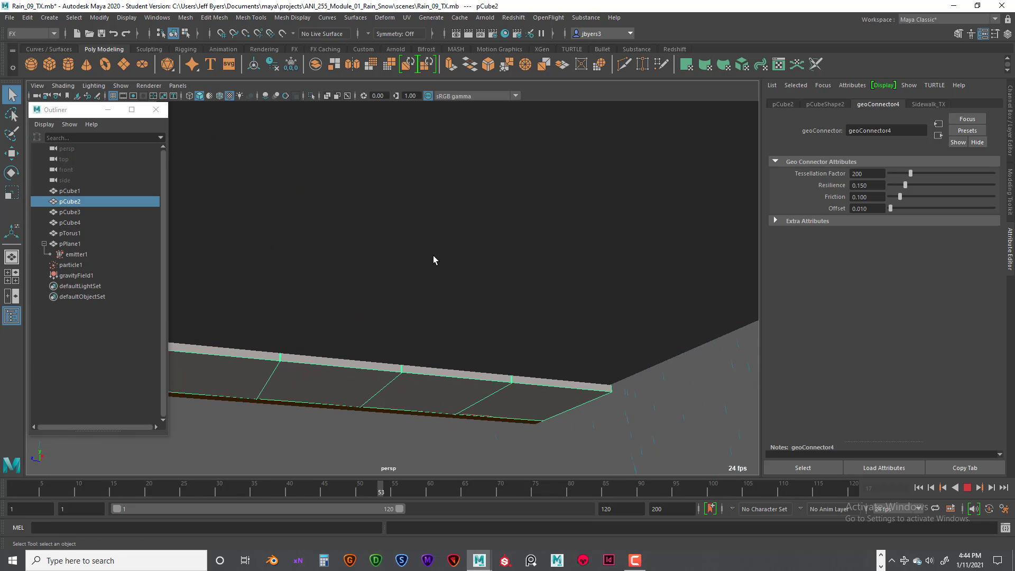
alt+drag(433, 259, 475, 321)
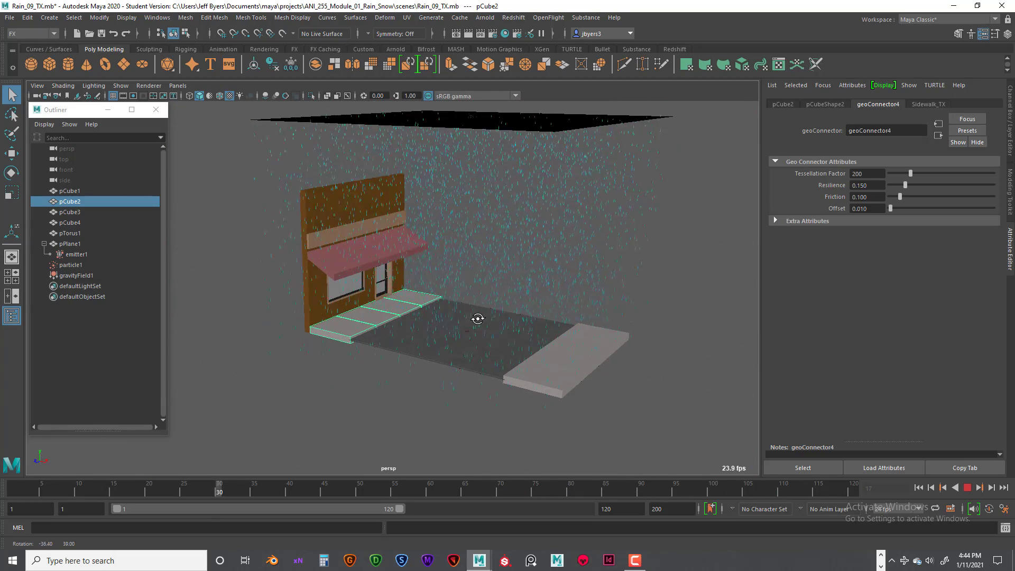
alt+middle_drag(478, 319, 409, 317)
alt+drag(409, 317, 467, 328)
scroll(426, 301, up, 5)
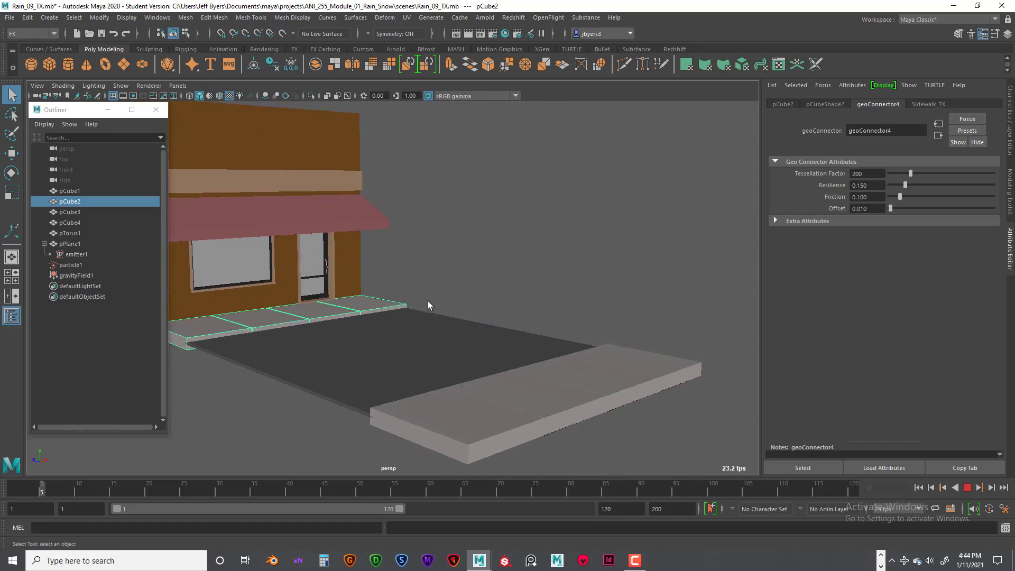
Check the playing rain around the road and sidewalks, clear the selection, and return the stopped playback to frame 1.
alt+drag(430, 290, 516, 320)
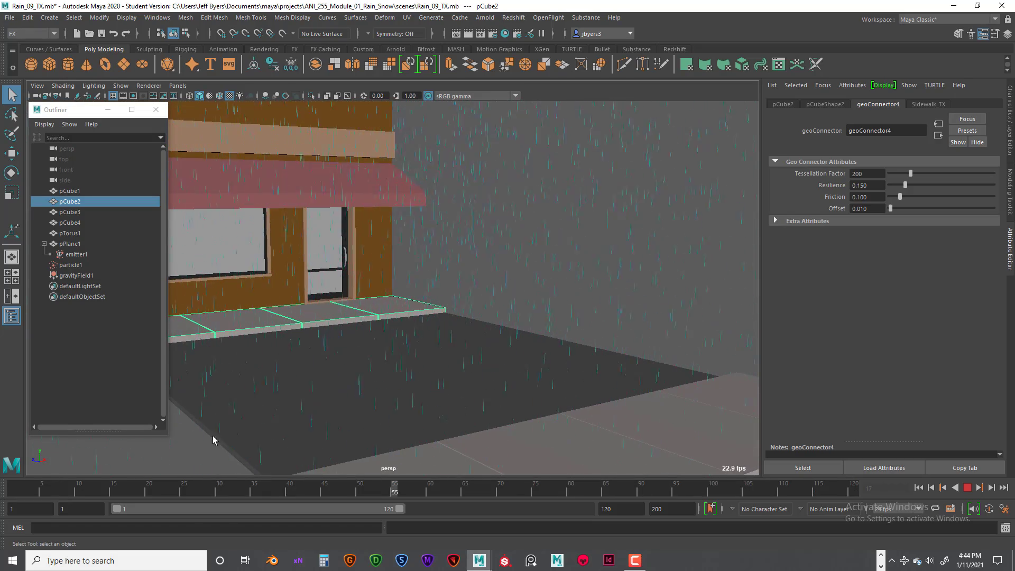
click(191, 458)
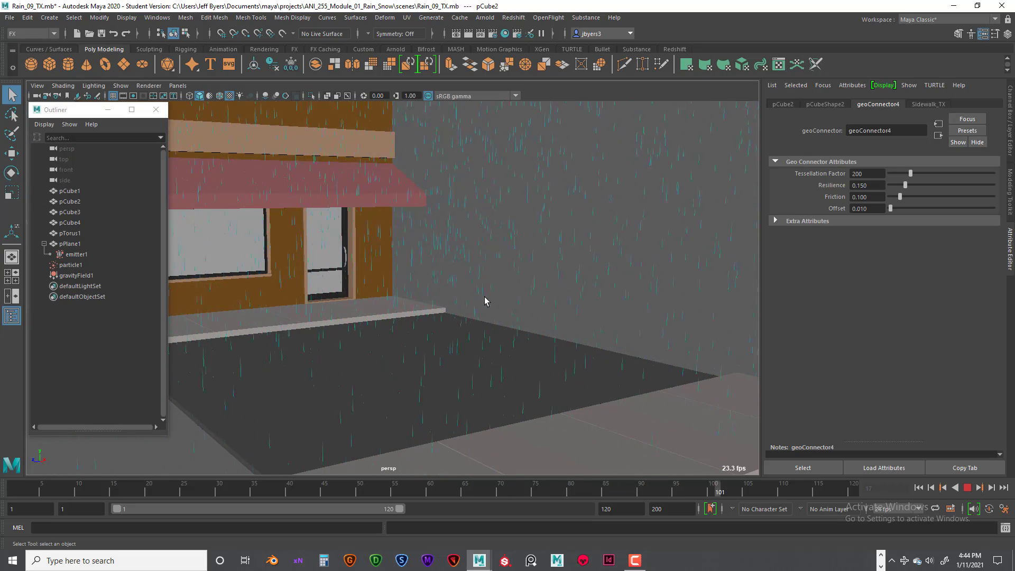
scroll(447, 310, down, 5)
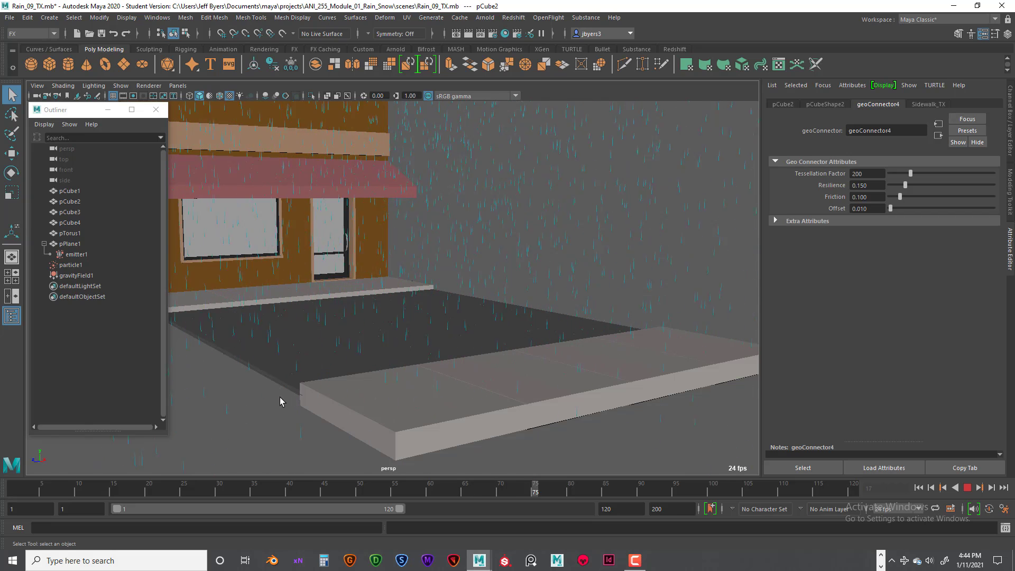
click(966, 487)
drag(160, 493, 12, 490)
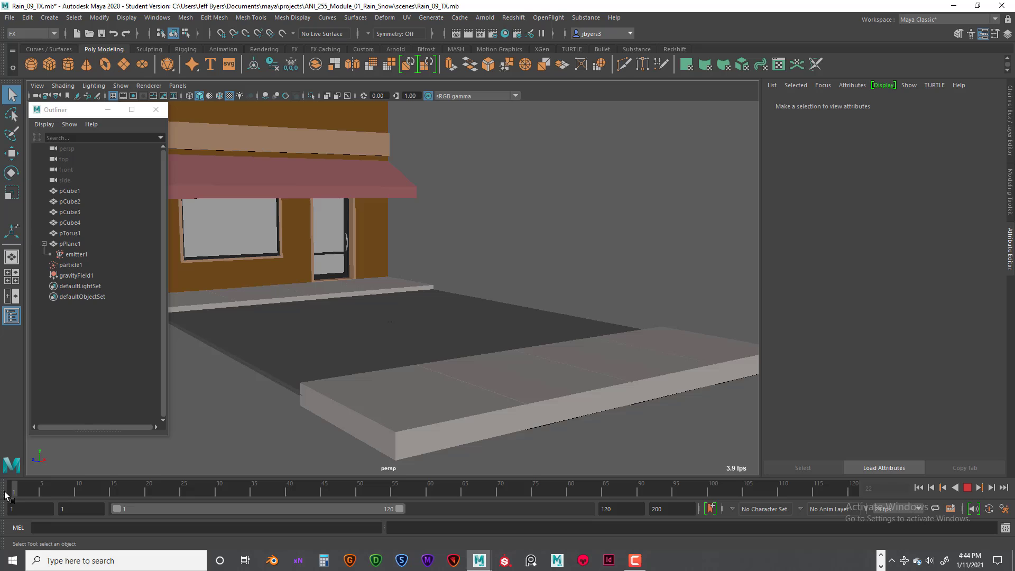
Open the Particle Collision Event Editor for particle1 and arrange the floating windows over the scene.
click(74, 266)
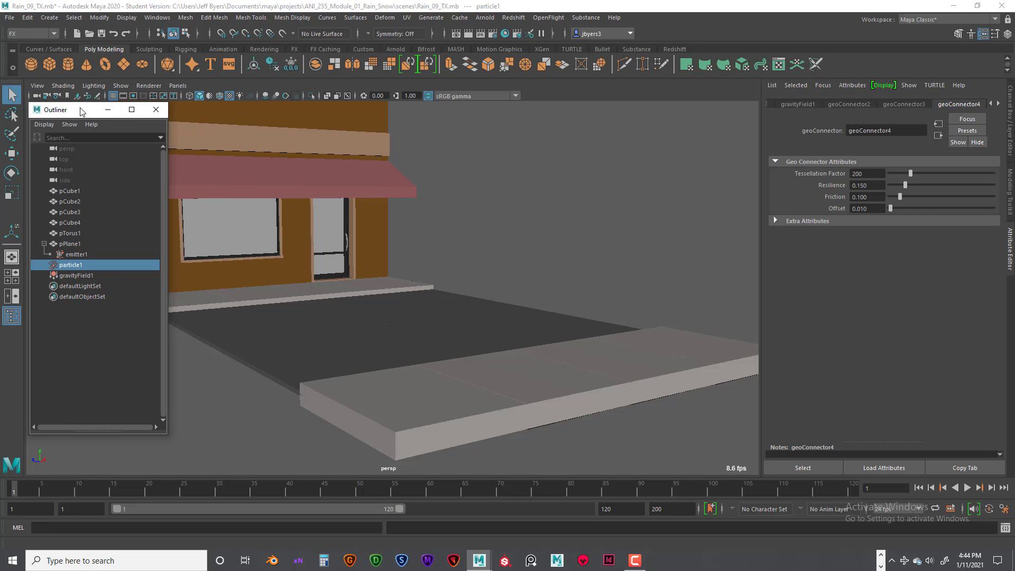
drag(72, 110, 80, 151)
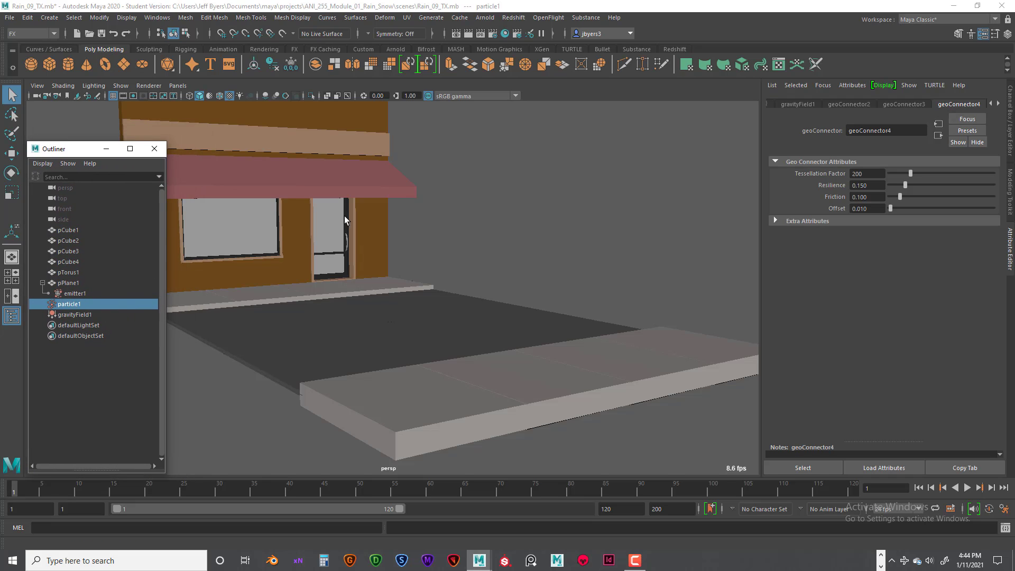
key(space)
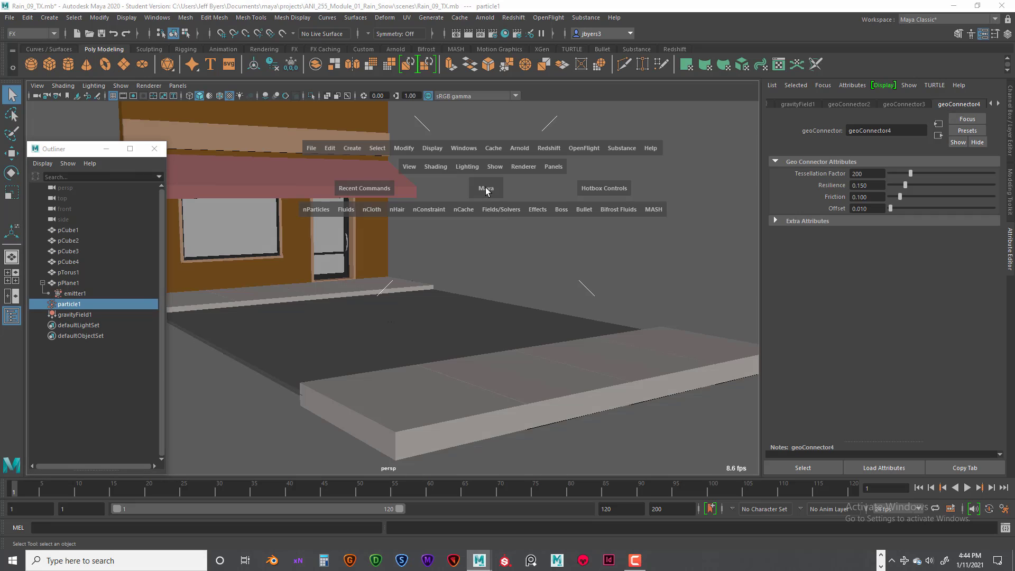
click(313, 209)
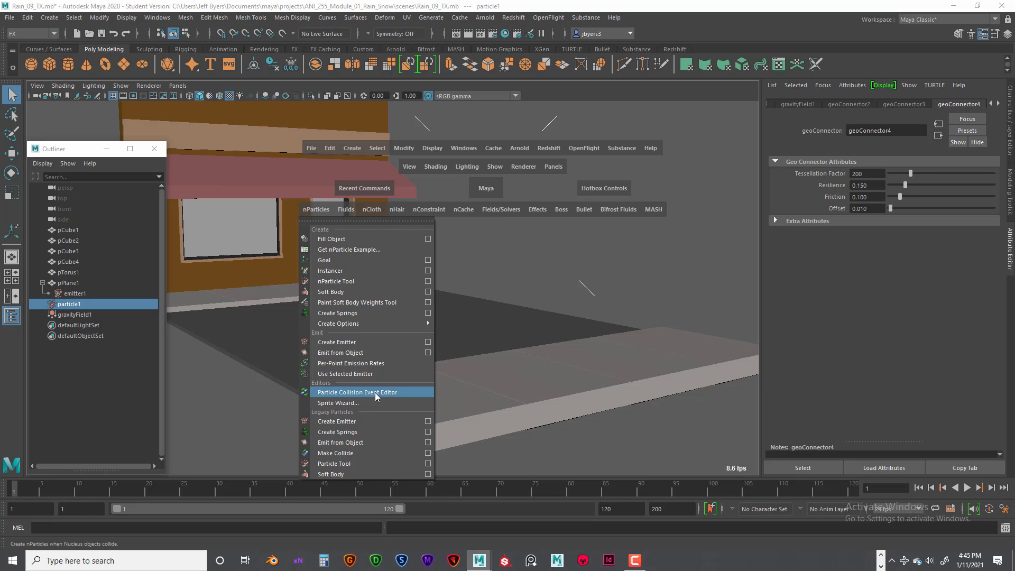
click(391, 393)
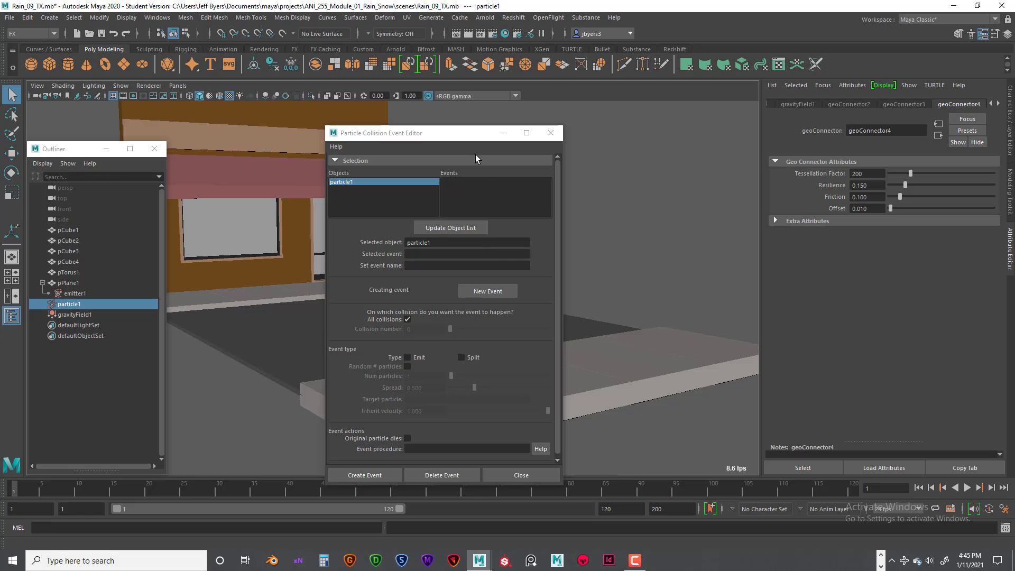
drag(475, 132, 689, 132)
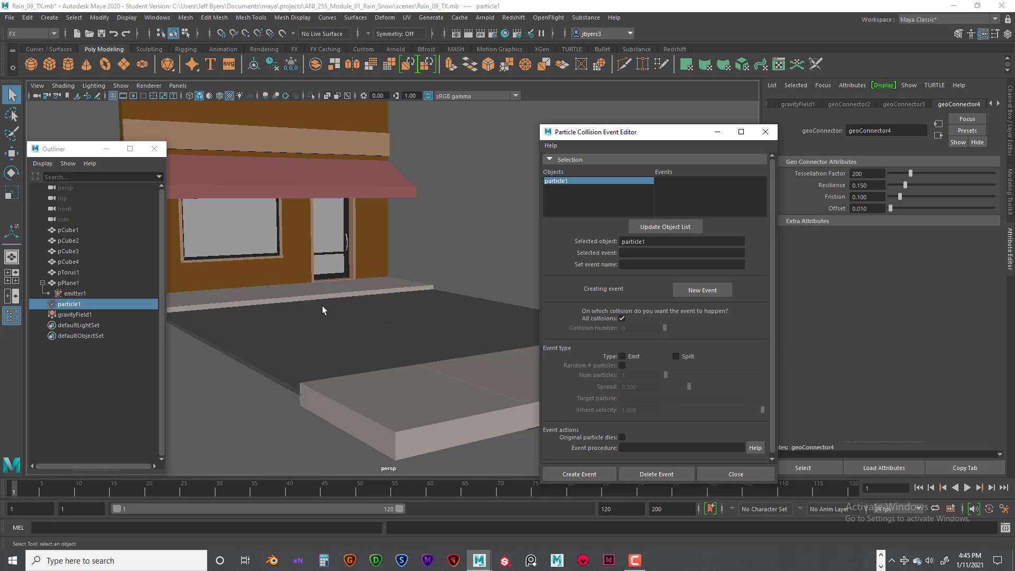
drag(681, 133, 536, 120)
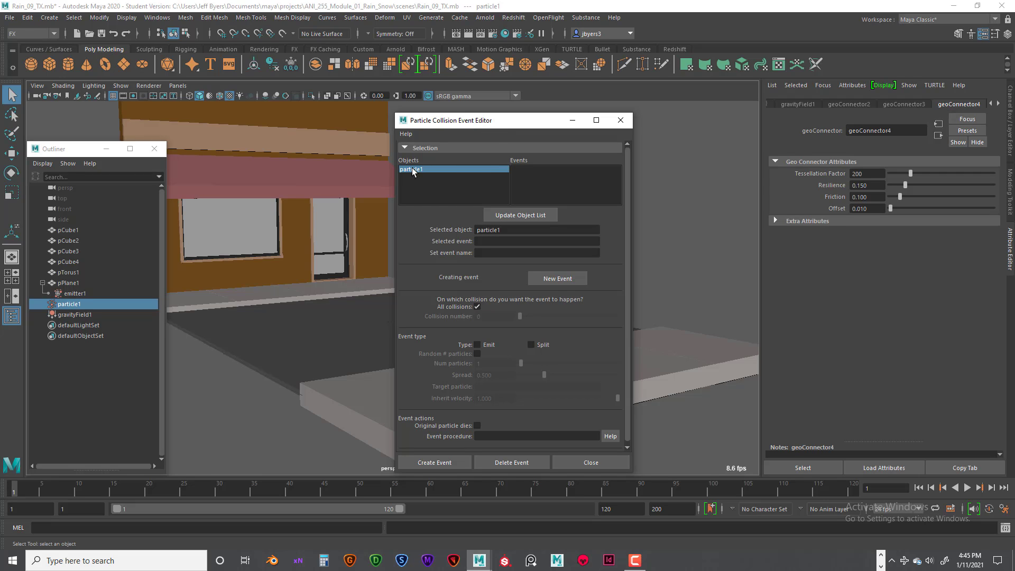
double_click(499, 230)
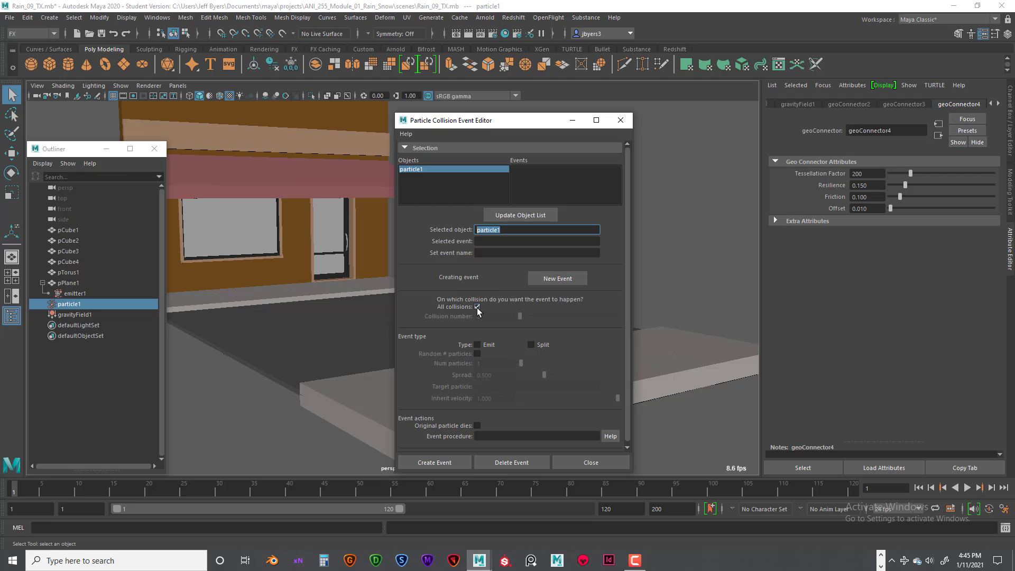
scroll(575, 341, down, 1)
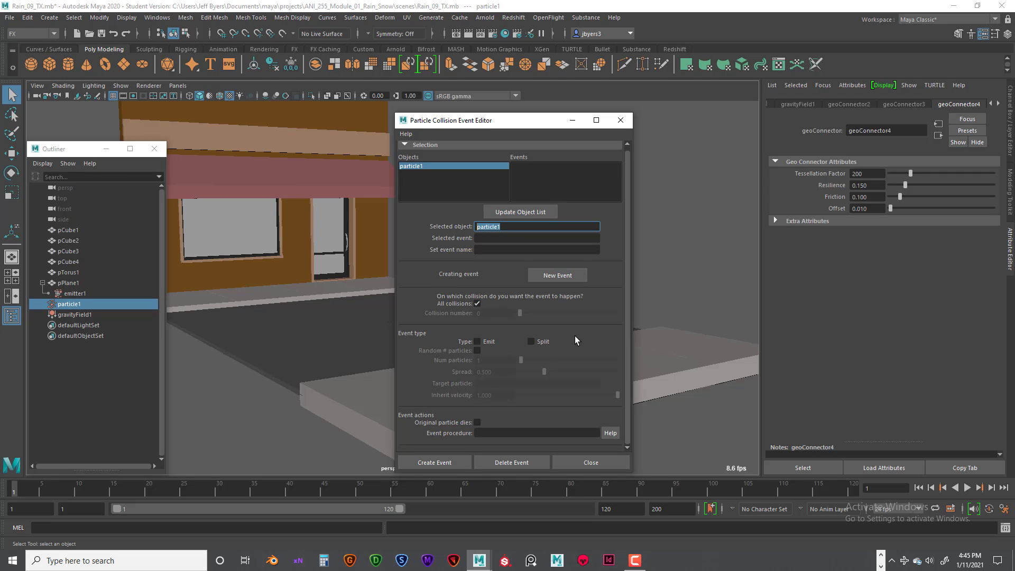
Create an Emit collision event for particle1 with 4 particles, spread 0.25 and the original particle dying, and close the editor.
click(477, 342)
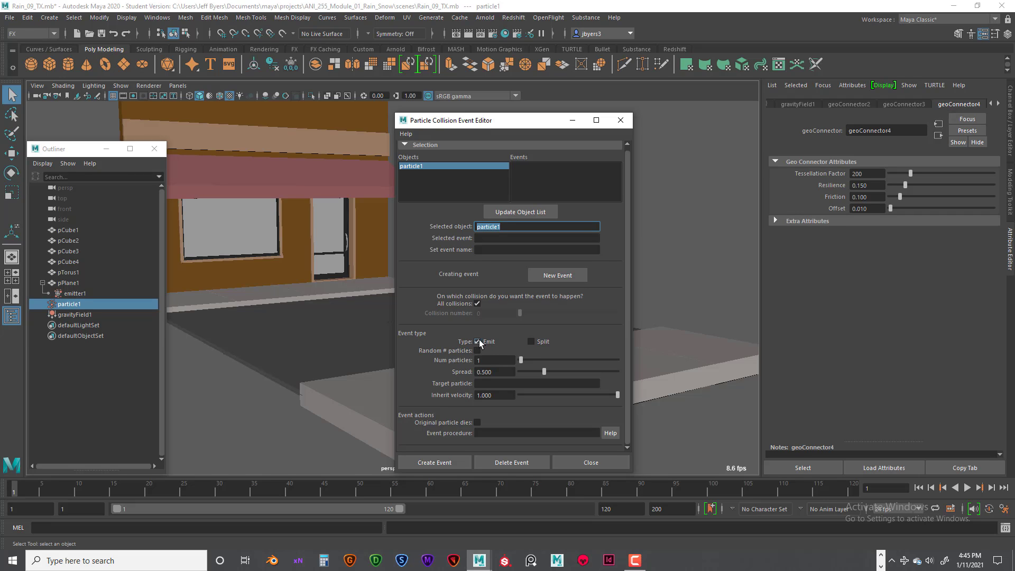
double_click(483, 361)
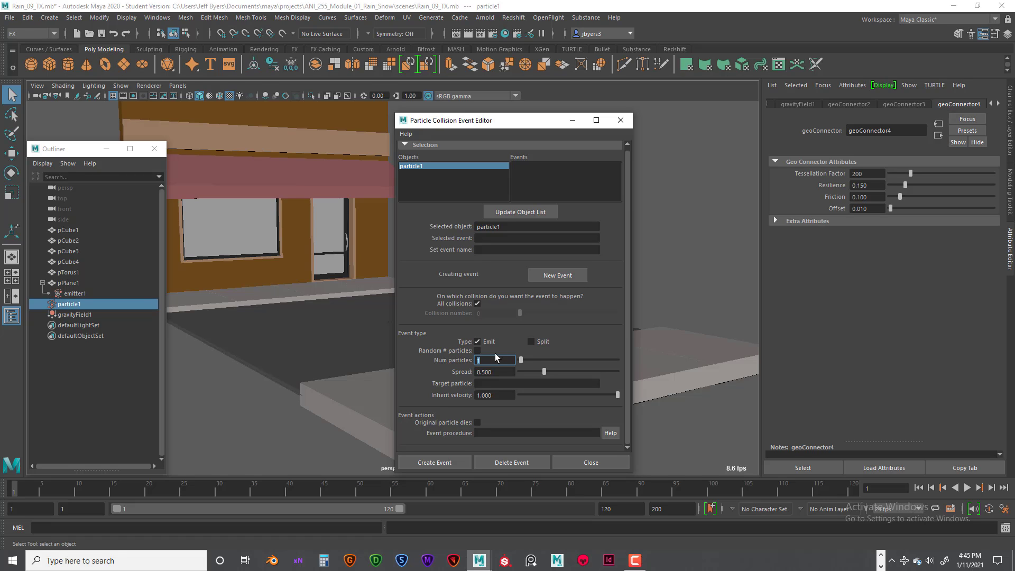
text(4)
drag(504, 373, 482, 372)
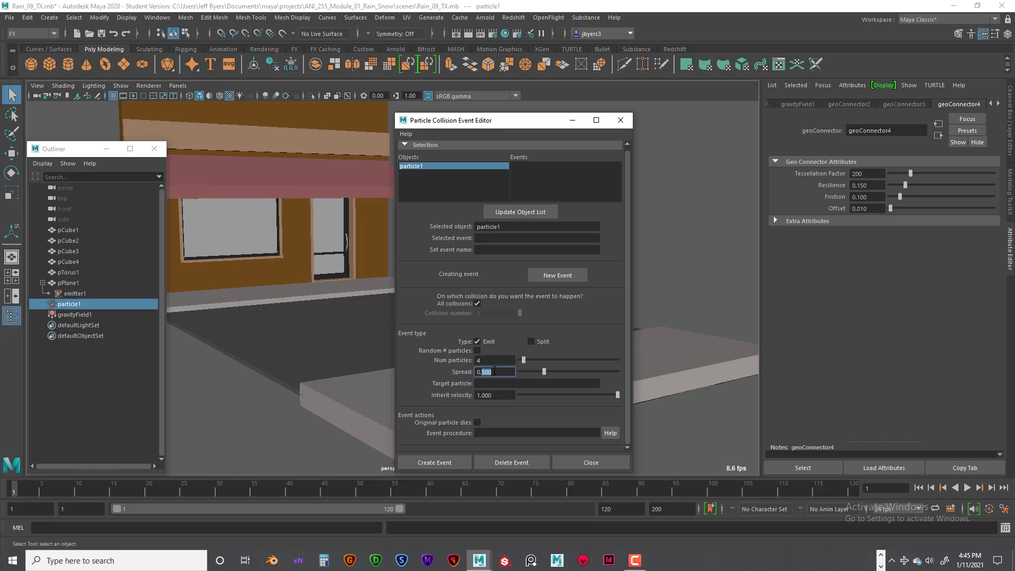
text(25)
click(495, 396)
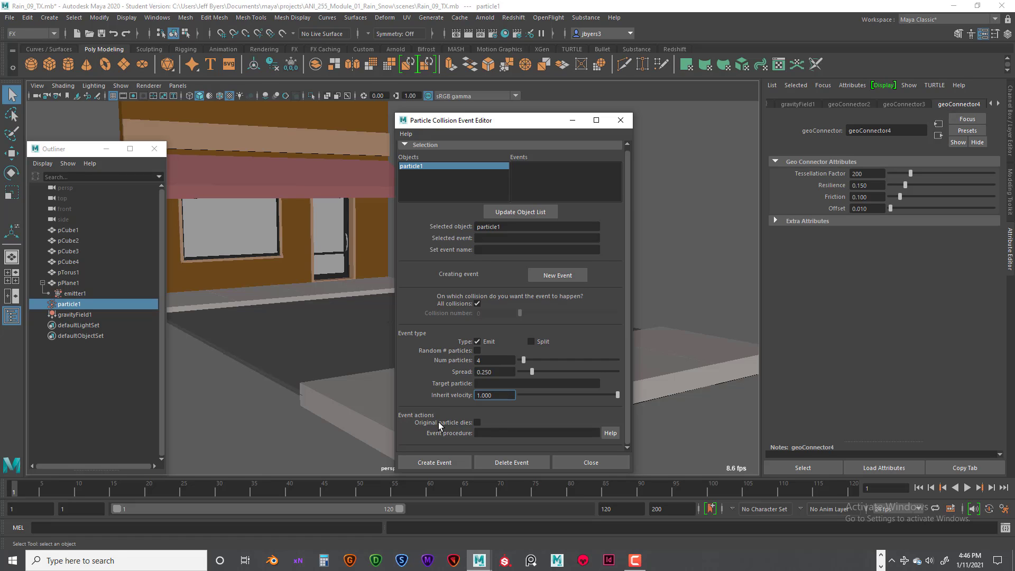
click(477, 421)
click(448, 463)
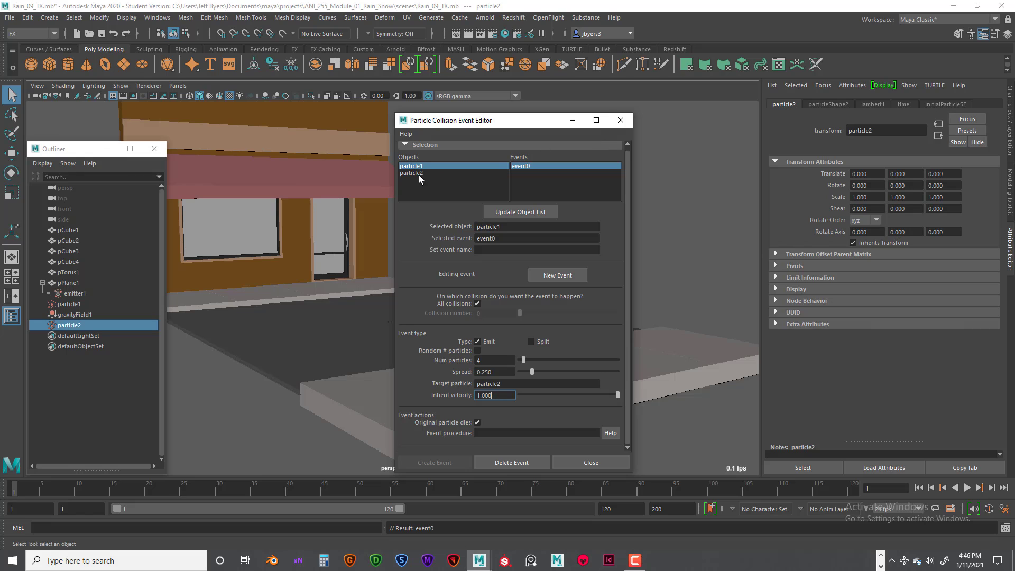
click(620, 121)
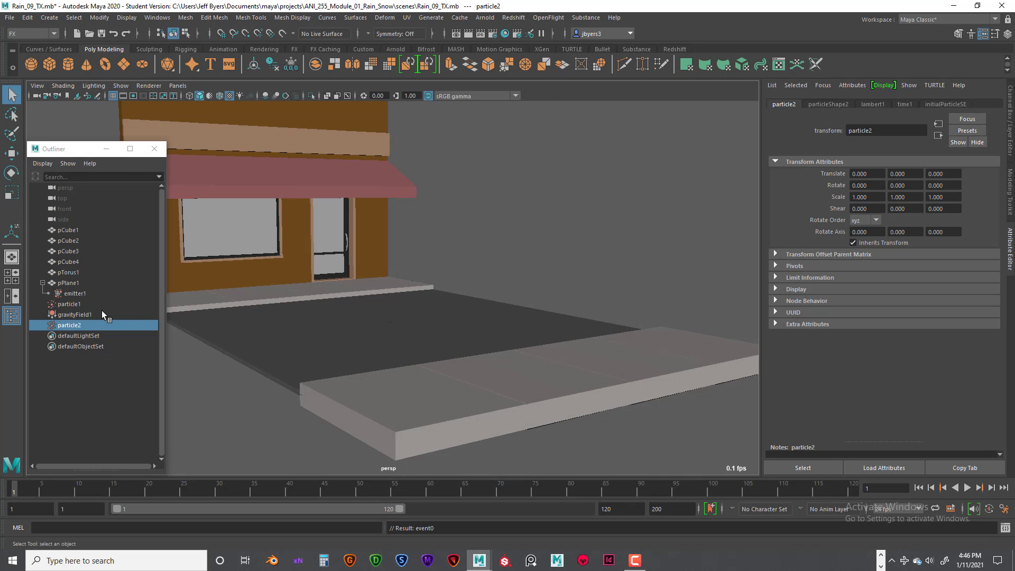
Rename particle1 as Rain and particle2 as Splash.
double_click(74, 304)
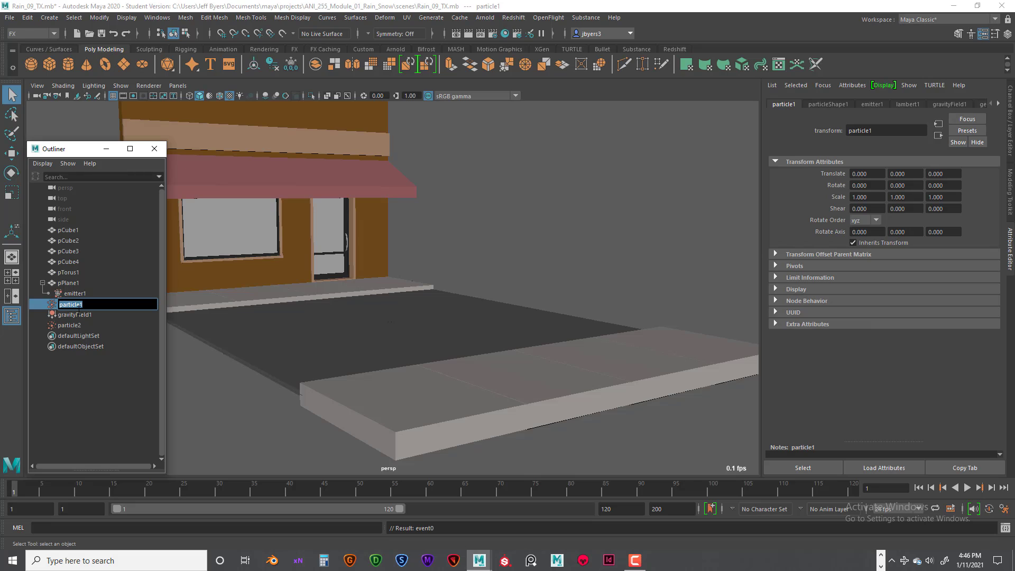
text(Rain)
click(74, 325)
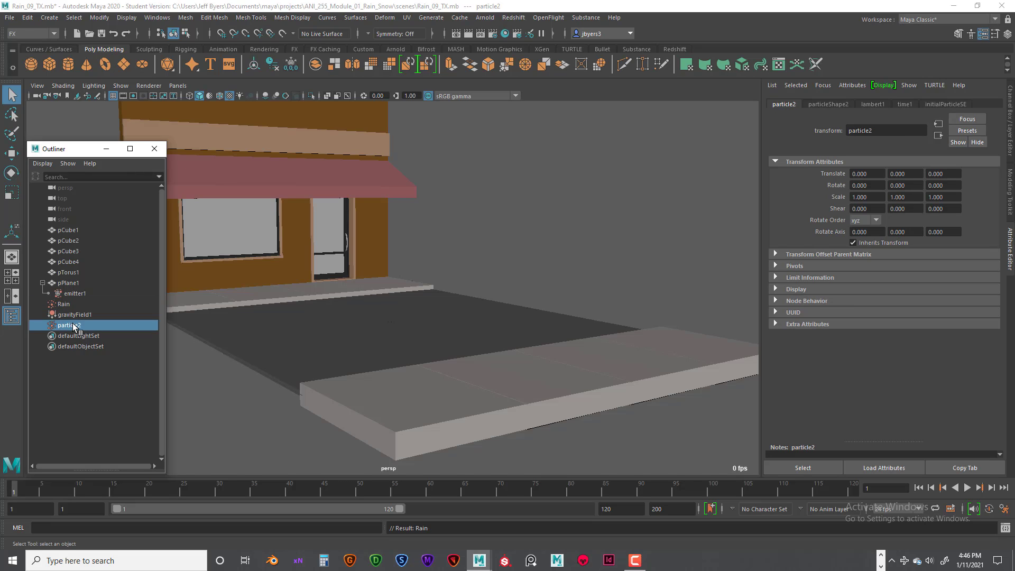
double_click(74, 325)
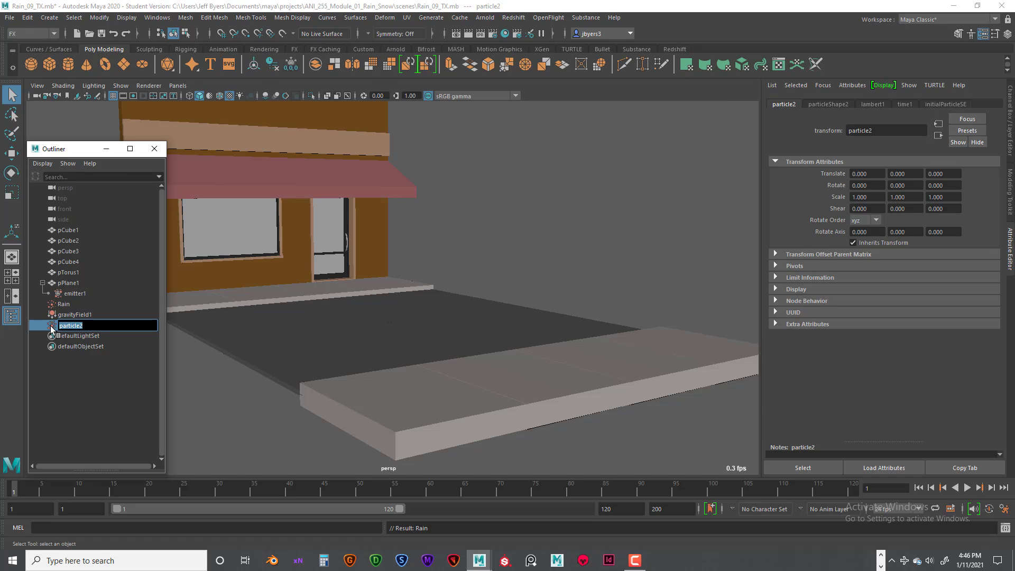
text(Splash)
key(Return)
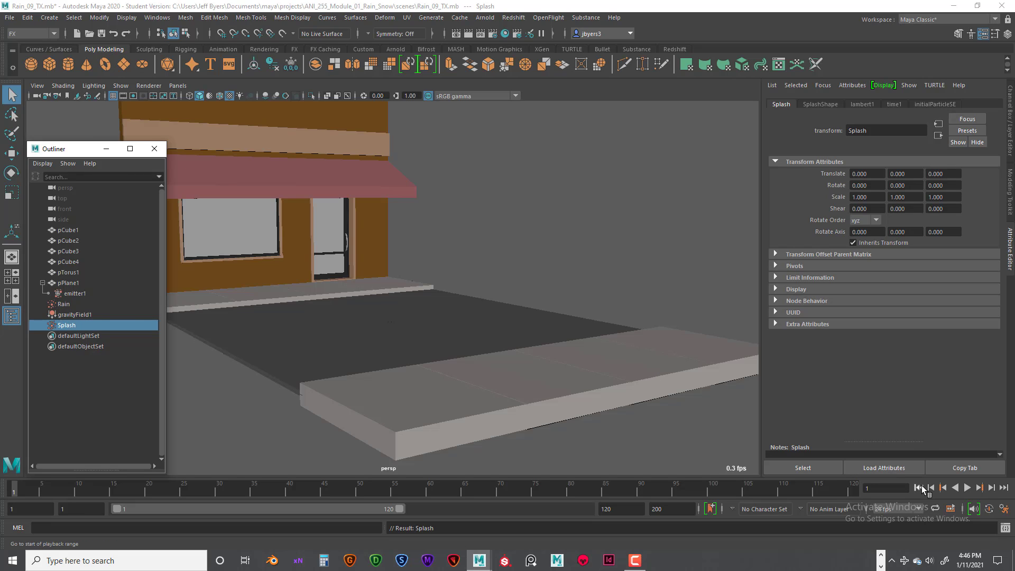
Play the simulation to examine the splash particles, rewind it to the start frame and reselect Splash.
click(966, 487)
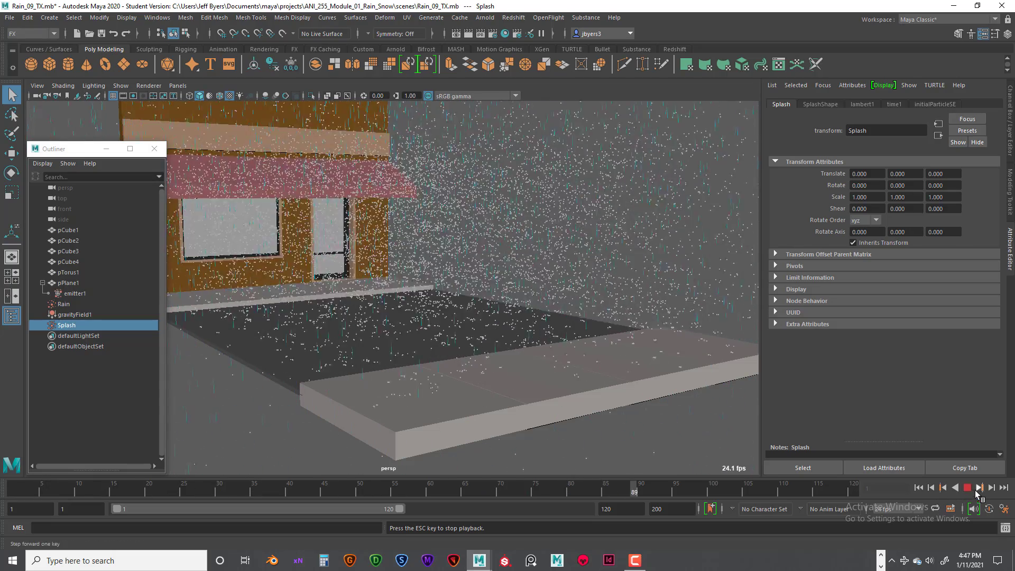
click(943, 489)
click(918, 487)
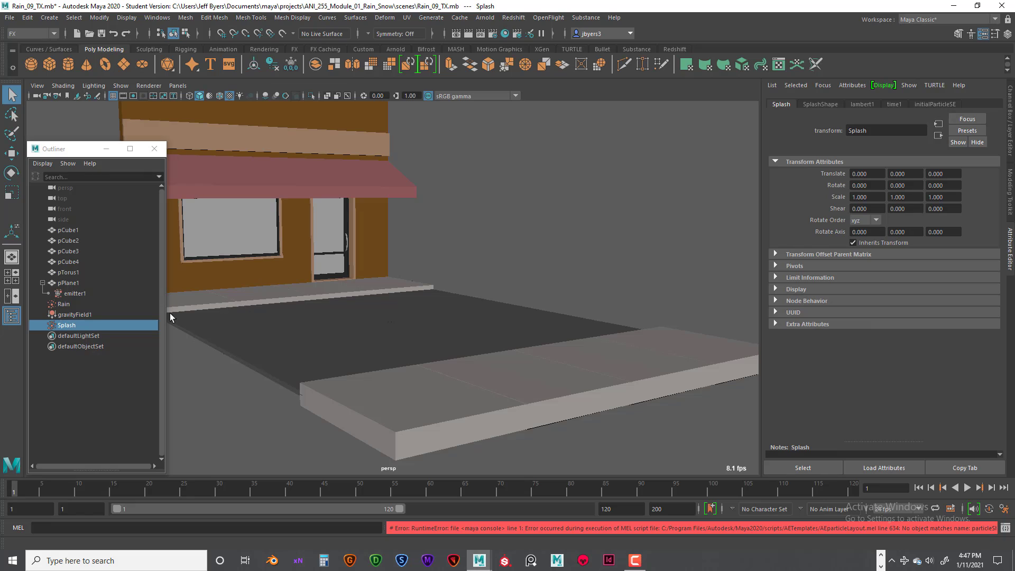
click(236, 430)
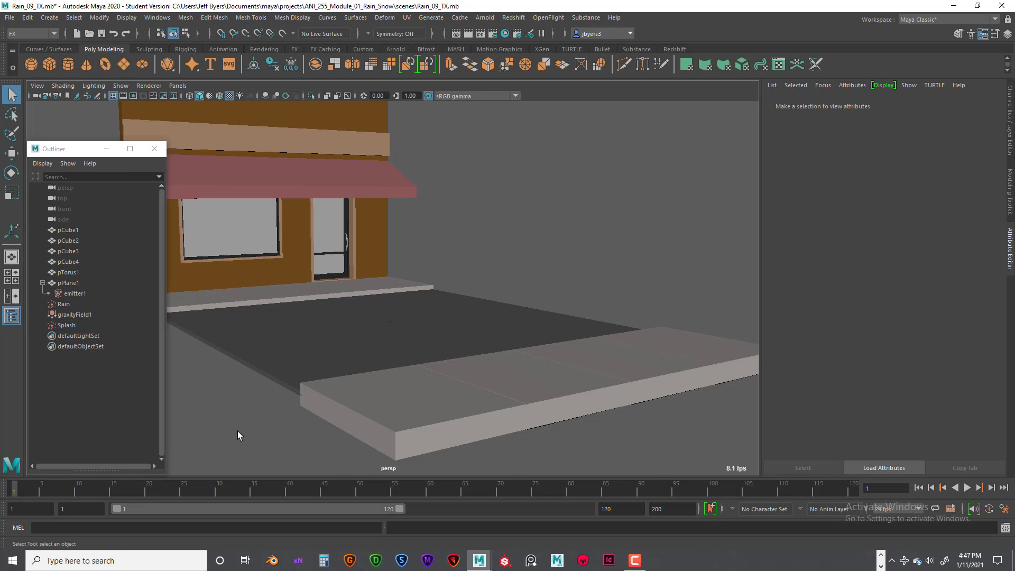
click(70, 325)
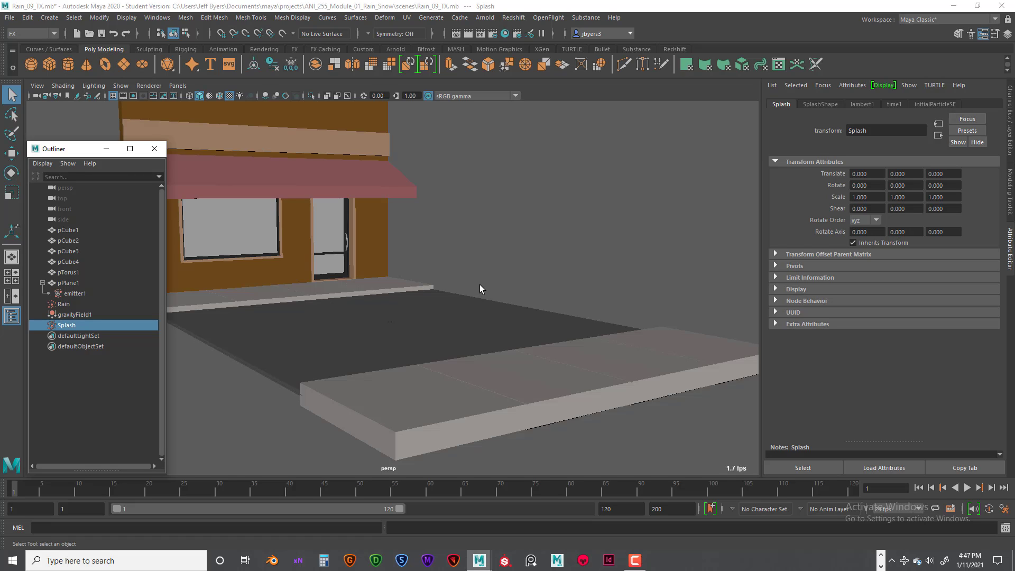
key(space)
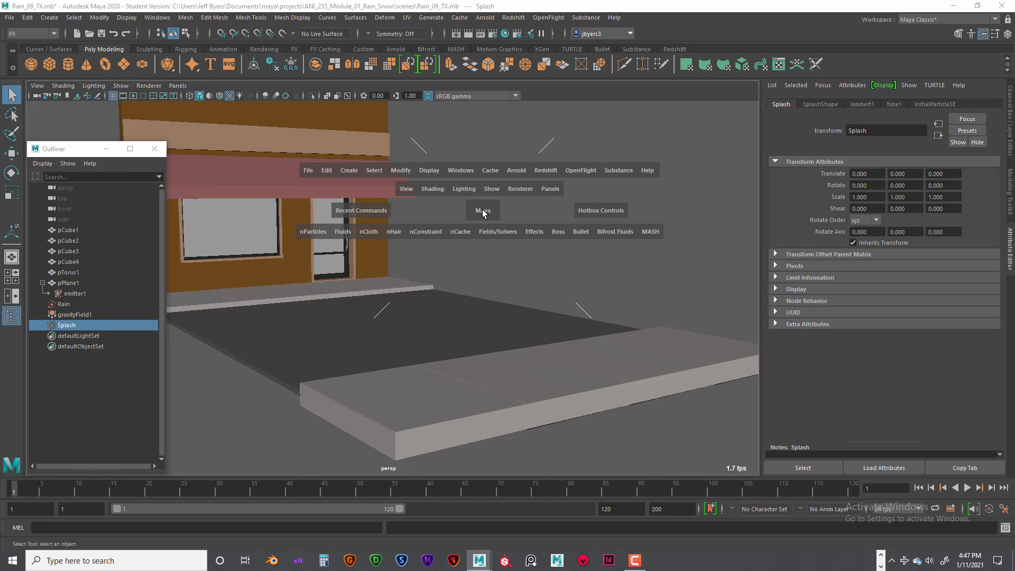
click(507, 232)
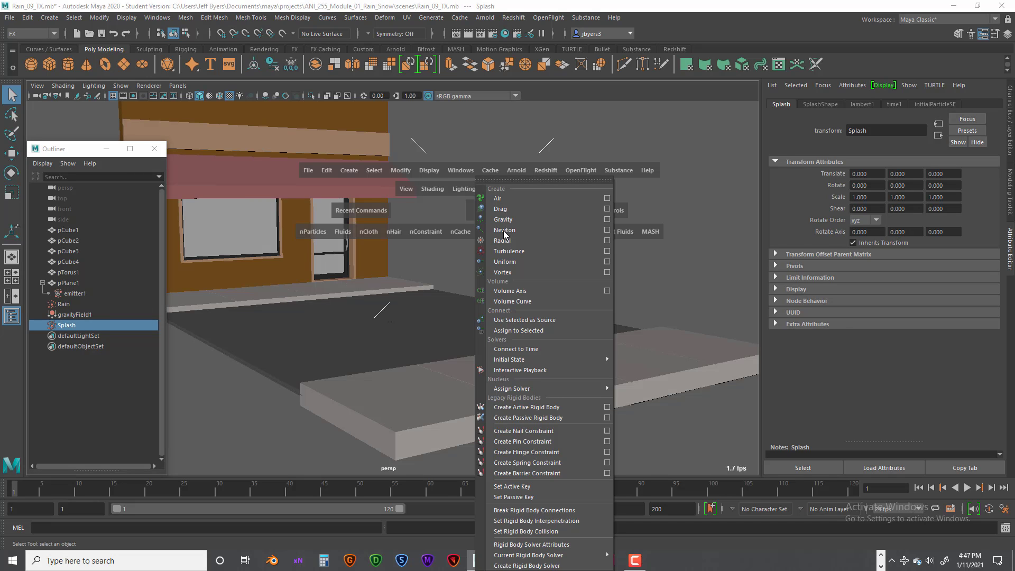
drag(378, 277, 356, 300)
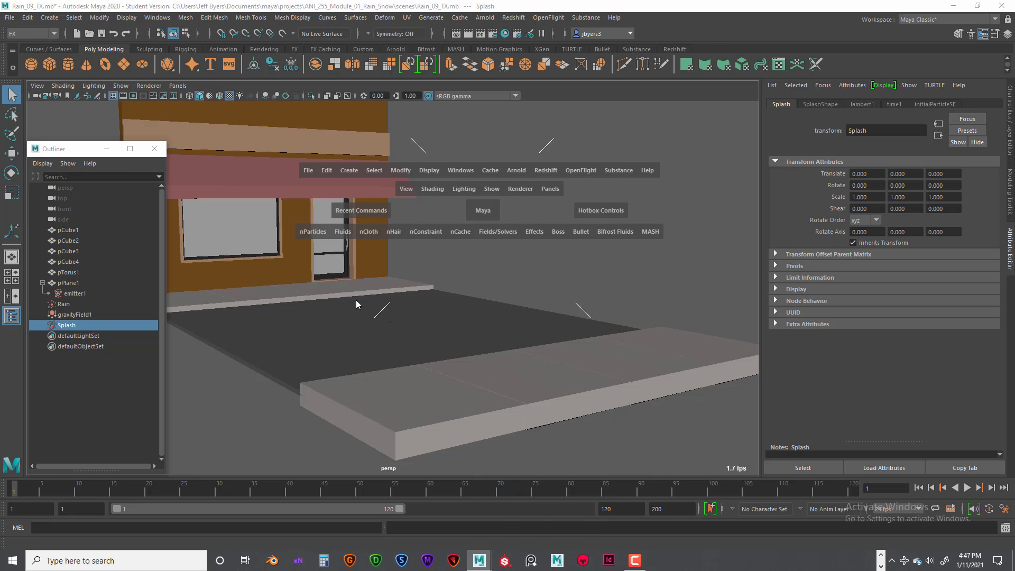
key(space)
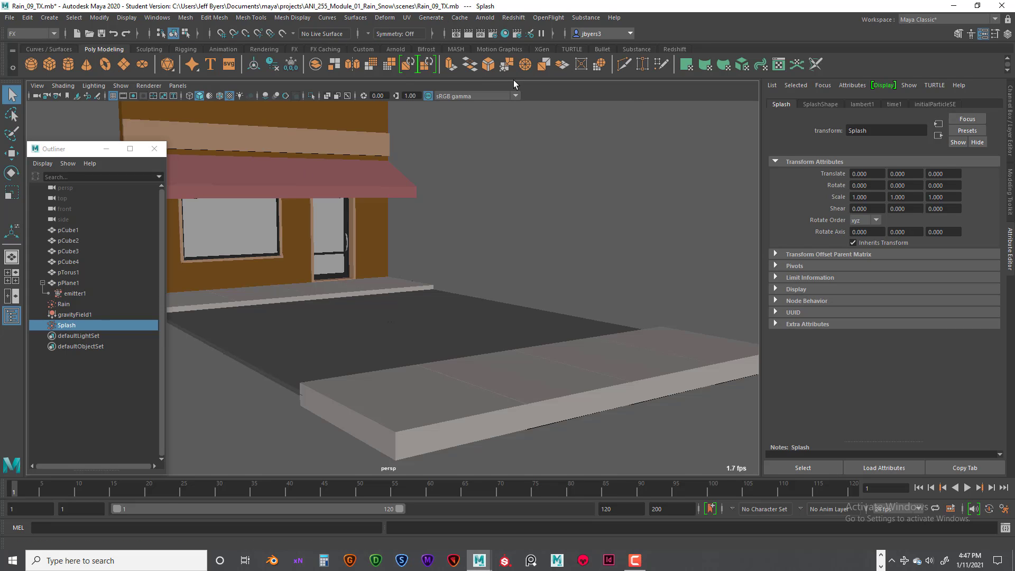
Open the Dynamic Relationships editor for the Splash particles.
key(space)
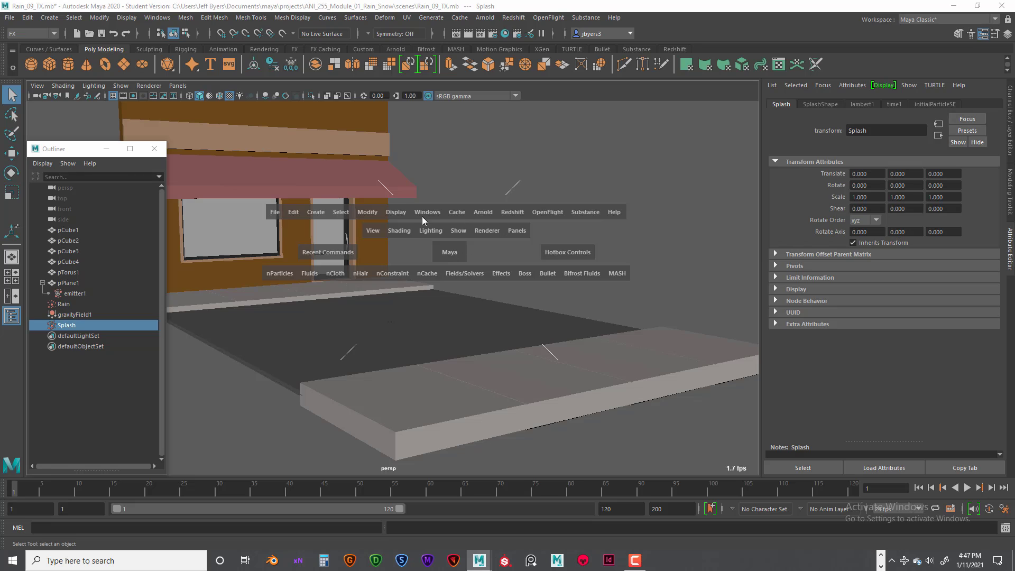
click(427, 211)
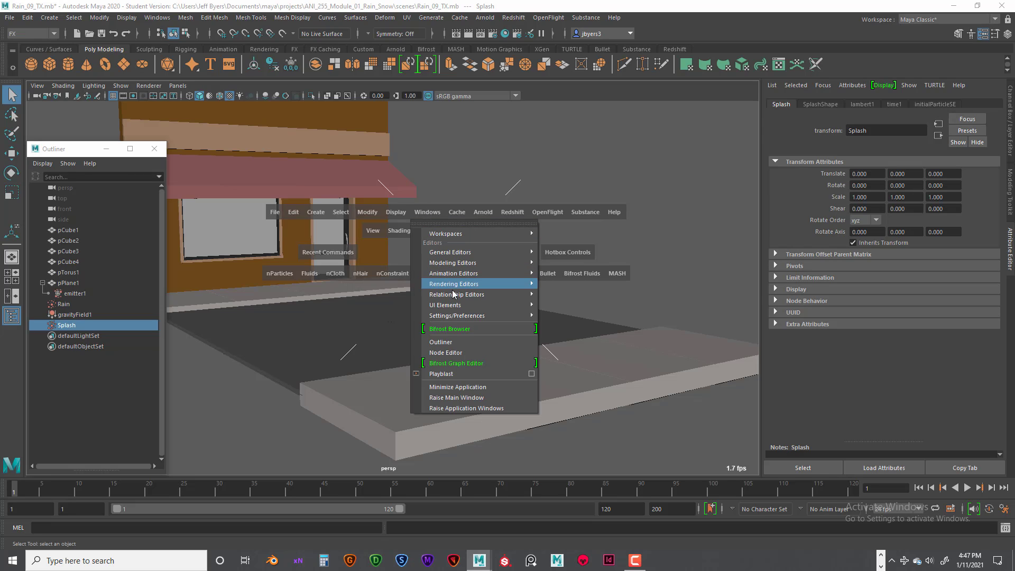
mouse_move(474, 294)
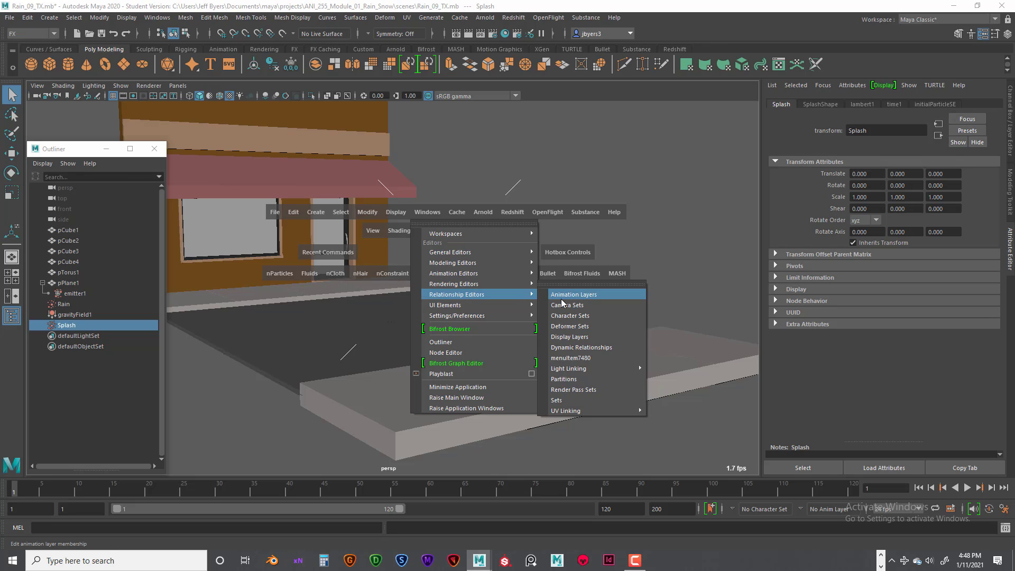
click(594, 352)
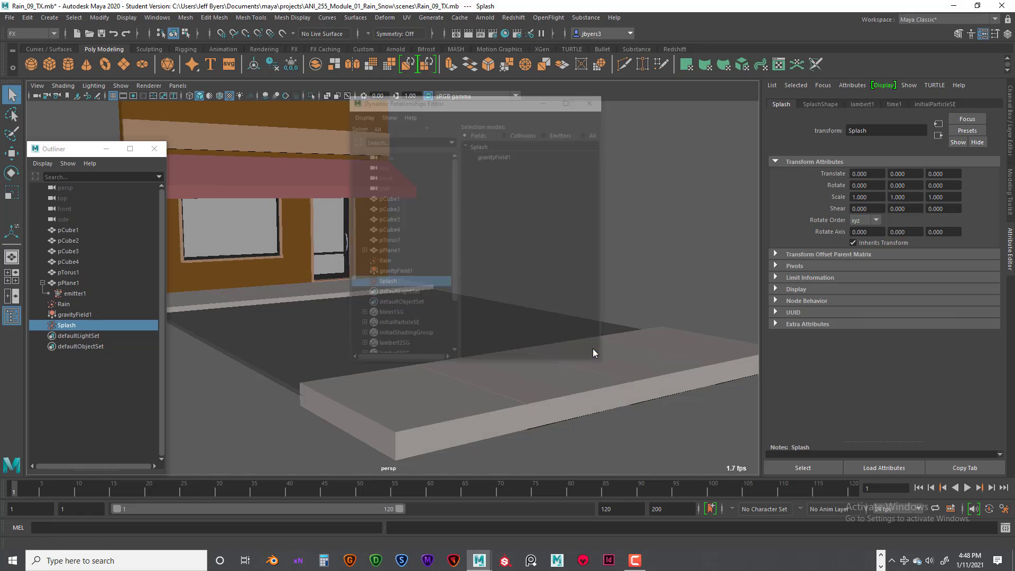
Connect gravityField1 to the Splash particles and close the Dynamic Relationships editor.
drag(475, 102, 501, 99)
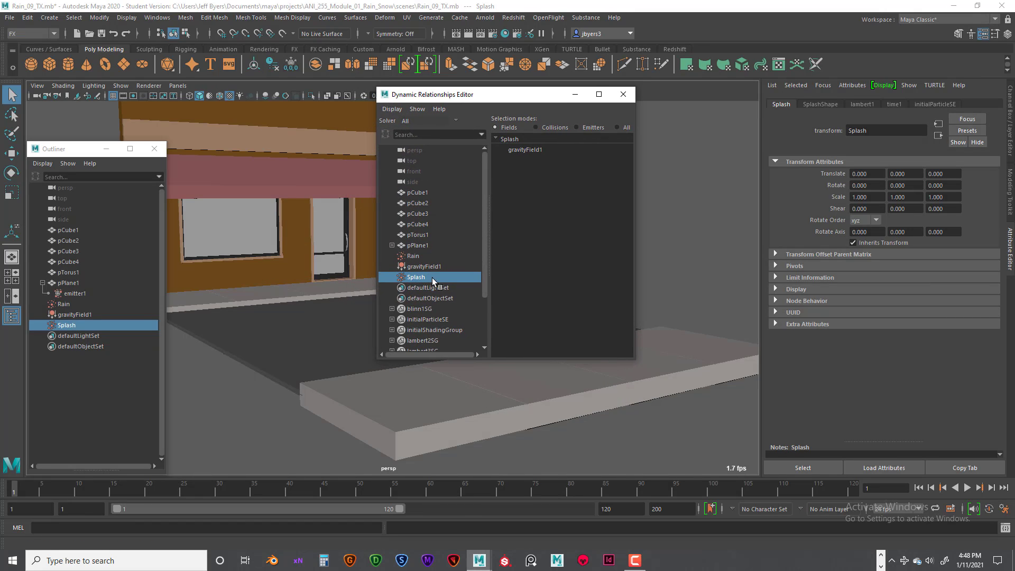
click(525, 149)
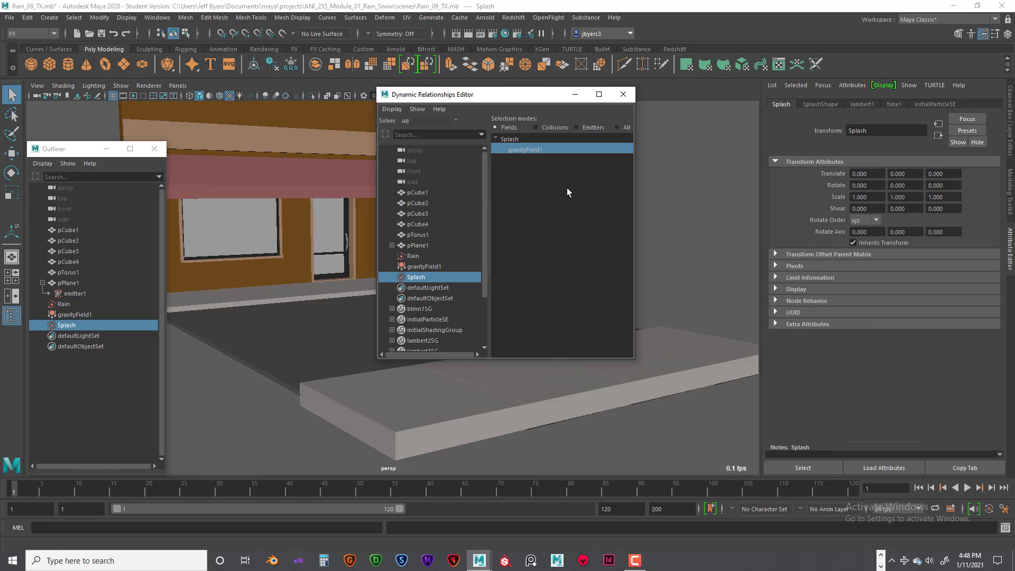
click(623, 95)
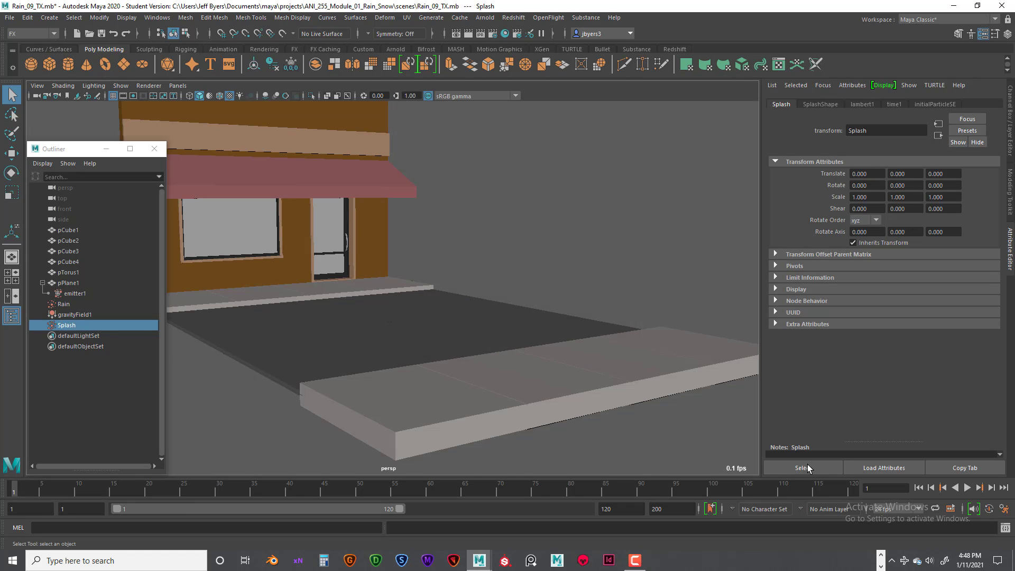
Play the simulation to examine how the splash particles fall under gravity, rewind it and reselect Splash.
click(967, 487)
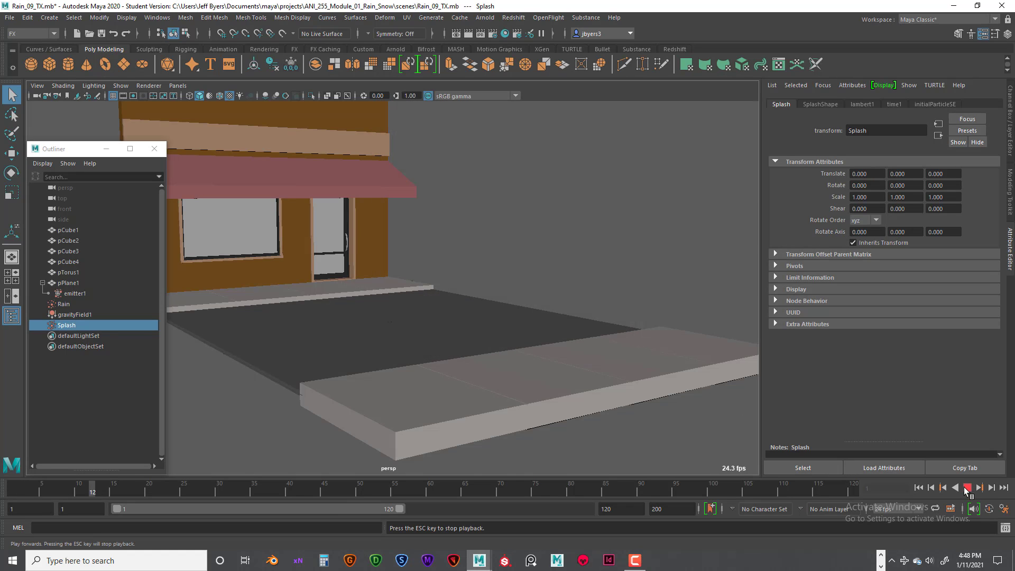
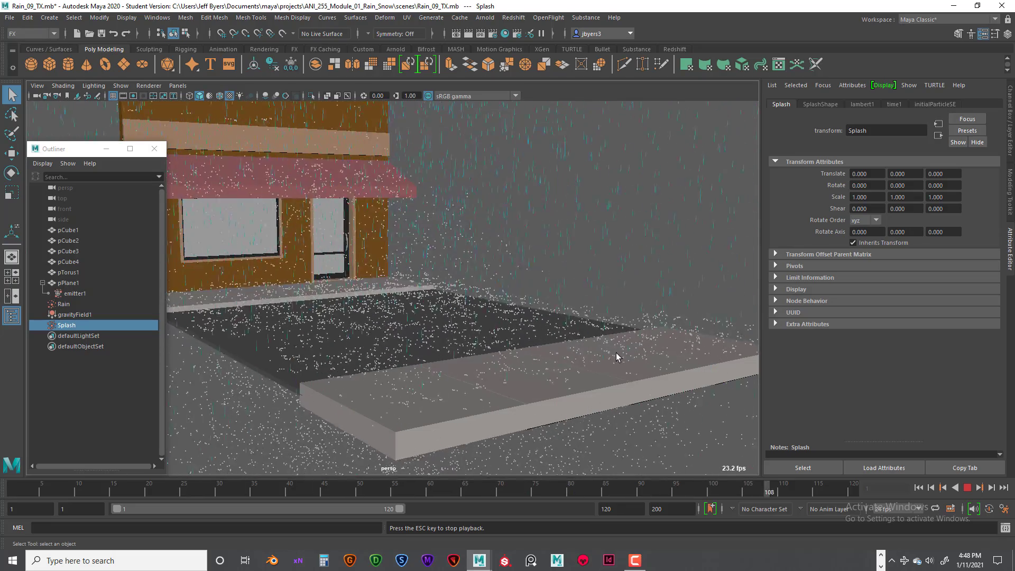
scroll(578, 361, down, 10)
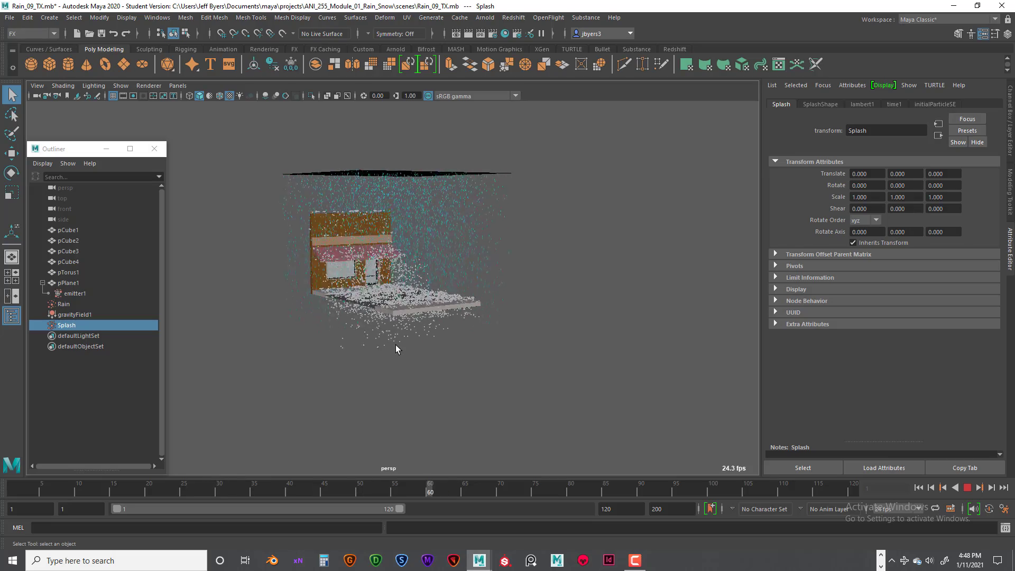
click(967, 487)
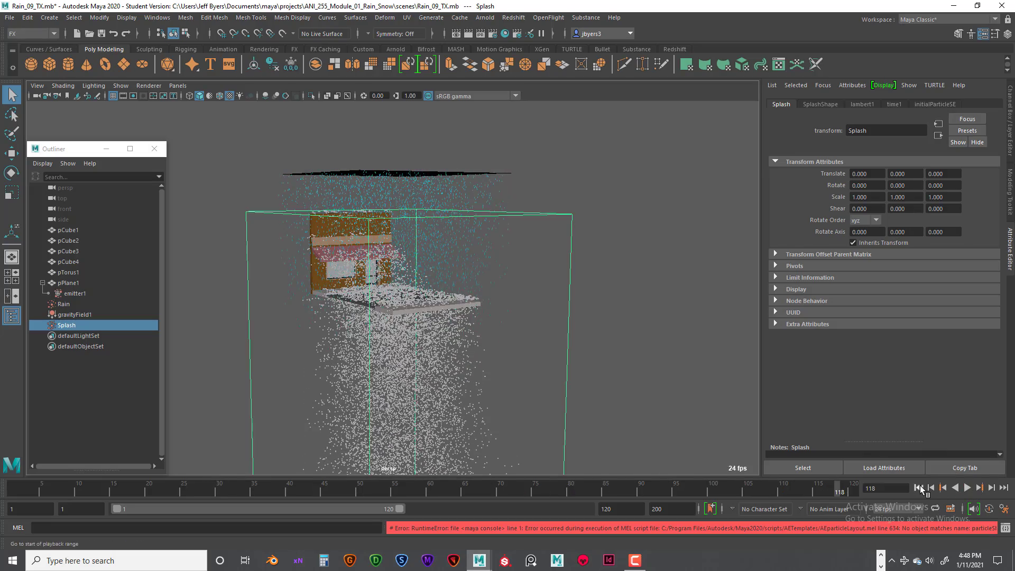
click(918, 487)
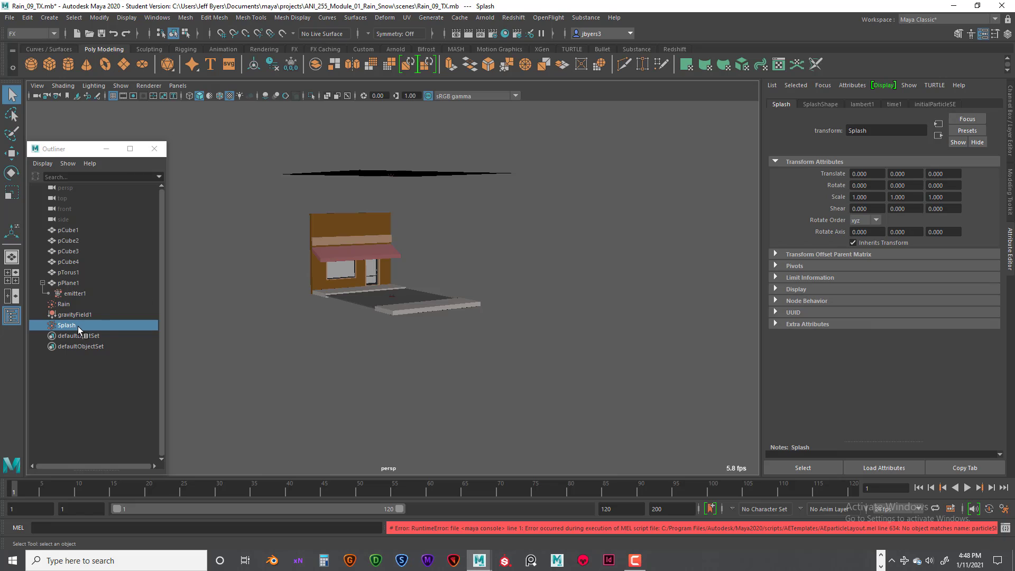
click(586, 266)
click(146, 325)
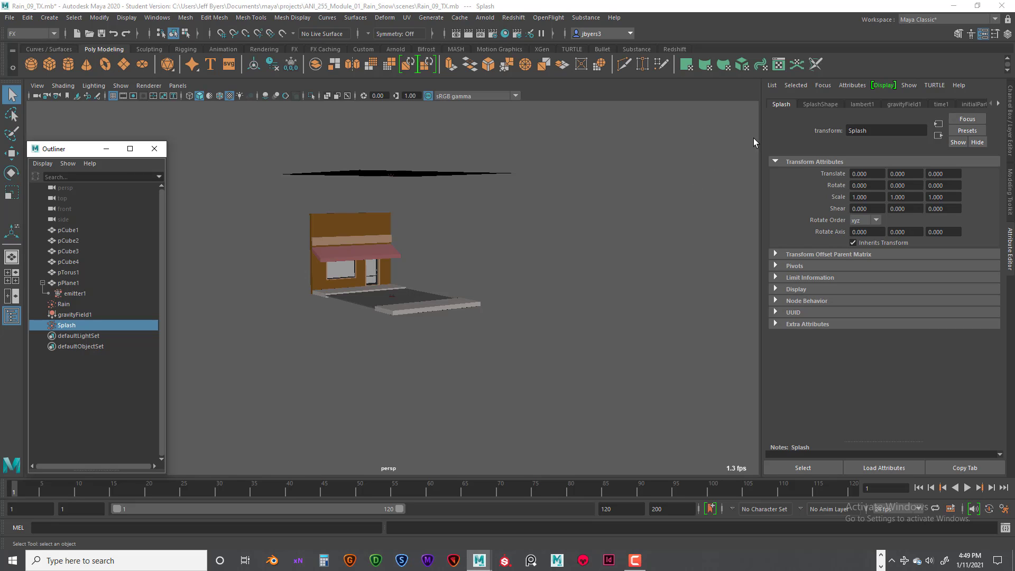
Set the Lifespan Mode of SplashShape to Random range.
click(813, 104)
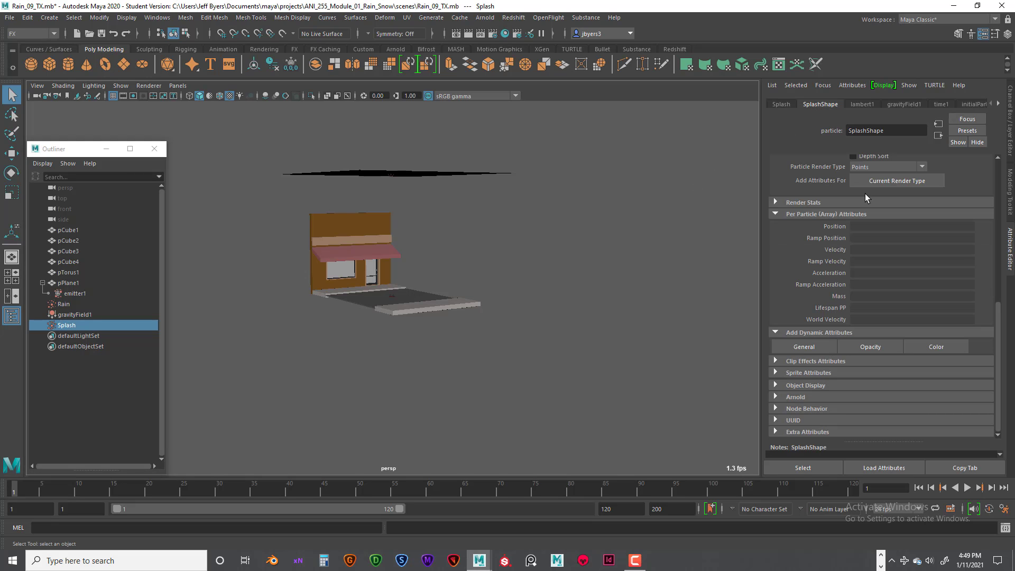
scroll(954, 285, up, 5)
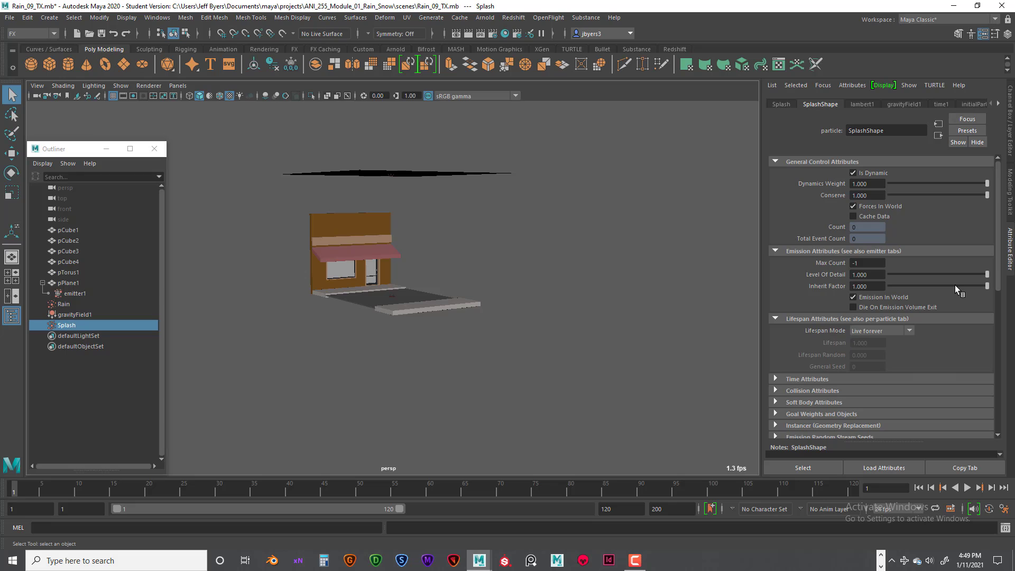
scroll(951, 249, down, 3)
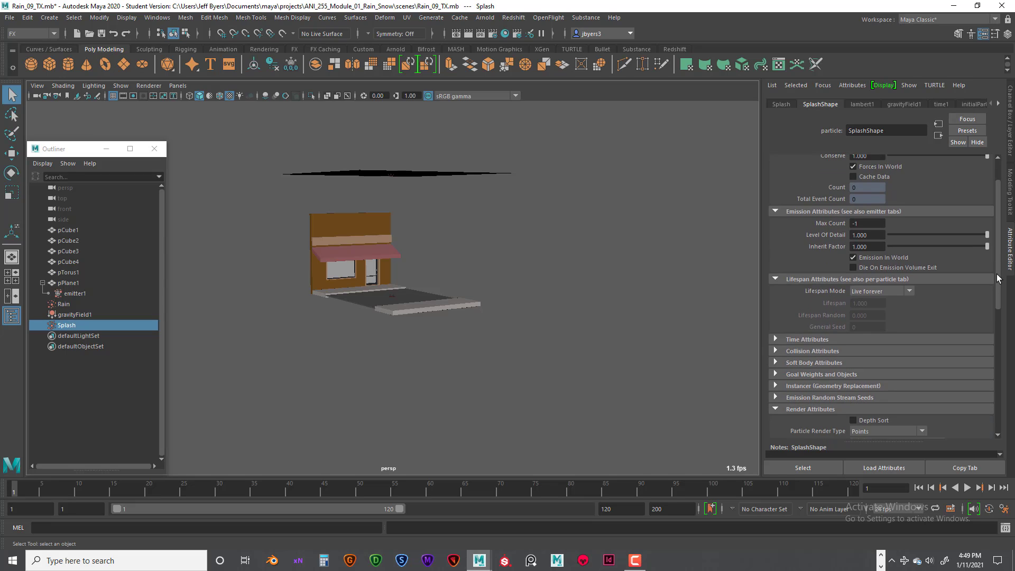
scroll(941, 221, up, 3)
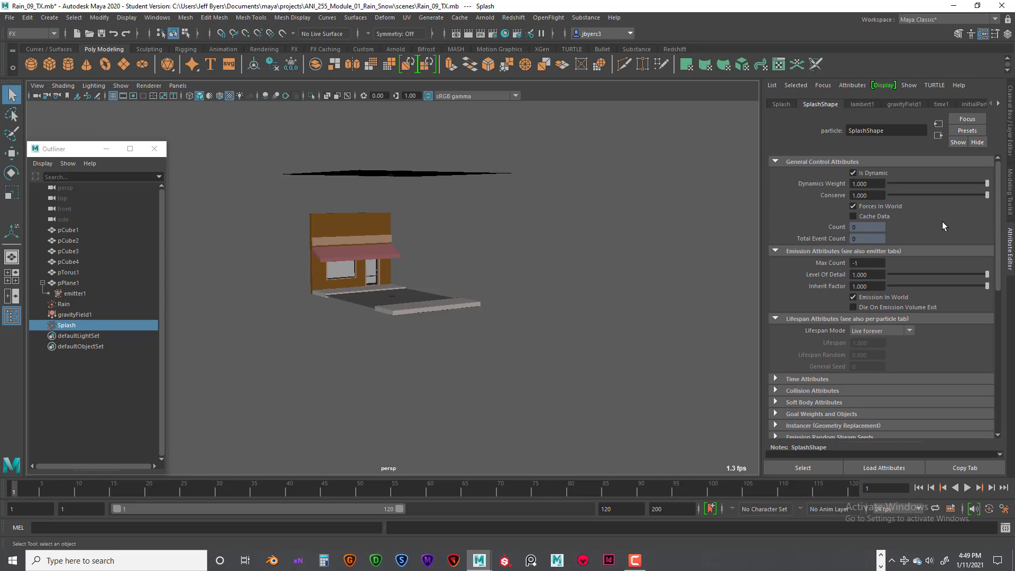
click(909, 330)
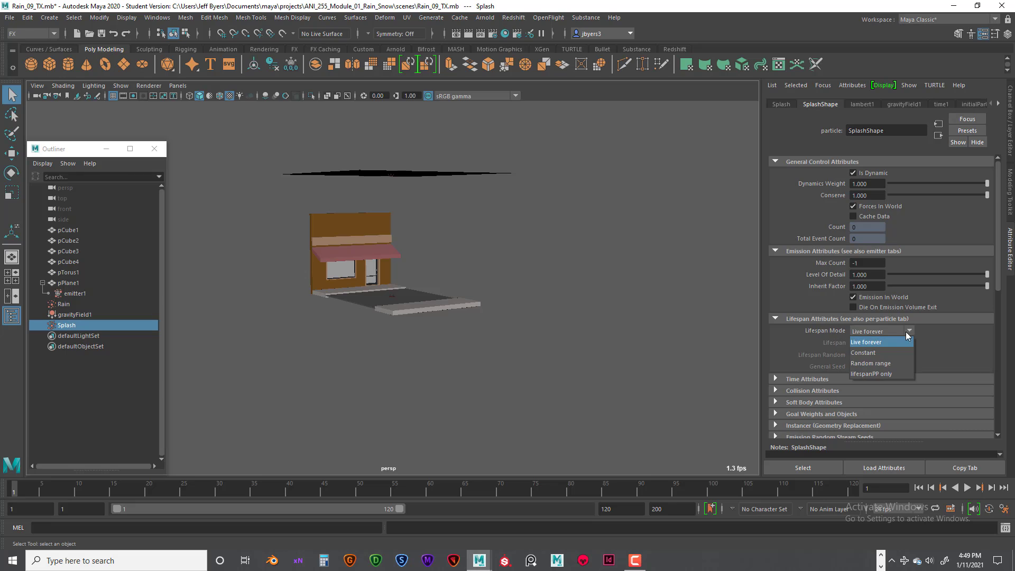
click(883, 355)
Set the splash particles' Lifespan to 0.15 and Lifespan Random to 0.5.
click(871, 341)
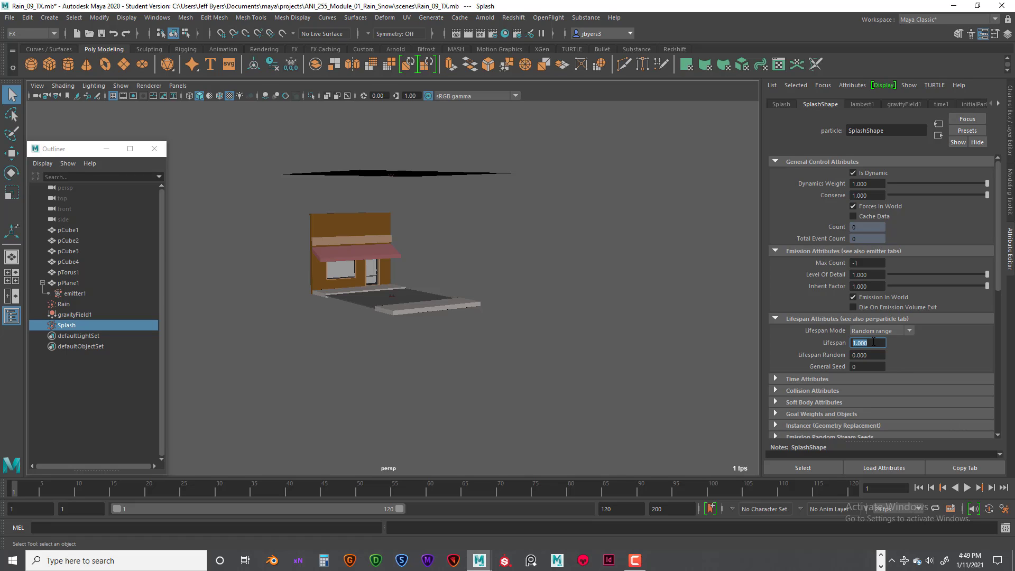
text(15)
key(Return)
click(871, 343)
text(.1)
key(Return)
drag(872, 355, 848, 354)
text(.5)
key(Return)
Play the simulation to check the splash lifespan close to the storefront, and rewind to the start frame.
alt+right_drag(507, 352, 548, 376)
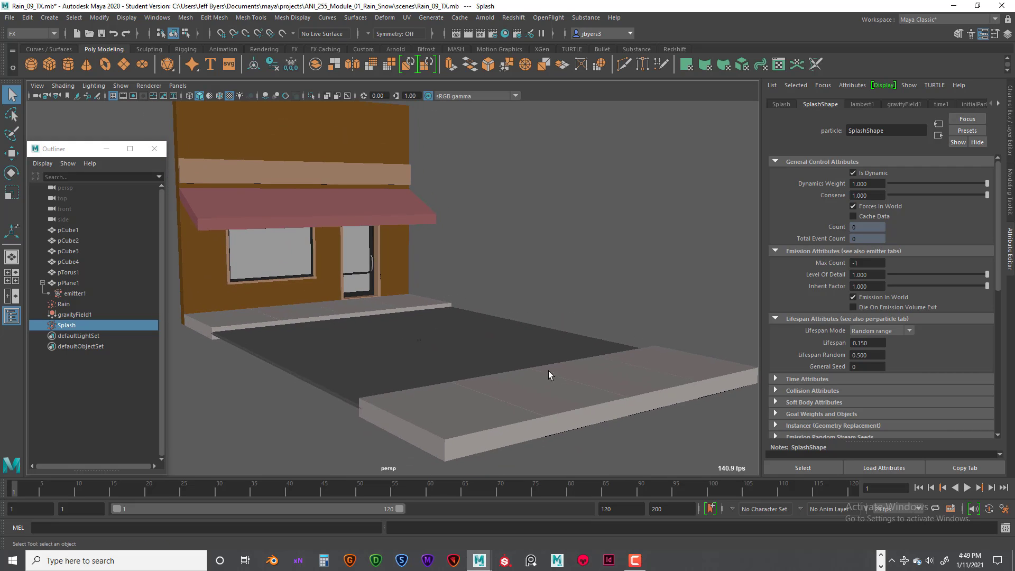
click(968, 488)
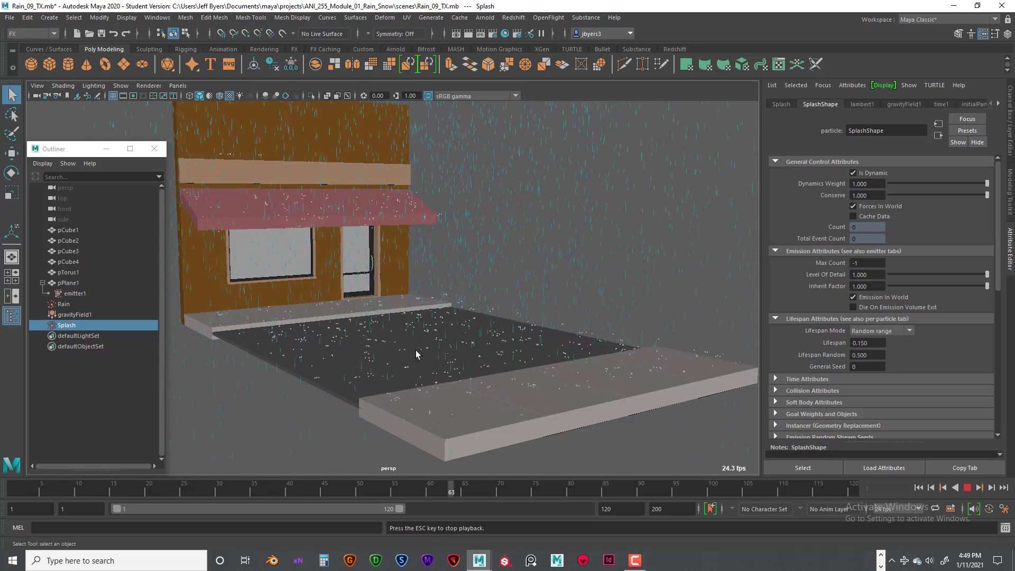
click(967, 488)
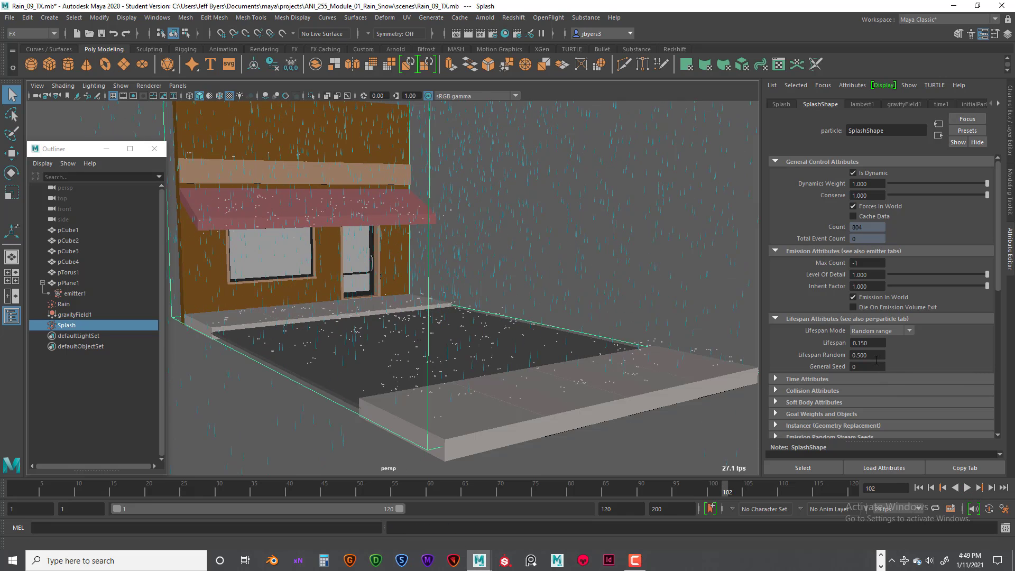
click(918, 488)
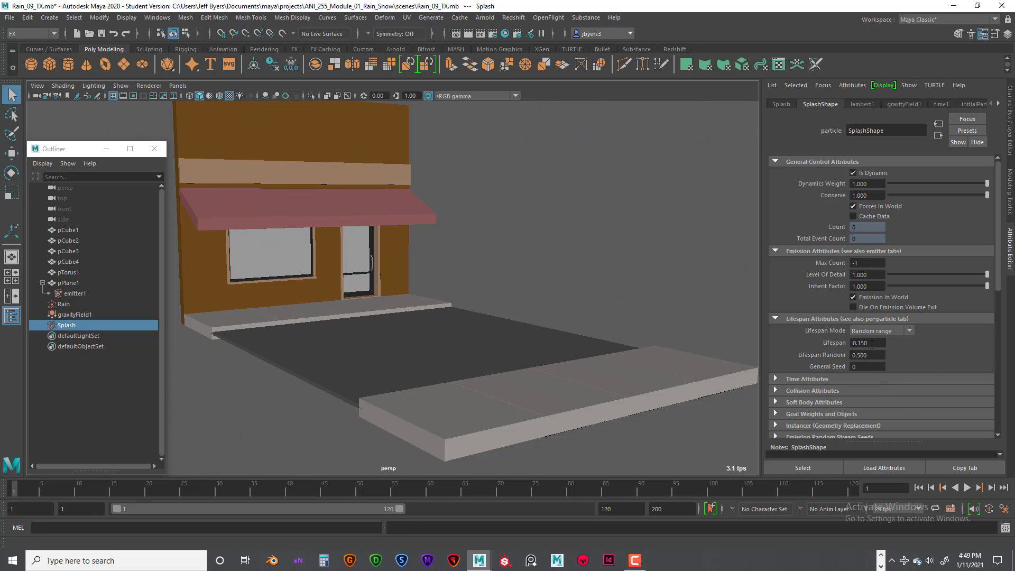
Set the splash particles' Lifespan to 0.5 and start playing the simulation.
drag(871, 343, 859, 342)
key(Return)
click(966, 487)
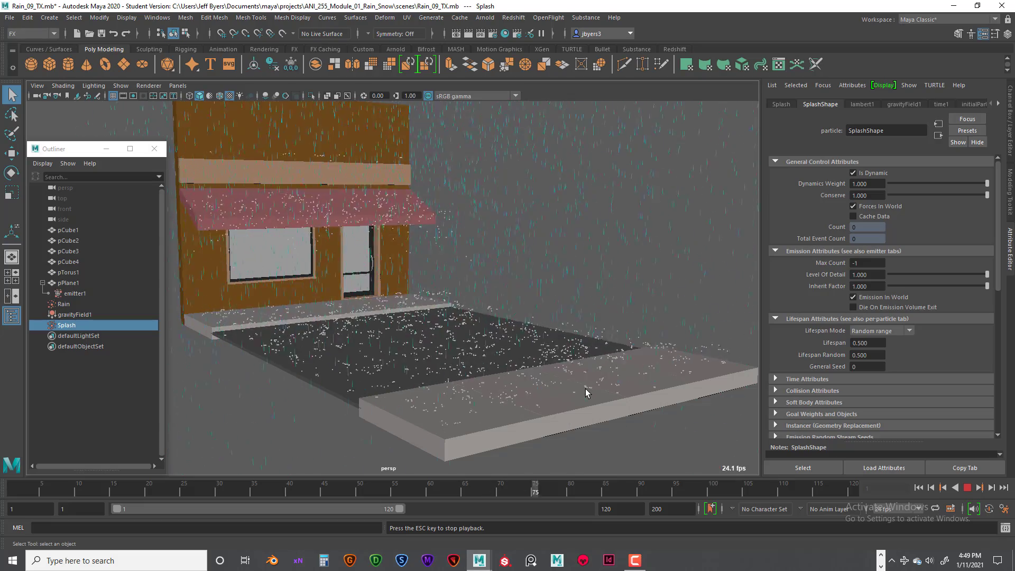
Examine the splashes in the front and perspective views during playback, and rewind to the start frame.
key(space)
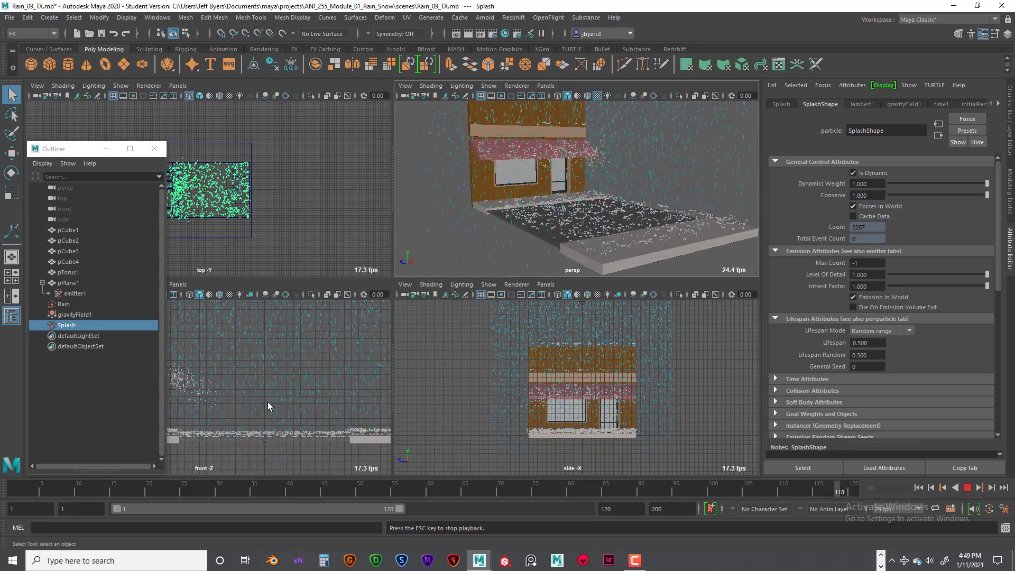
key(space)
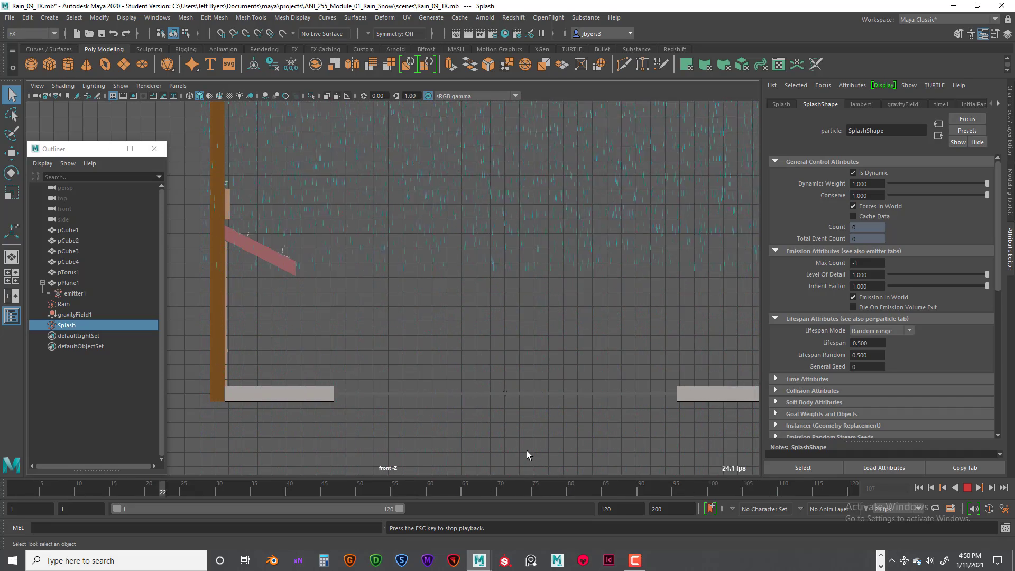
key(space)
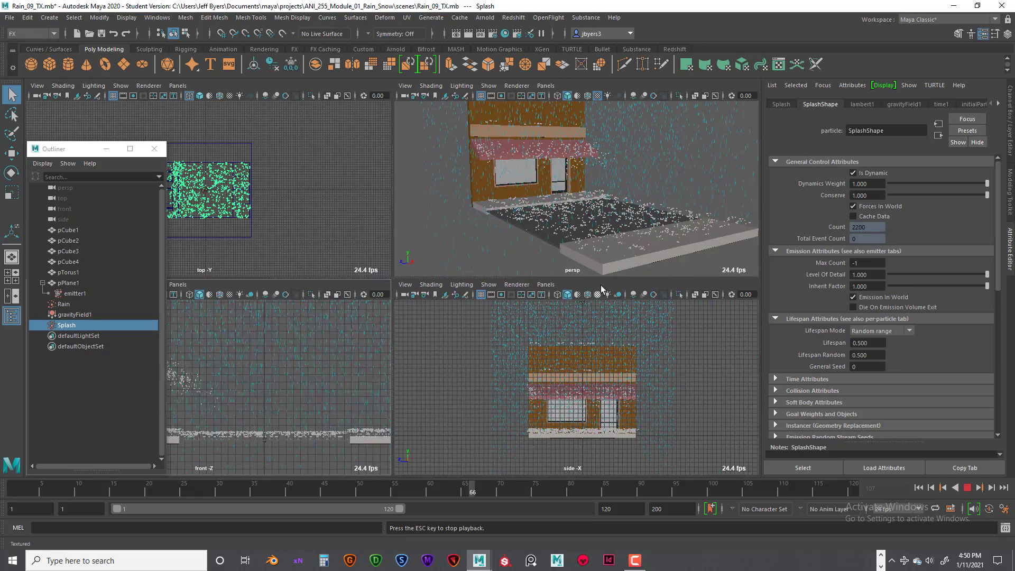
key(space)
key(space)
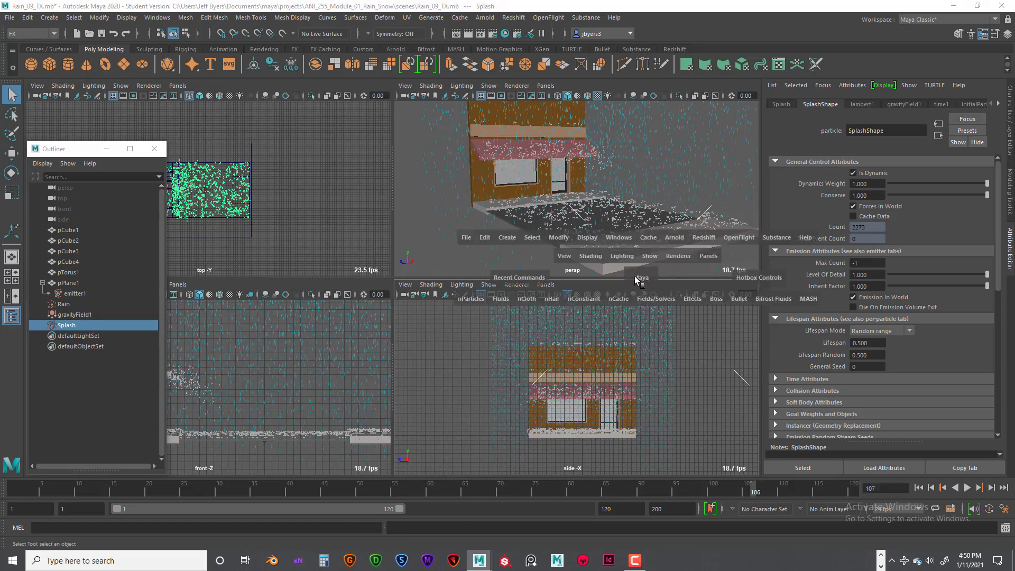
key(space)
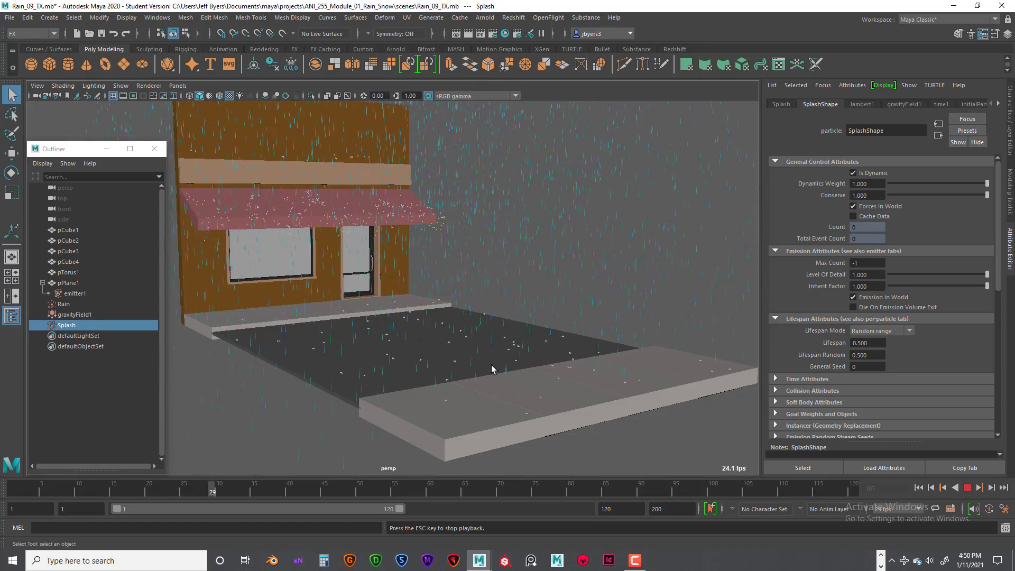
alt+drag(492, 369, 508, 335)
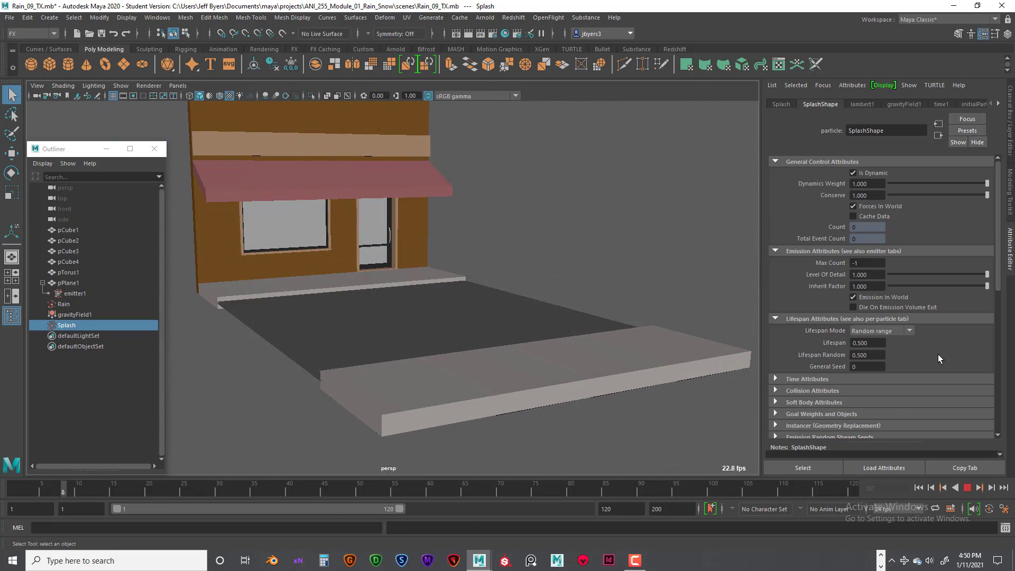
alt+drag(587, 335, 538, 341)
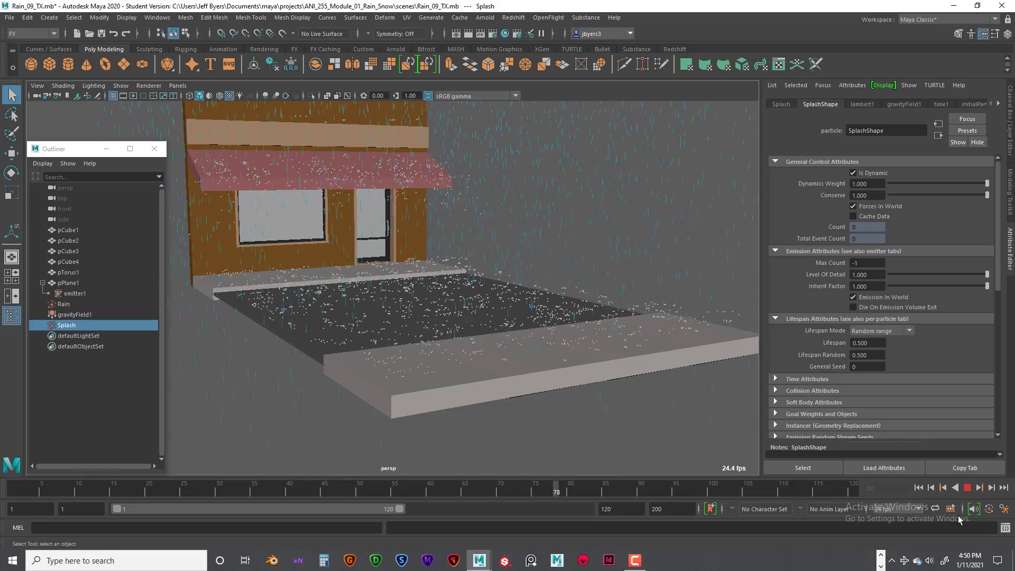
key(Escape)
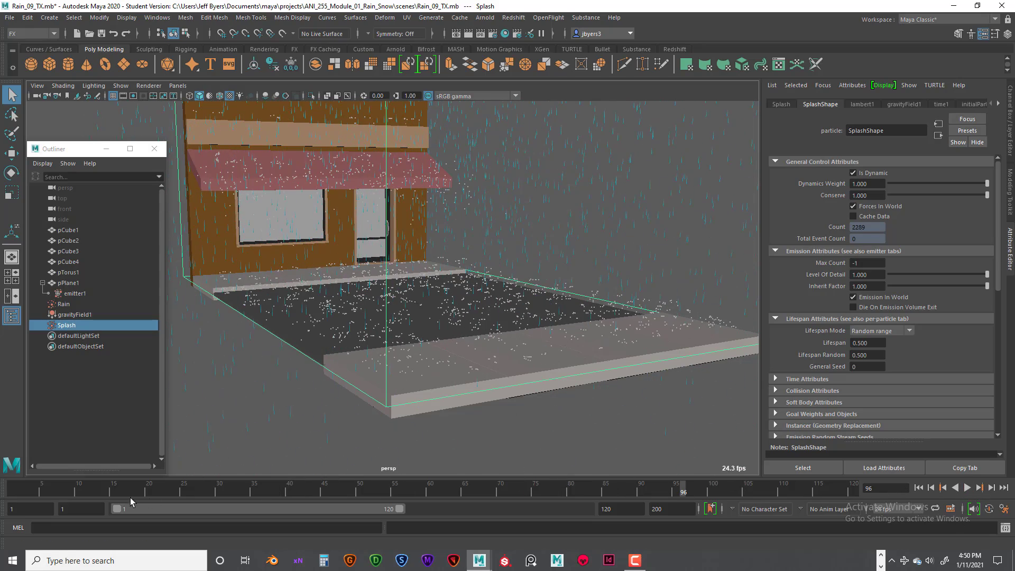
click(919, 488)
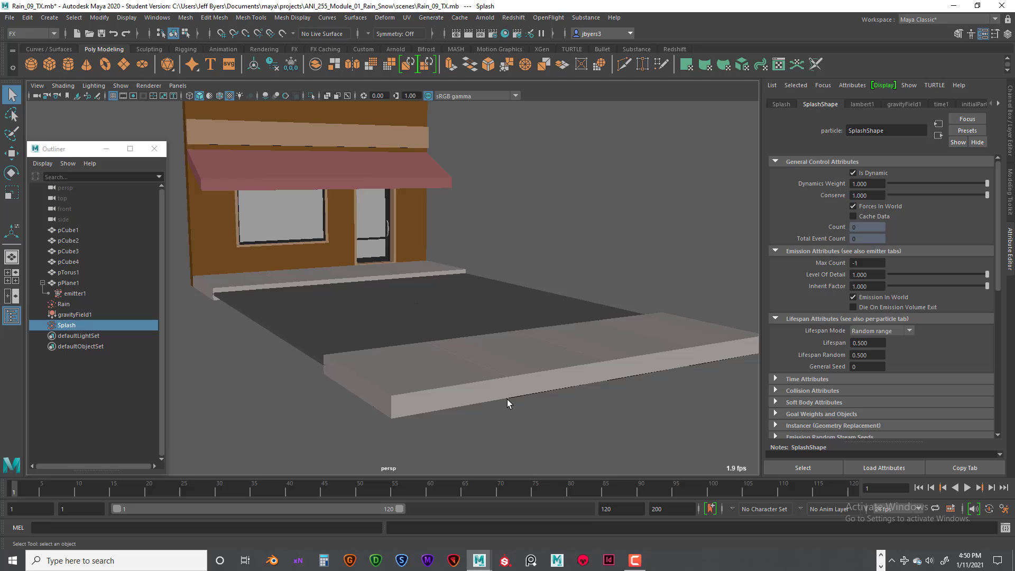
Edit the Resilience and Offset of the geoConnector on the near sidewalk, pCube3.
click(70, 327)
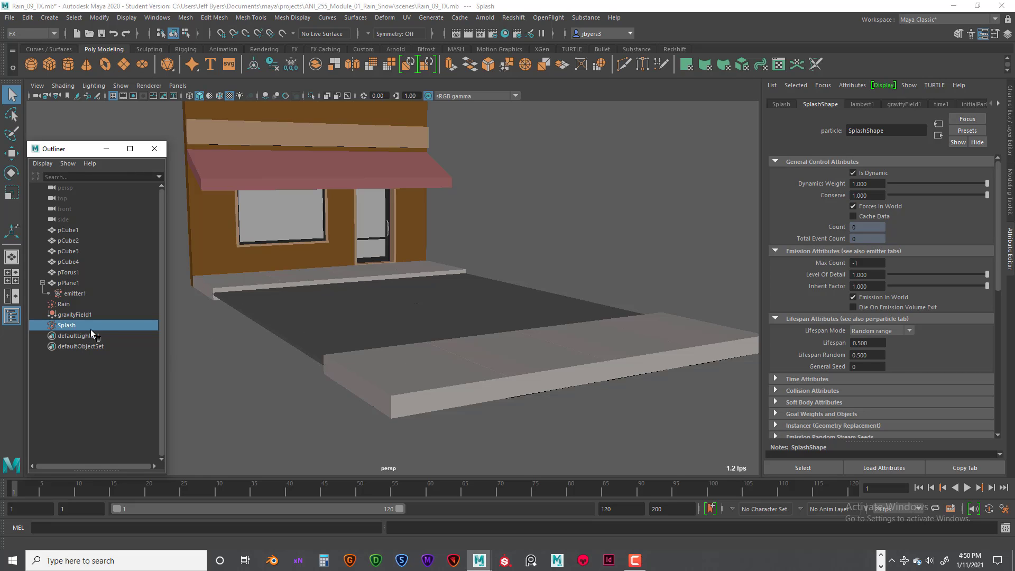
click(428, 365)
click(68, 324)
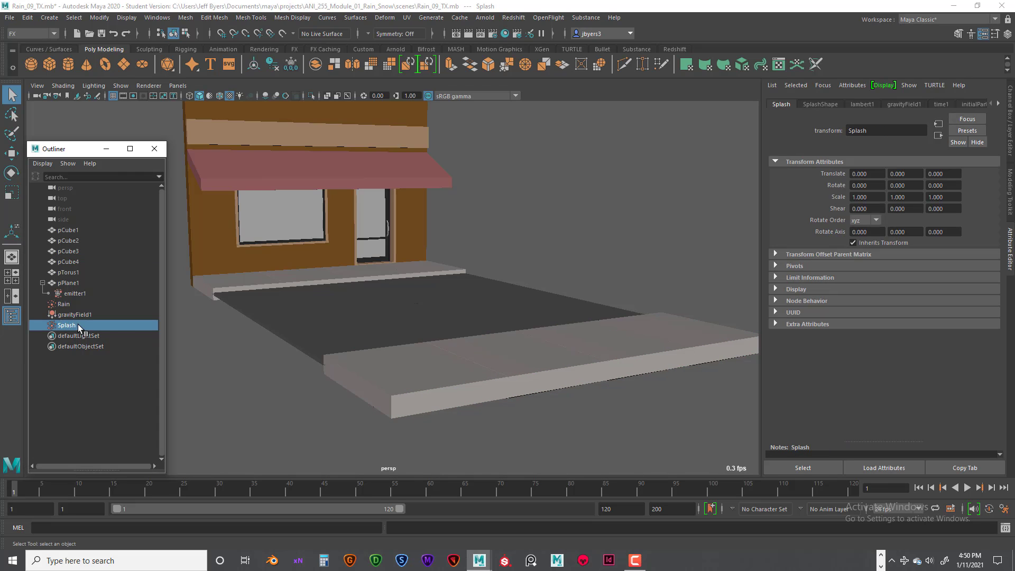
click(551, 357)
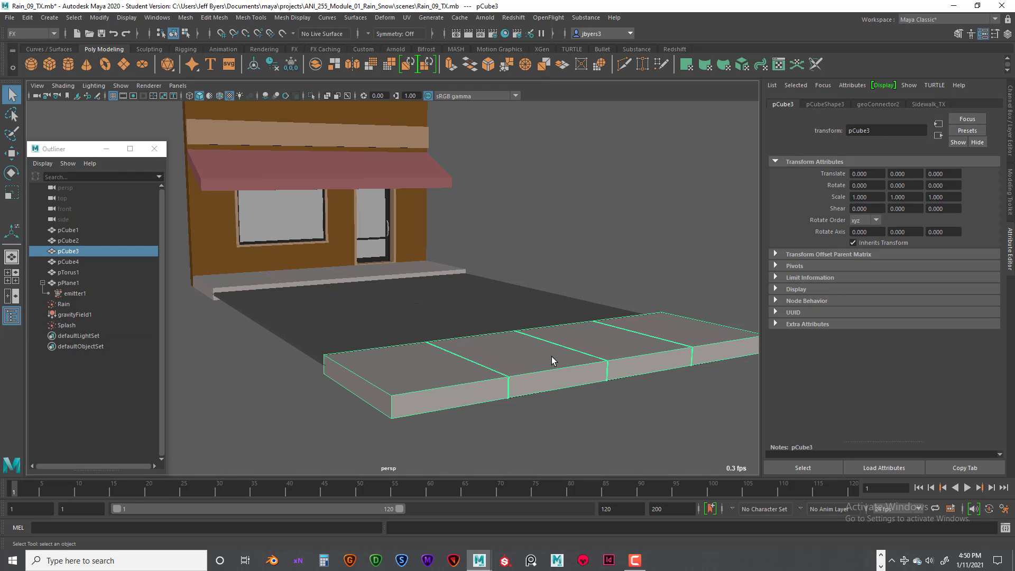
click(877, 104)
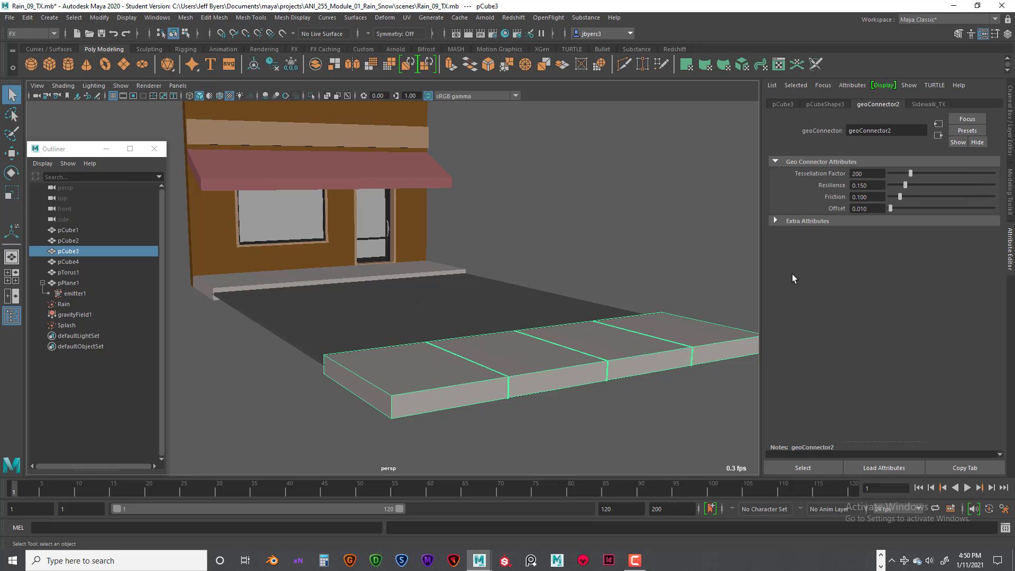
click(864, 186)
key(Return)
click(865, 207)
text(1)
key(Return)
Set the Resilience of the geoConnector on the road, pCube1, to 0.05.
click(445, 309)
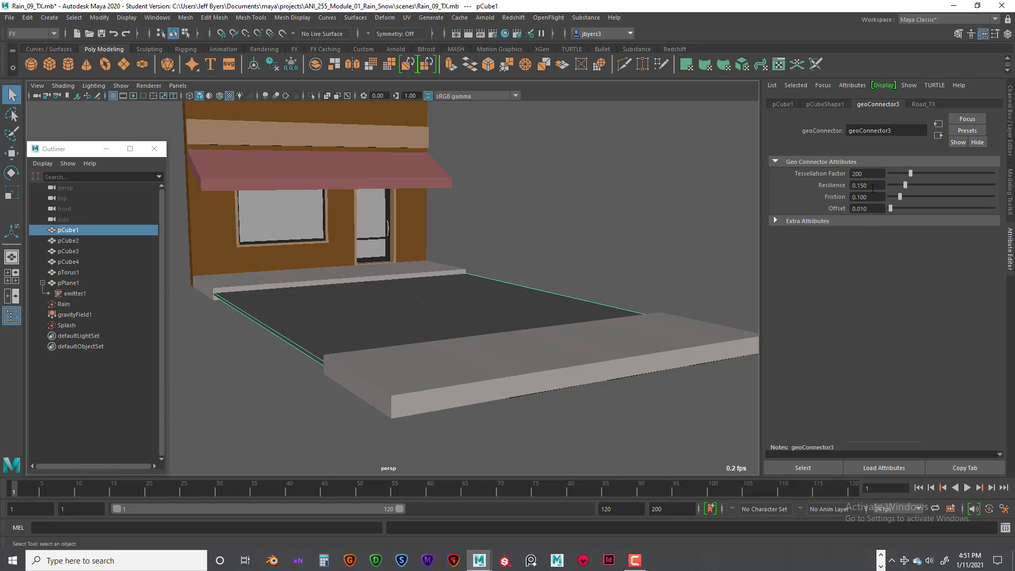
drag(872, 187, 856, 189)
text(05)
key(Return)
click(871, 197)
Set the Resilience of the geoConnector on the far sidewalk, pCube2, to 0.05.
click(410, 270)
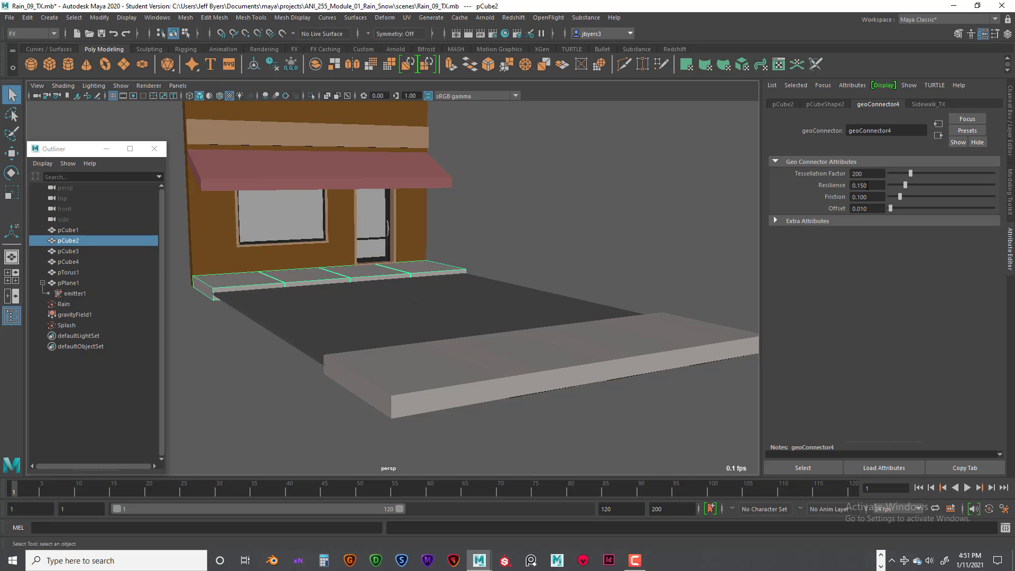
drag(867, 185, 857, 186)
text(05)
key(Return)
Set the Resilience of the geoConnector on the storefront building, pCube4, to 0.05.
click(398, 173)
click(864, 186)
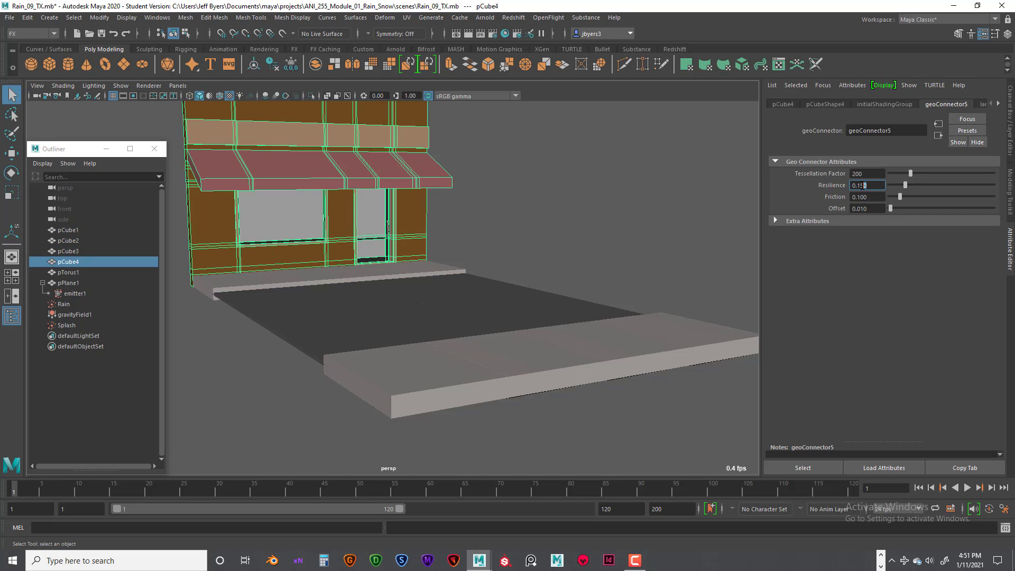
drag(867, 186, 858, 185)
text(05)
key(Return)
Check the geoConnector collision values of both sidewalks, the road and the storefront building one by one.
click(401, 274)
click(429, 310)
click(492, 338)
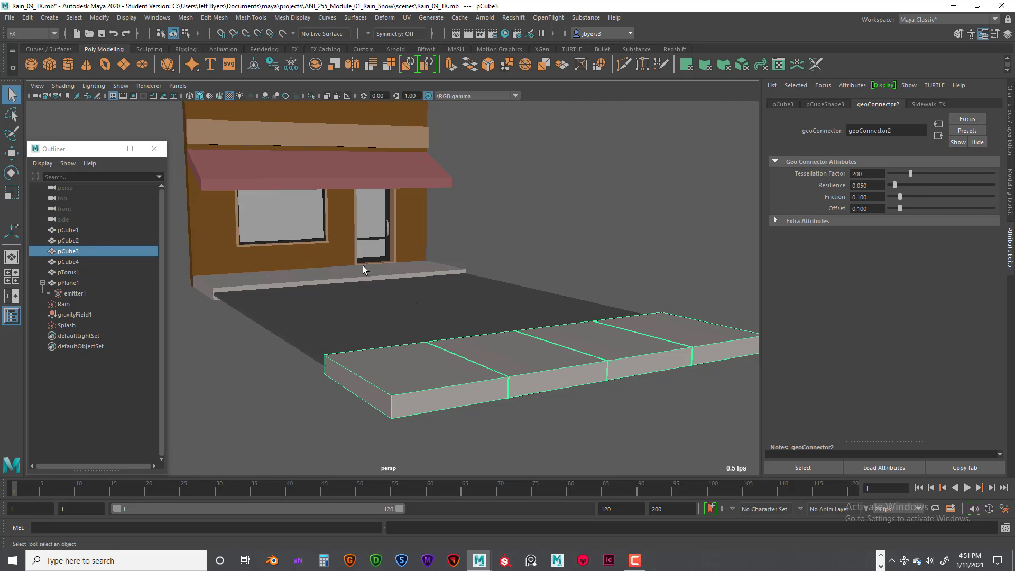
click(337, 216)
click(404, 275)
click(402, 270)
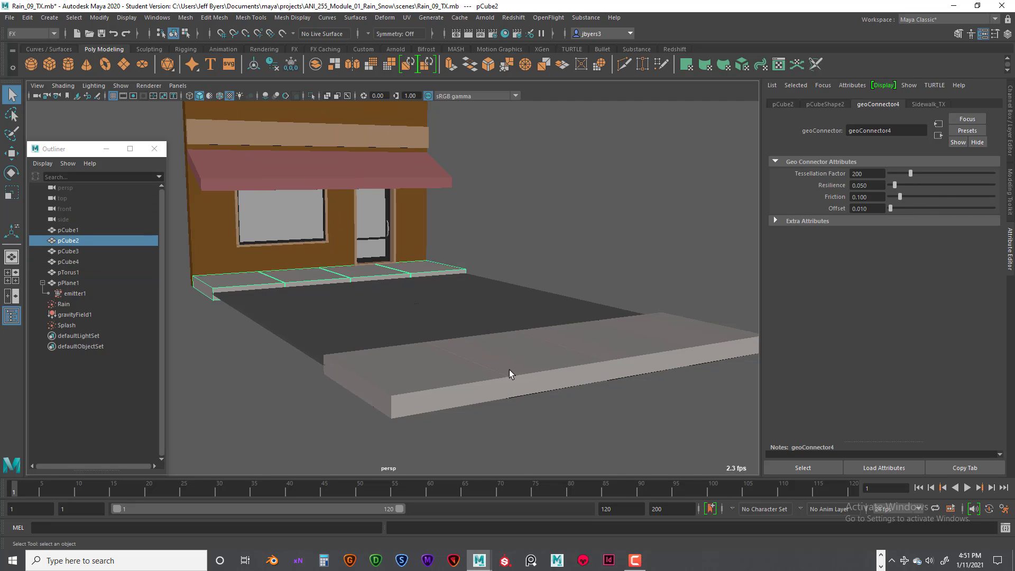
click(509, 369)
click(437, 317)
click(362, 272)
click(329, 232)
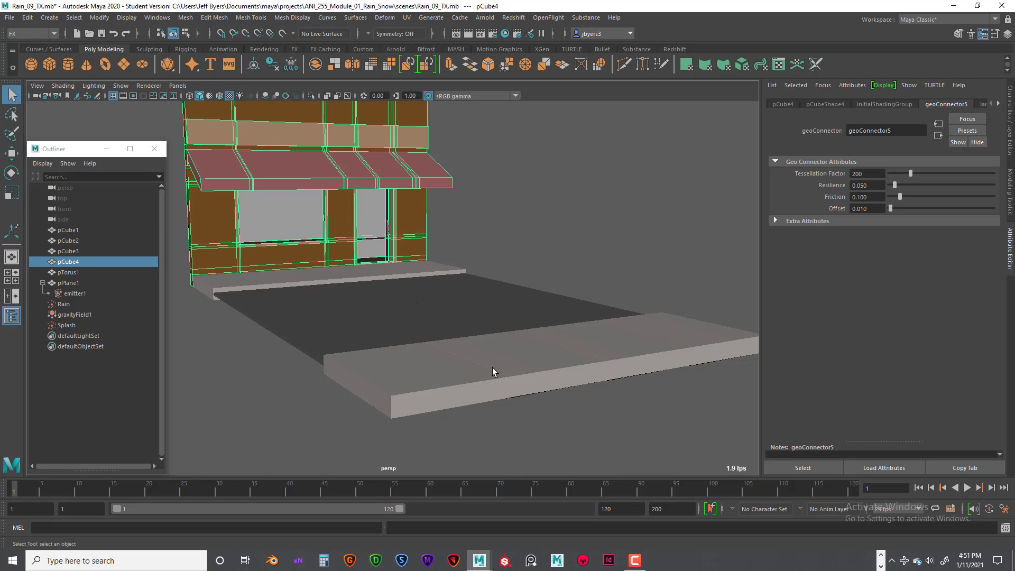
click(403, 297)
click(364, 270)
click(331, 231)
click(471, 369)
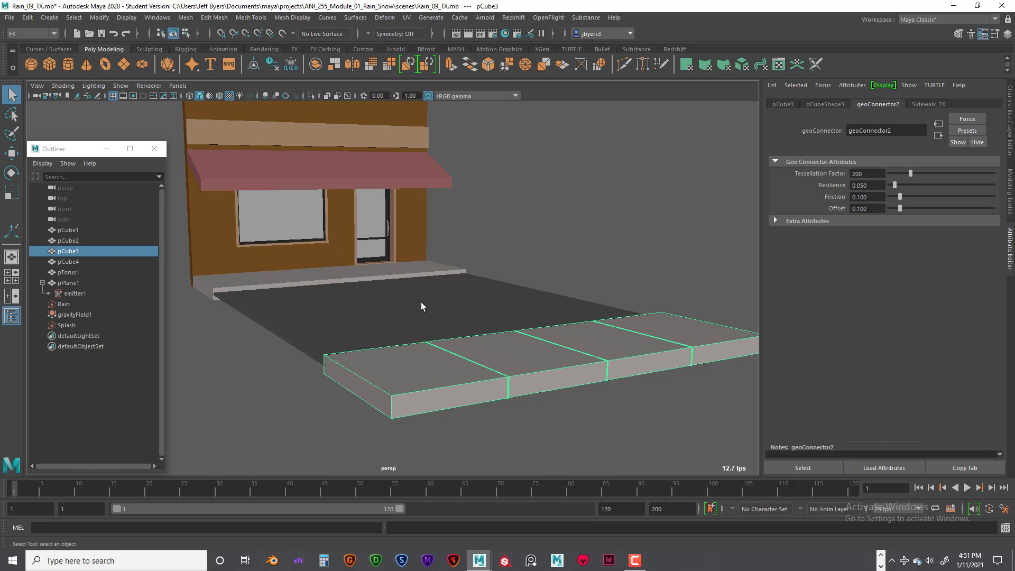
click(375, 299)
click(353, 280)
click(329, 230)
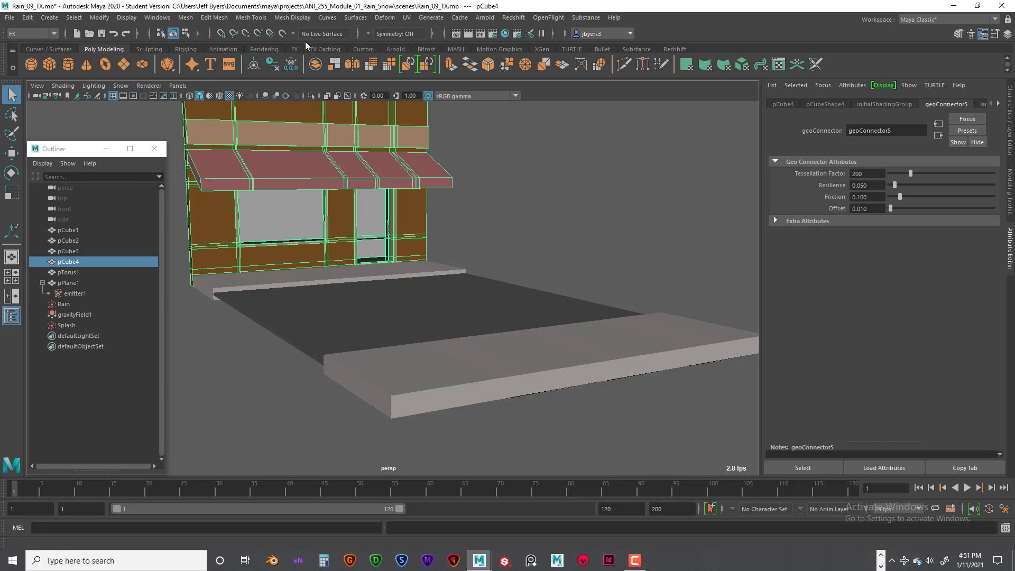
click(156, 18)
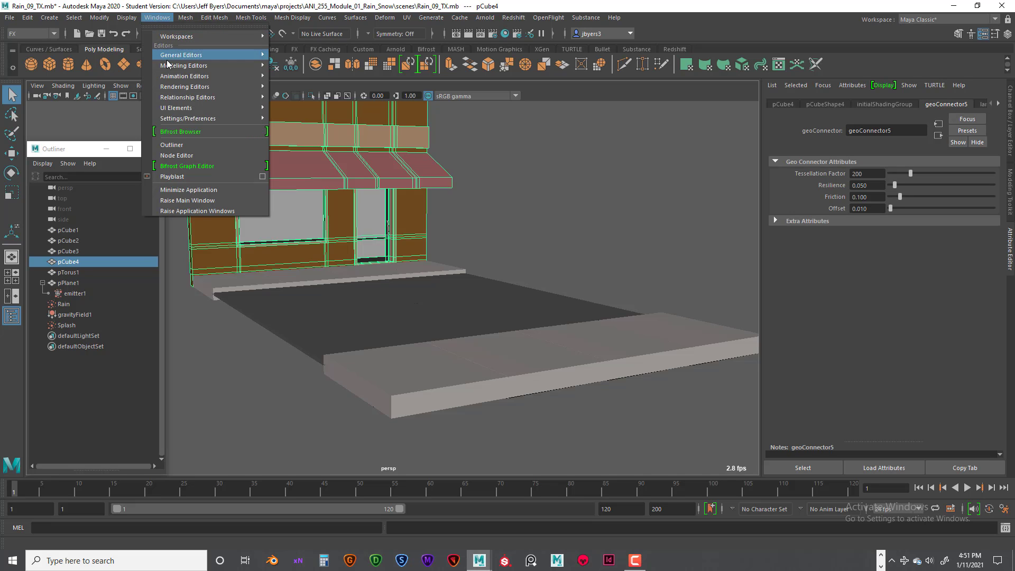
mouse_move(222, 55)
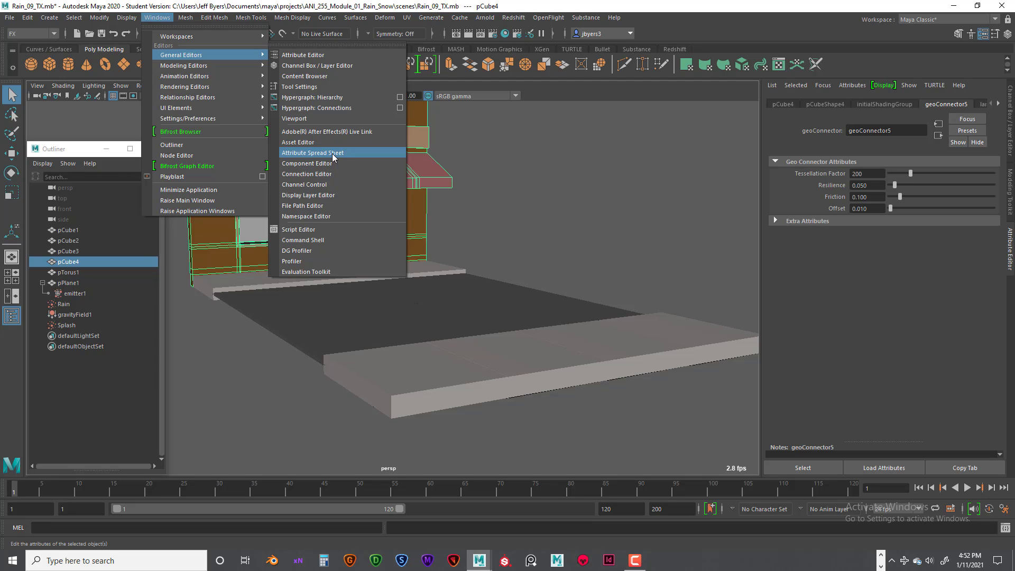
click(630, 223)
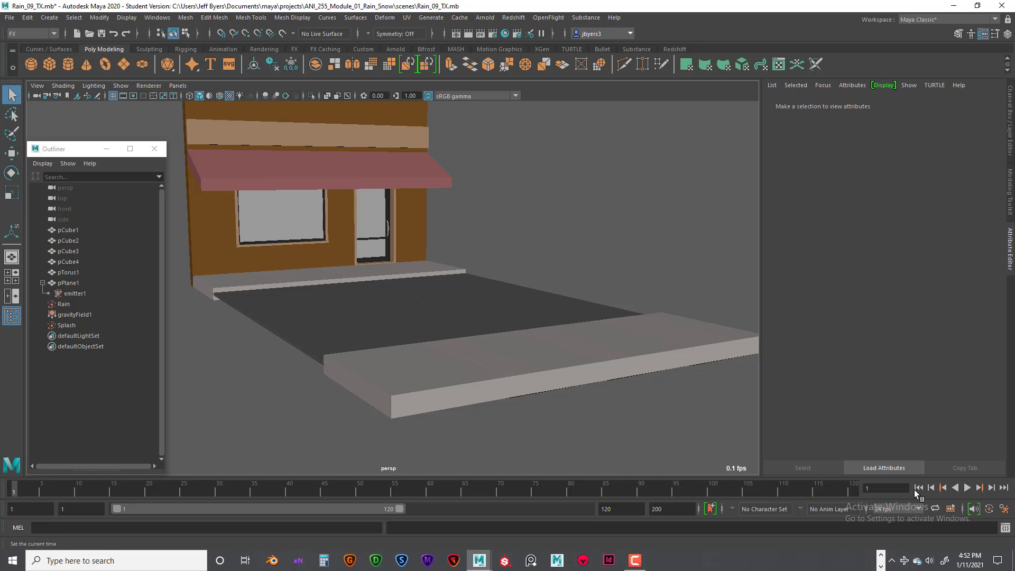
Play the simulation, examine the splashes on the awning, road and sidewalks, and stop the playback.
click(966, 487)
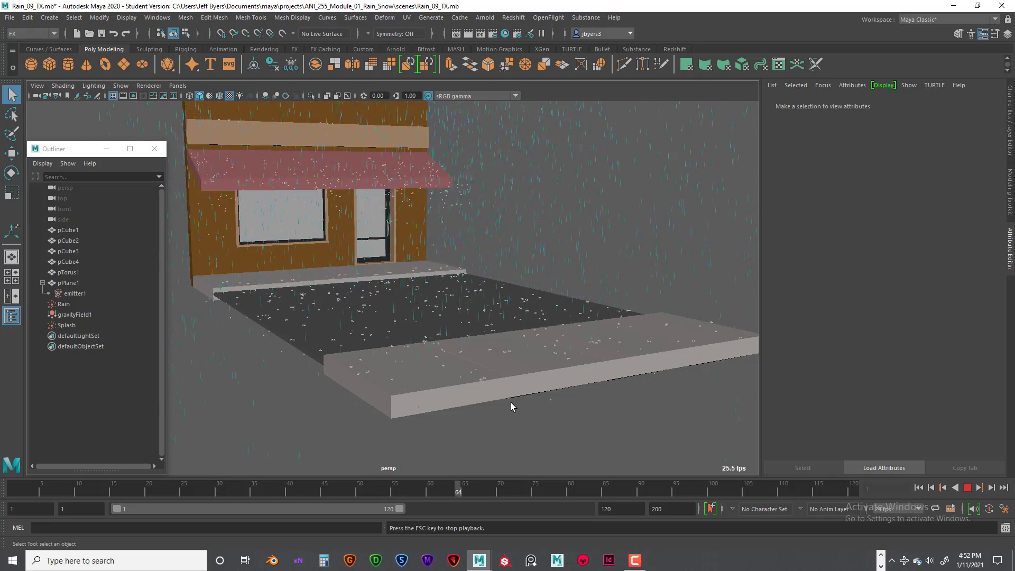
alt+drag(515, 399, 580, 393)
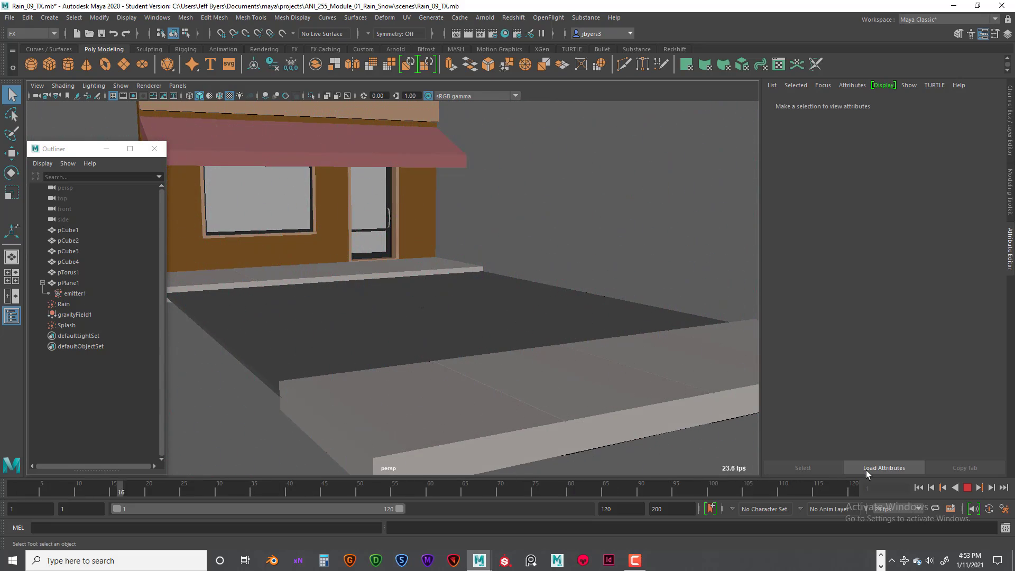
click(967, 487)
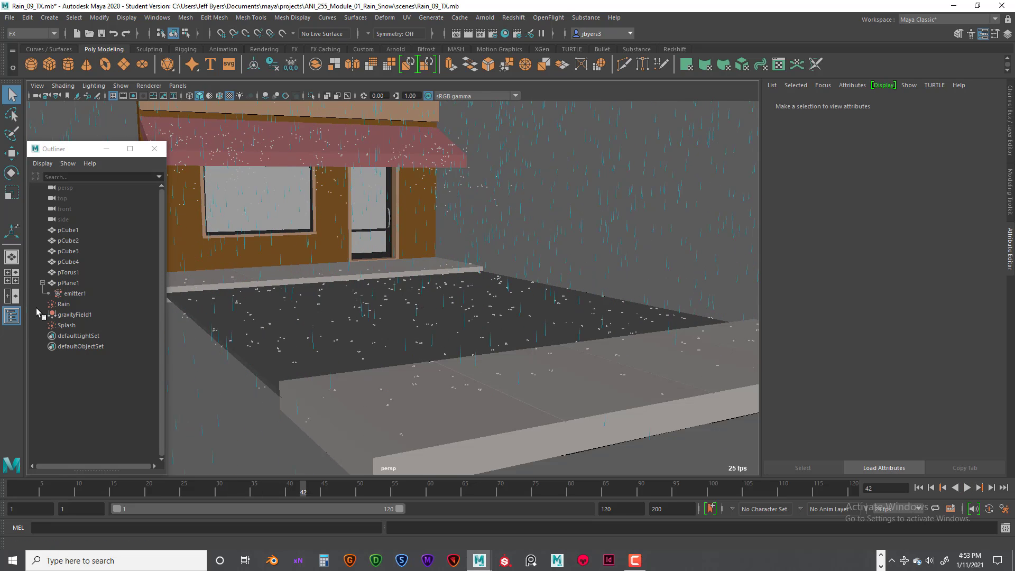
Set the Lifespan of the Splash particles to 1.
click(65, 325)
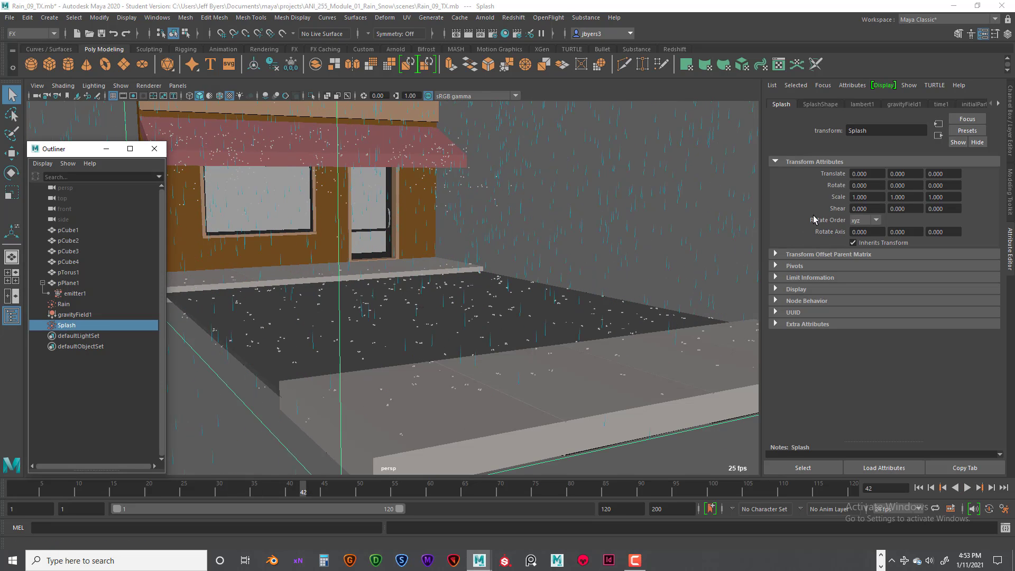
click(825, 104)
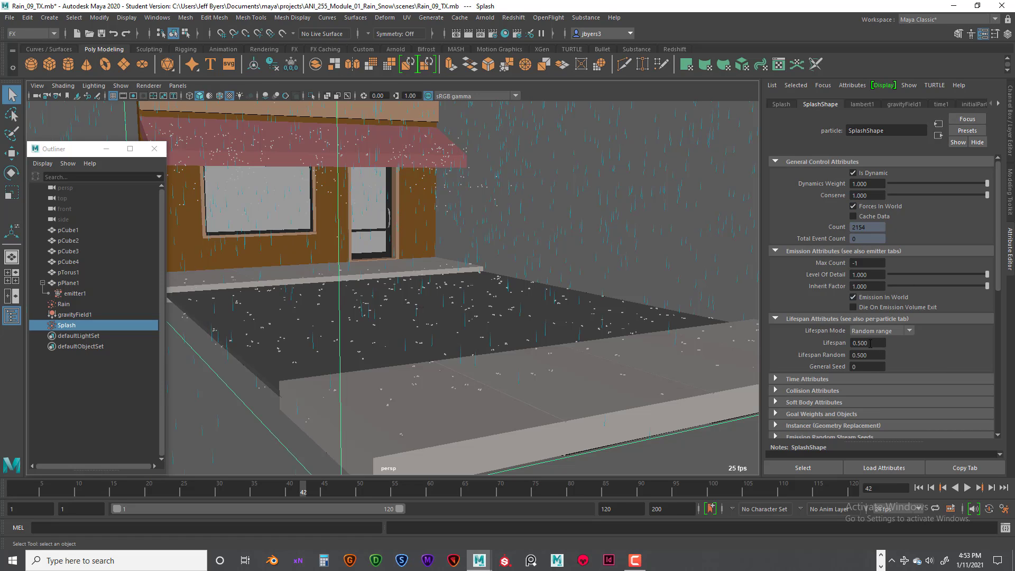
drag(870, 343, 858, 343)
key(BackSpace)
key(BackSpace)
key(BackSpace)
text(1)
key(Return)
Replay the simulation from the start, examine the splash particles from above and beneath the road, and rewind to the start frame.
click(918, 487)
click(967, 487)
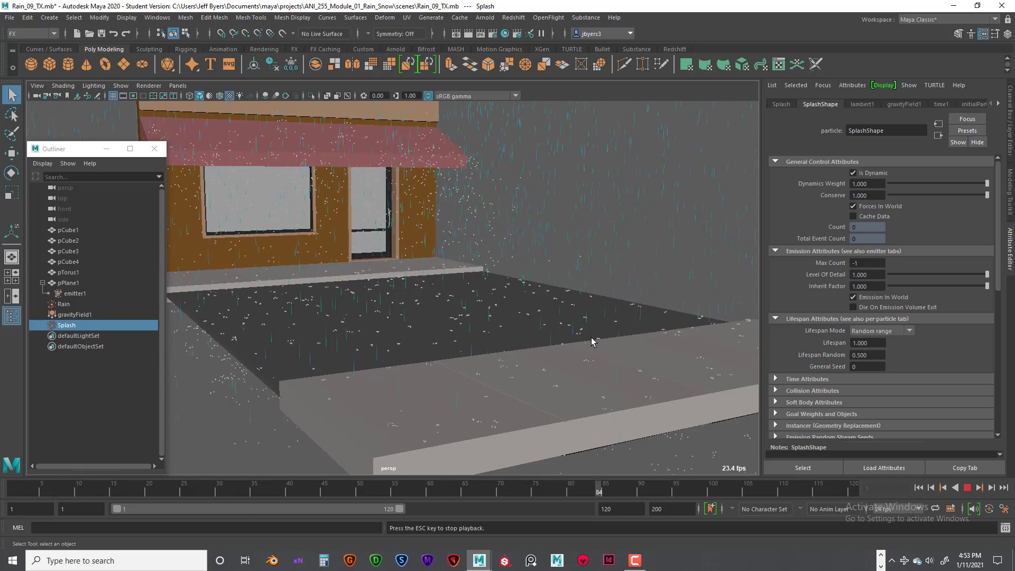
alt+drag(592, 332, 590, 312)
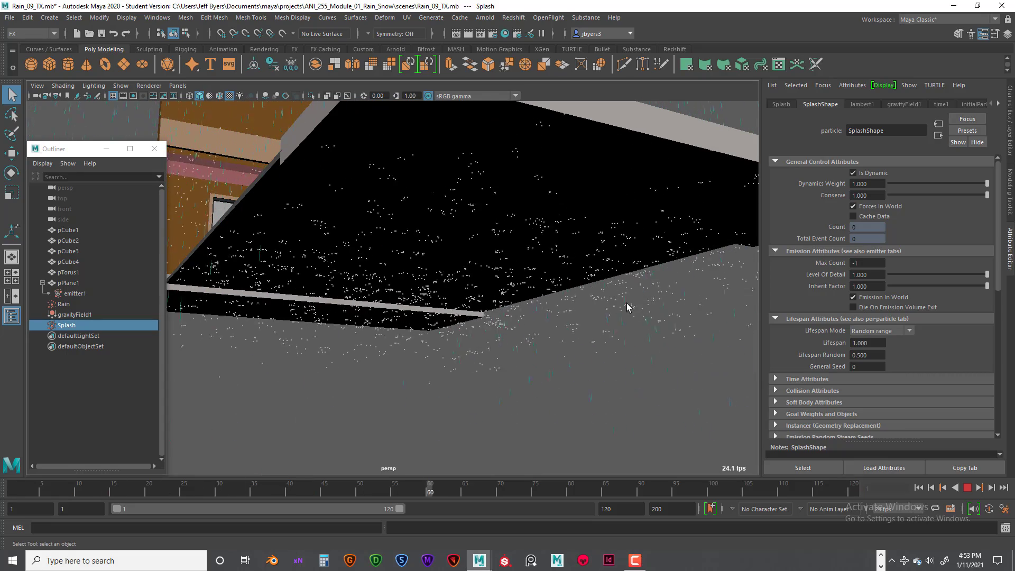
click(967, 488)
mouse_move(602, 272)
alt+mouse_down()
mouse_move(602, 281)
mouse_move(589, 270)
mouse_move(603, 285)
alt+mouse_up()
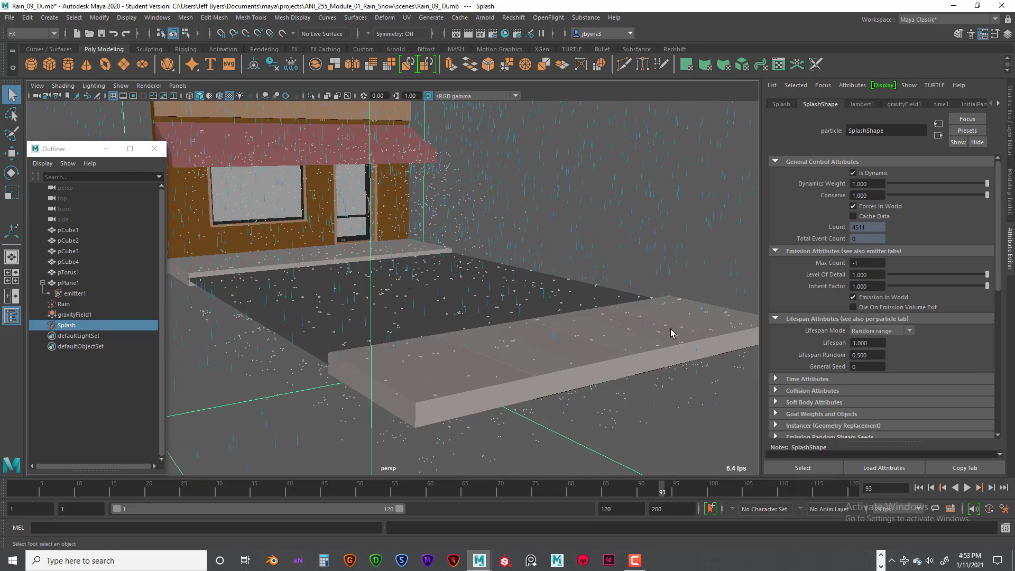
click(918, 487)
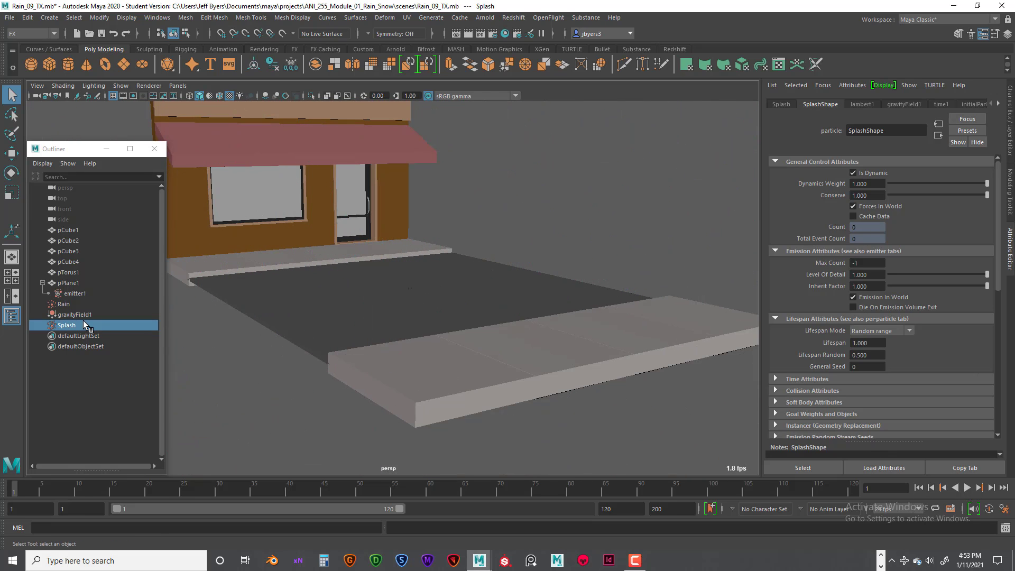
Make the Splash particles collide with the near sidewalk, pCube3, using the legacy Make Collide command with Resilience 0.05.
click(73, 325)
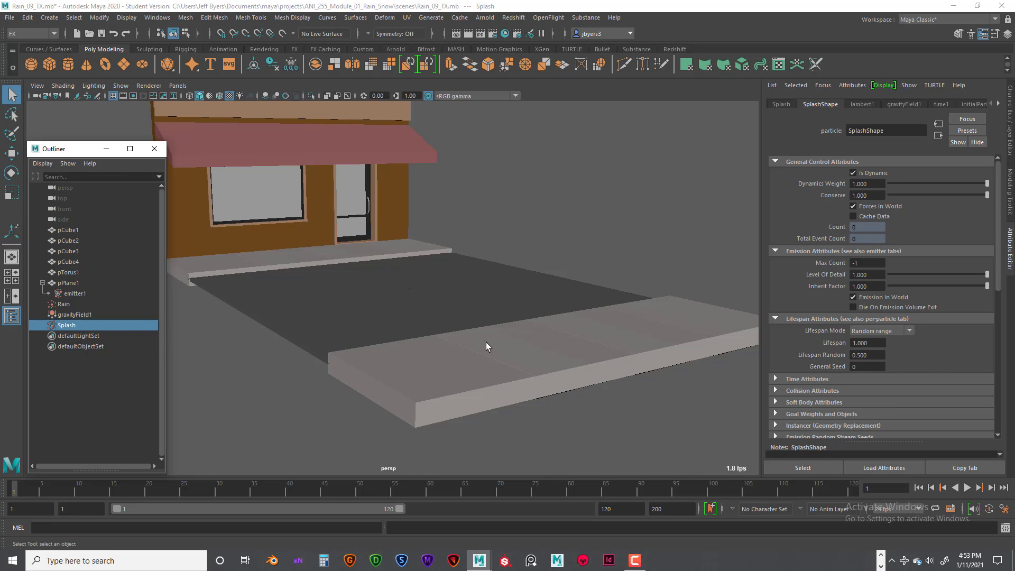
click(499, 338)
key(space)
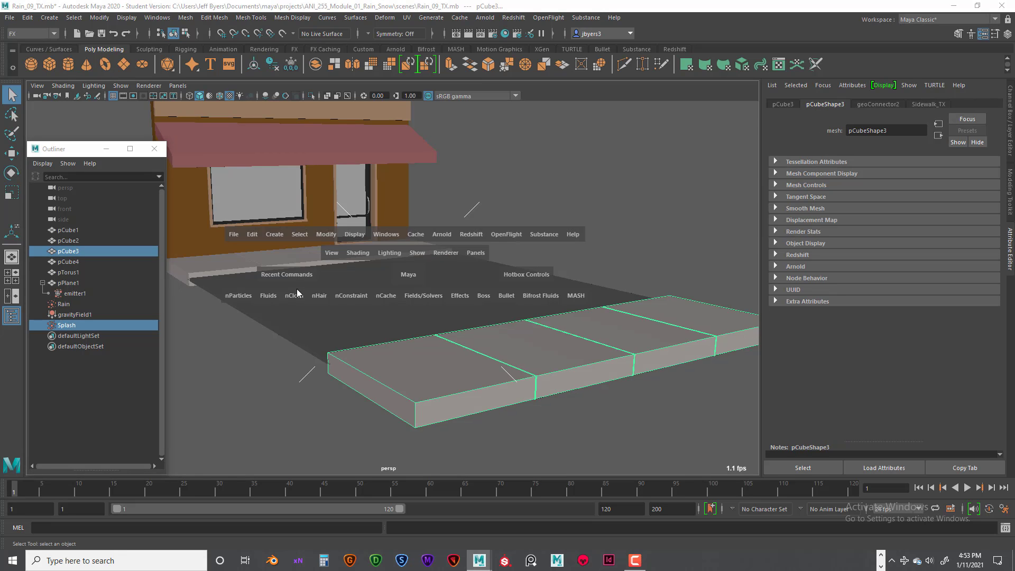
click(241, 297)
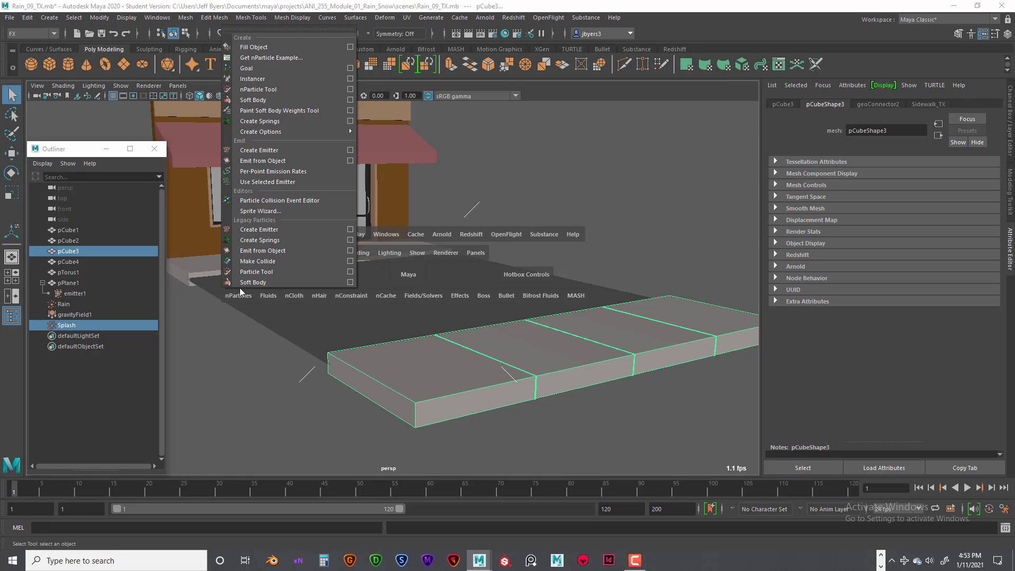
click(349, 261)
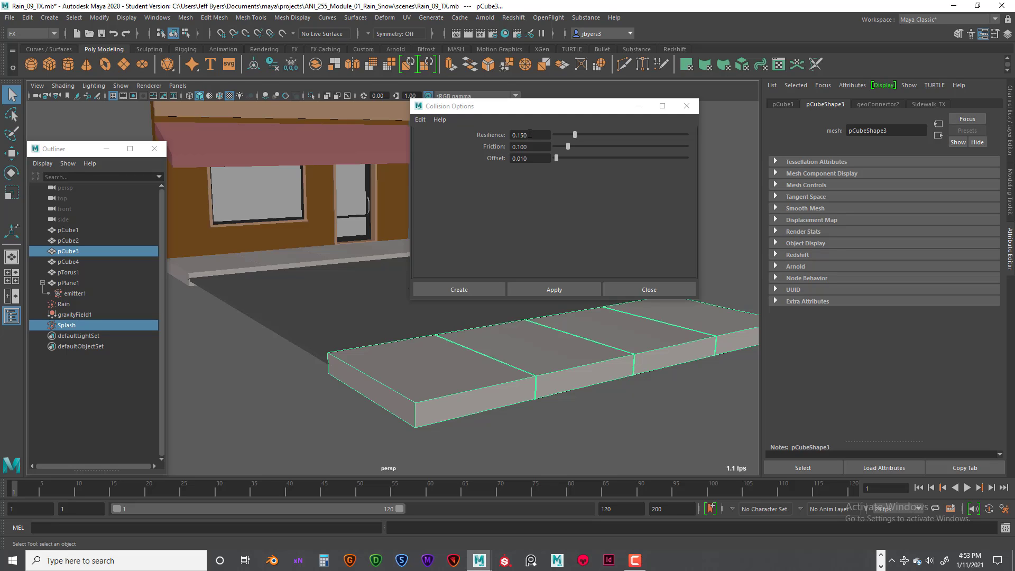
drag(538, 136, 518, 134)
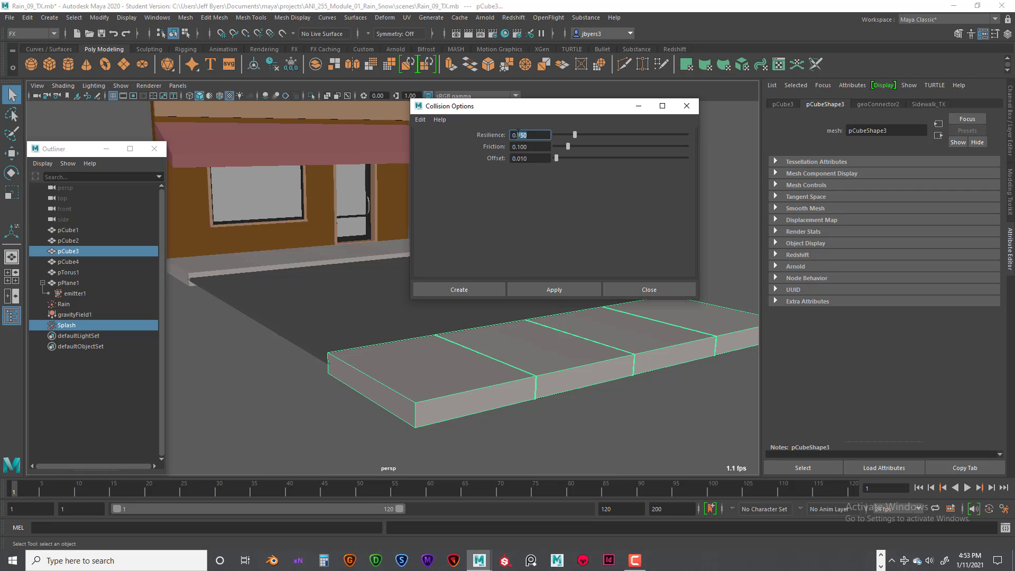
text(05)
key(Return)
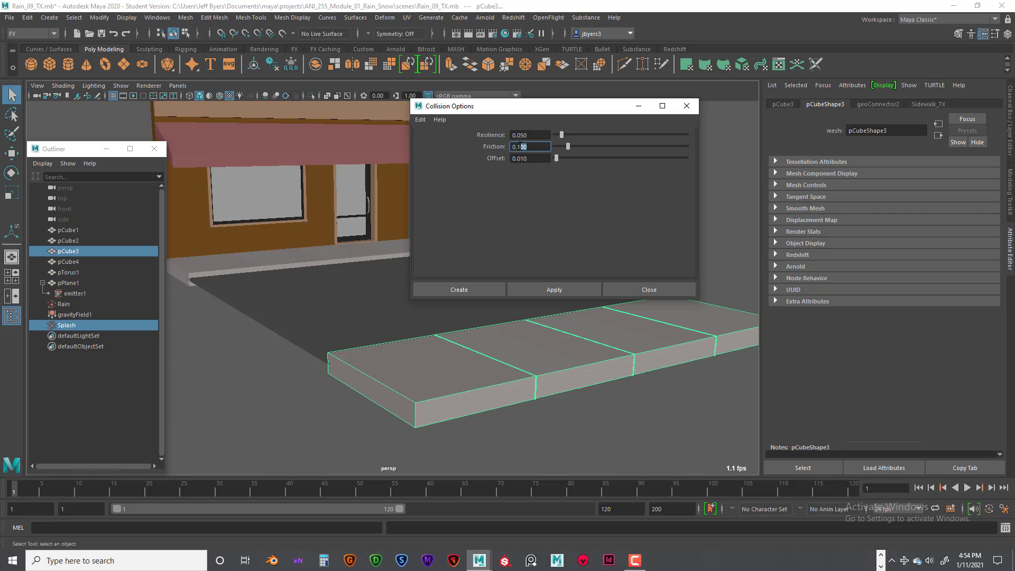
click(530, 136)
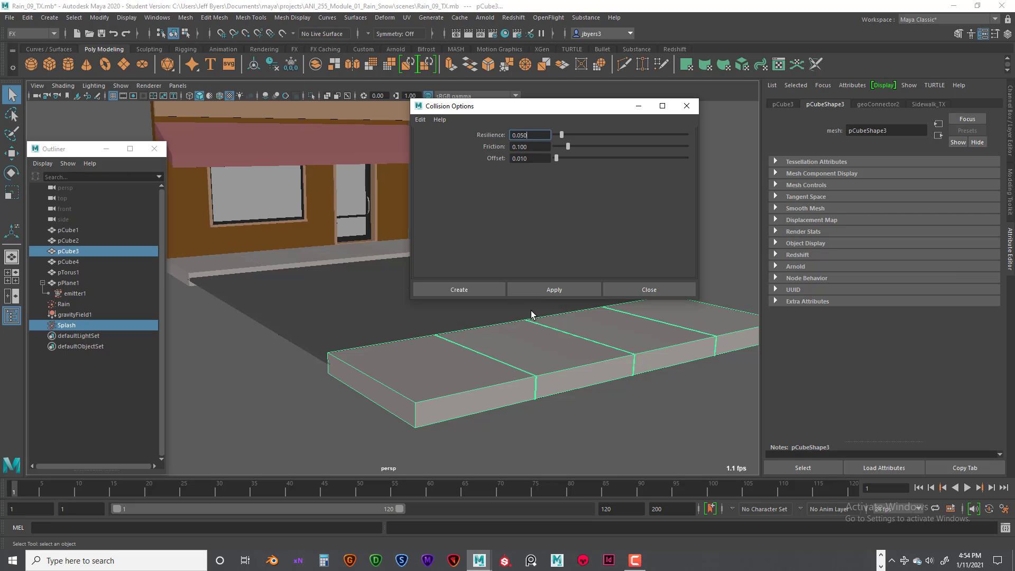
click(486, 289)
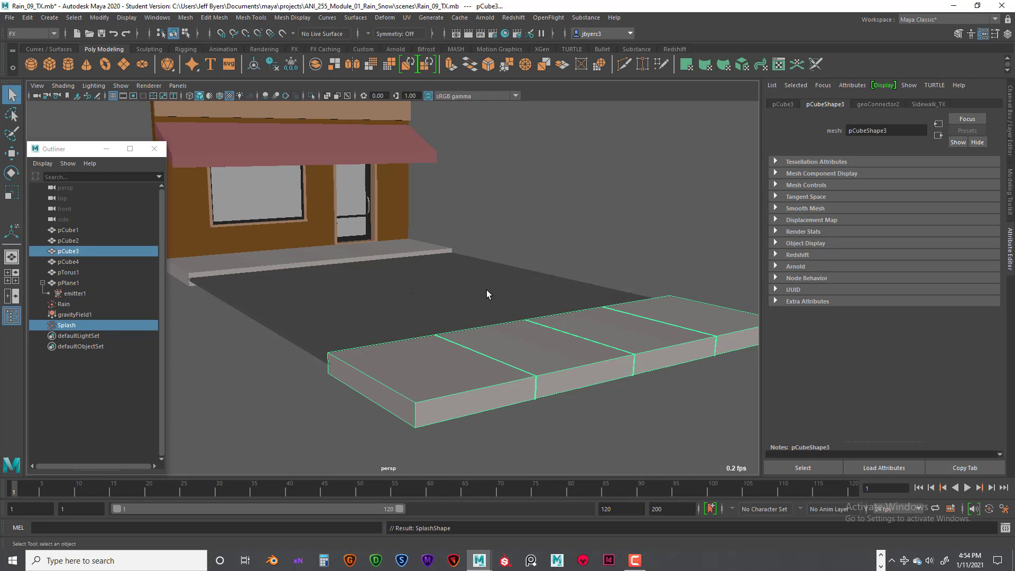
Repeat Make Collide between the Splash particles and each remaining surface: the road pCube1, the far sidewalk pCube2 and the building pCube4.
click(79, 325)
shift+click(402, 300)
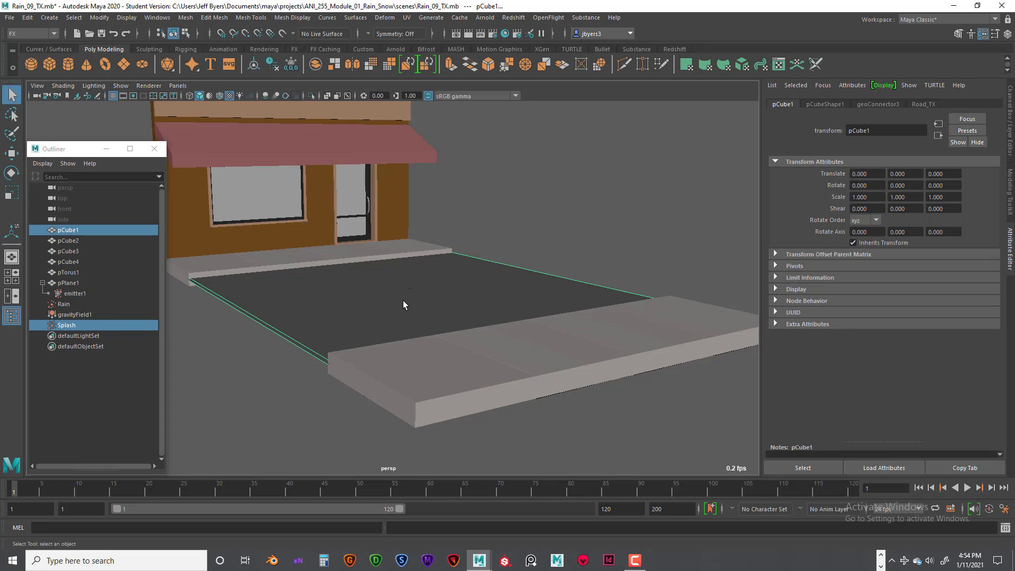
key(g)
click(73, 325)
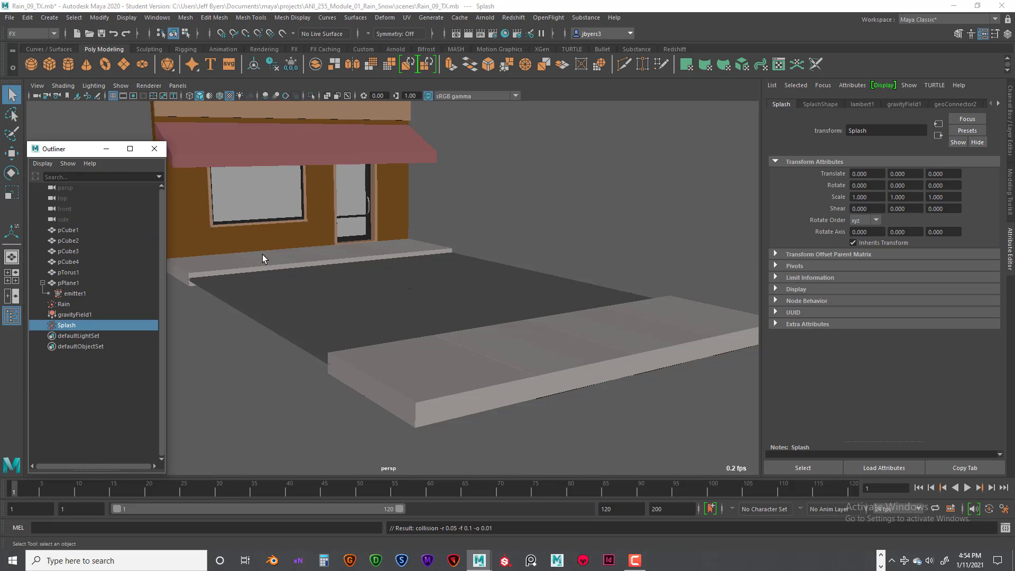
shift+click(299, 257)
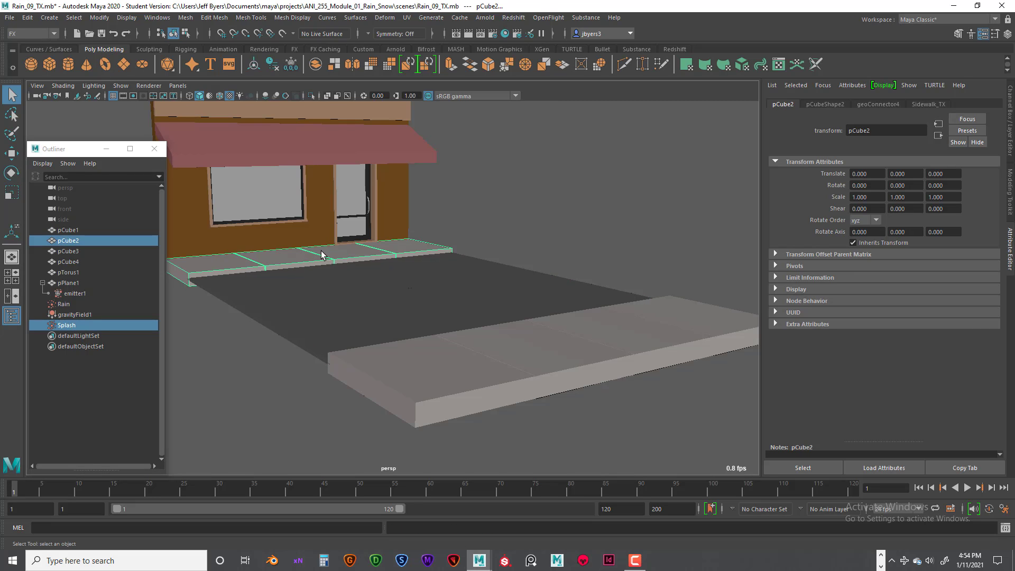
key(g)
click(72, 325)
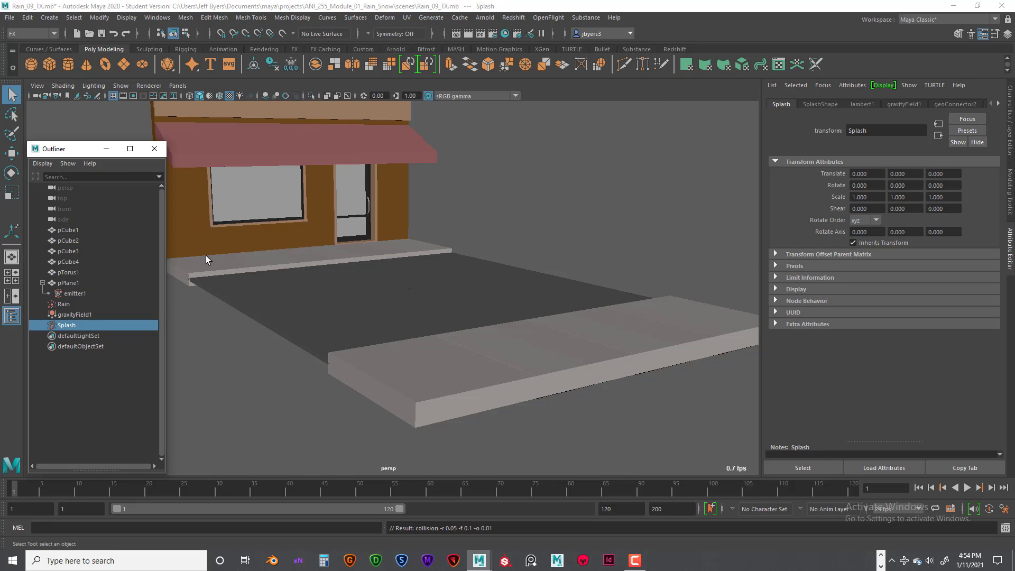
shift+click(195, 234)
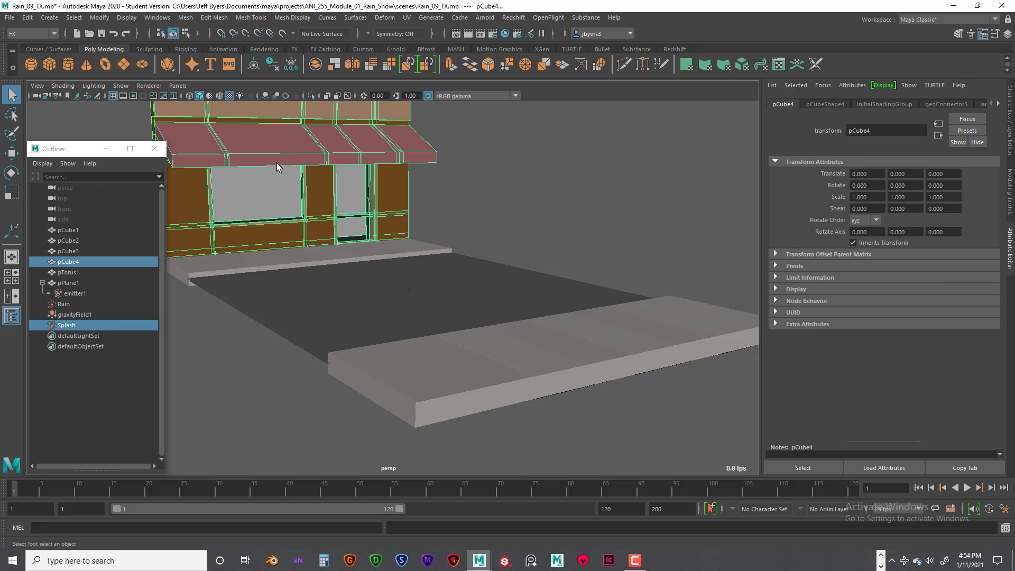
key(g)
click(81, 325)
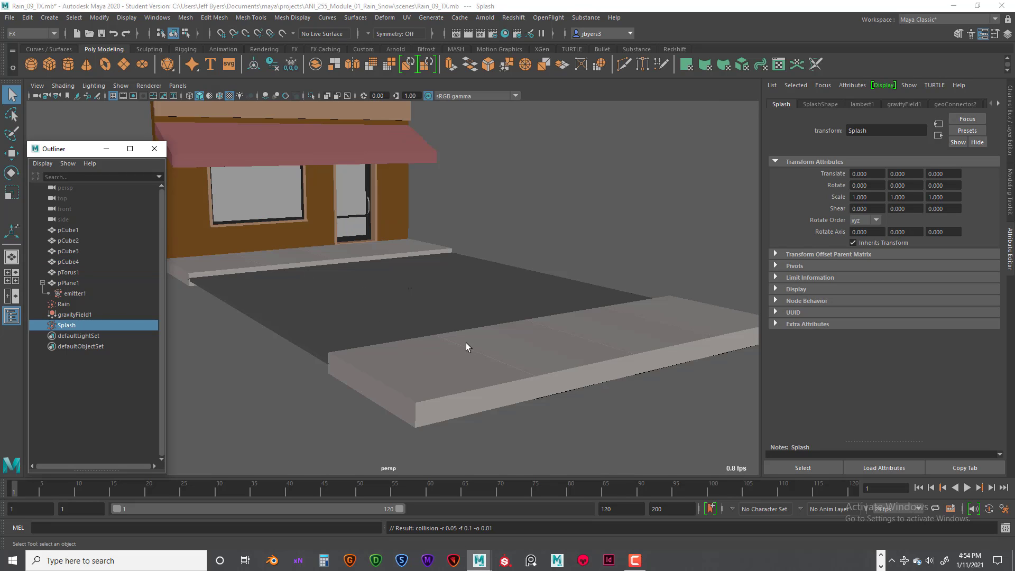
shift+click(512, 360)
key(space)
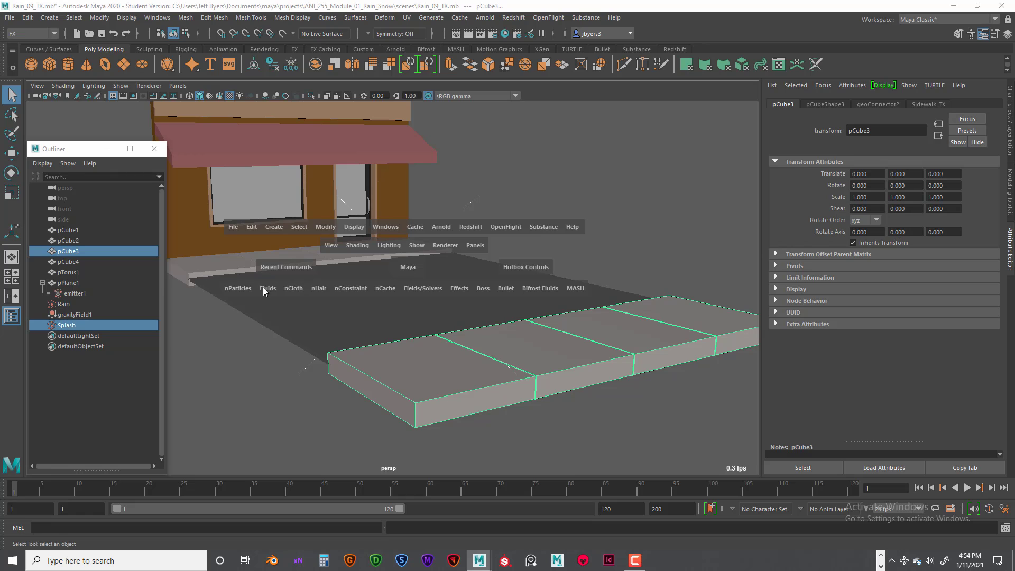
click(239, 289)
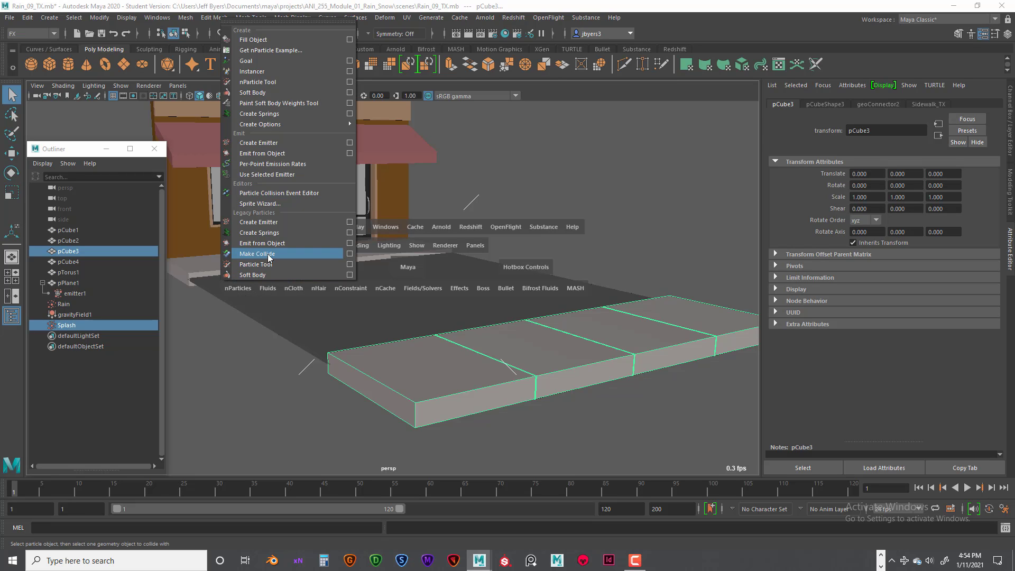
click(266, 391)
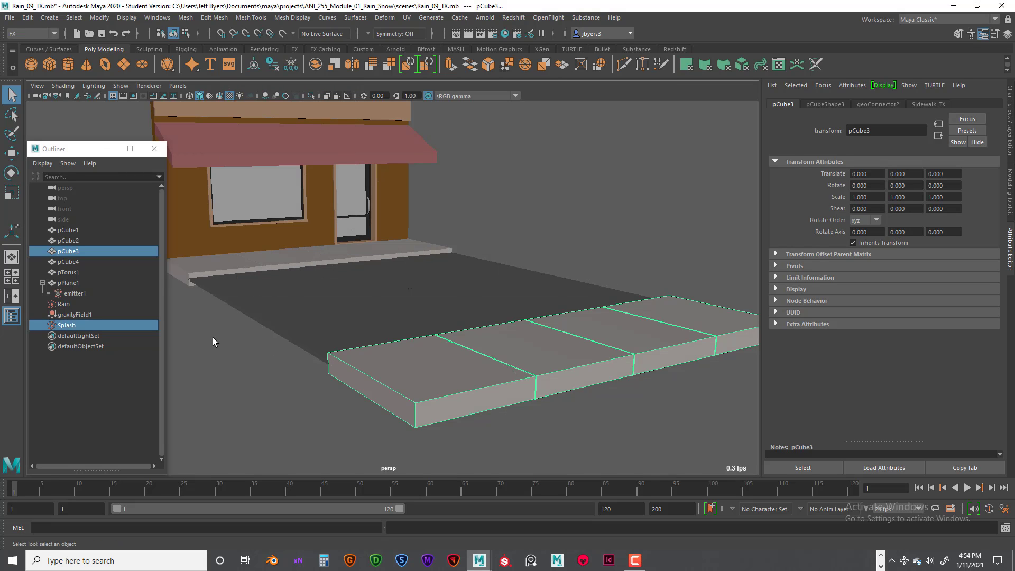
Play the simulation to check the splash collisions, stop it, and set the Lifespan of the Splash particles to 0.5.
click(968, 488)
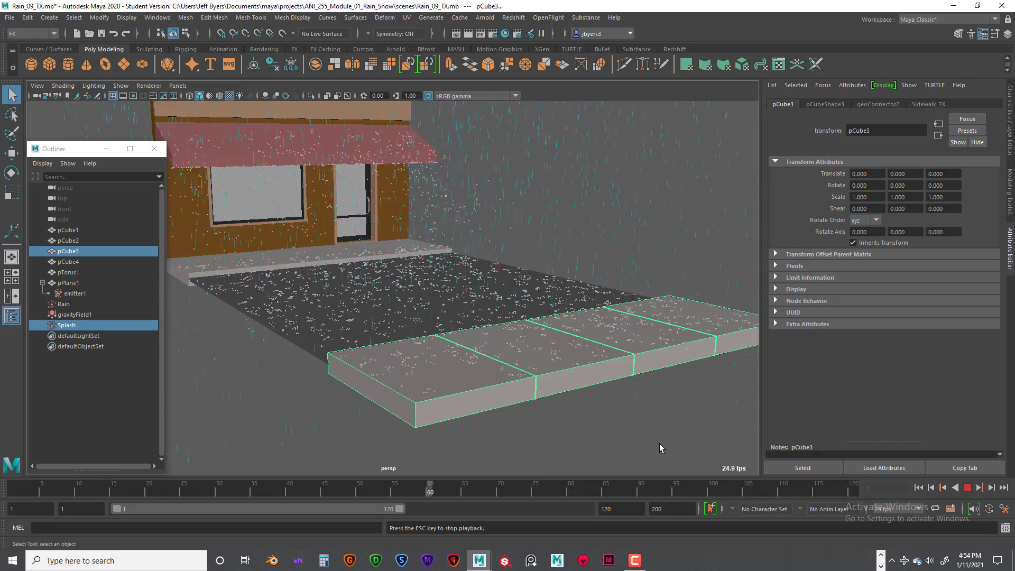
key(Escape)
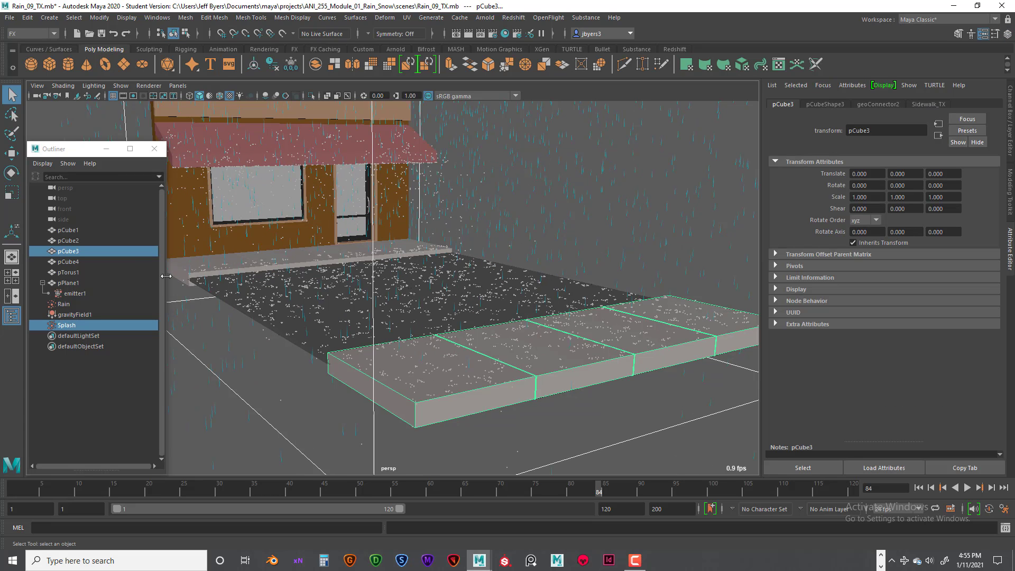
click(77, 322)
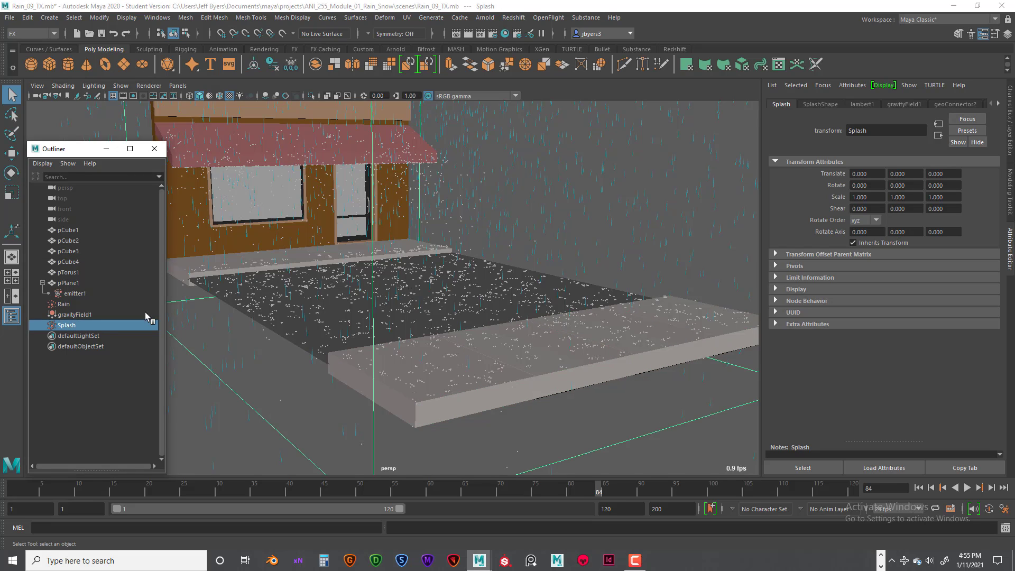
click(820, 105)
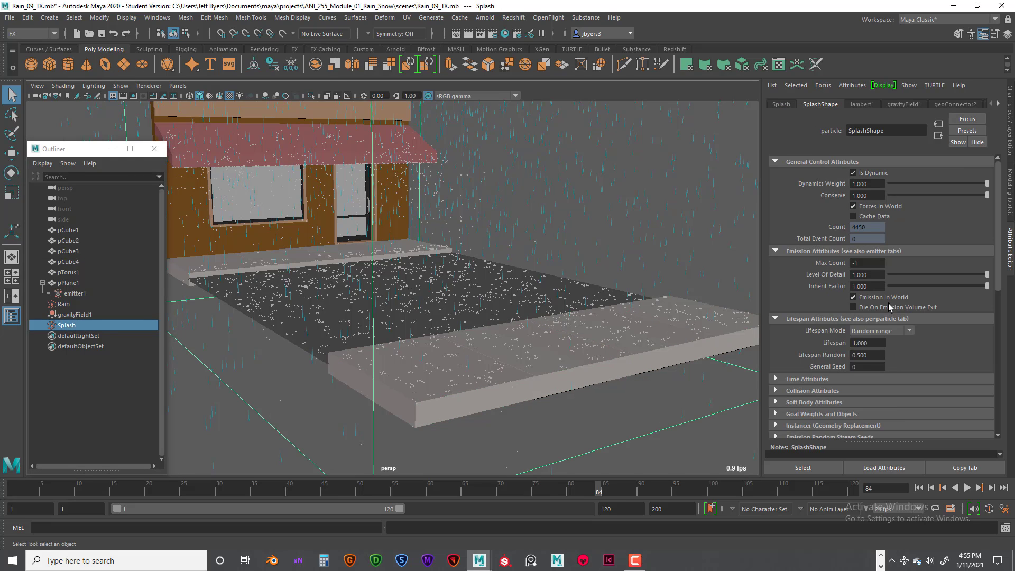
scroll(893, 338, down, 3)
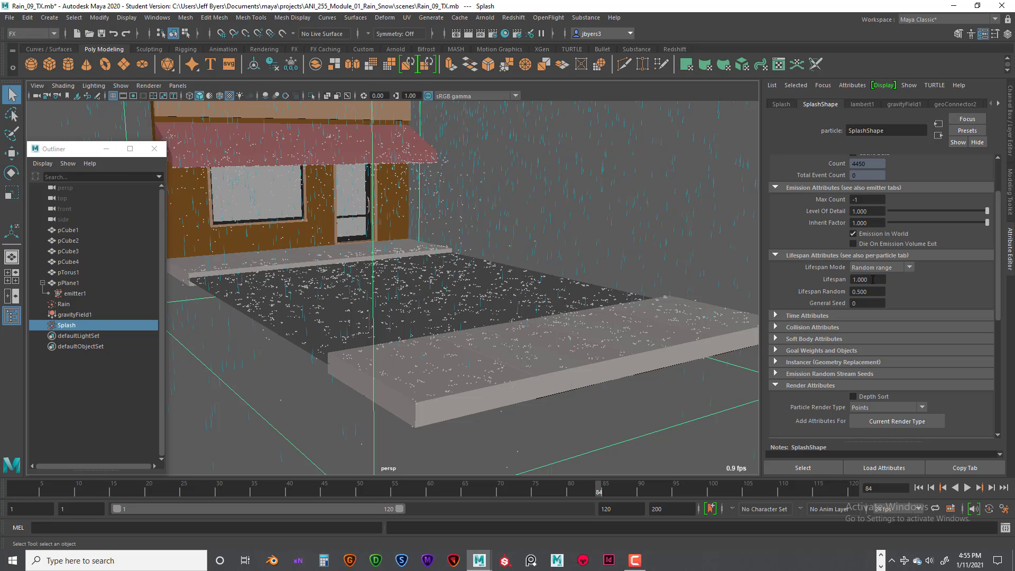
drag(871, 279, 851, 280)
text(0.5)
key(Return)
Replay the simulation from the start, examine the splashes closer to the storefront with the Outliner minimized, and rewind to frame 1.
click(917, 488)
click(967, 488)
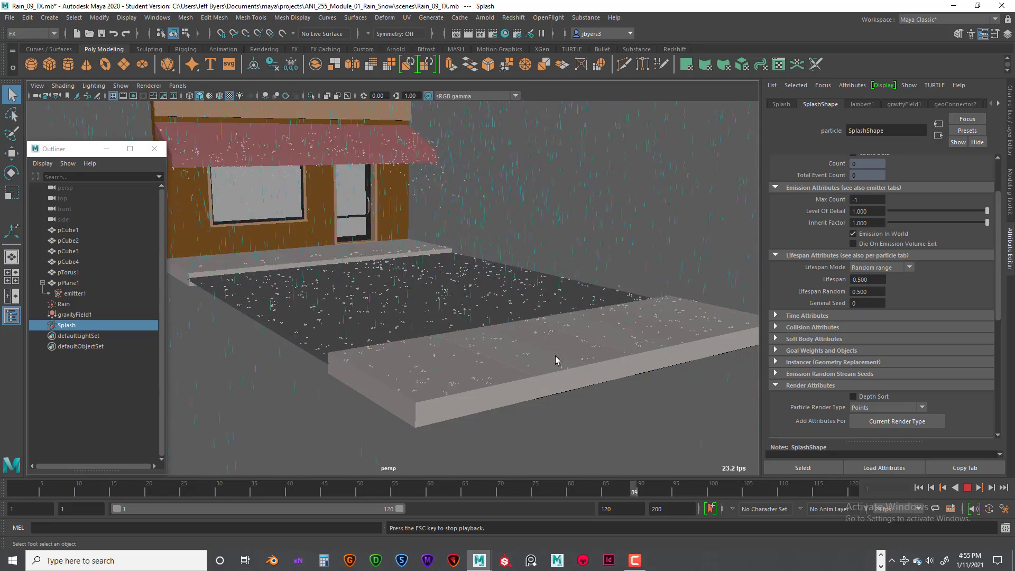
click(105, 148)
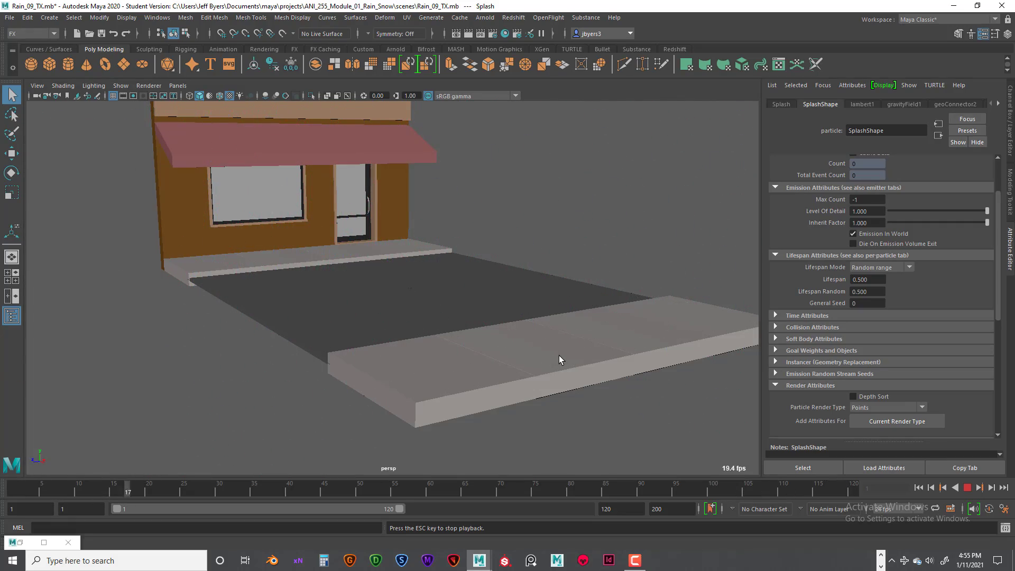
alt+middle_drag(553, 356, 525, 344)
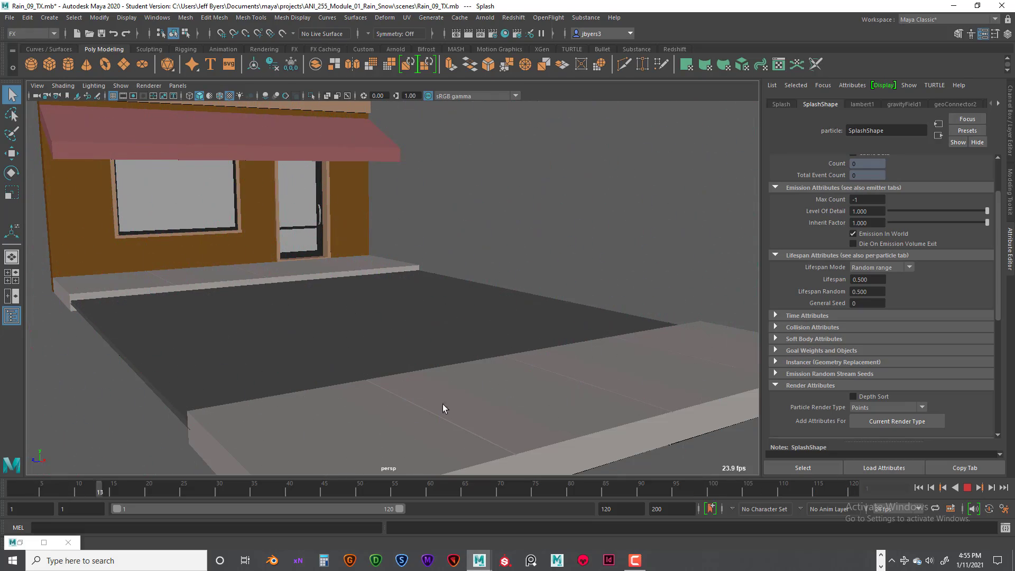
click(966, 487)
click(918, 487)
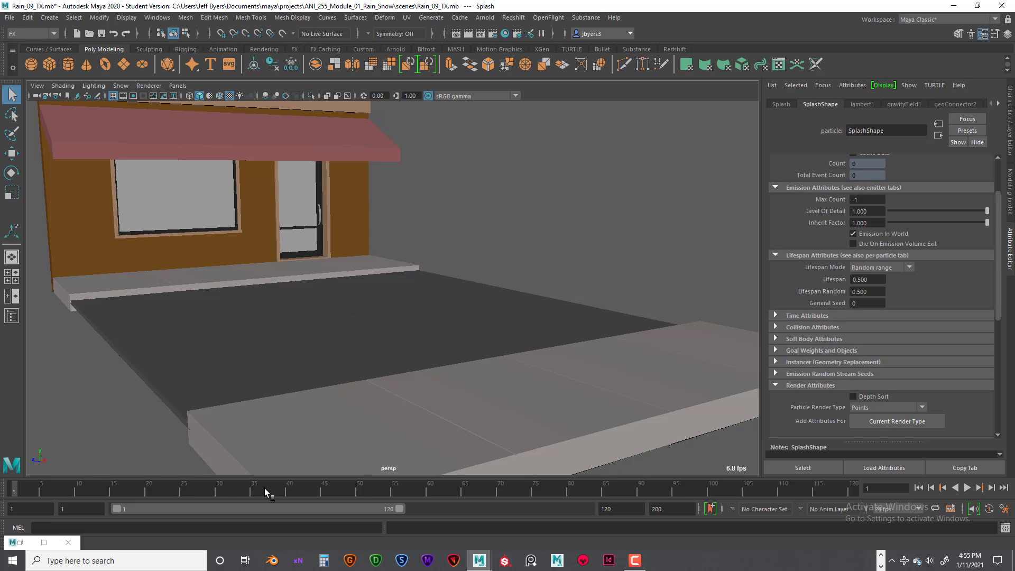
click(11, 18)
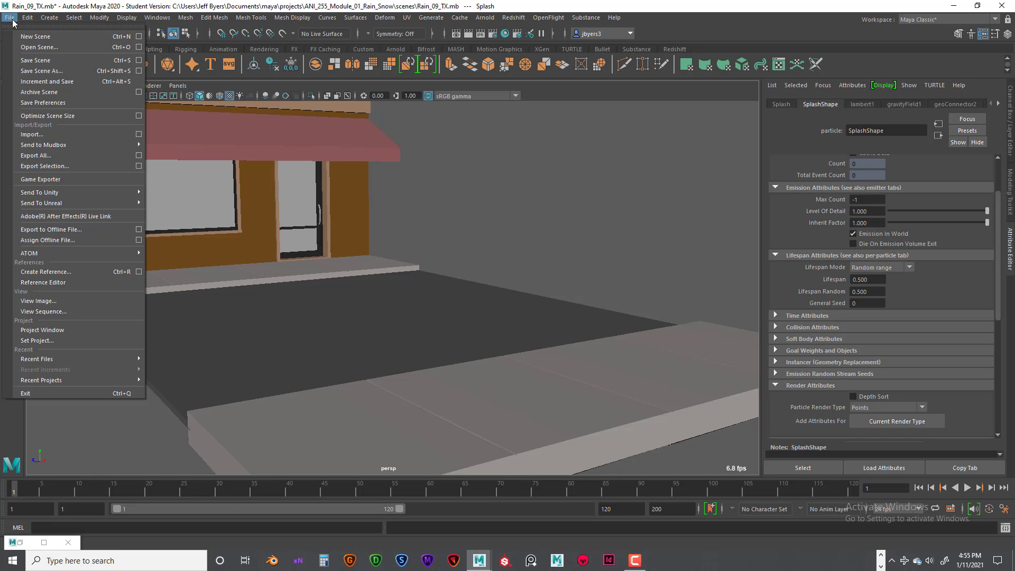
click(38, 71)
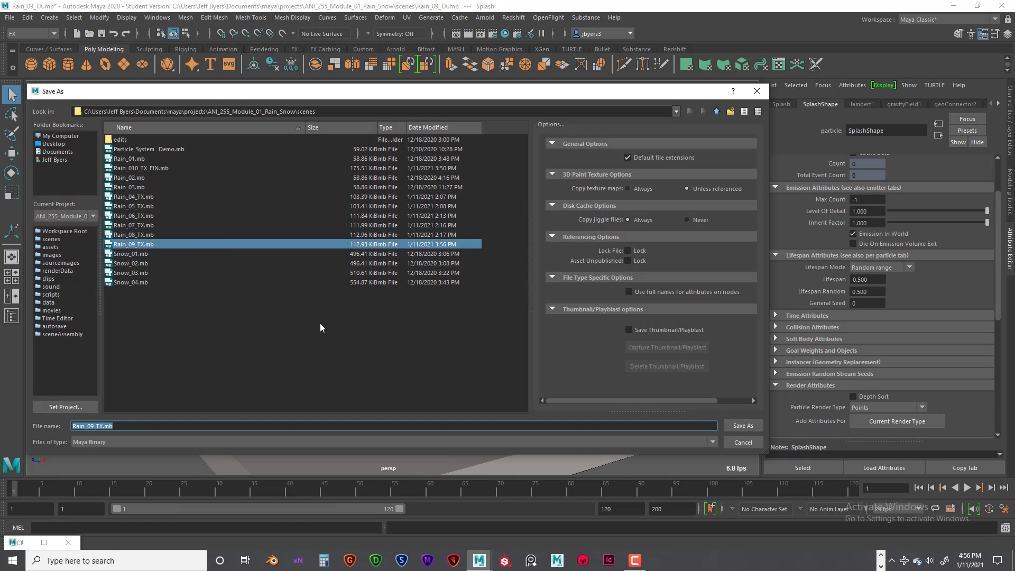
click(756, 92)
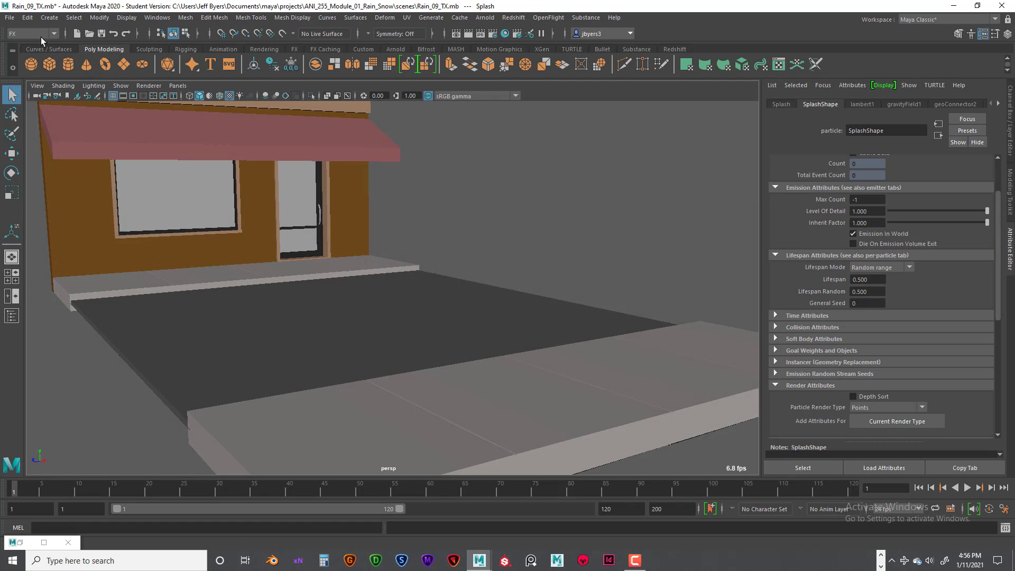
click(10, 17)
click(39, 72)
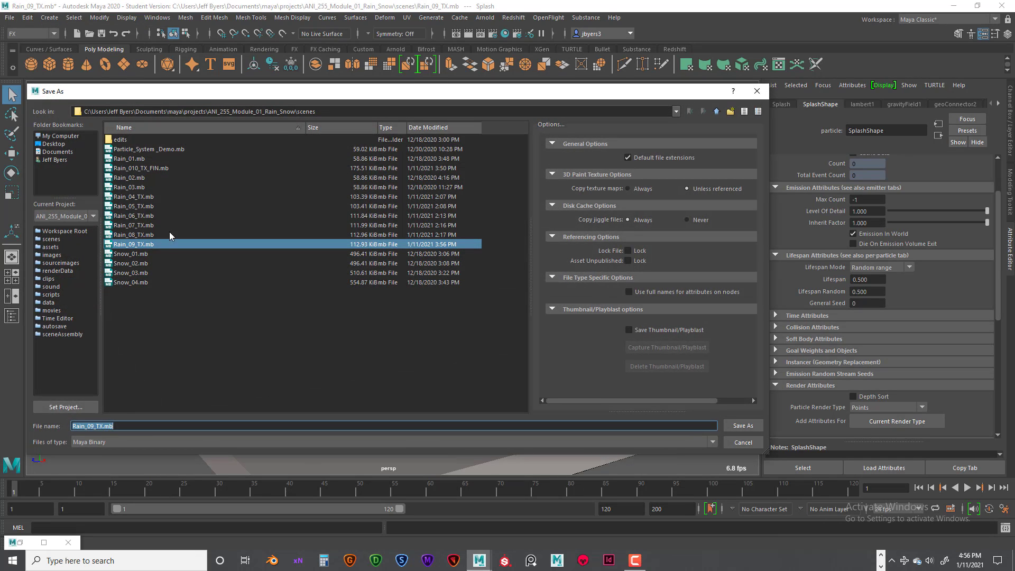
click(756, 92)
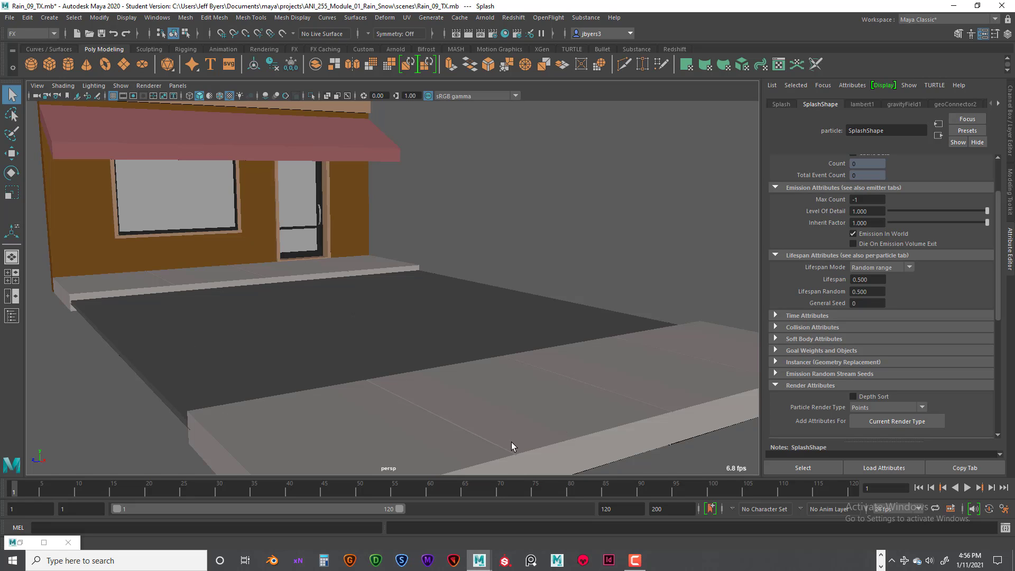
Open the Playblast options, review the Encoding choices for the avi format, and name the movie file with the author's name followed by _Rain.
right_click(158, 488)
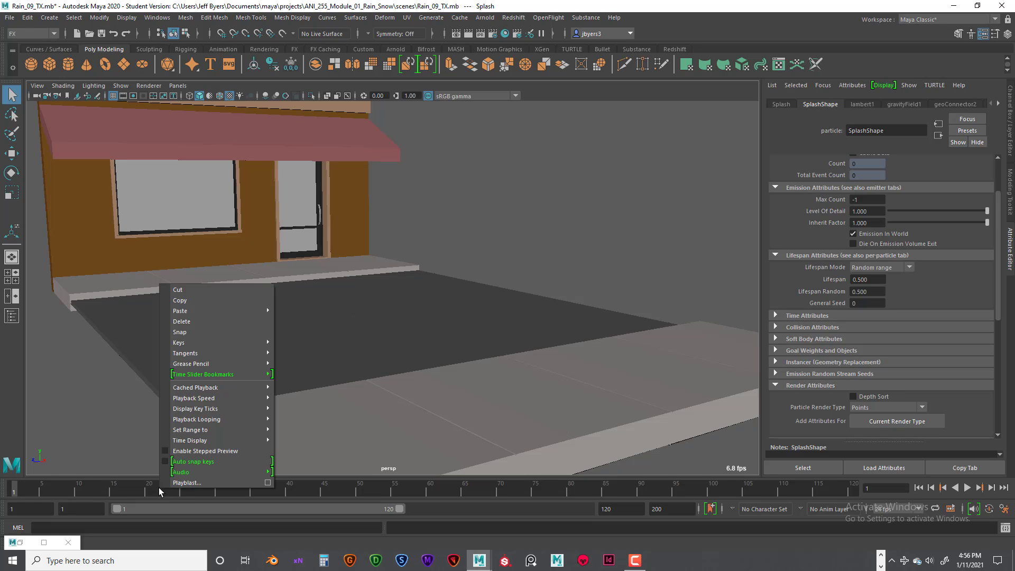
click(265, 483)
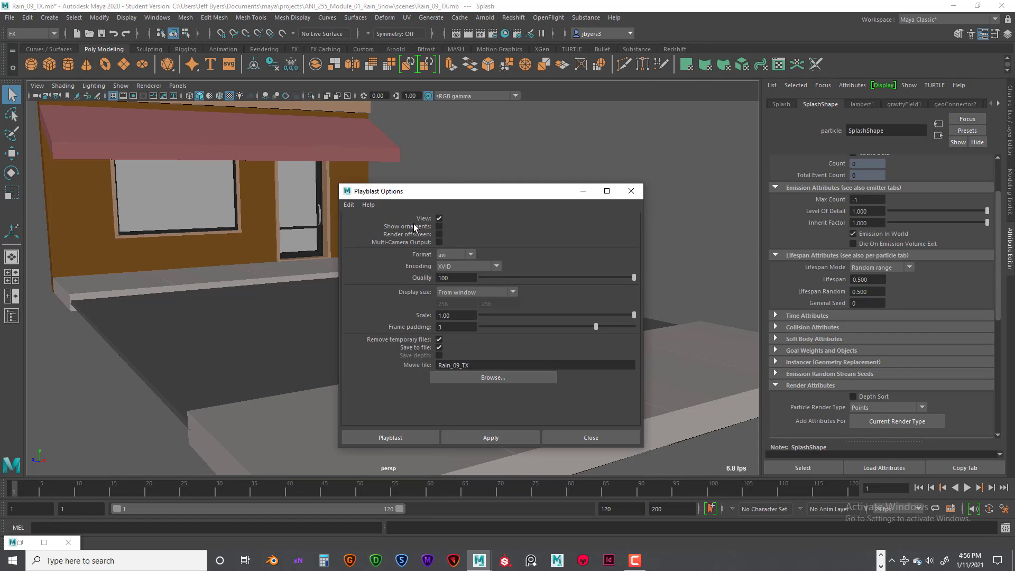
drag(433, 181, 307, 130)
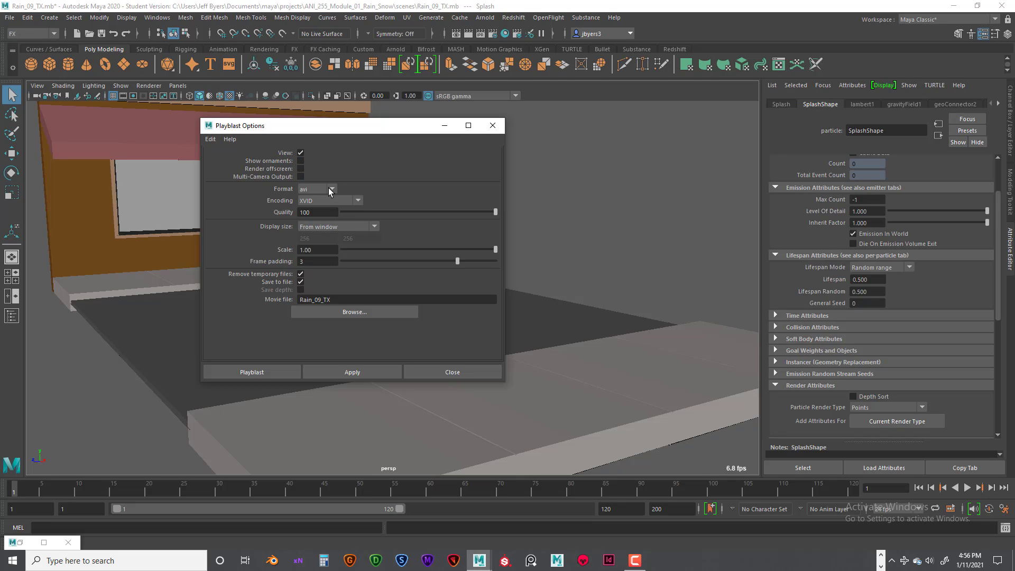
click(358, 201)
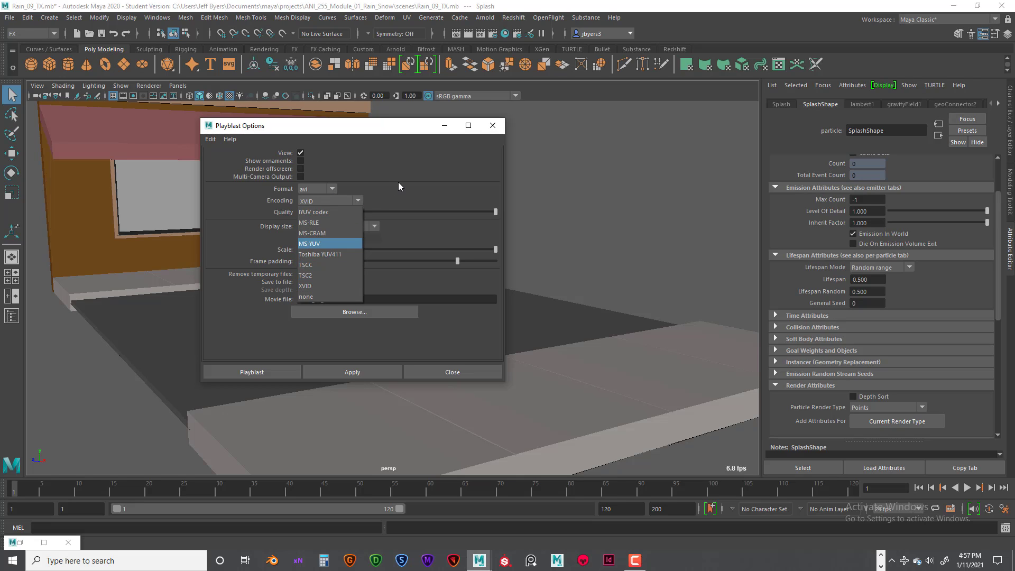
click(373, 191)
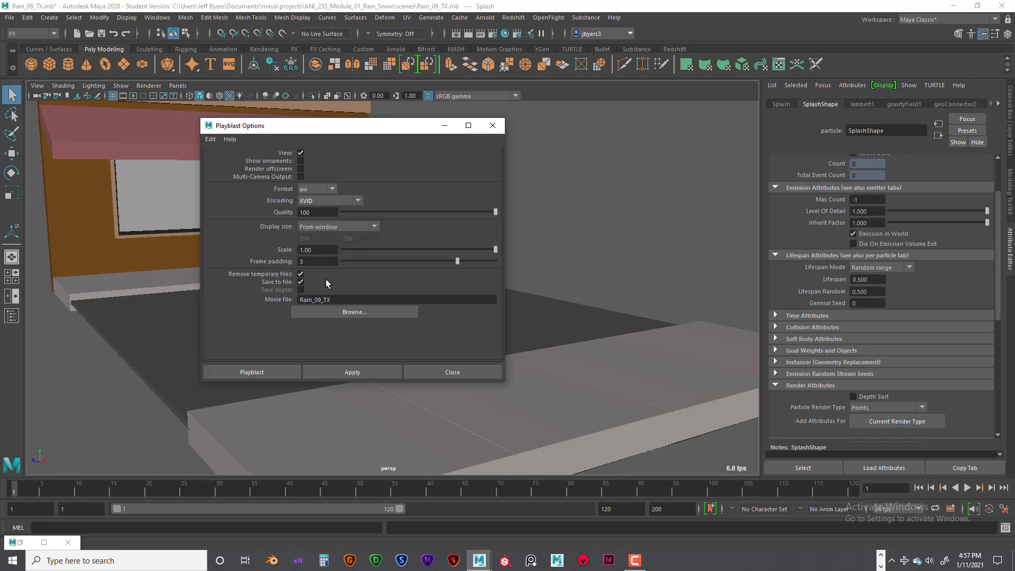
click(307, 260)
click(356, 300)
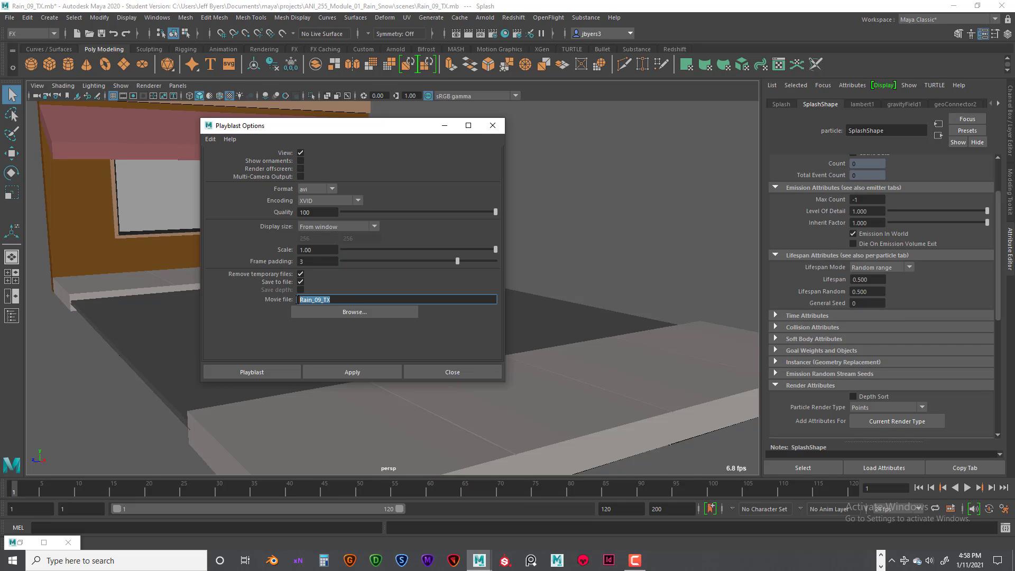
text(Jbyers_Rain)
Set the playblast to save on the Desktop under the author's name followed by _Rain_01, create it, and close the movie player after viewing.
click(373, 310)
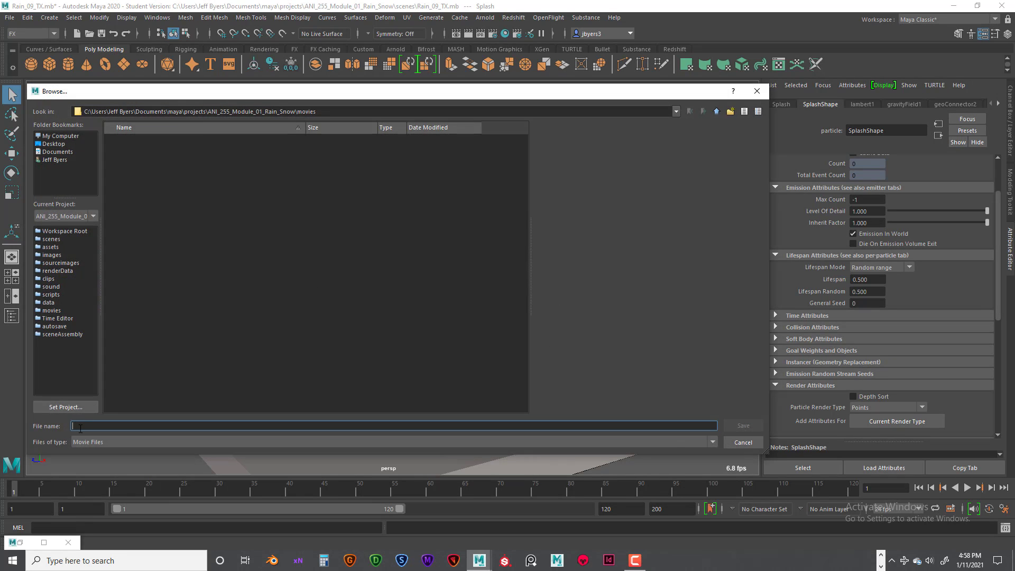
click(54, 144)
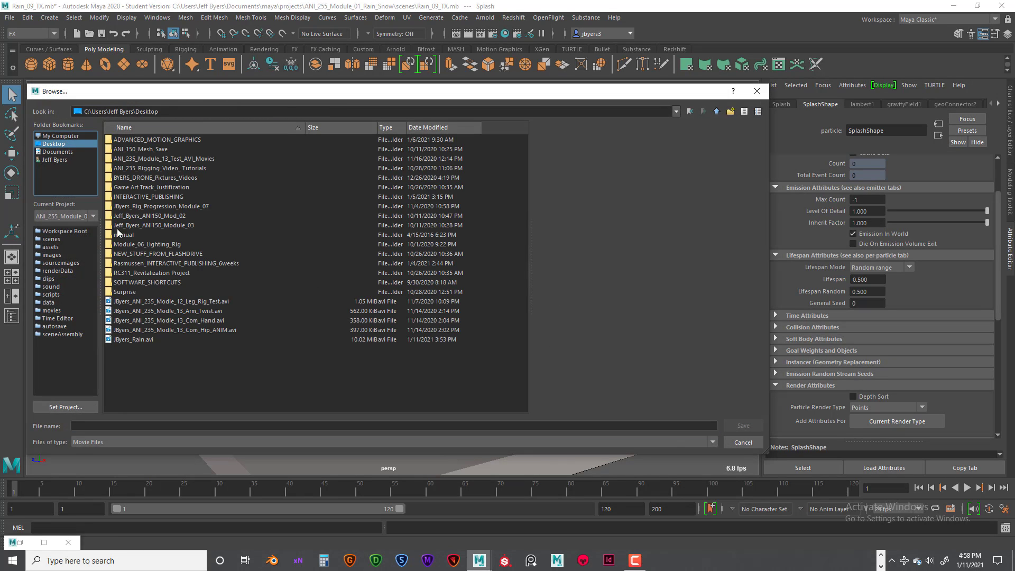
click(89, 424)
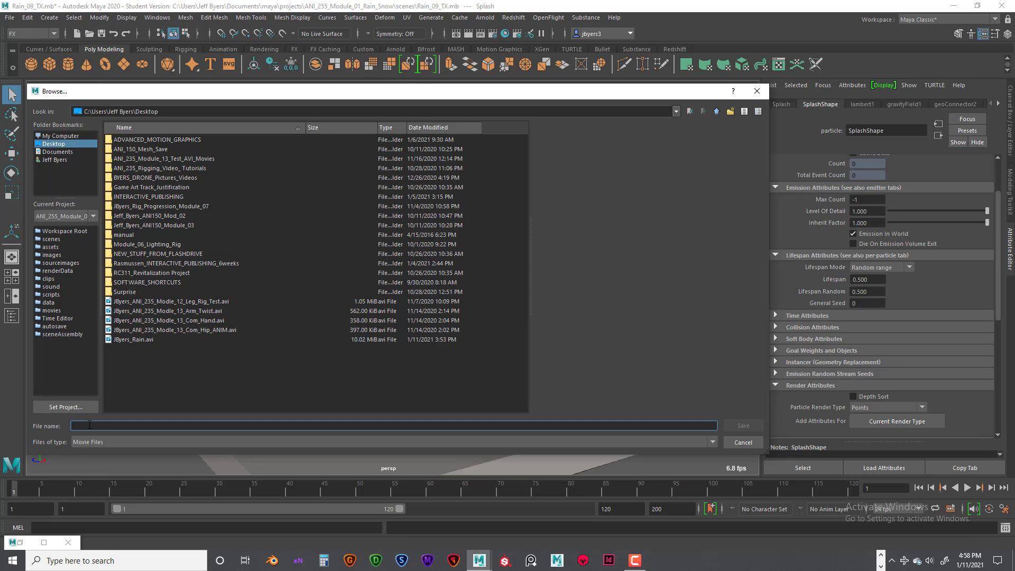
text(Jbyers)
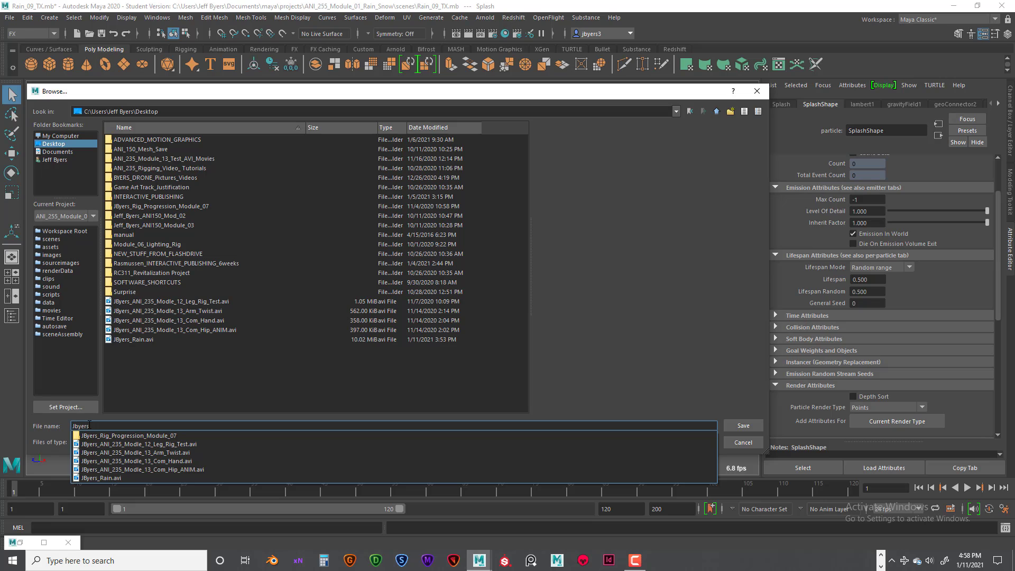
text(_Rain)
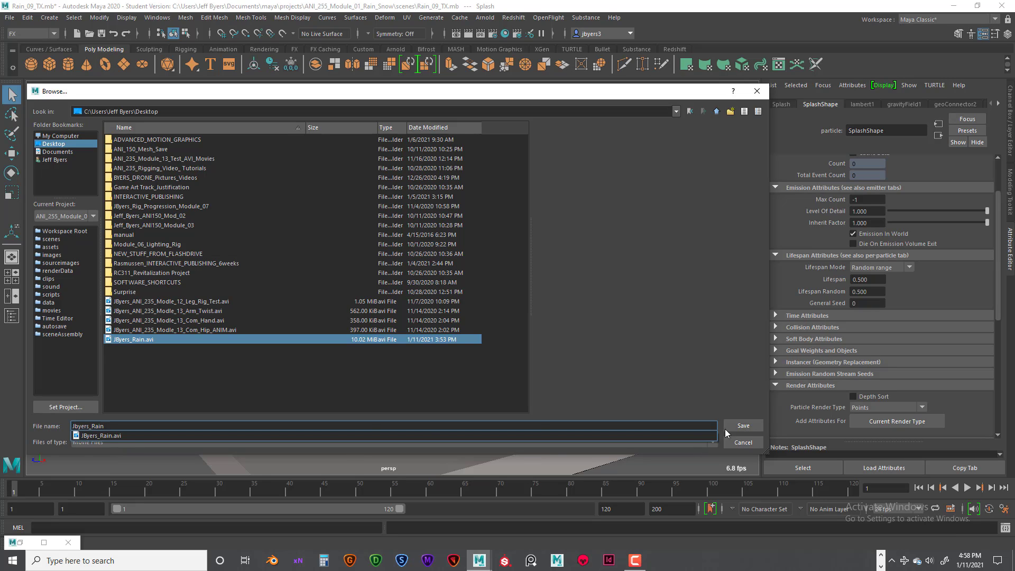
text(_01)
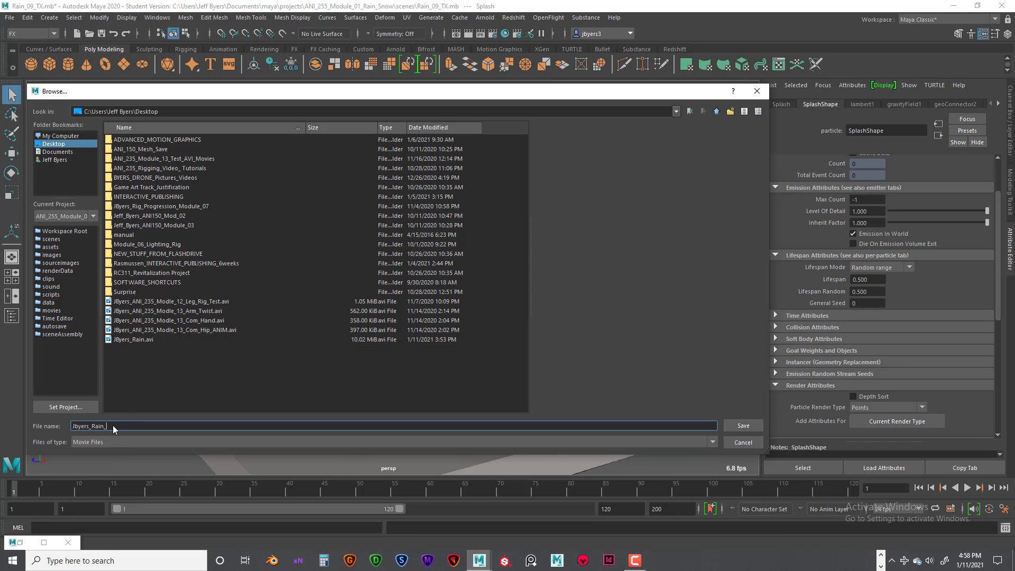
click(747, 426)
click(268, 372)
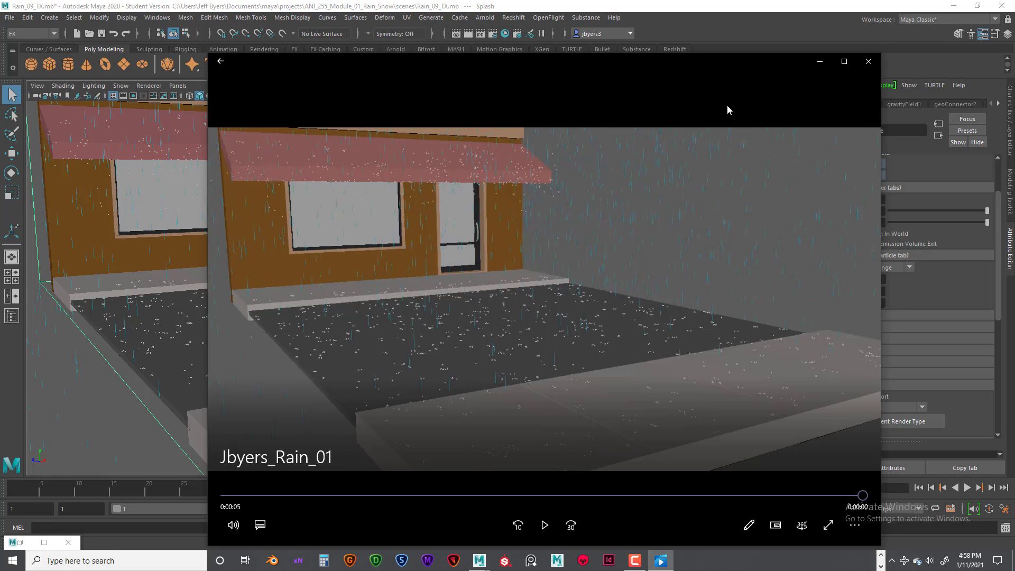
click(868, 61)
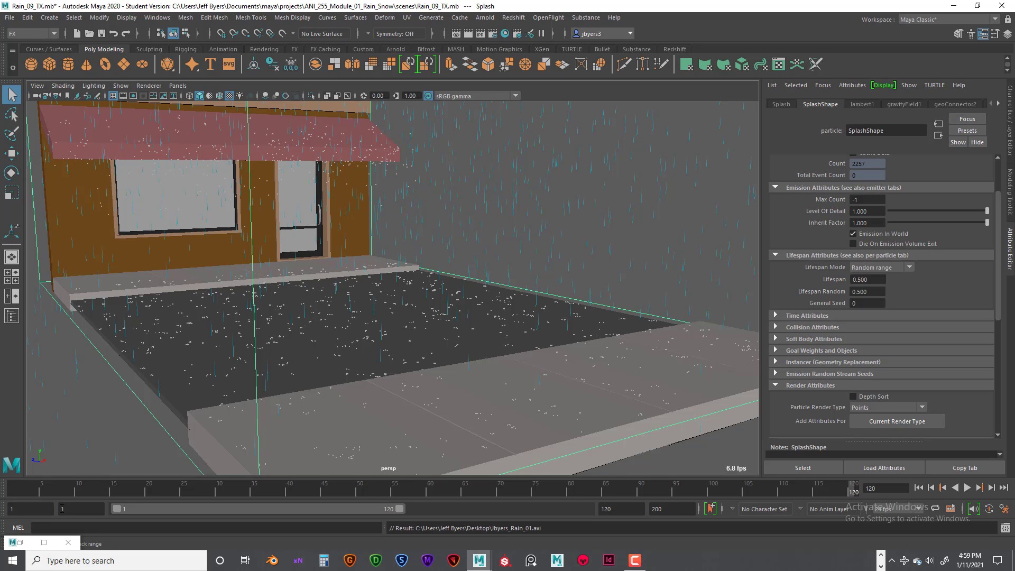
Restore the minimized Outliner as a small floating window over the viewport's edge.
click(44, 542)
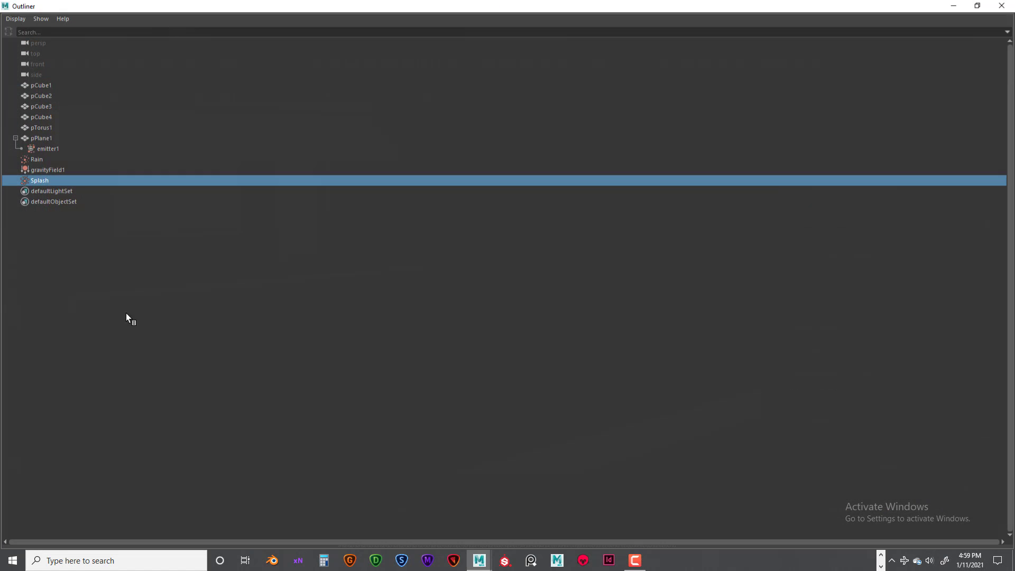
double_click(207, 6)
drag(127, 23, 57, 64)
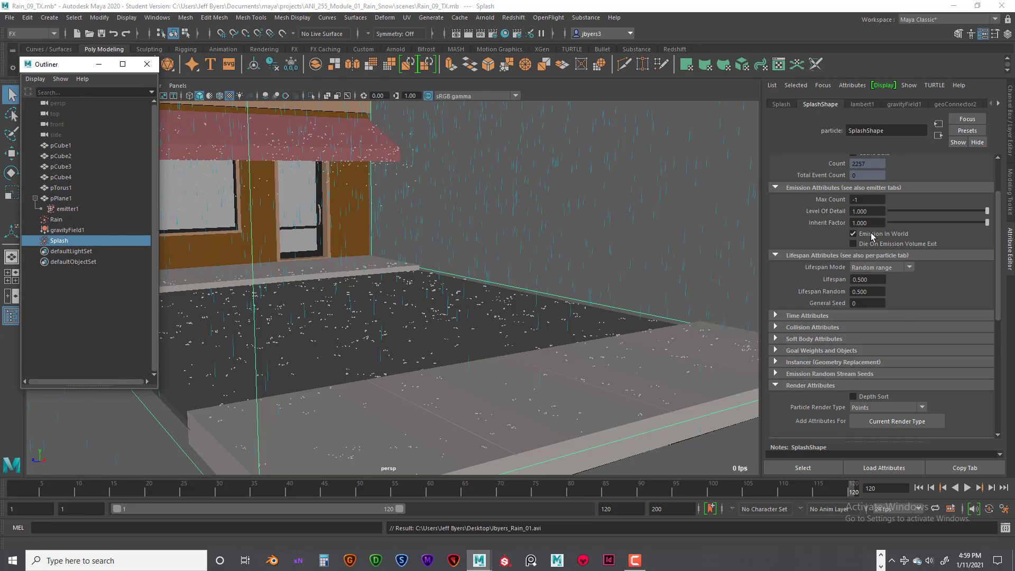
Add a per-particle Color dynamic attribute to SplashShape.
scroll(898, 328, down, 6)
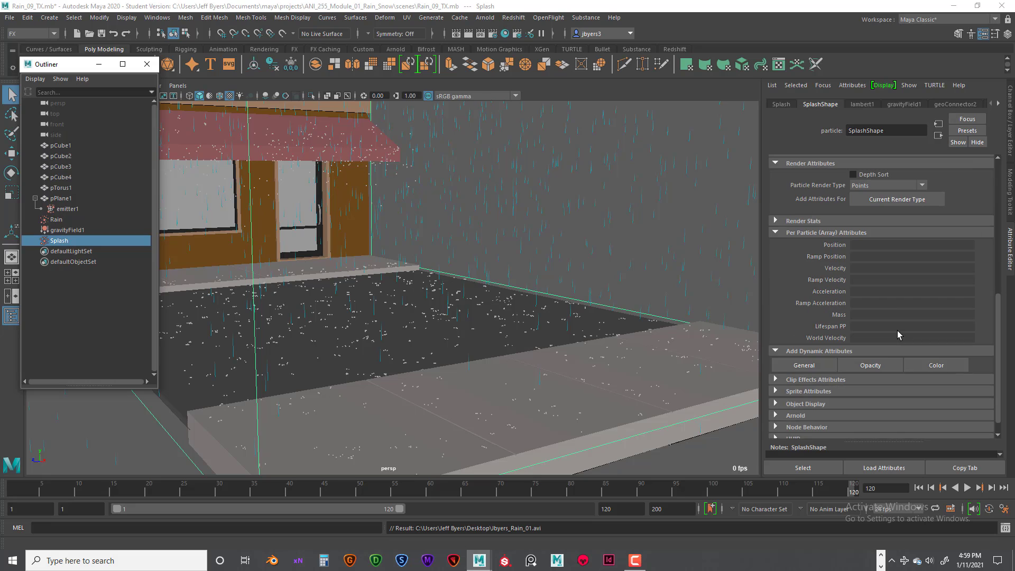
scroll(896, 331, down, 1)
click(965, 346)
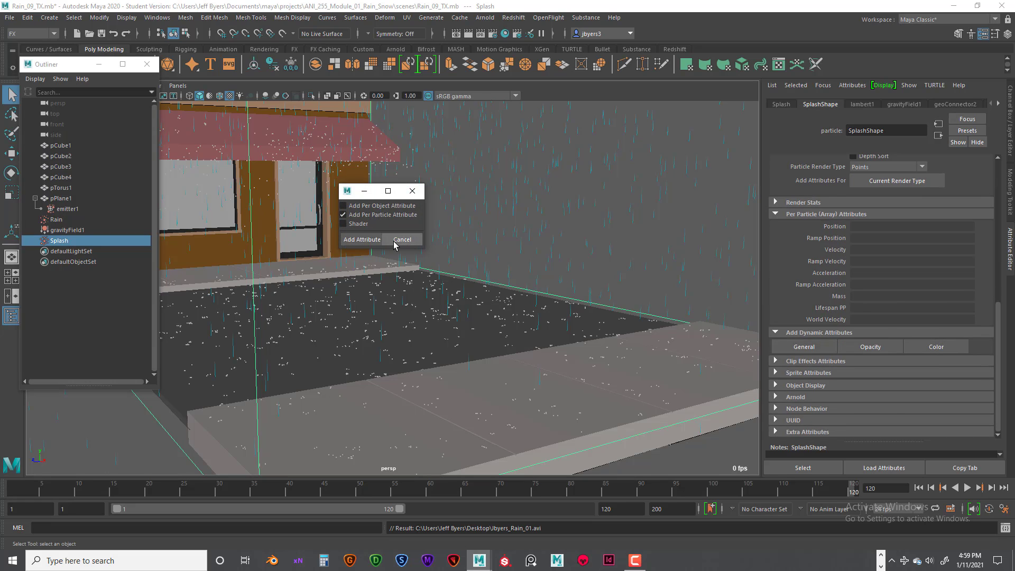
click(362, 240)
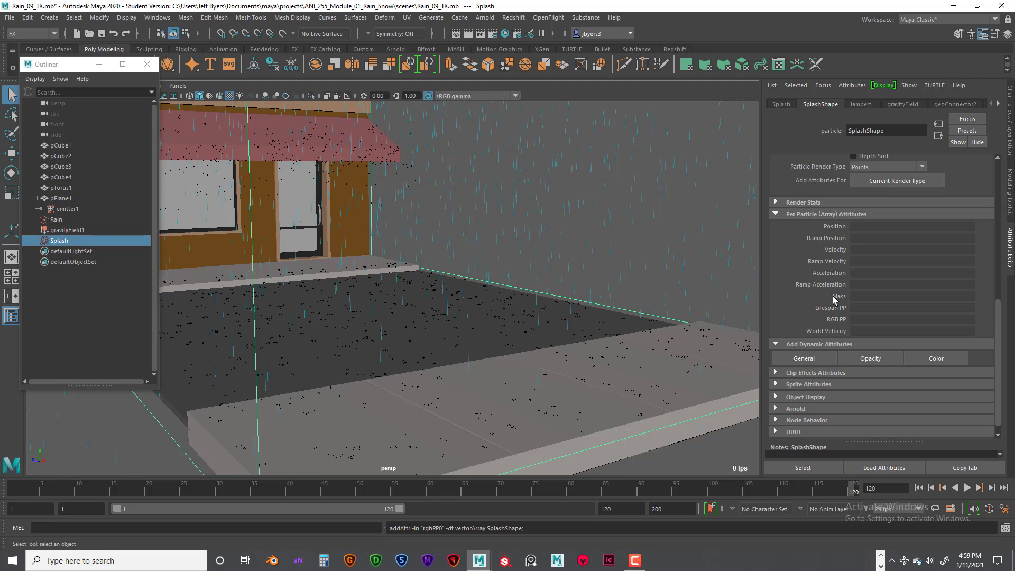
Create a ramp on the RGB PP attribute of the Splash particles.
right_click(858, 306)
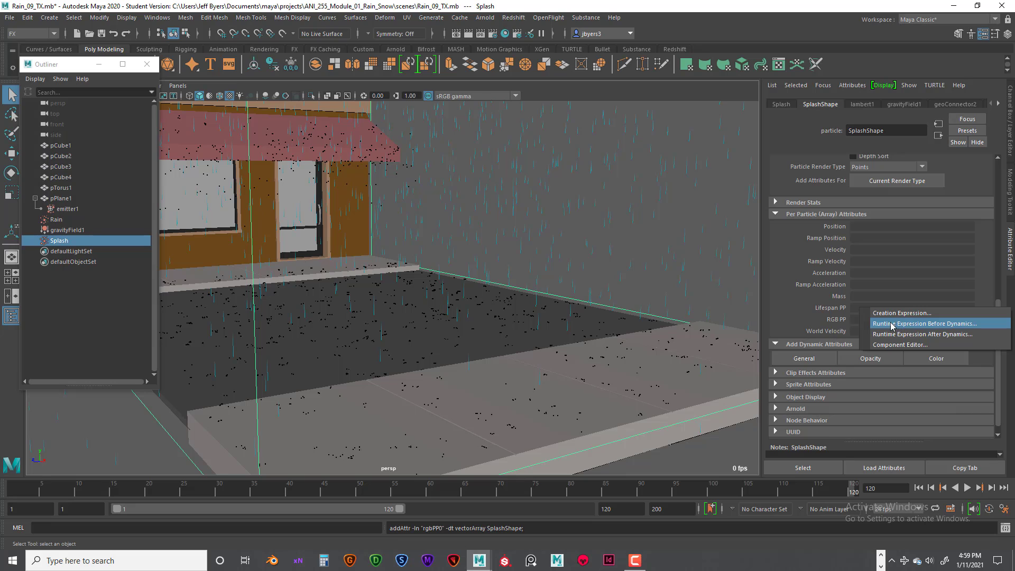
right_click(857, 319)
right_click(861, 318)
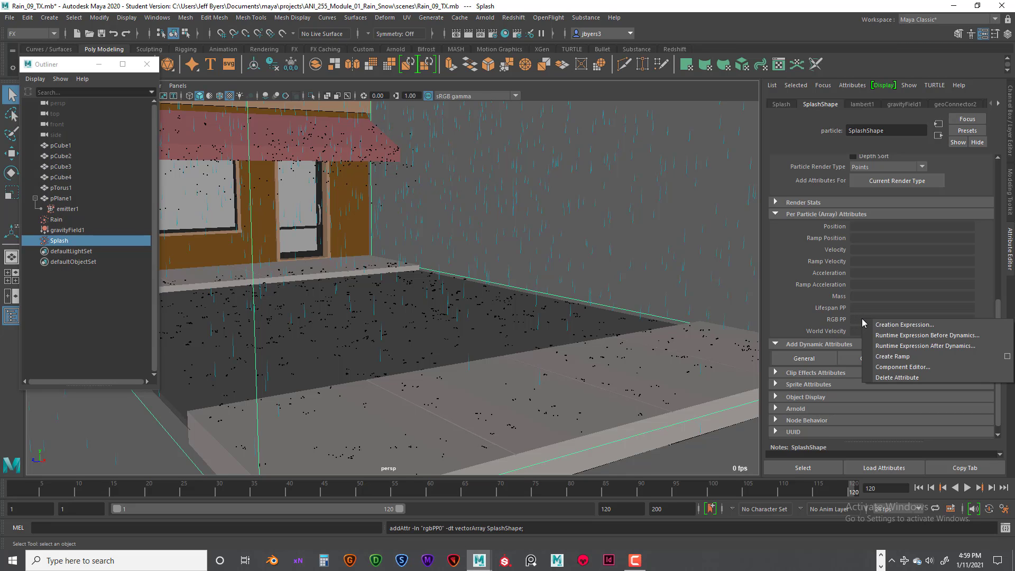
click(887, 355)
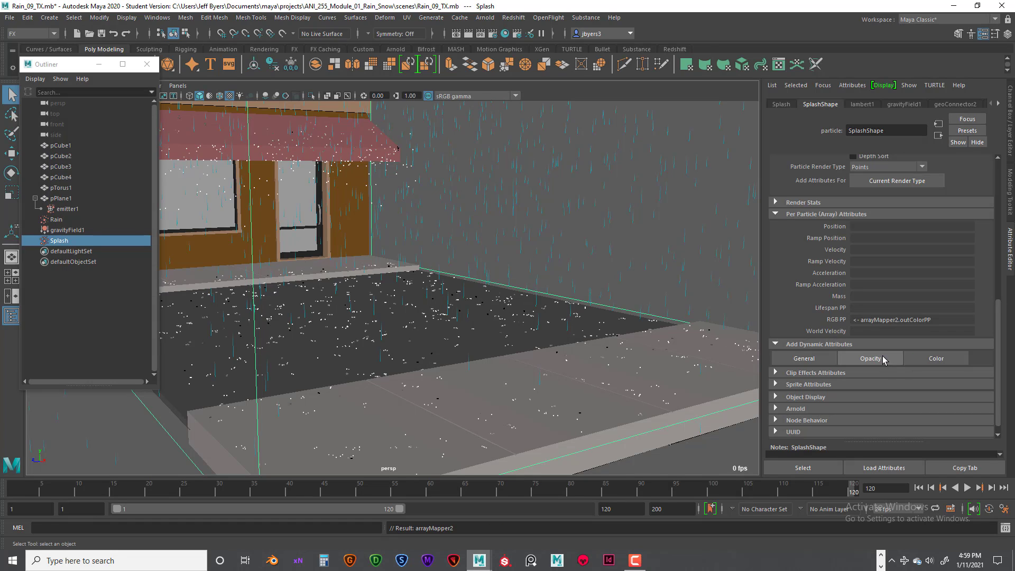
Open the RGB PP ramp for editing, remove its black marker, and add a white marker at position 0.
right_click(872, 320)
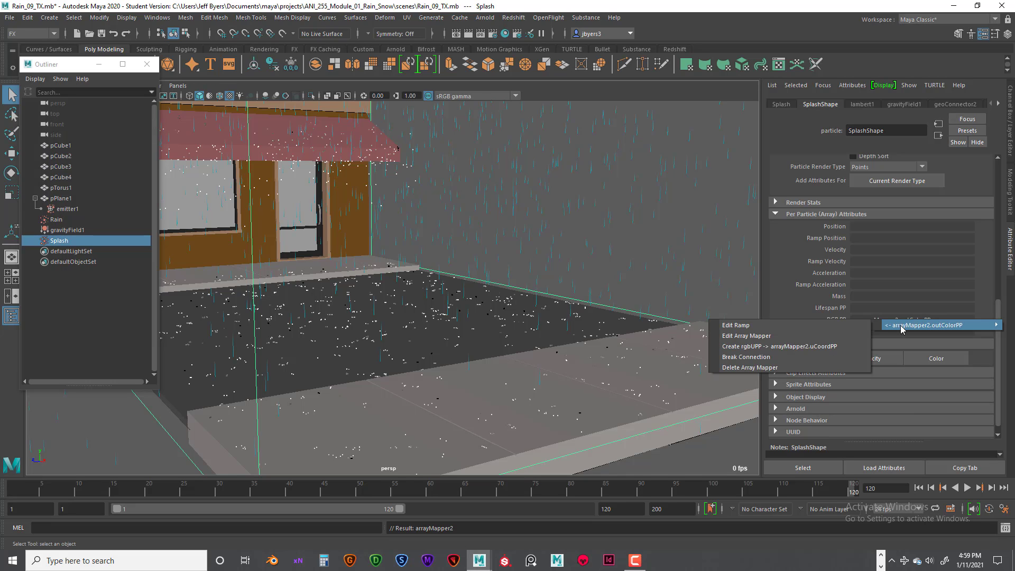
click(750, 325)
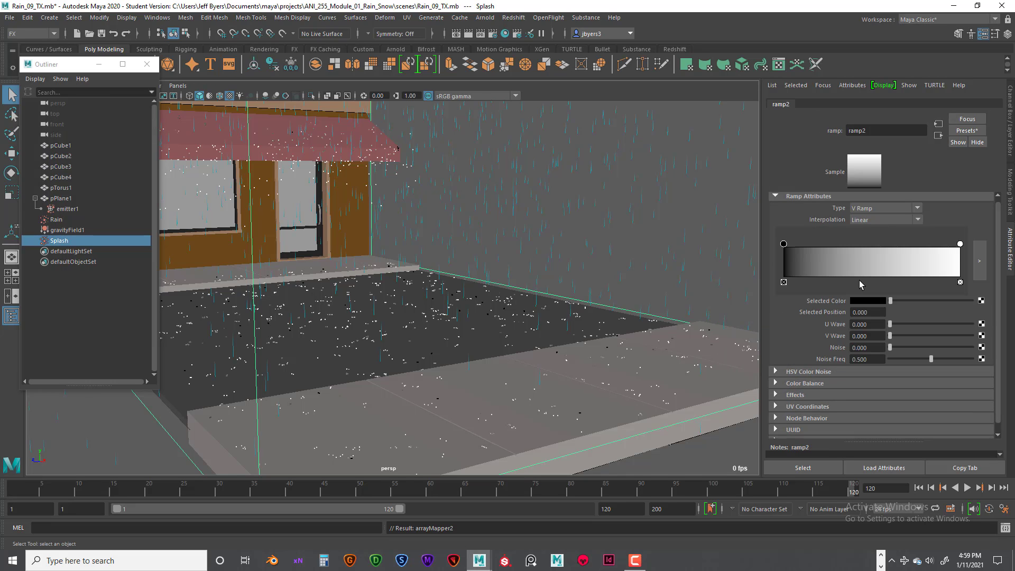
click(783, 282)
click(788, 258)
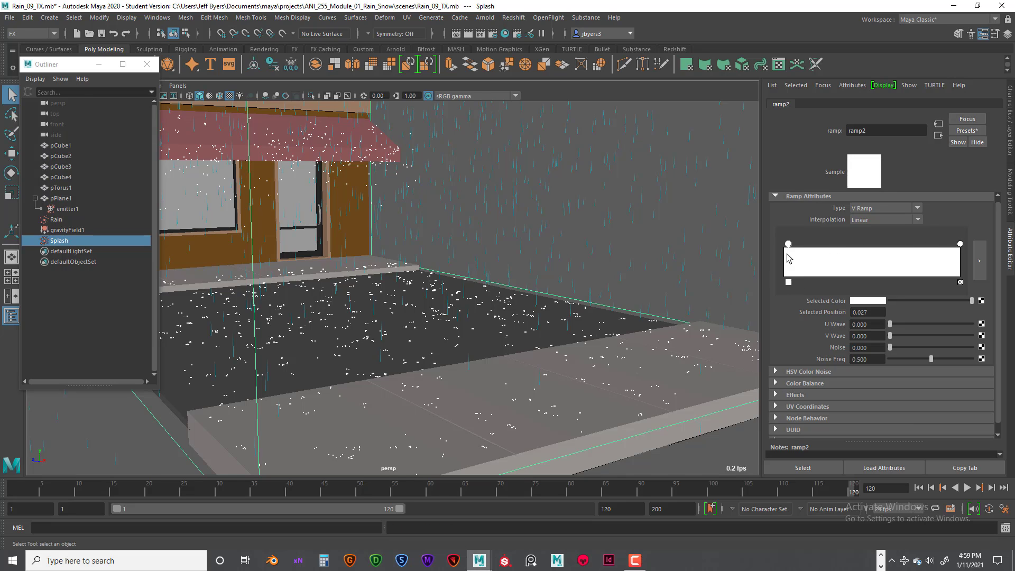
drag(788, 257, 781, 258)
Change the ramp's end marker from white to a saturated cyan by raising its saturation.
click(959, 245)
click(881, 301)
drag(870, 342, 907, 342)
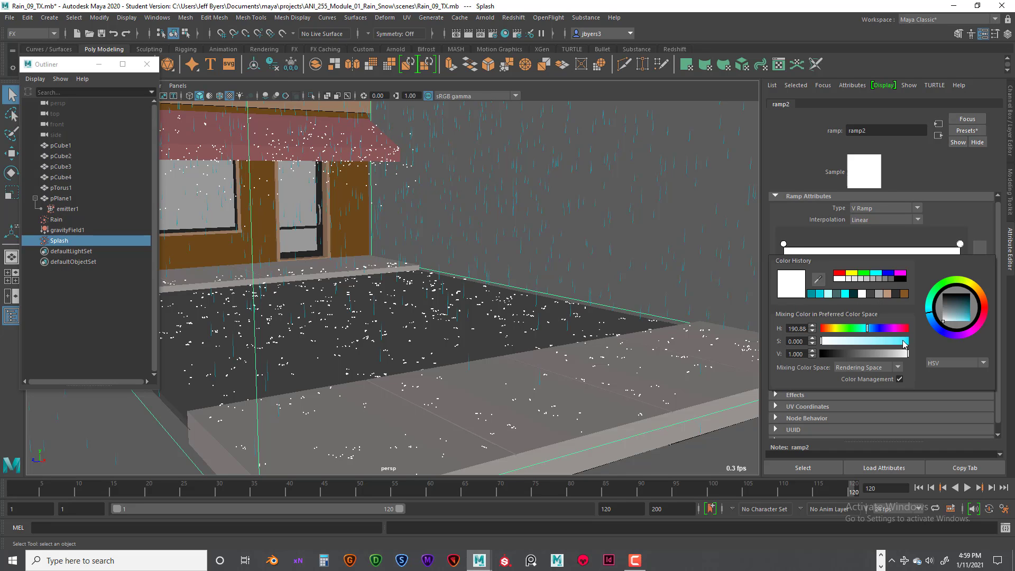
Tint the ramp's start marker a very pale cyan.
click(783, 245)
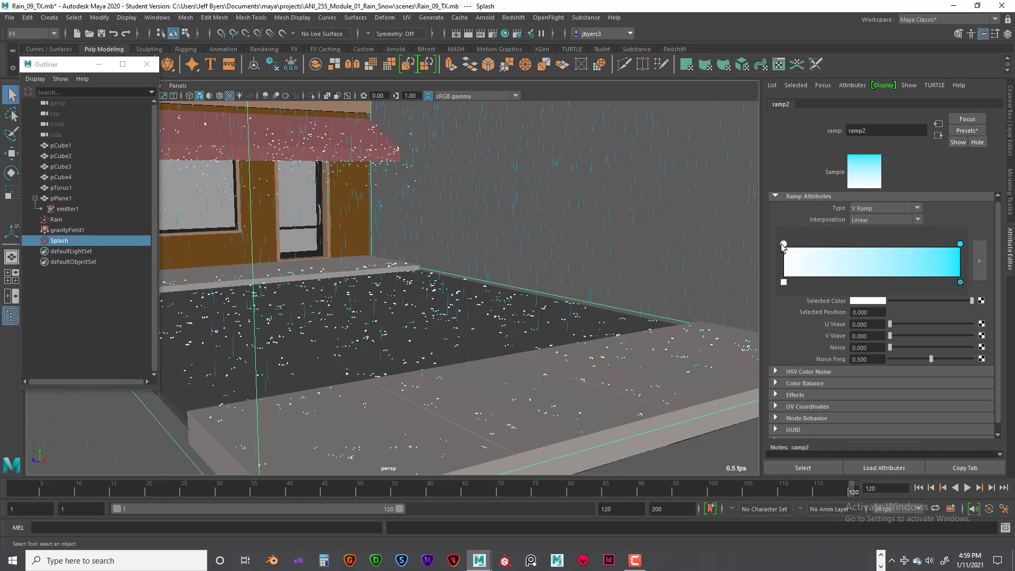
click(862, 302)
drag(869, 342, 866, 342)
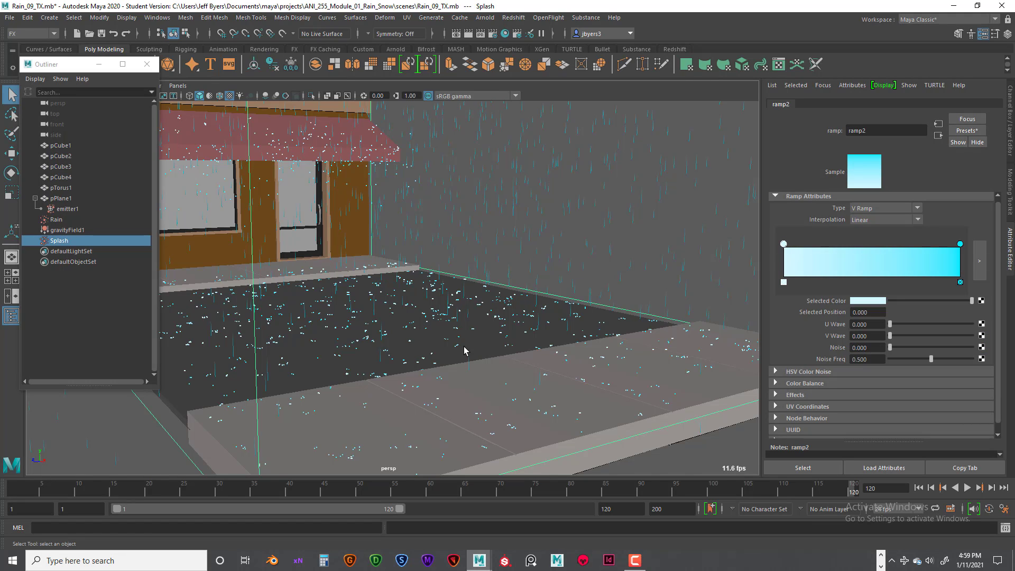
Replay the simulation from the start to check the splash colors, stop it, rewind to frame 1, and reposition the Outliner.
click(918, 487)
click(967, 487)
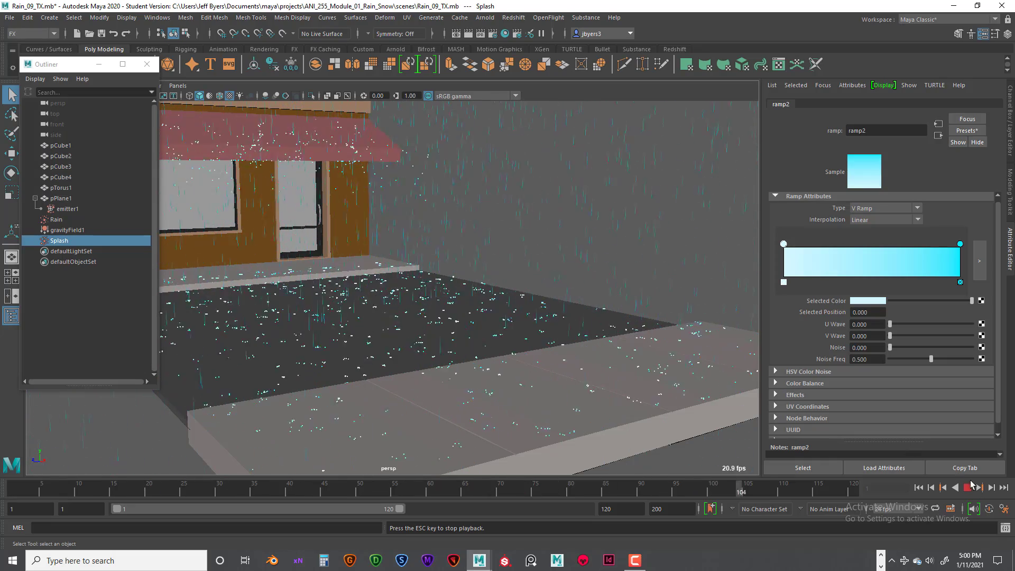
click(966, 487)
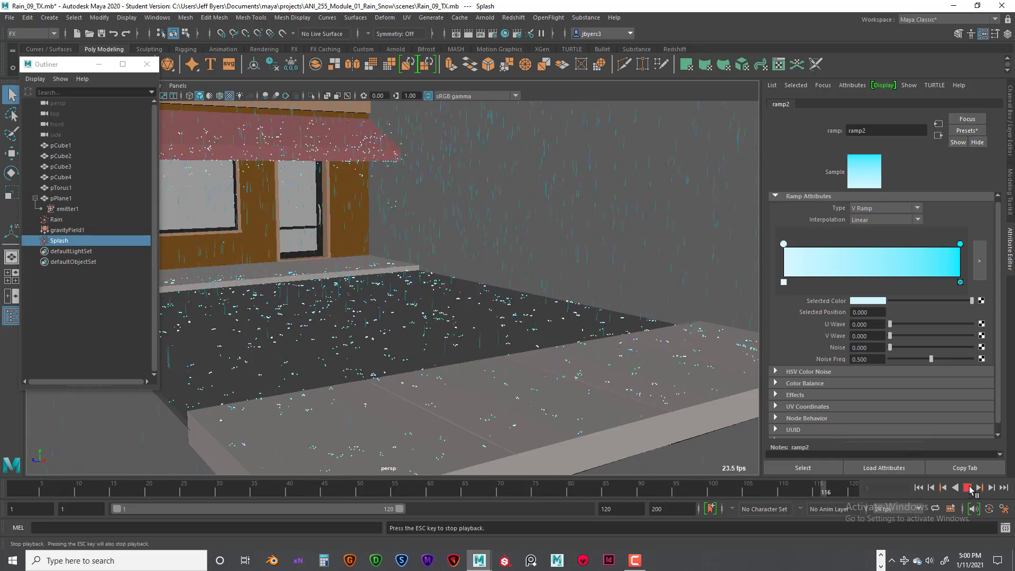
click(925, 487)
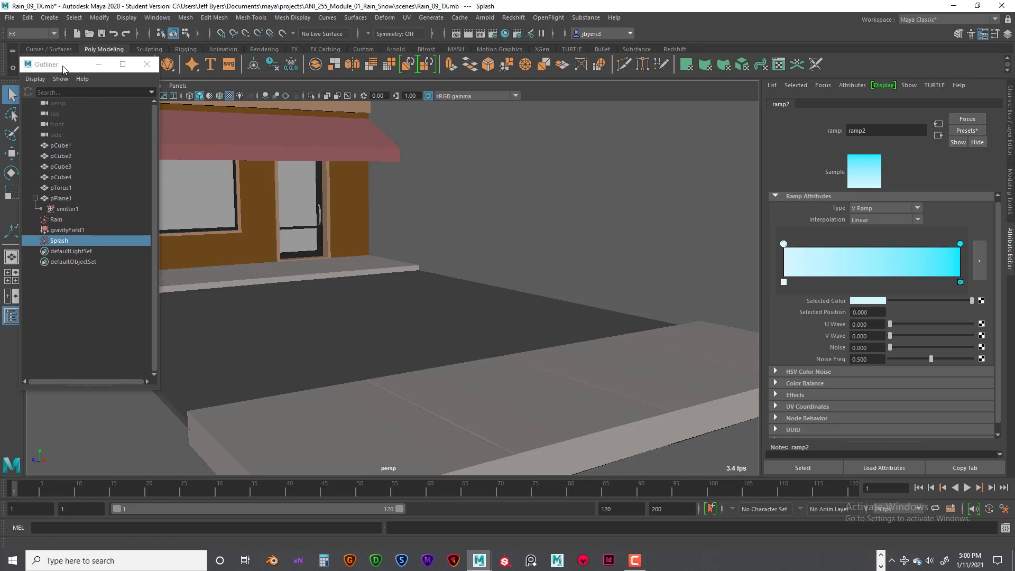
drag(60, 65, 90, 136)
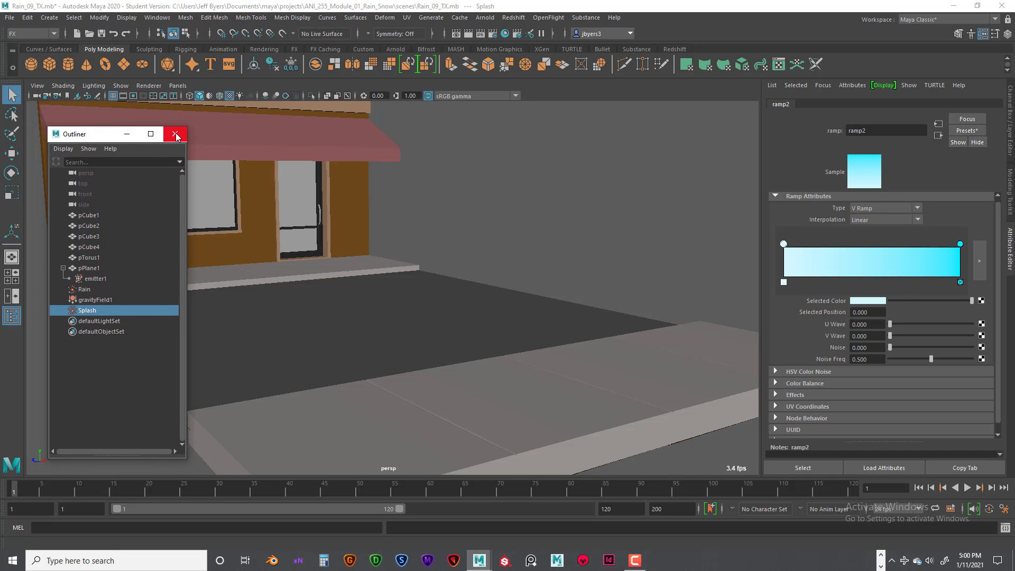